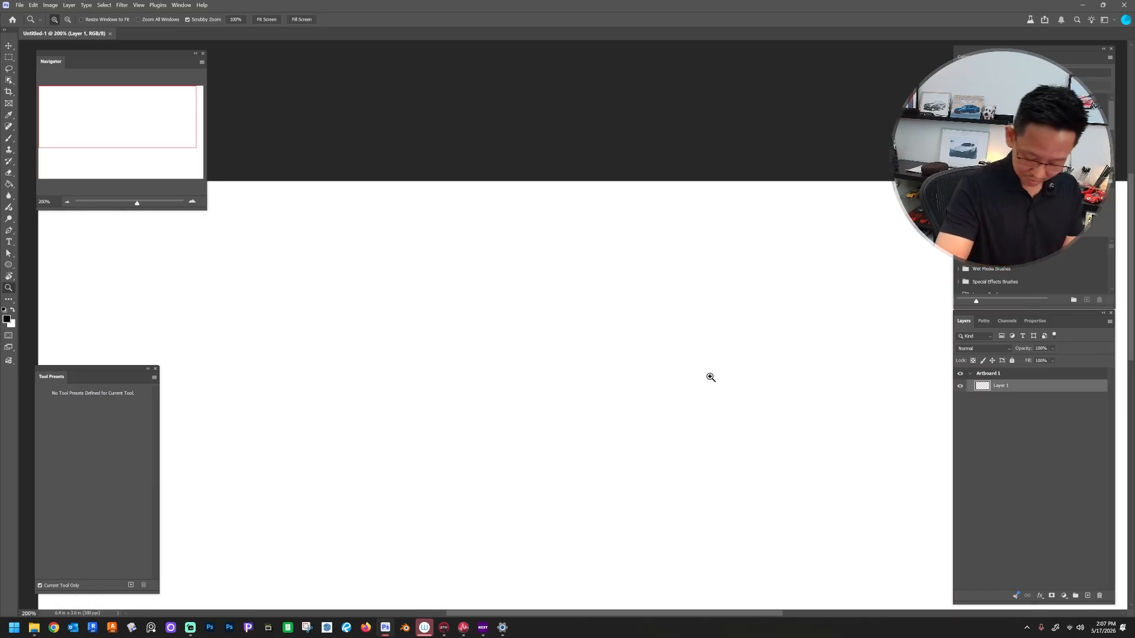
Step: Fit the artboard in view and sketch the car body's outer box with the Brush at size 15, including ends, lower edge and shoulder curve
click(704, 391)
drag(700, 394, 620, 281)
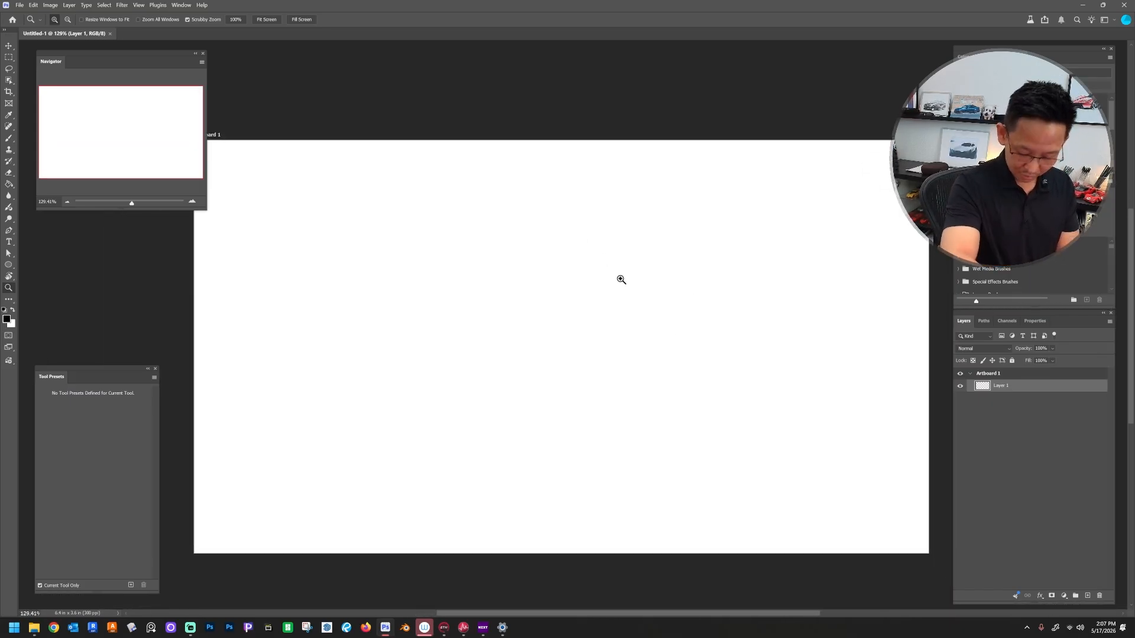
drag(720, 355, 712, 357)
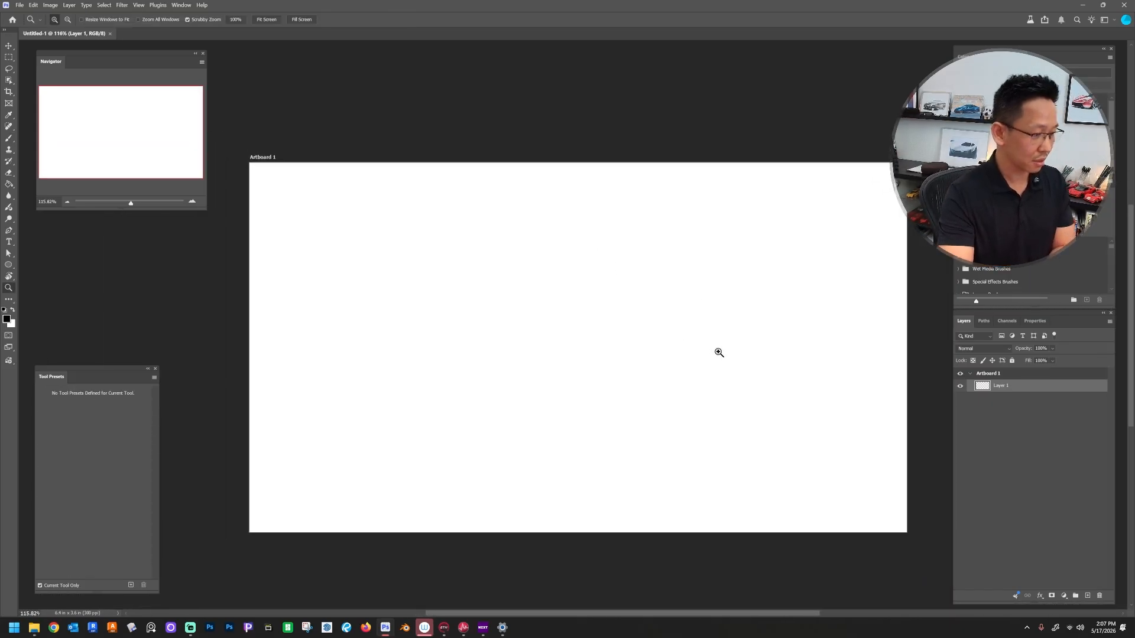
key(b)
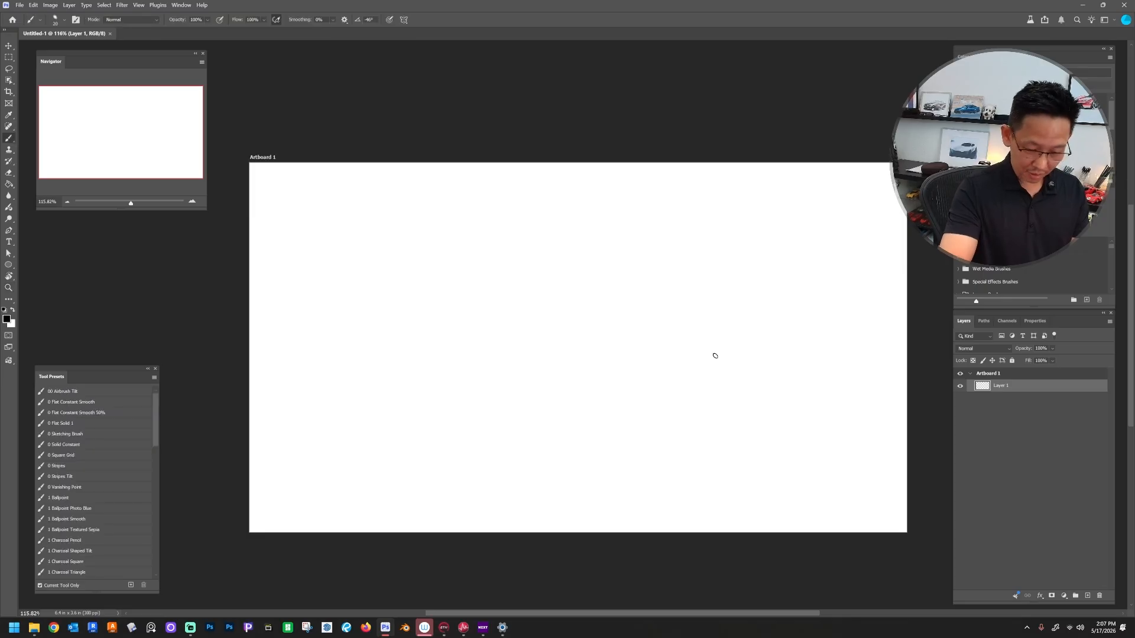
key(bracketleft)
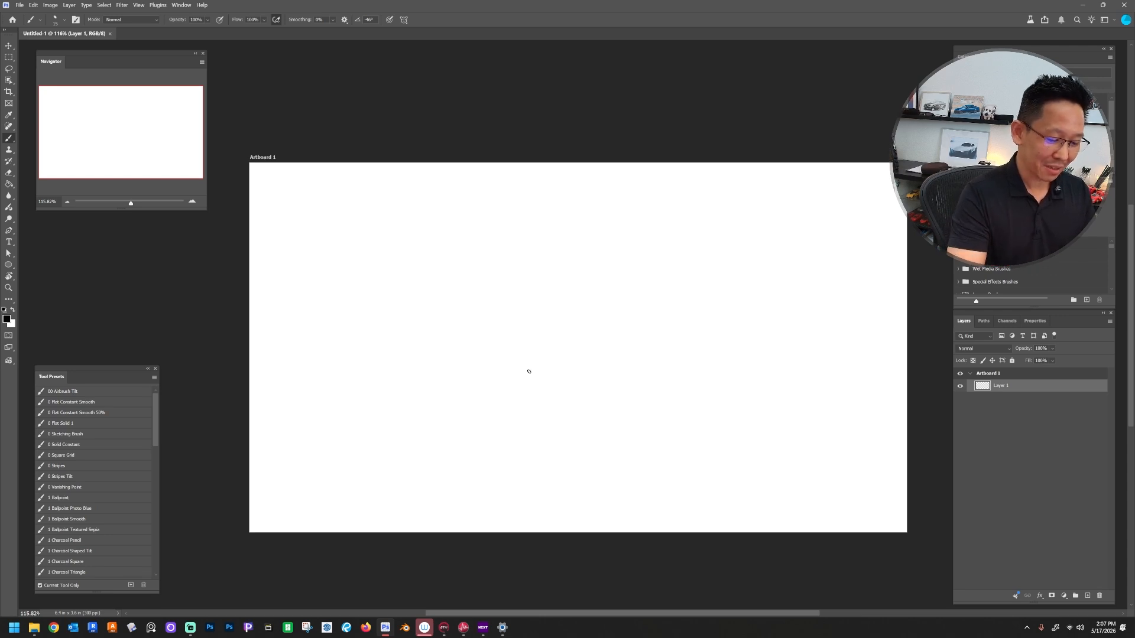
drag(481, 358, 478, 421)
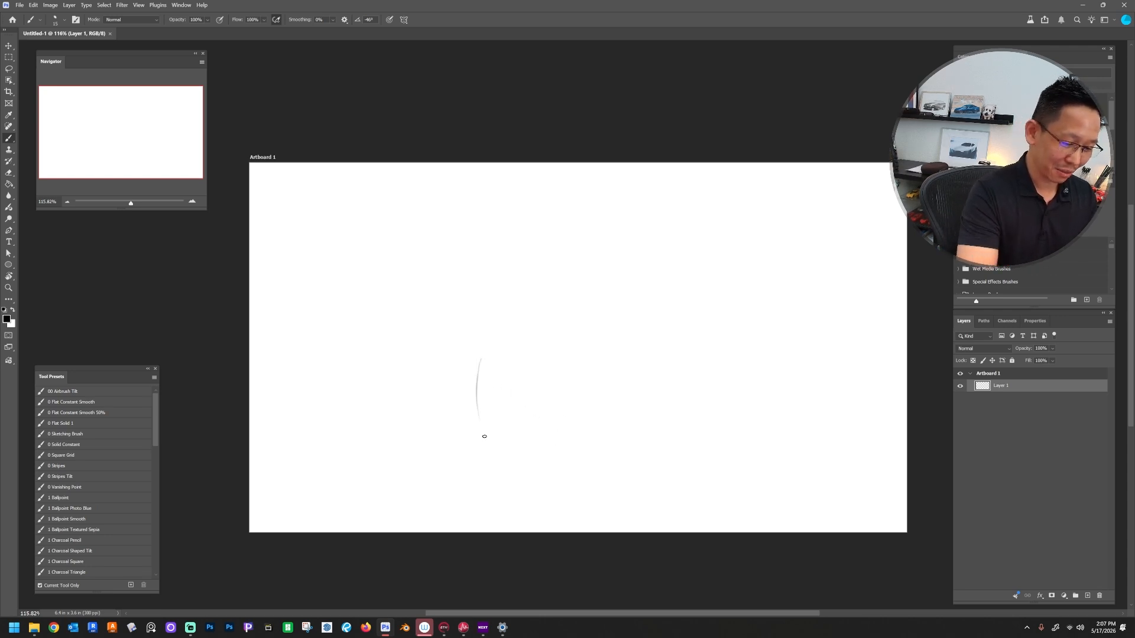
drag(848, 355, 847, 415)
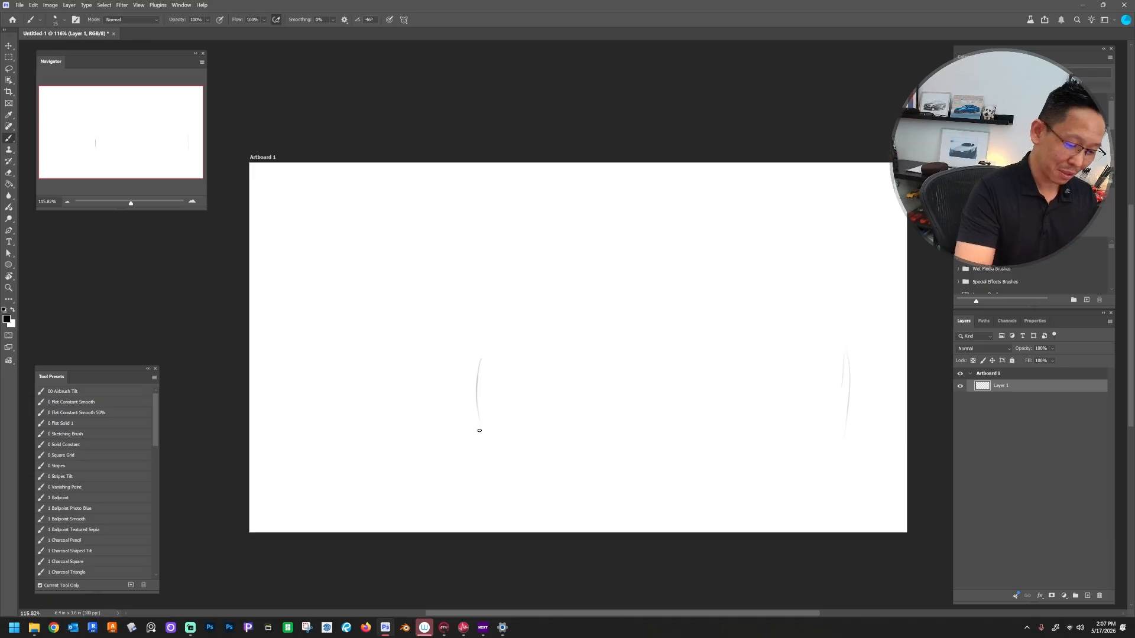
drag(586, 453, 864, 425)
drag(654, 448, 860, 422)
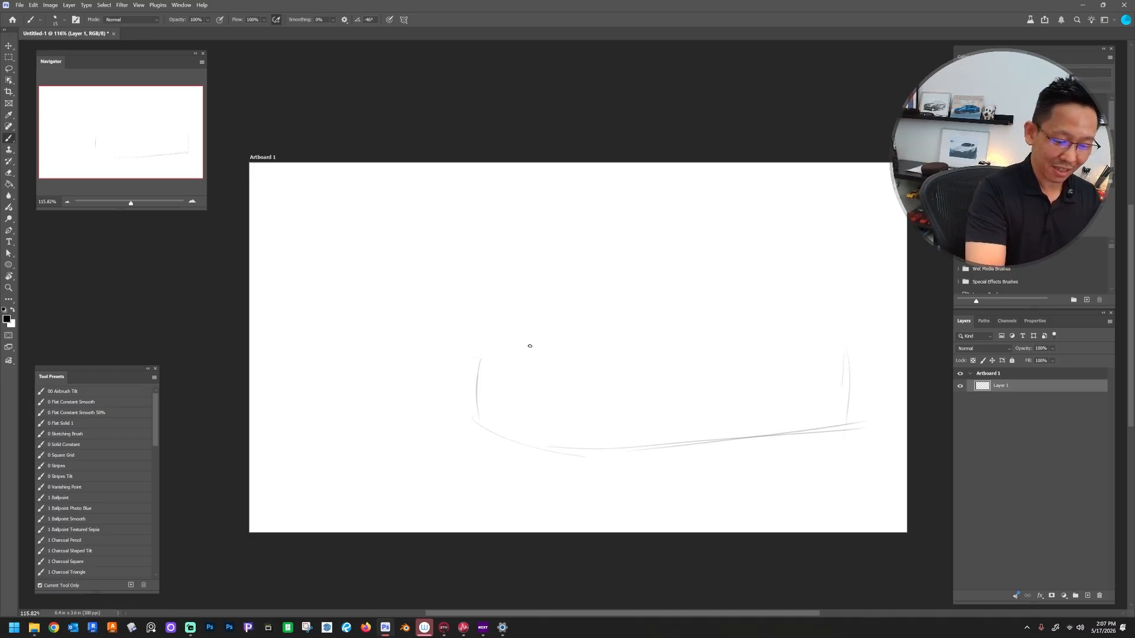
mouse_move(538, 344)
mouse_down()
mouse_move(730, 331)
mouse_move(869, 347)
mouse_up()
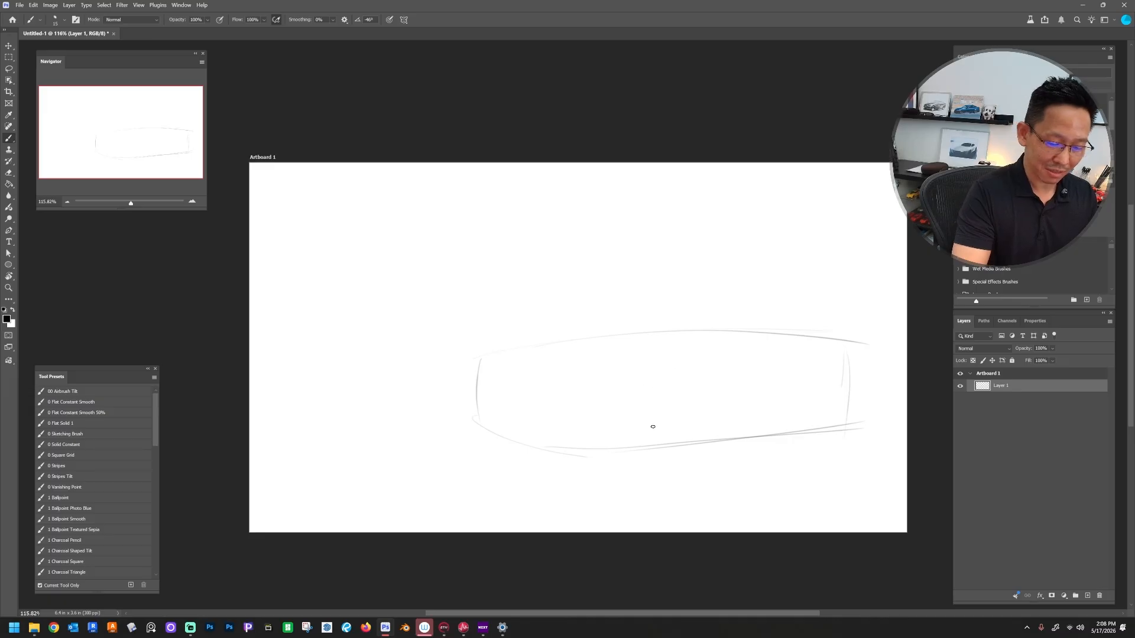
Step: Sketch the front wheel's vertical centre line, the line through both wheel centres, and the arcs of both wheel arches
drag(638, 359, 636, 466)
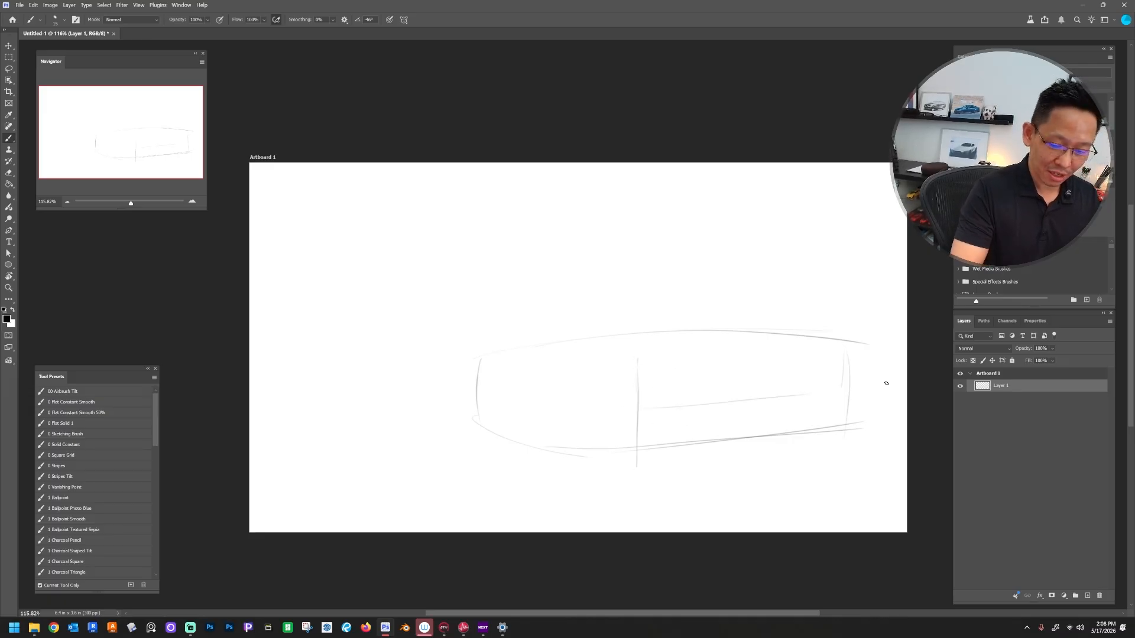
drag(625, 409, 884, 387)
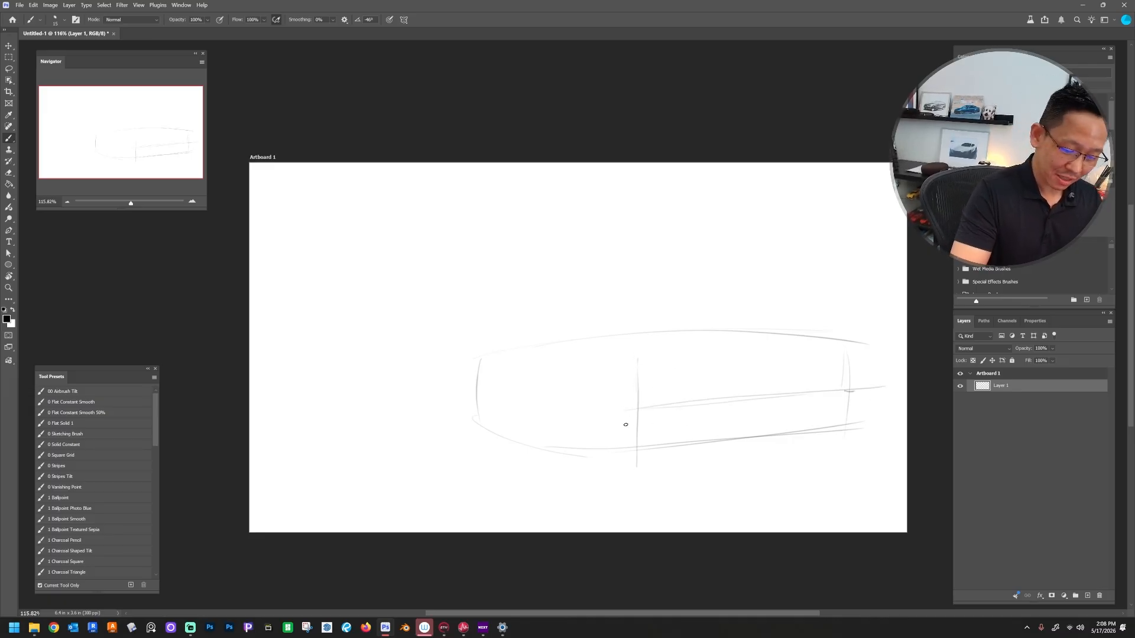
mouse_move(629, 453)
mouse_down()
mouse_move(626, 410)
mouse_move(666, 446)
mouse_up()
drag(839, 388, 861, 423)
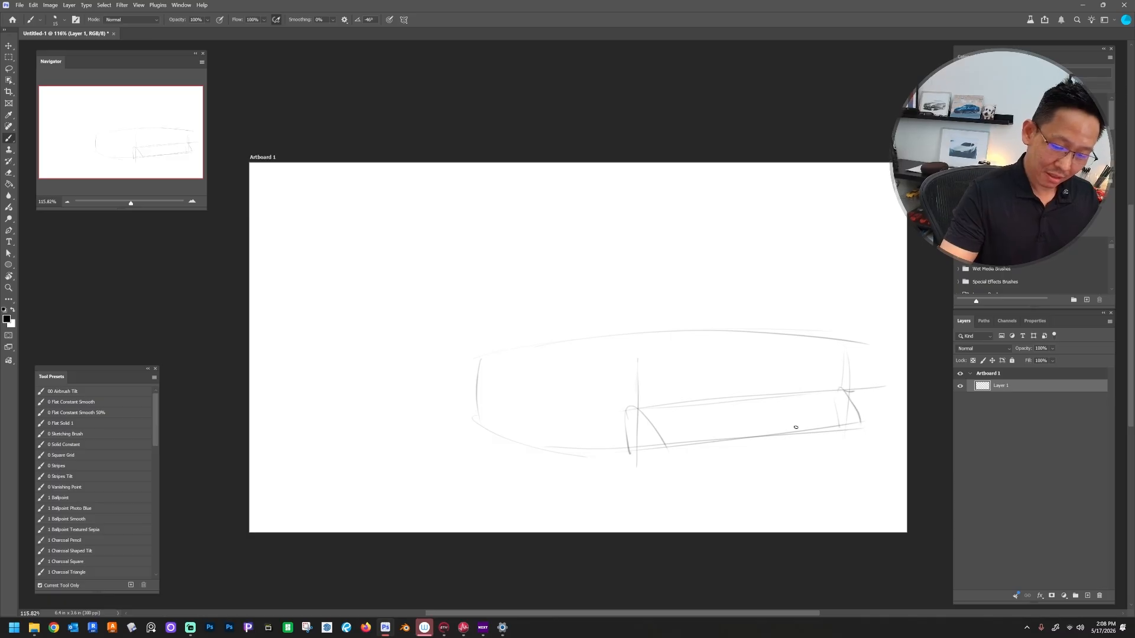
drag(599, 416, 672, 413)
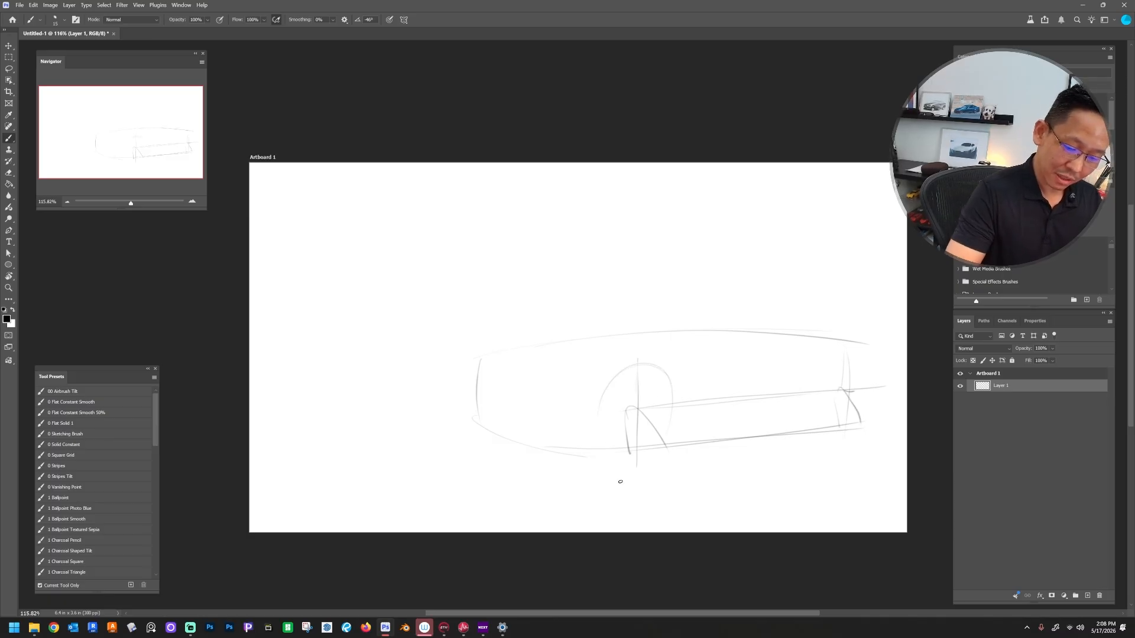
drag(817, 404, 880, 408)
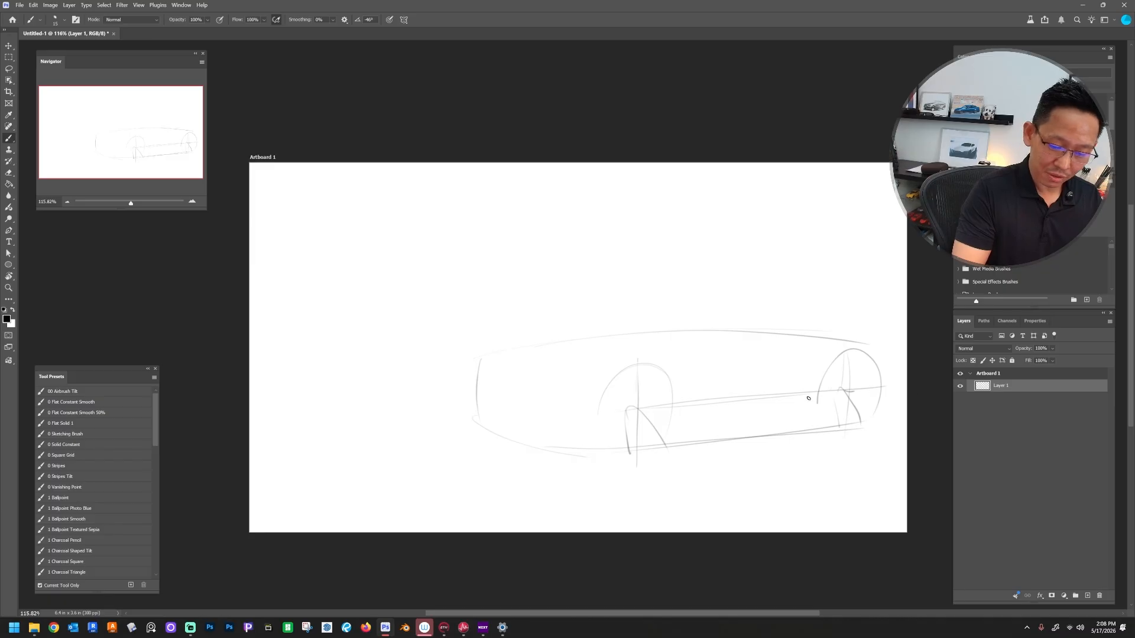
drag(840, 390, 851, 391)
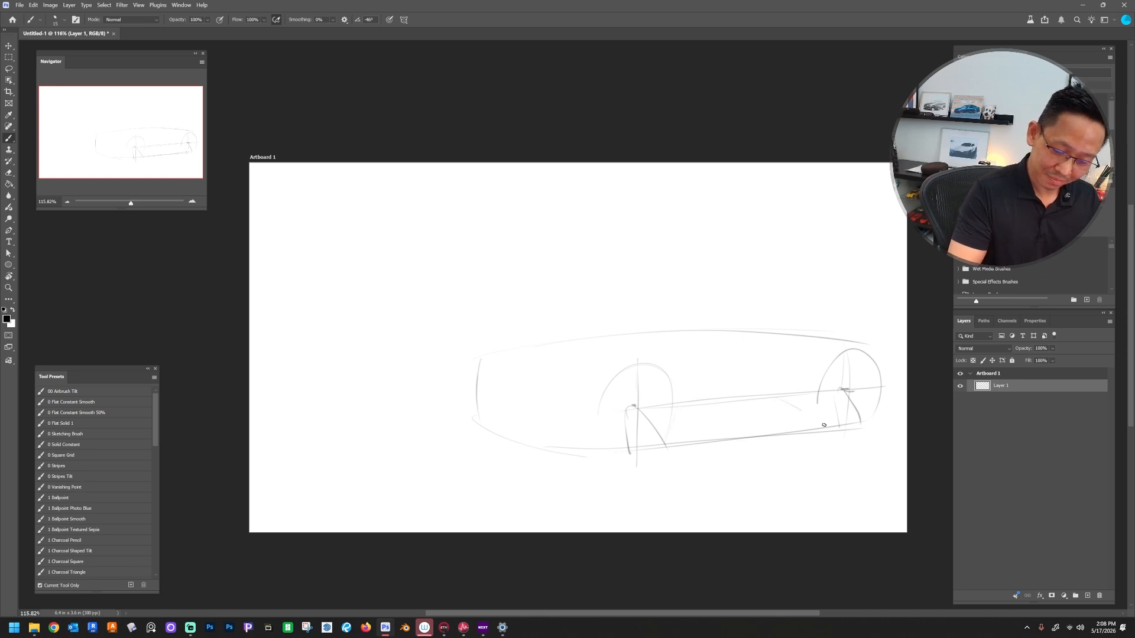
Step: Sketch the lower body-side lines between the wheels and a curved vertical section line across the door area
drag(781, 400, 849, 438)
drag(672, 440, 847, 426)
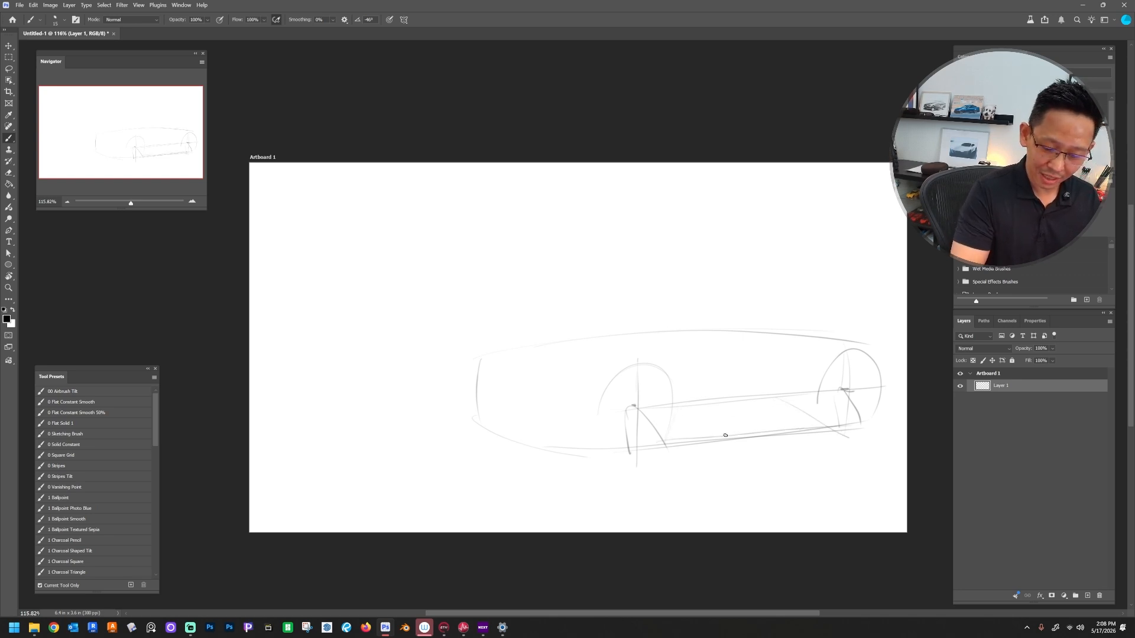
drag(723, 438, 842, 418)
drag(680, 405, 790, 400)
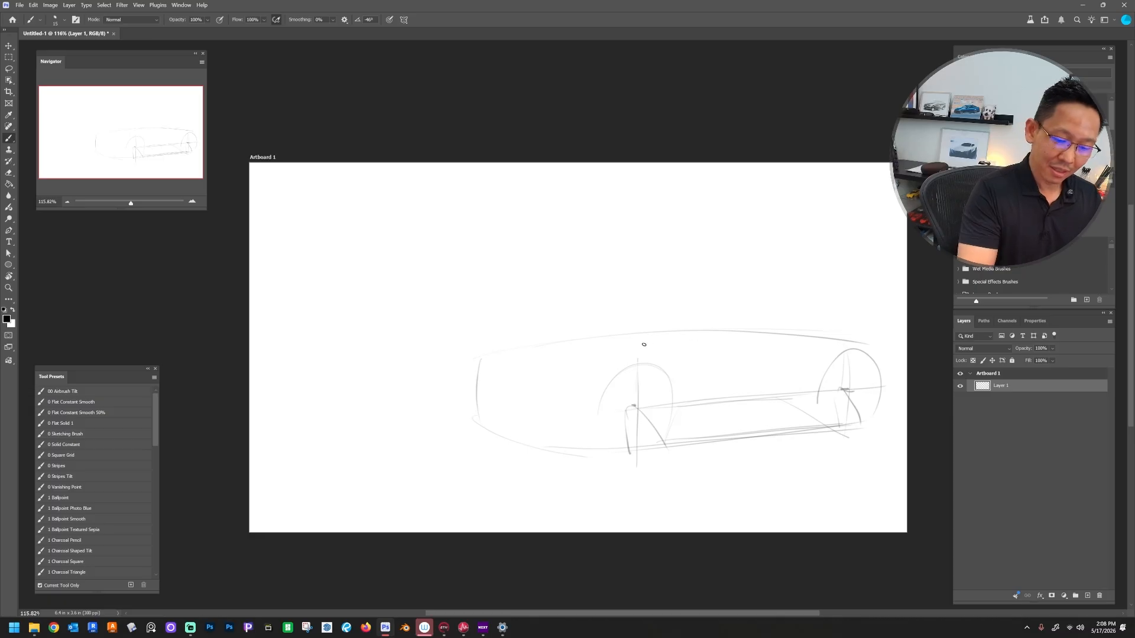
mouse_move(760, 330)
mouse_down()
mouse_move(768, 374)
mouse_move(751, 405)
mouse_move(769, 435)
mouse_up()
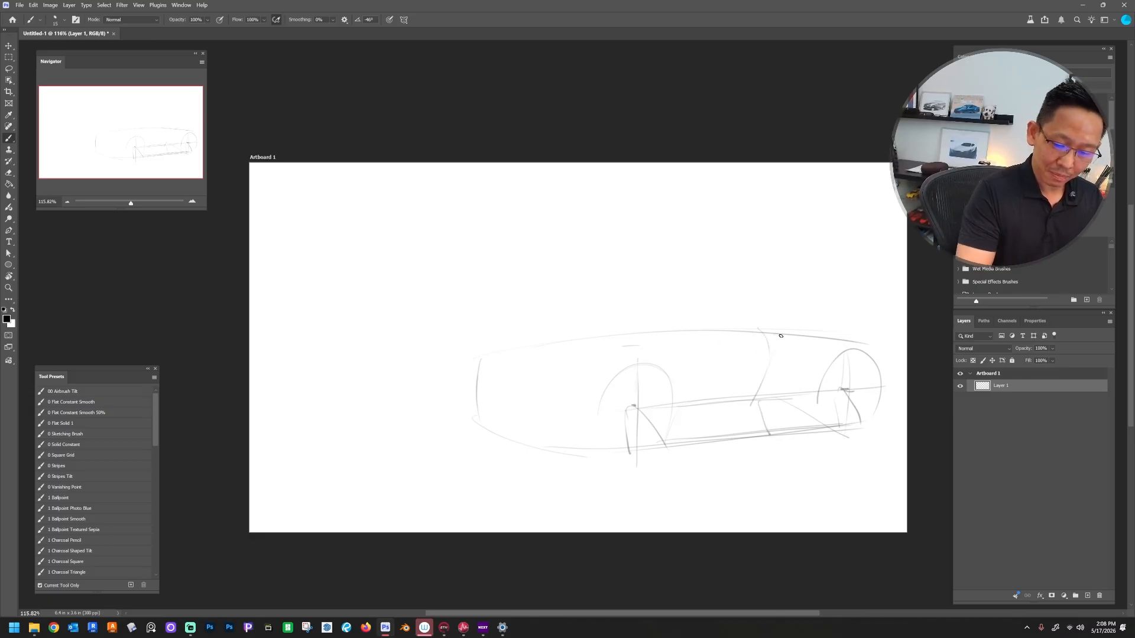
Step: Rough in the low roofline and windshield pillar, and sketch the front corner and the leading edge of the hood
drag(727, 312, 865, 343)
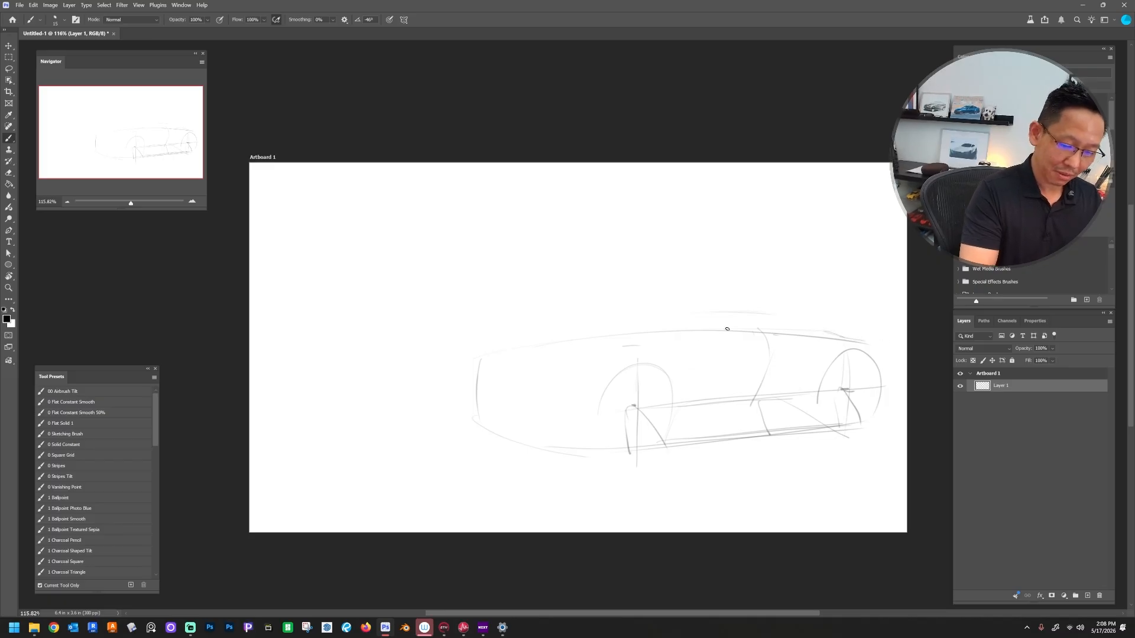
drag(706, 329, 744, 313)
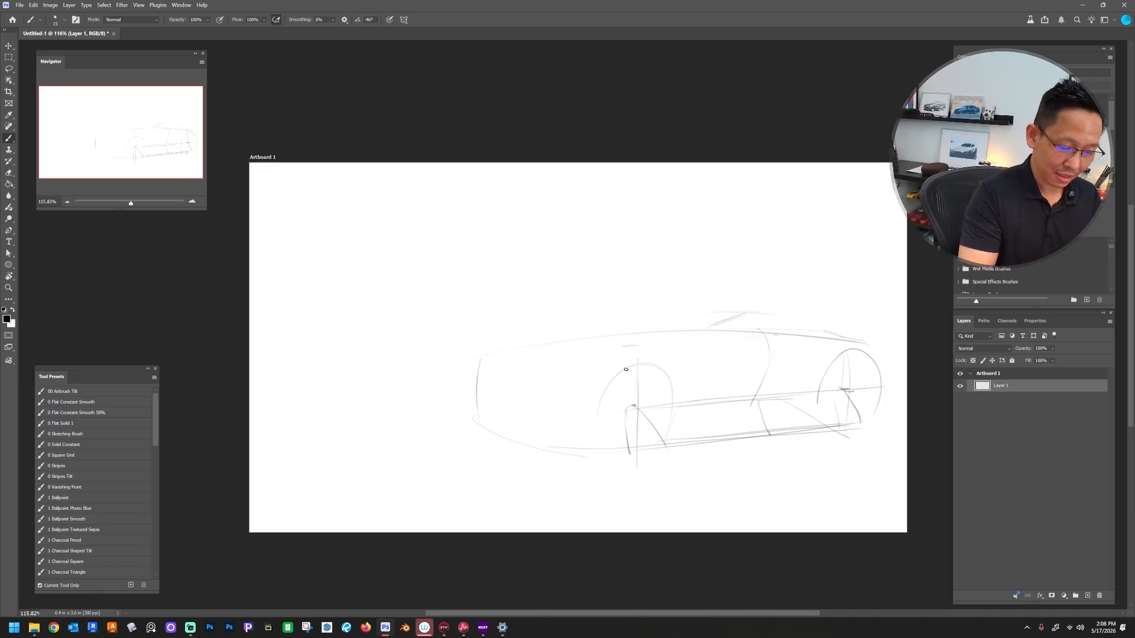
mouse_move(548, 378)
mouse_down()
mouse_move(555, 448)
mouse_move(579, 452)
mouse_move(542, 428)
mouse_move(608, 453)
mouse_up()
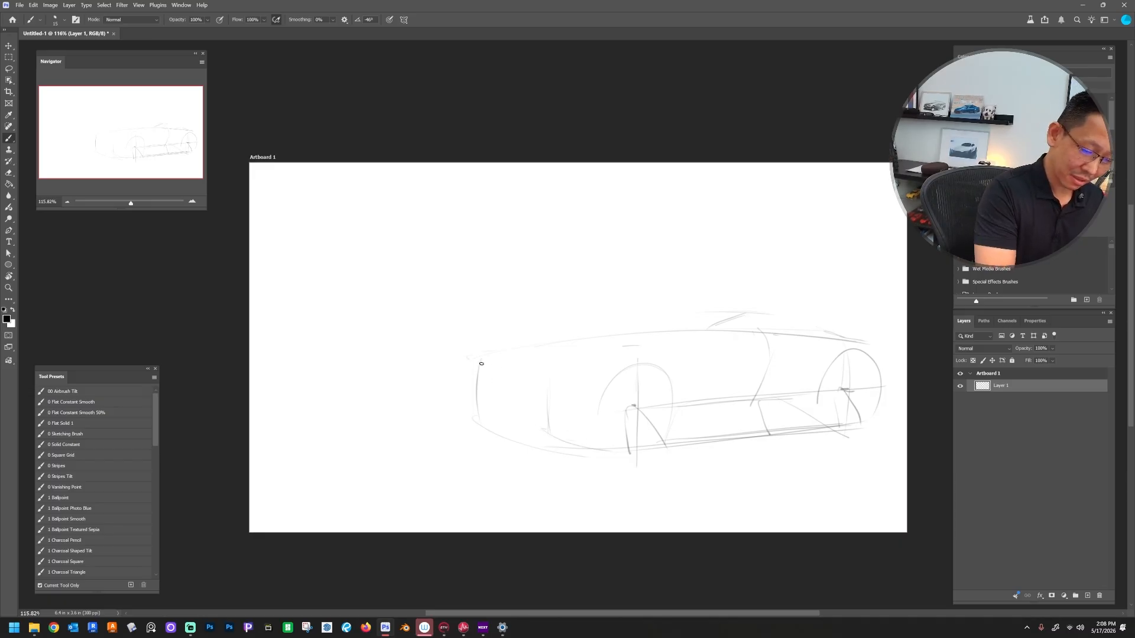
drag(471, 359, 576, 367)
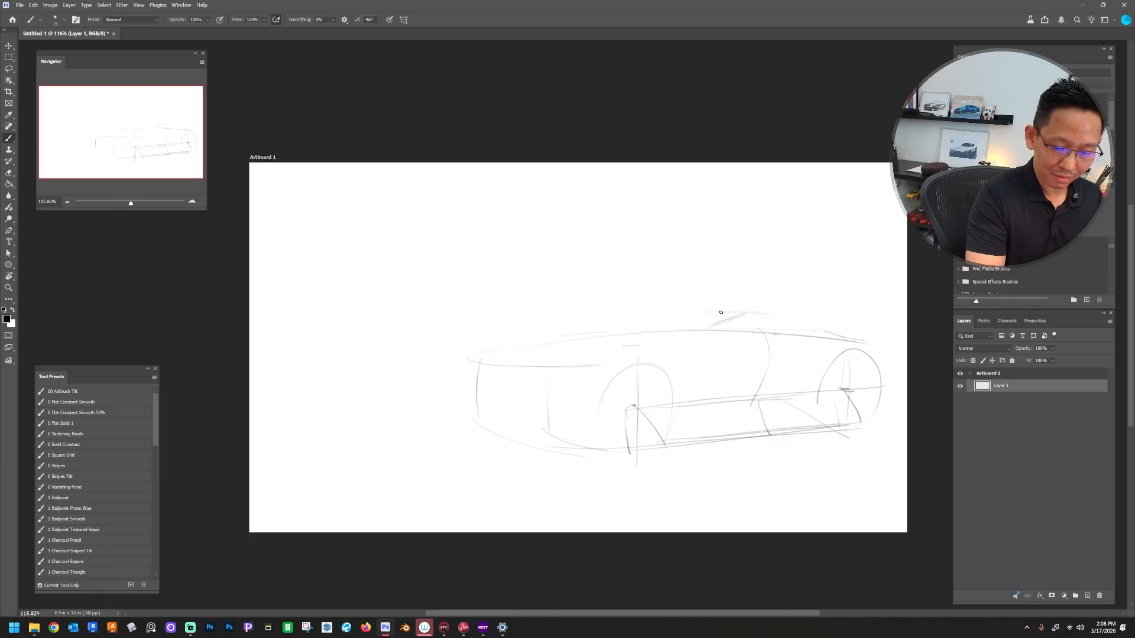
Step: Add the beltline and windshield base, and strengthen the contour of the hood and front bumper
drag(627, 346, 750, 341)
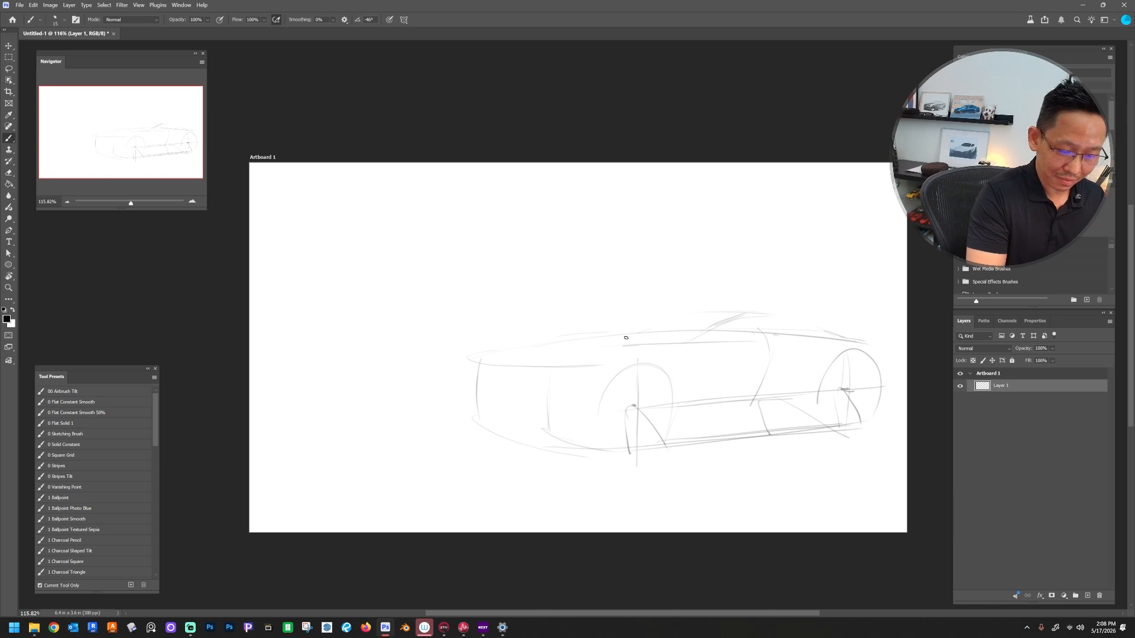
drag(639, 338, 704, 336)
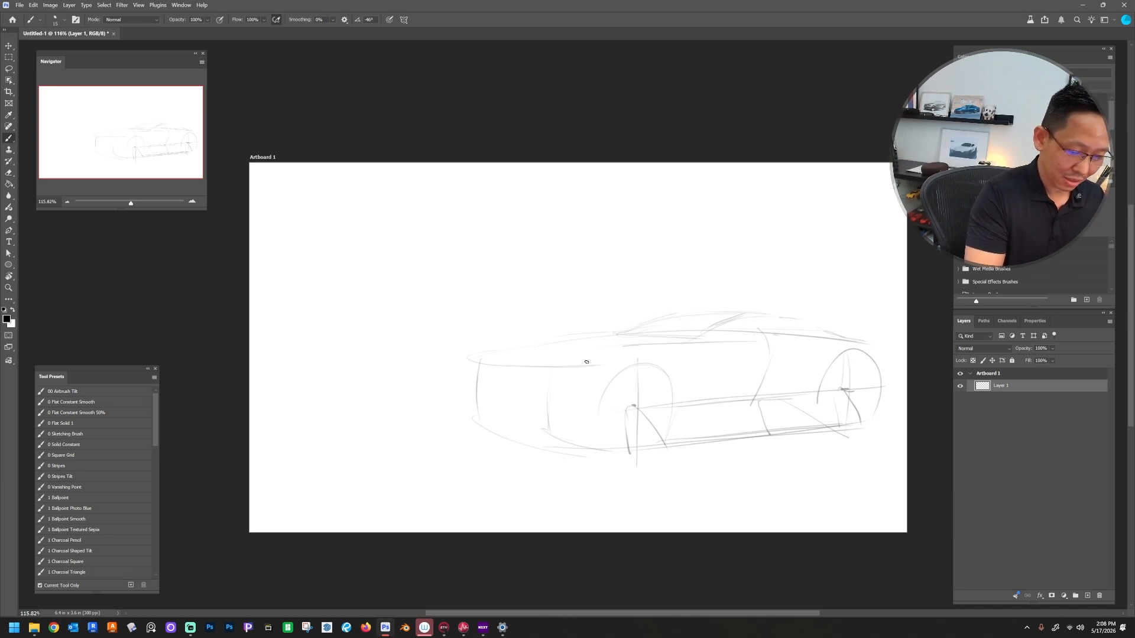
mouse_move(520, 341)
mouse_down()
mouse_move(469, 367)
mouse_move(469, 389)
mouse_move(490, 403)
mouse_move(464, 394)
mouse_move(546, 421)
mouse_up()
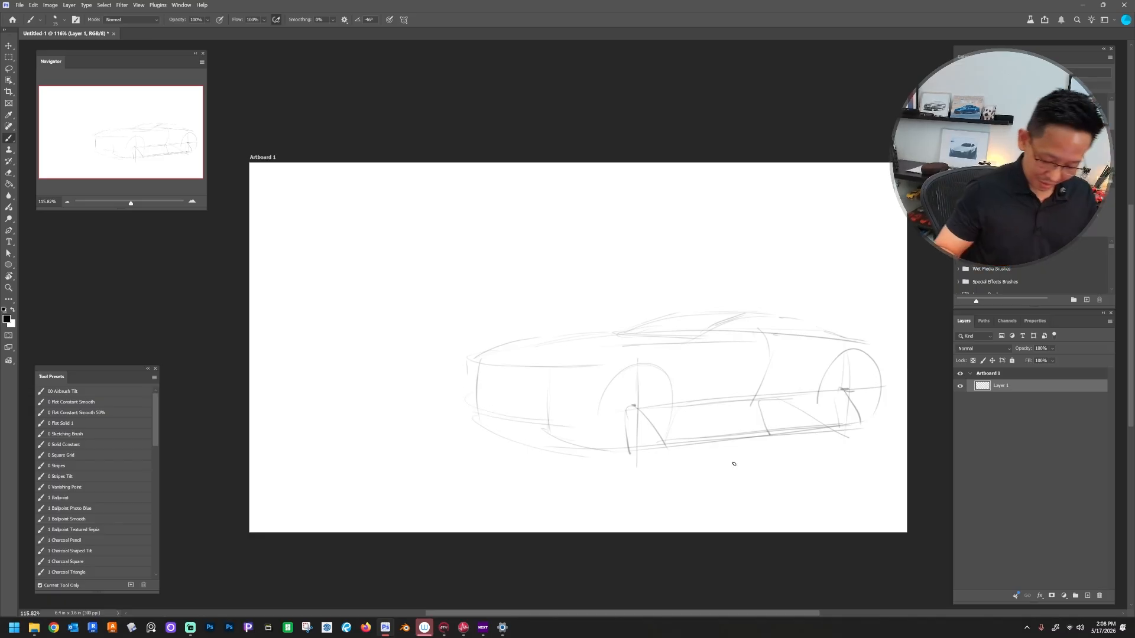
Step: Flip the canvas horizontally and reinforce the lower front bumper line around the corner of the nose
key(ctrl+shift+h)
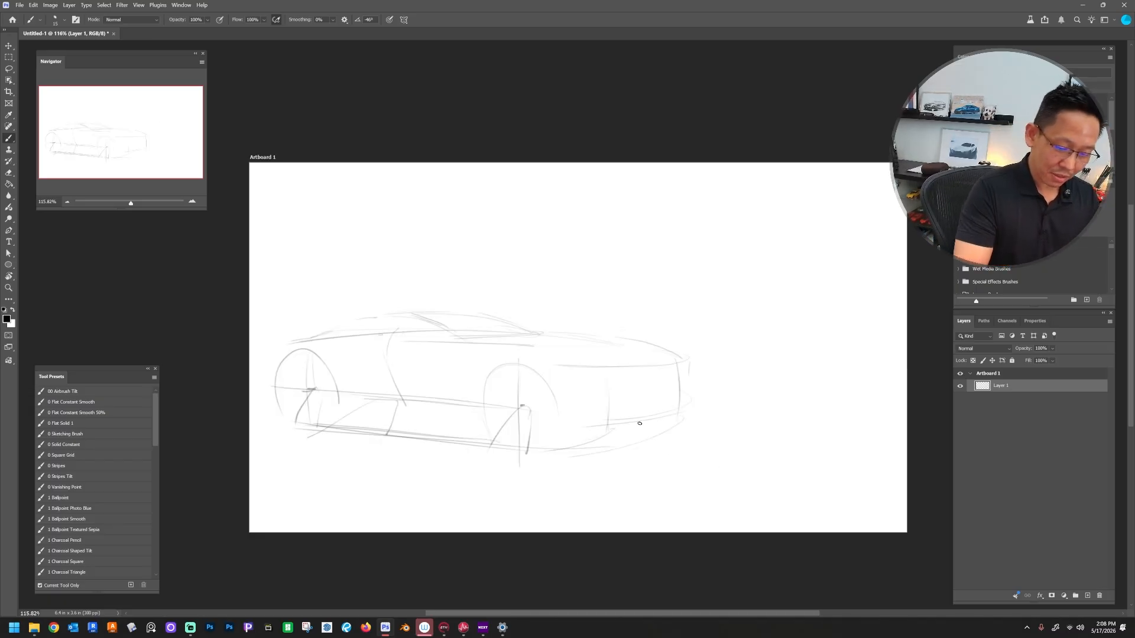
drag(611, 426, 686, 400)
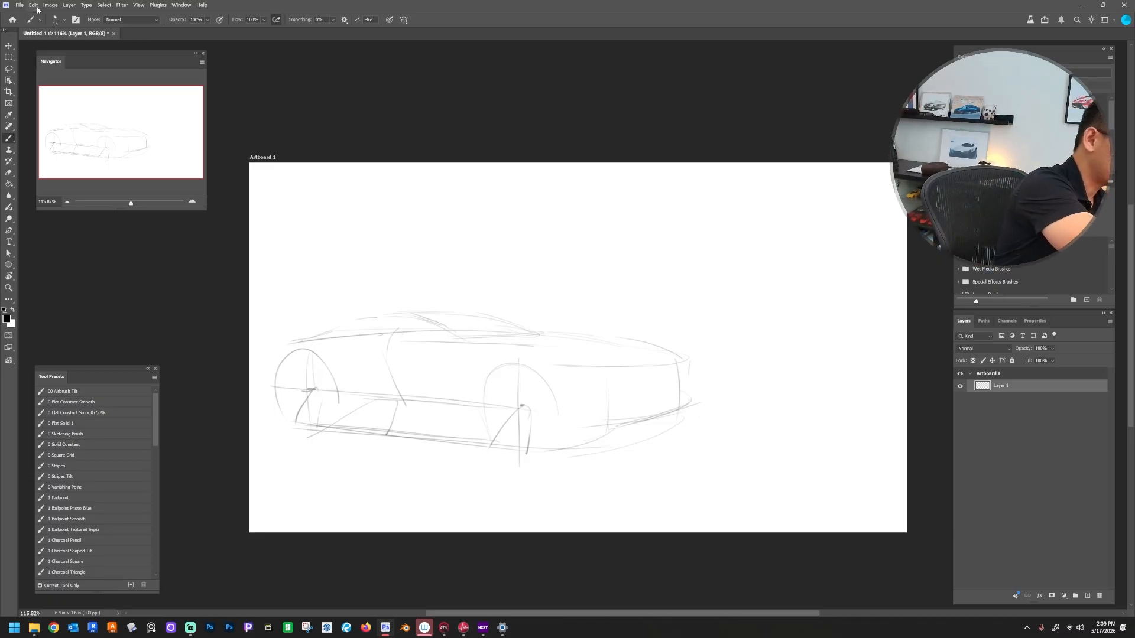
Step: Flip the canvas horizontally back and forth to check the sketch's proportions and perspective
key(ctrl+shift+h)
key(ctrl+shift+h)
key(ctrl+shift+h)
key(ctrl+shift+h)
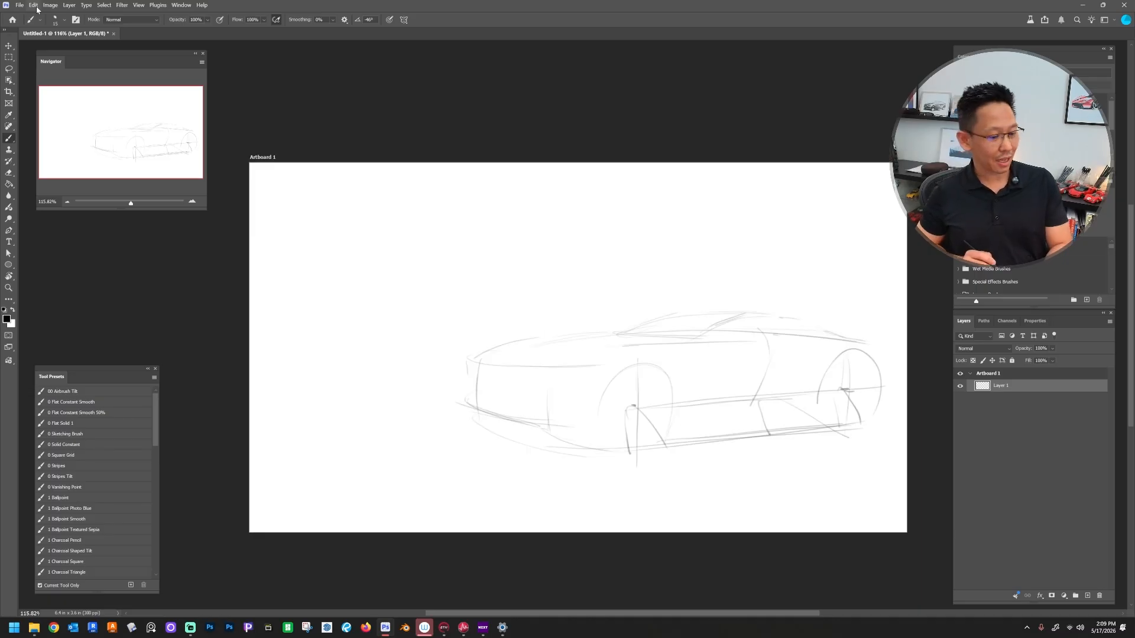
key(ctrl+shift+h)
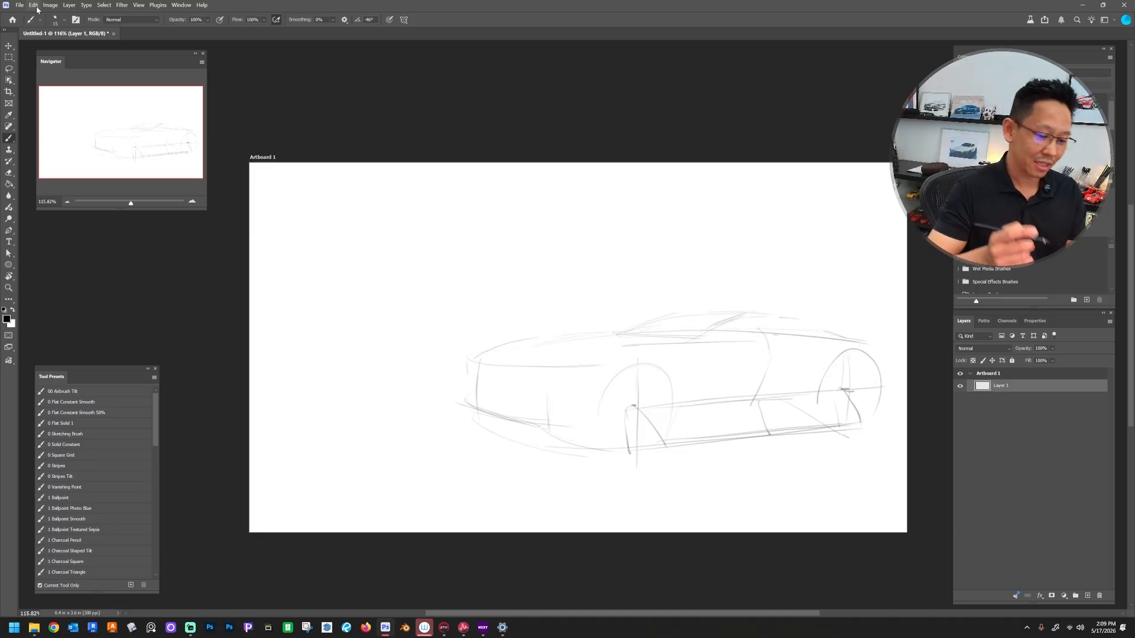
key(ctrl+shift+h)
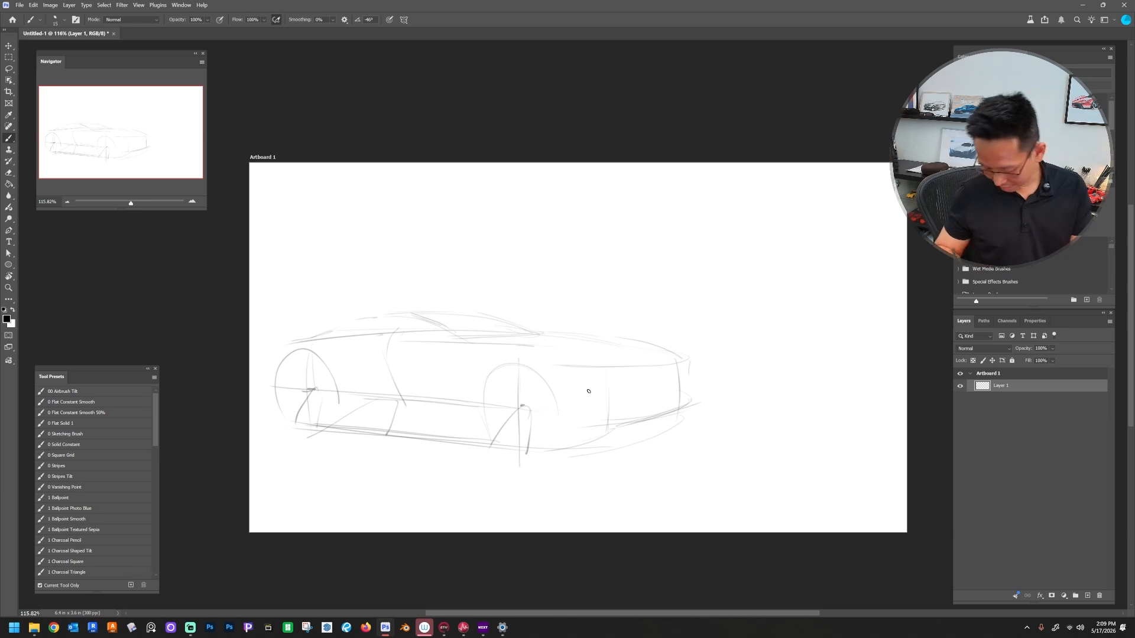
key(ctrl+shift+h)
key(ctrl+shift+h)
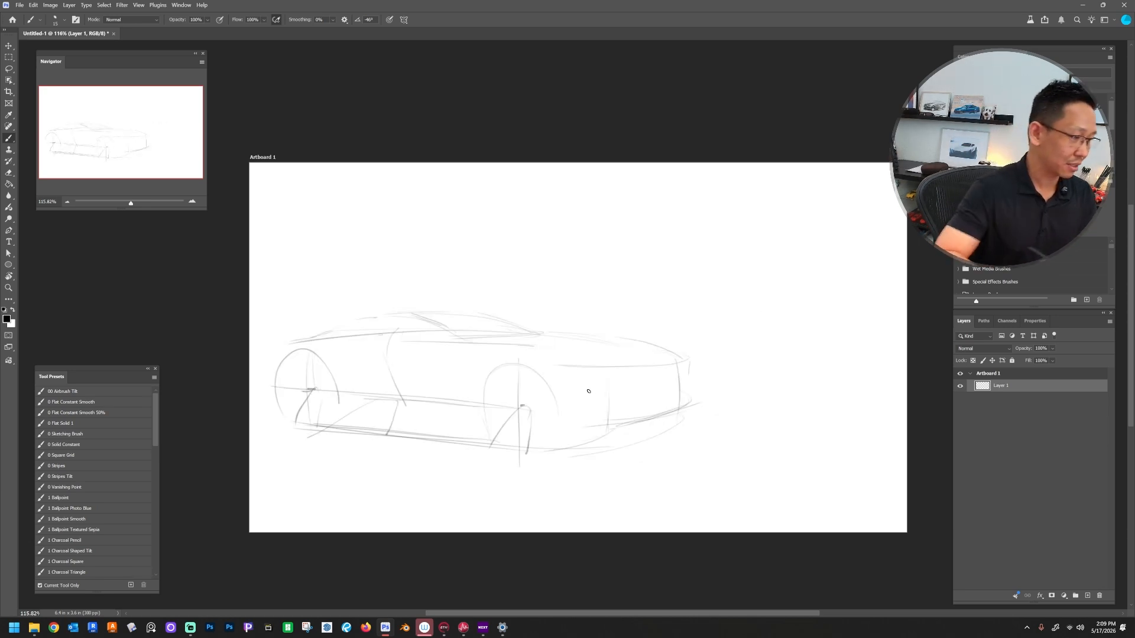
Step: Look up the Flip Horizontal shortcut among the View commands in the keyboard shortcut settings and close them without saving changes
click(34, 6)
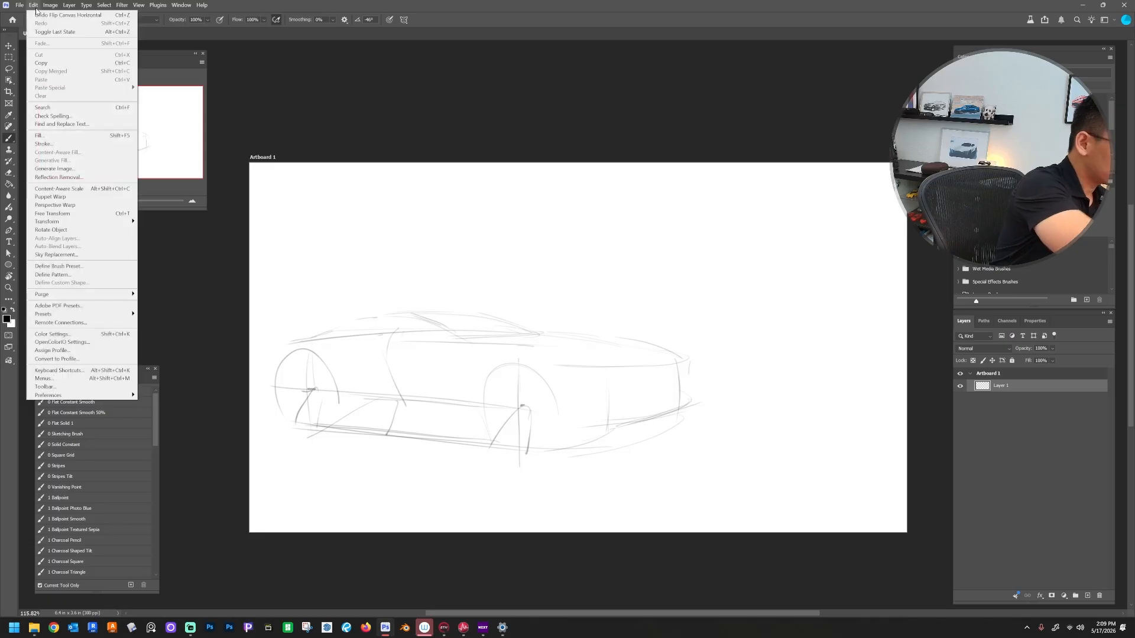
click(106, 370)
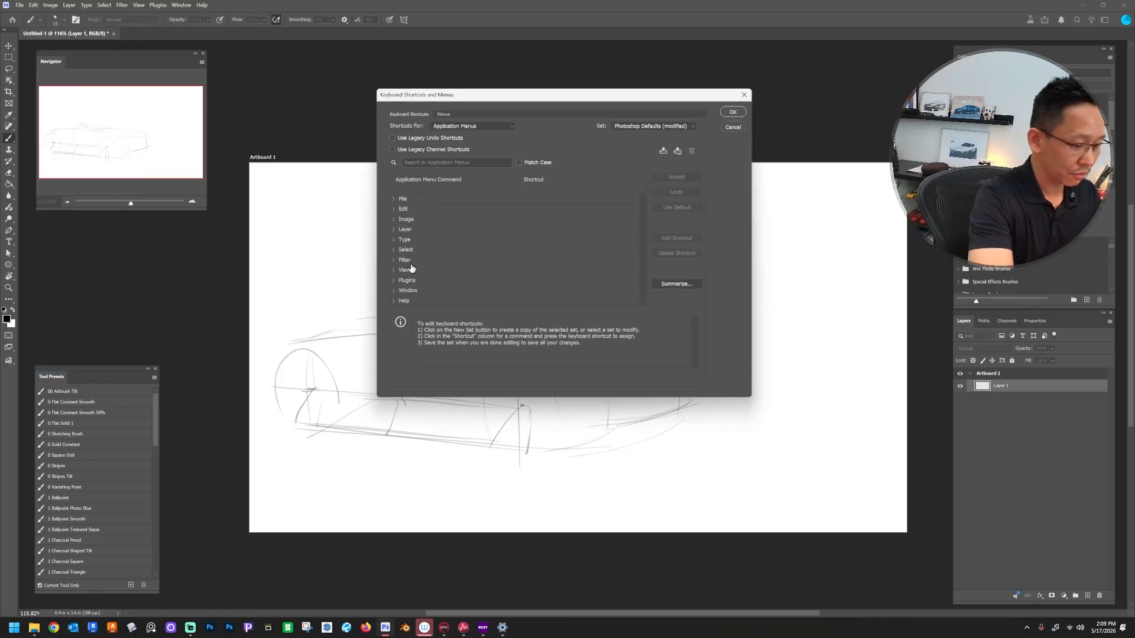
click(393, 271)
drag(643, 208, 641, 250)
click(519, 249)
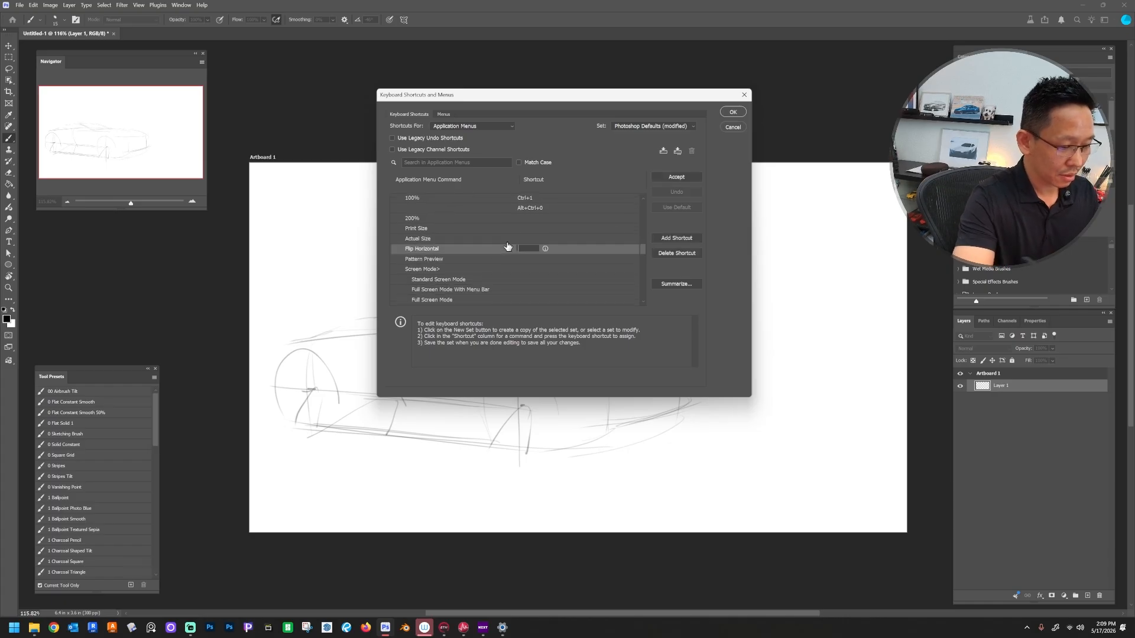
click(642, 253)
drag(643, 247, 643, 246)
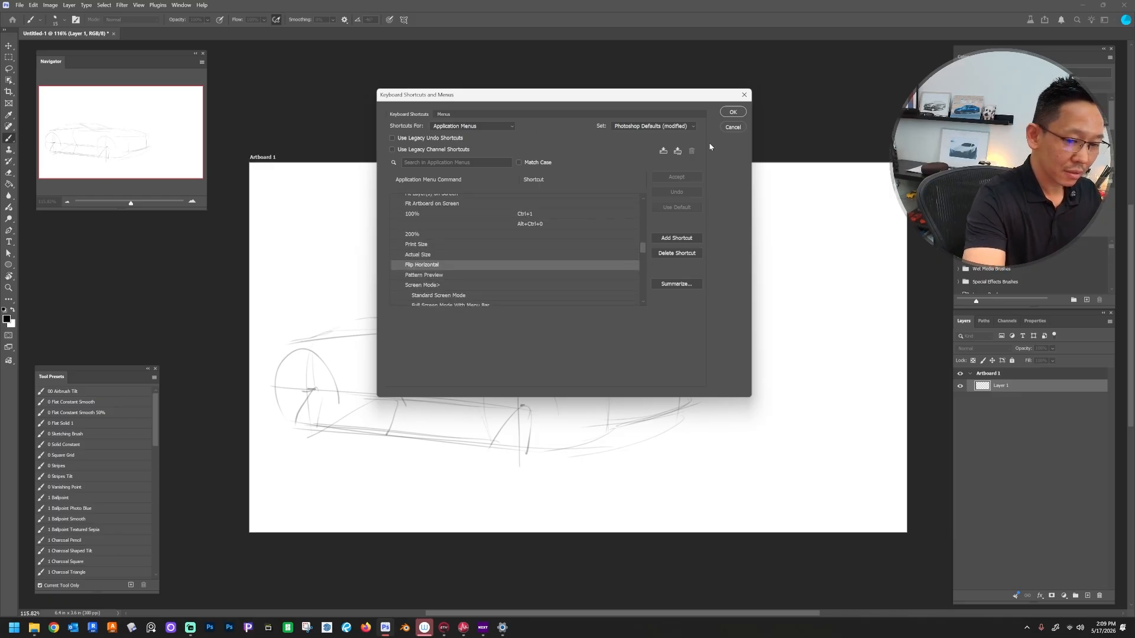
click(733, 127)
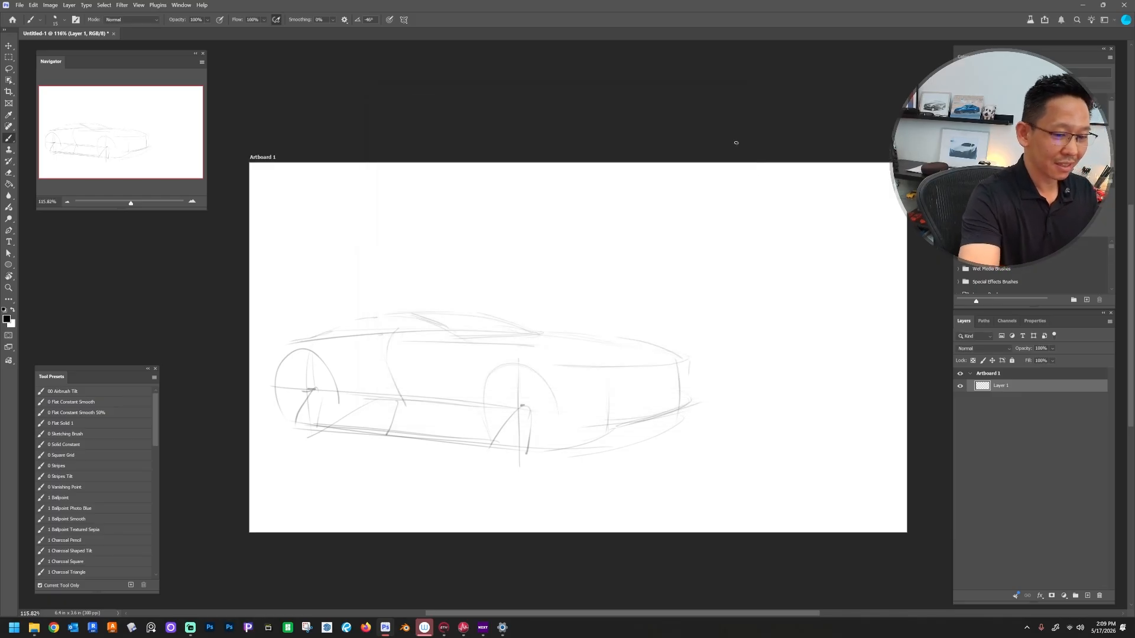
Step: Open the keyboard shortcut settings for application menus and locate Flip Horizontal among the View commands
click(34, 6)
click(82, 371)
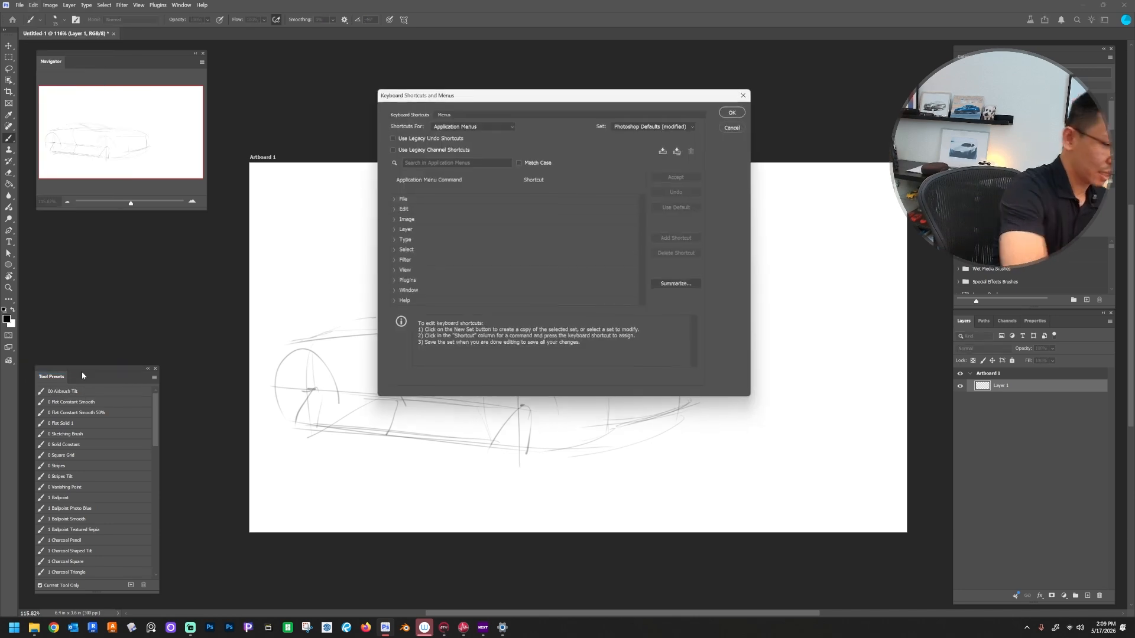
click(512, 126)
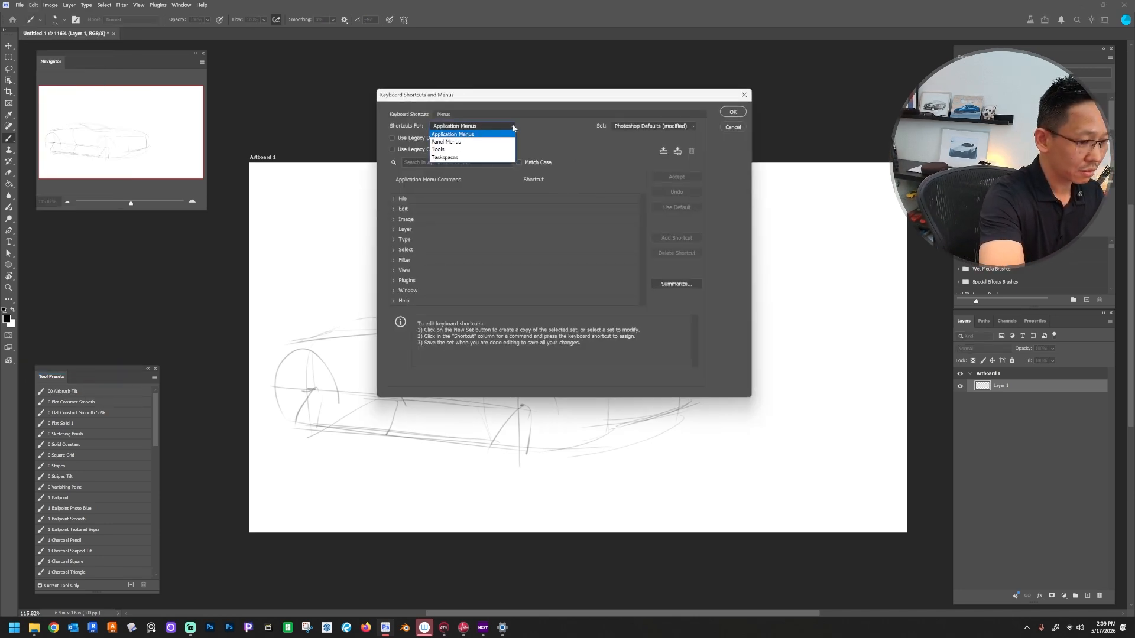
click(512, 124)
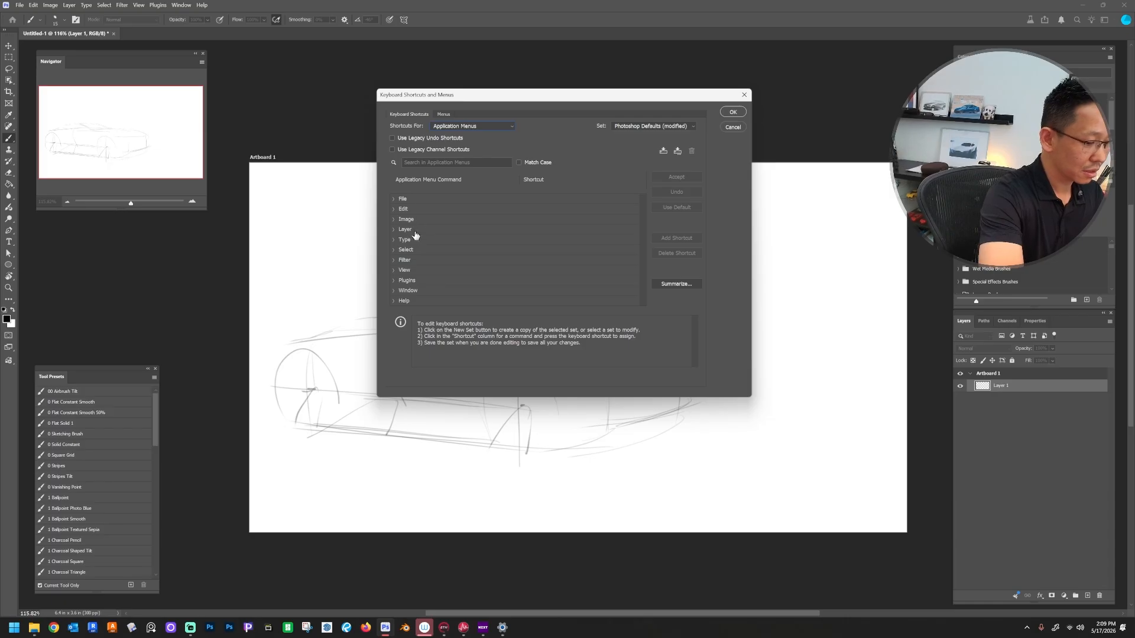
click(394, 271)
scroll(642, 215, down, 5)
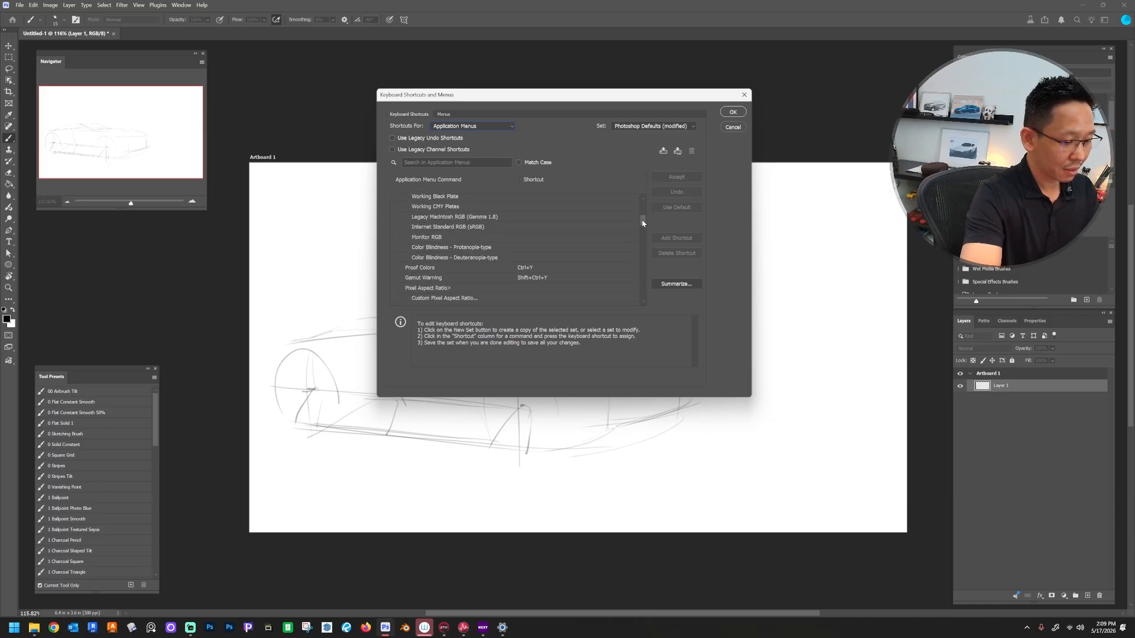
scroll(643, 223, down, 3)
mouse_move(642, 231)
mouse_down()
mouse_move(643, 296)
mouse_move(647, 249)
mouse_up()
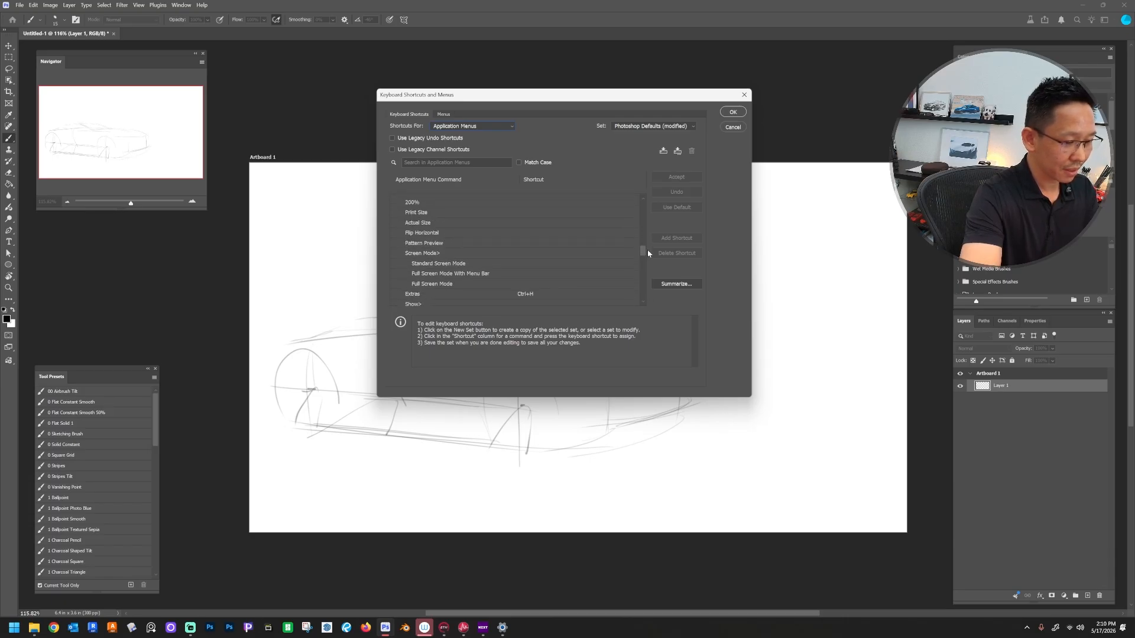
Step: Assign F1 as the shortcut for the View command Flip Horizontal, accept the conflict, and save the shortcut settings
click(563, 232)
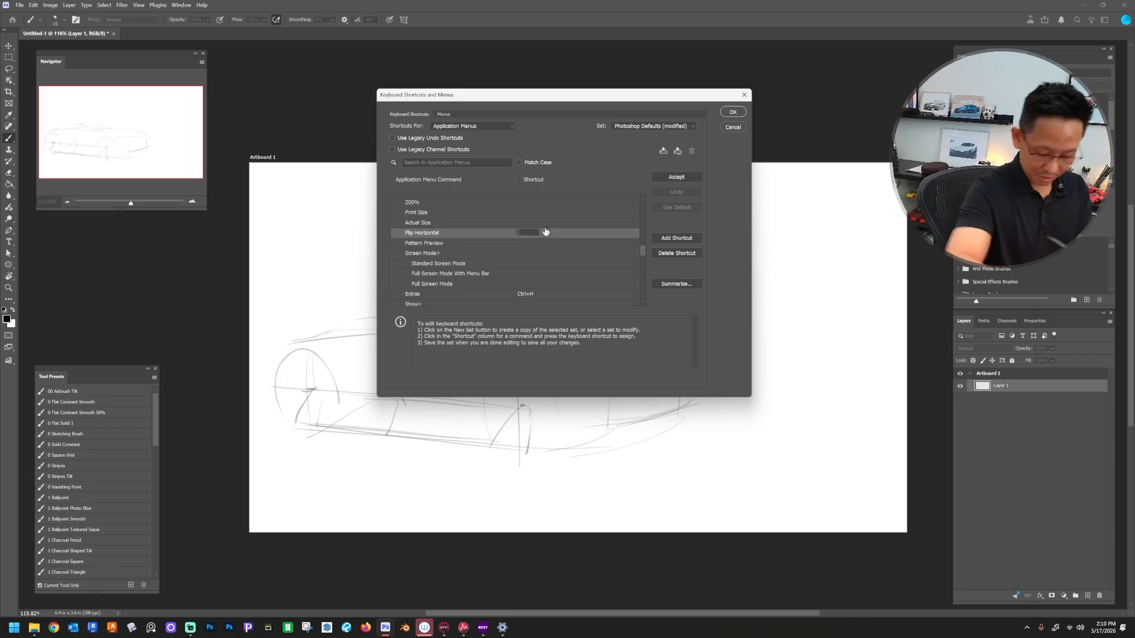
click(643, 251)
drag(643, 244, 646, 190)
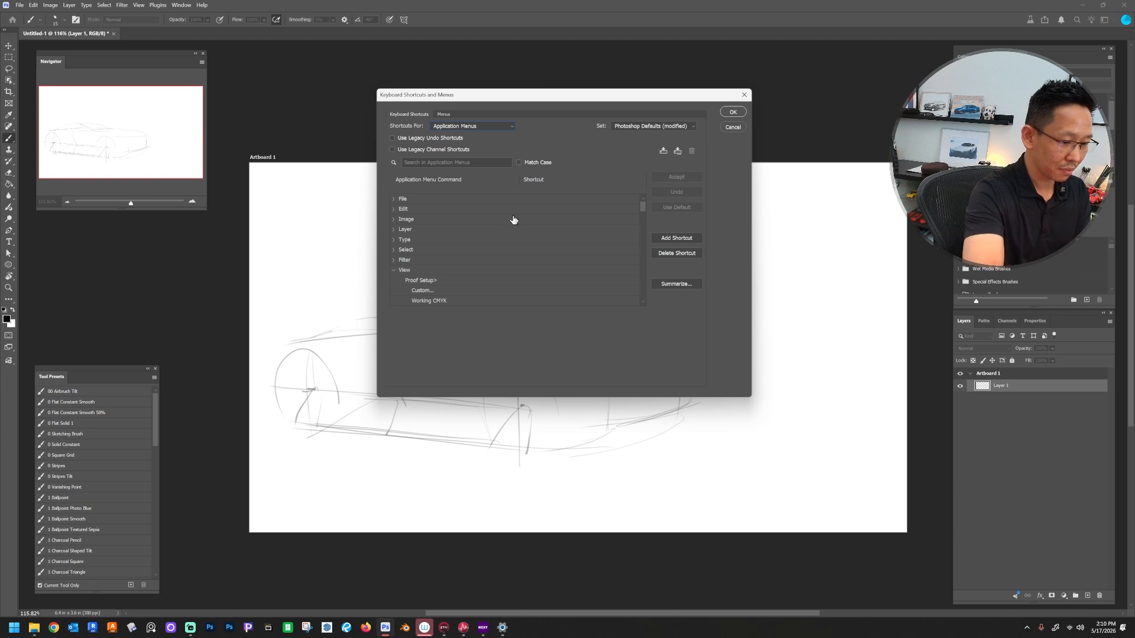
drag(643, 212, 642, 247)
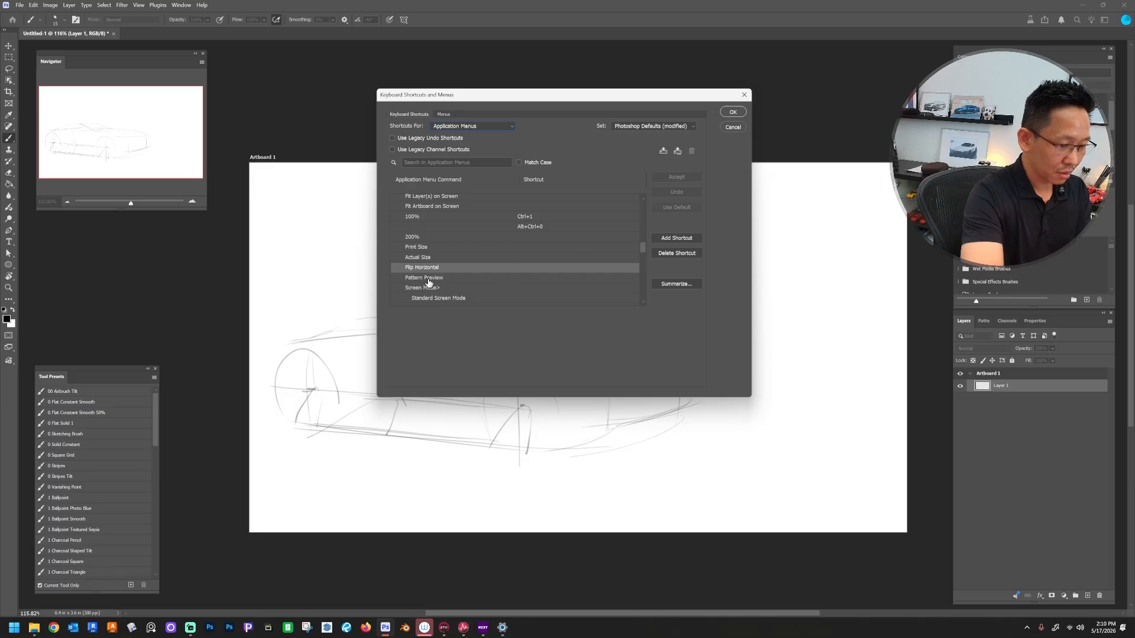
click(539, 267)
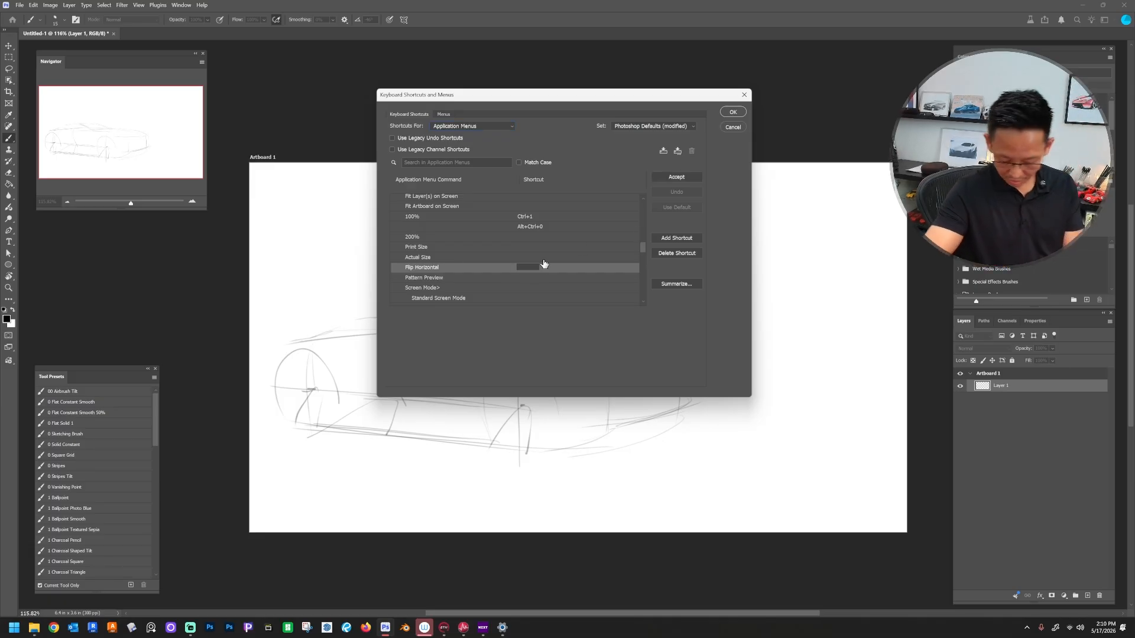
key(F1)
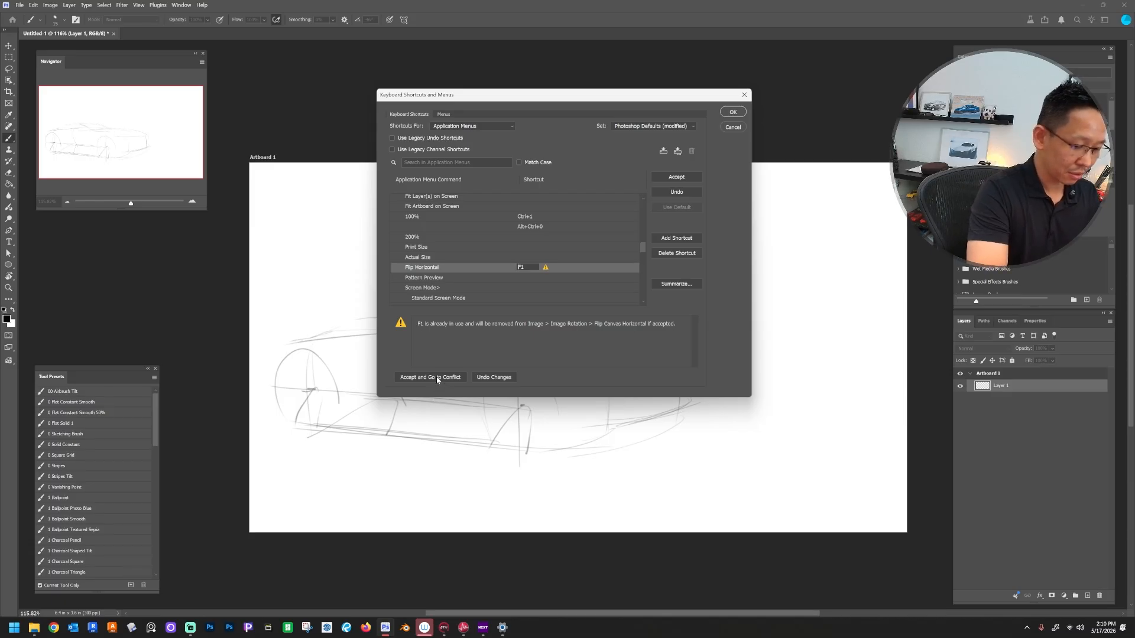
click(680, 178)
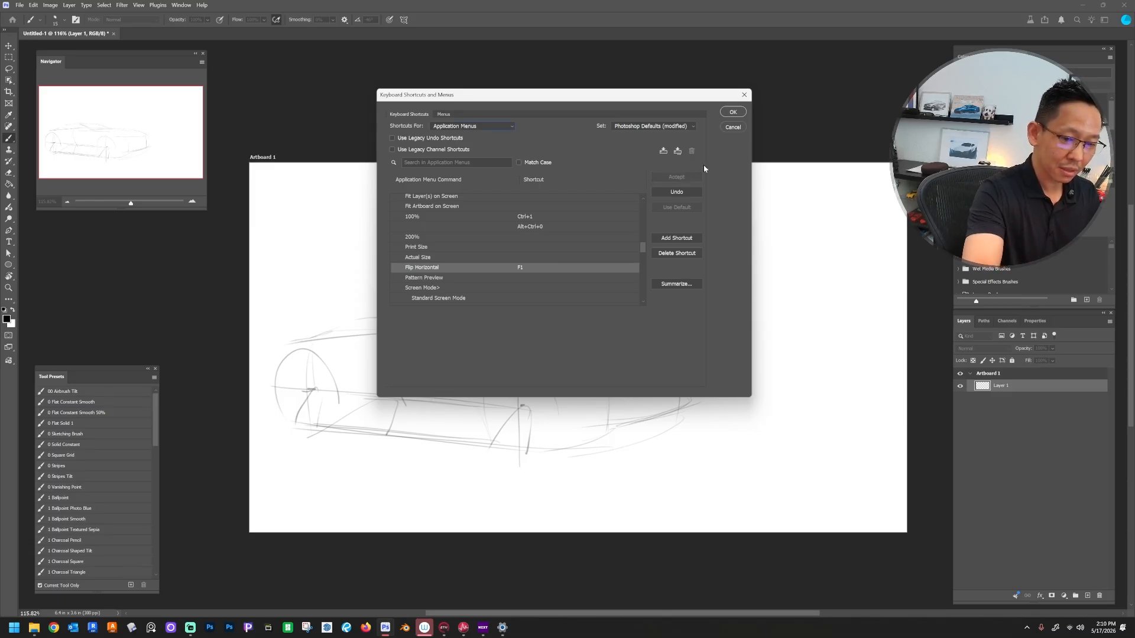
click(733, 113)
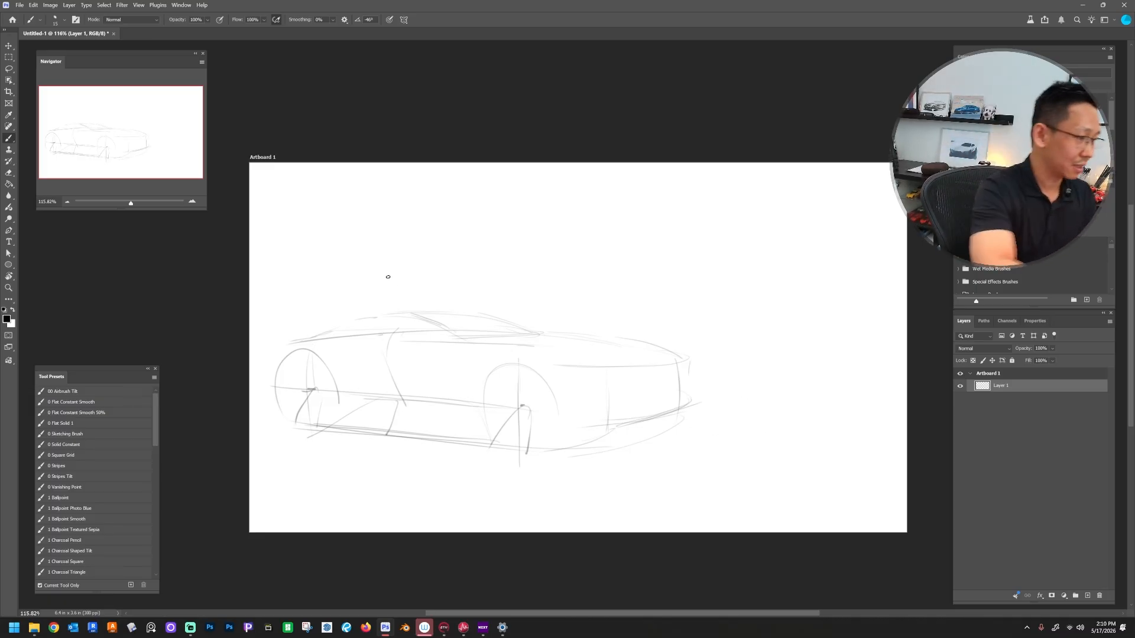
Step: Delete the shortcut of the View command Flip Horizontal in the keyboard shortcut settings and save the change
click(34, 5)
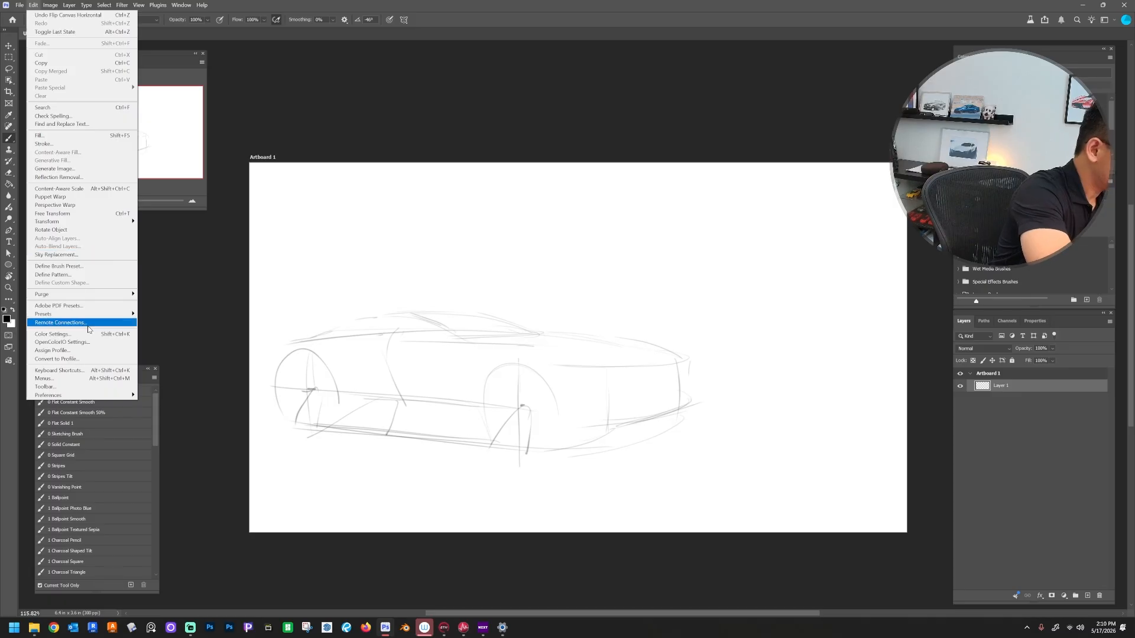
click(89, 370)
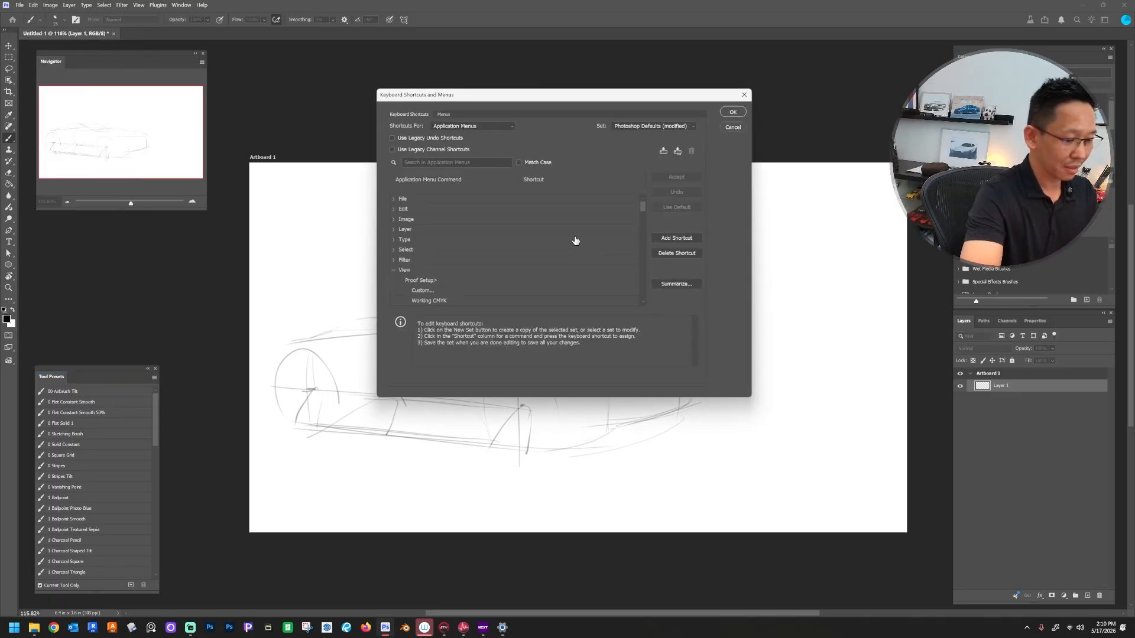
drag(642, 213, 644, 245)
click(526, 286)
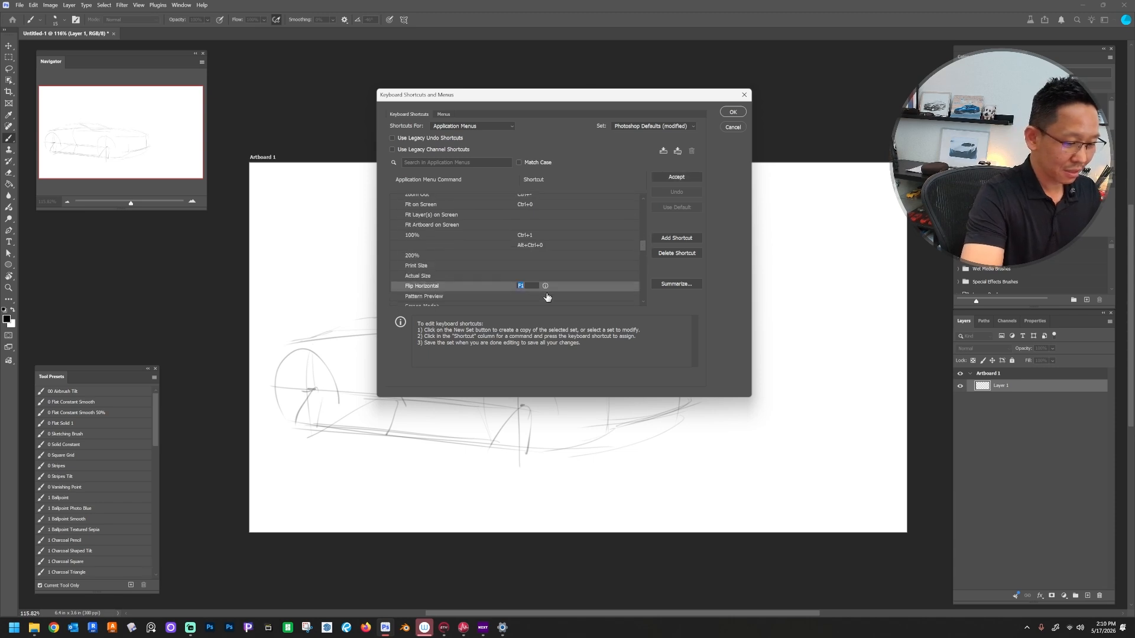
click(680, 253)
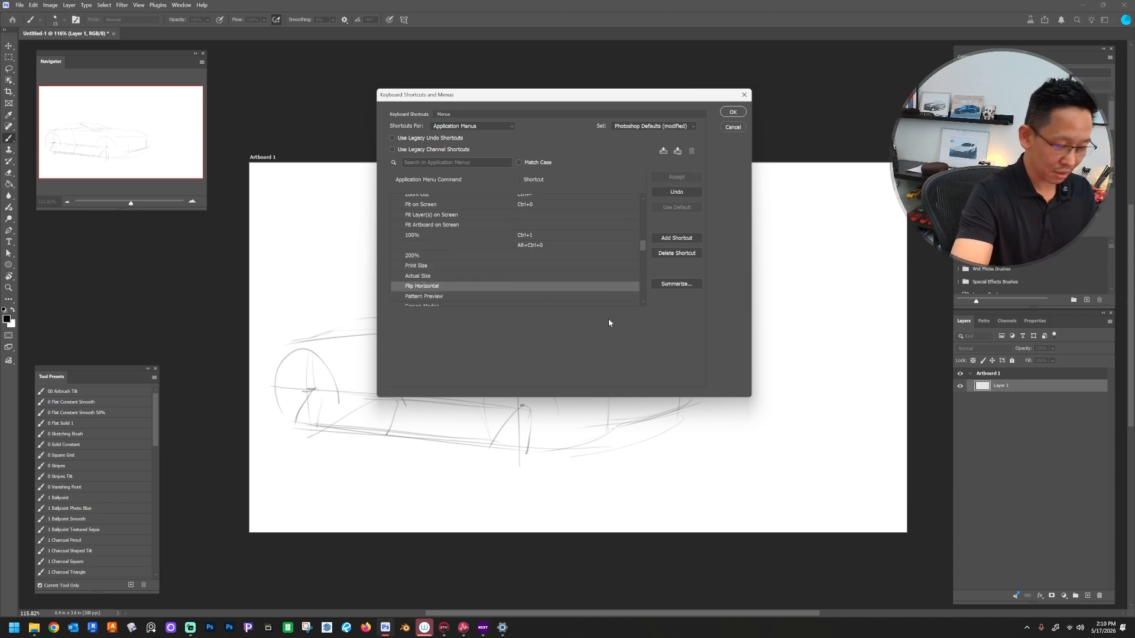
click(734, 112)
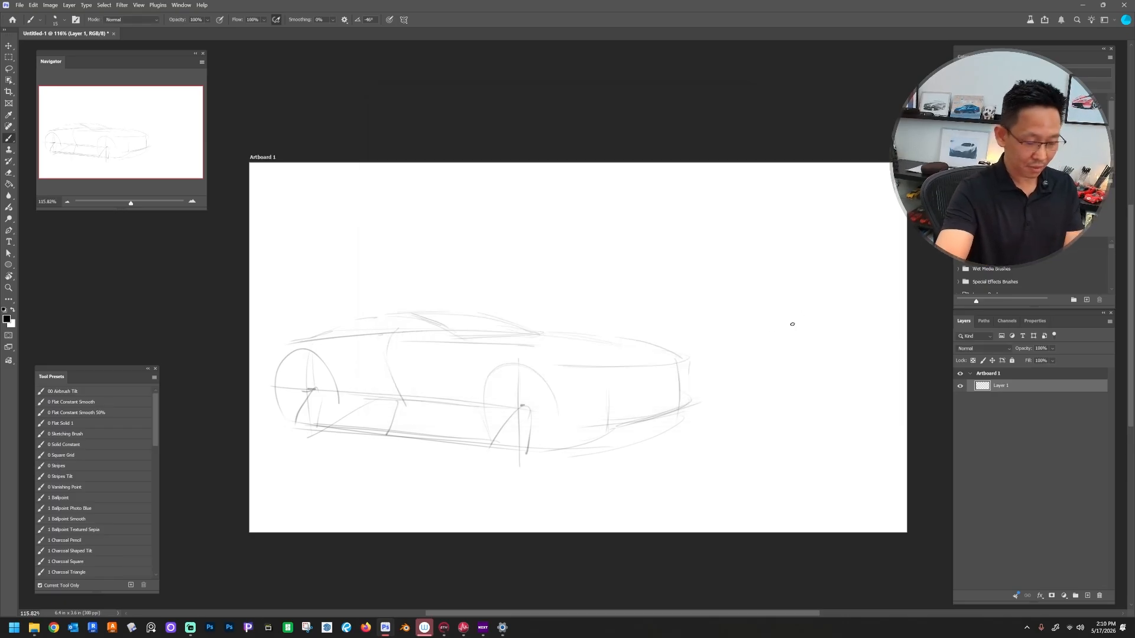
Step: Reopen the keyboard shortcut settings, assign F1 to the View command Flip Horizontal again, and save
click(35, 5)
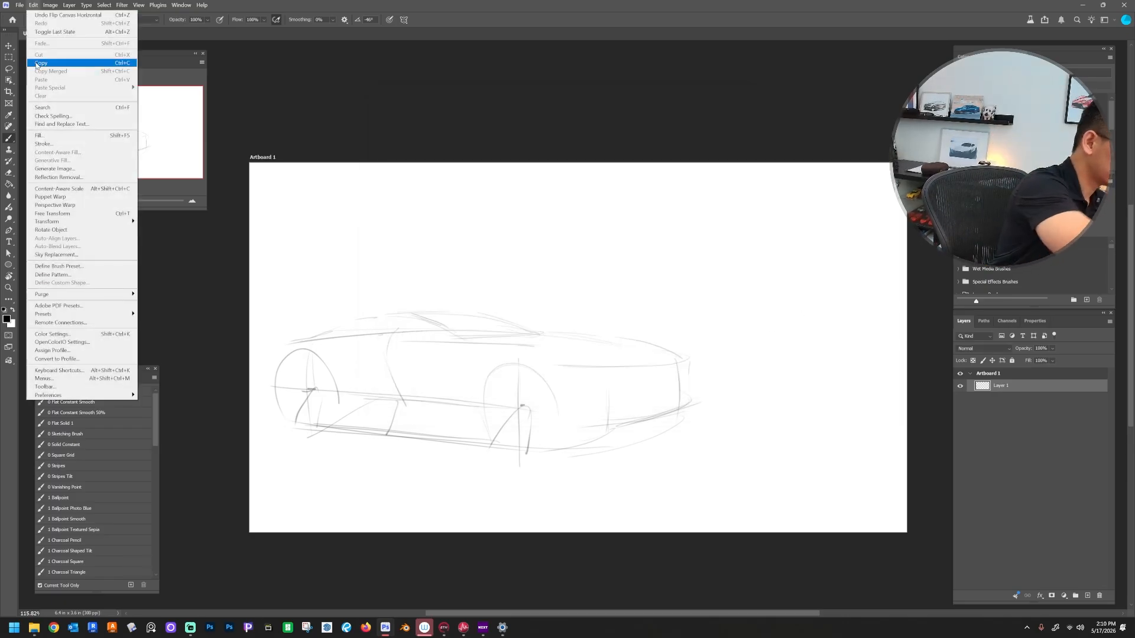
click(84, 372)
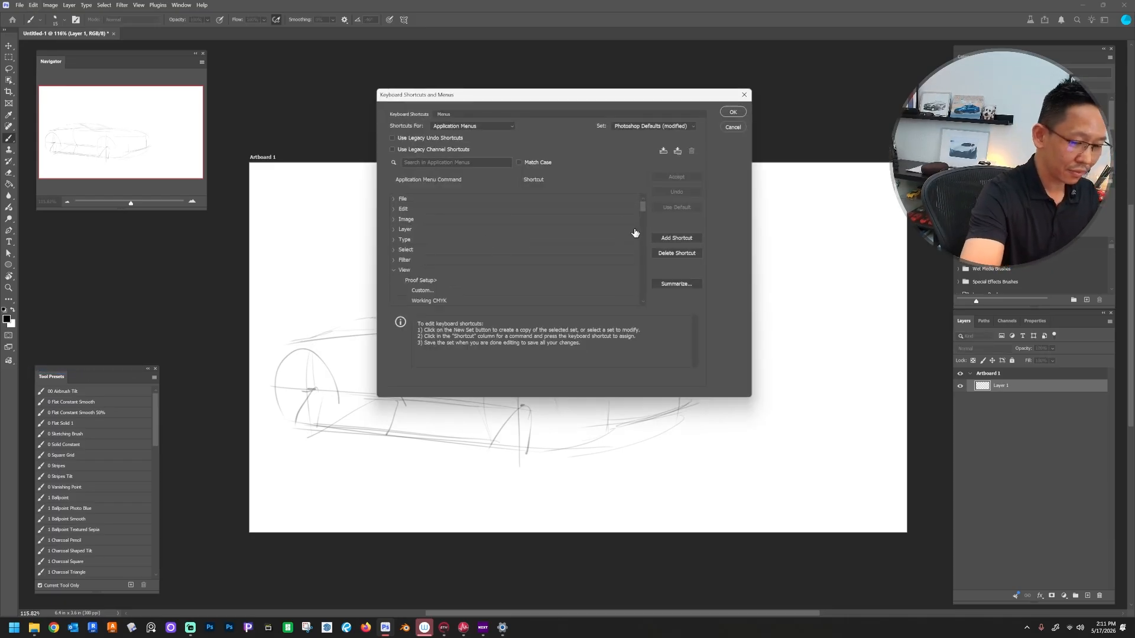
drag(643, 207, 642, 247)
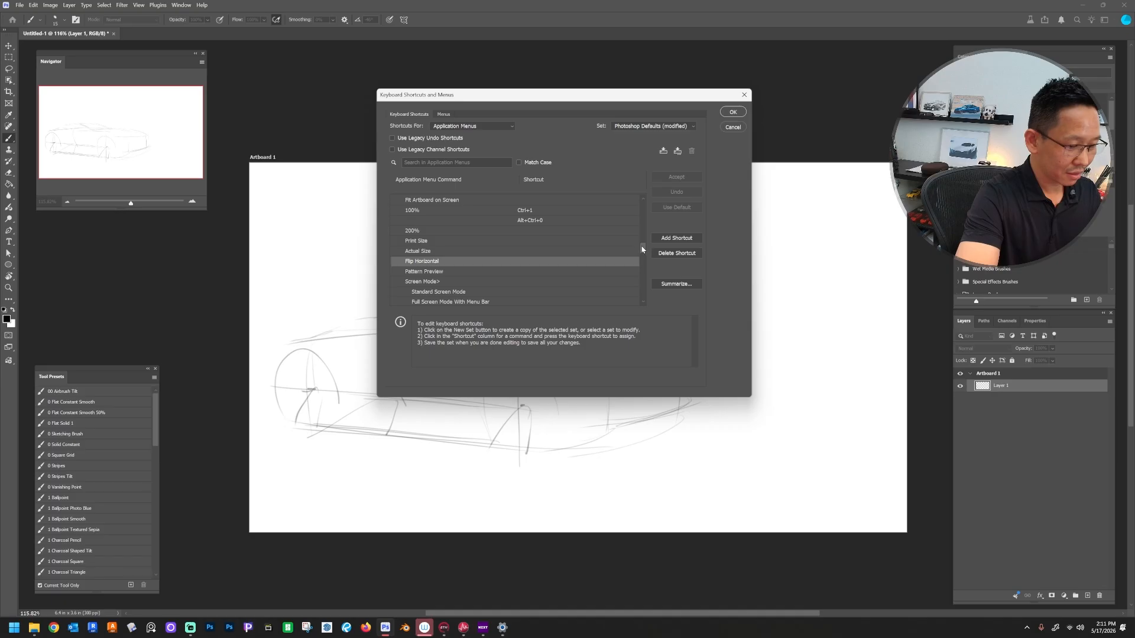
click(526, 261)
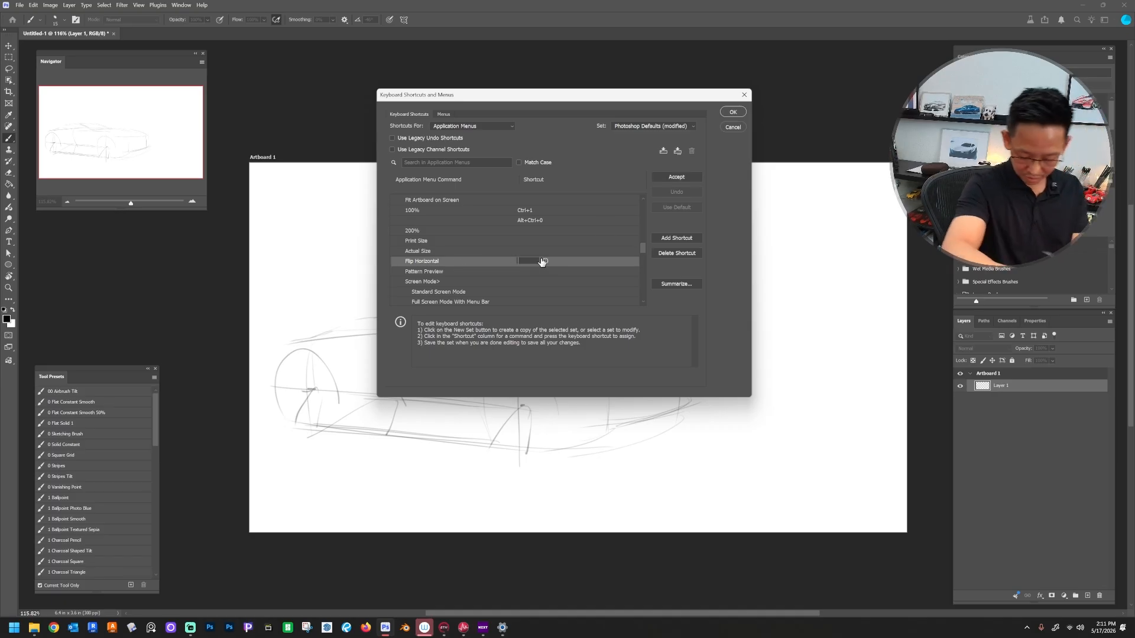
key(F1)
click(676, 177)
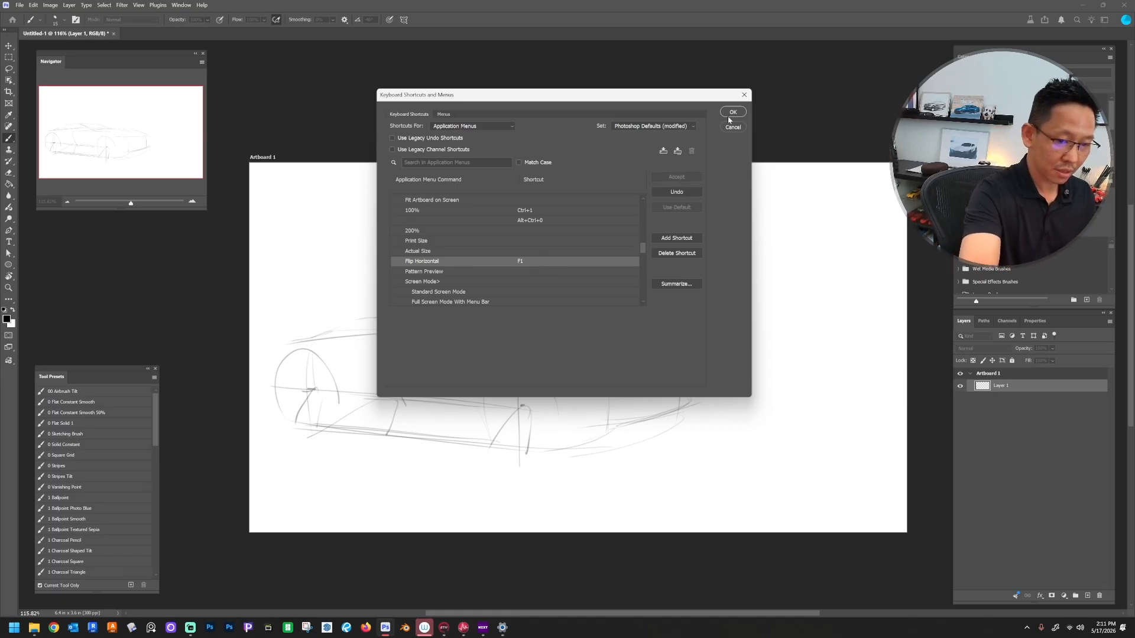
click(732, 112)
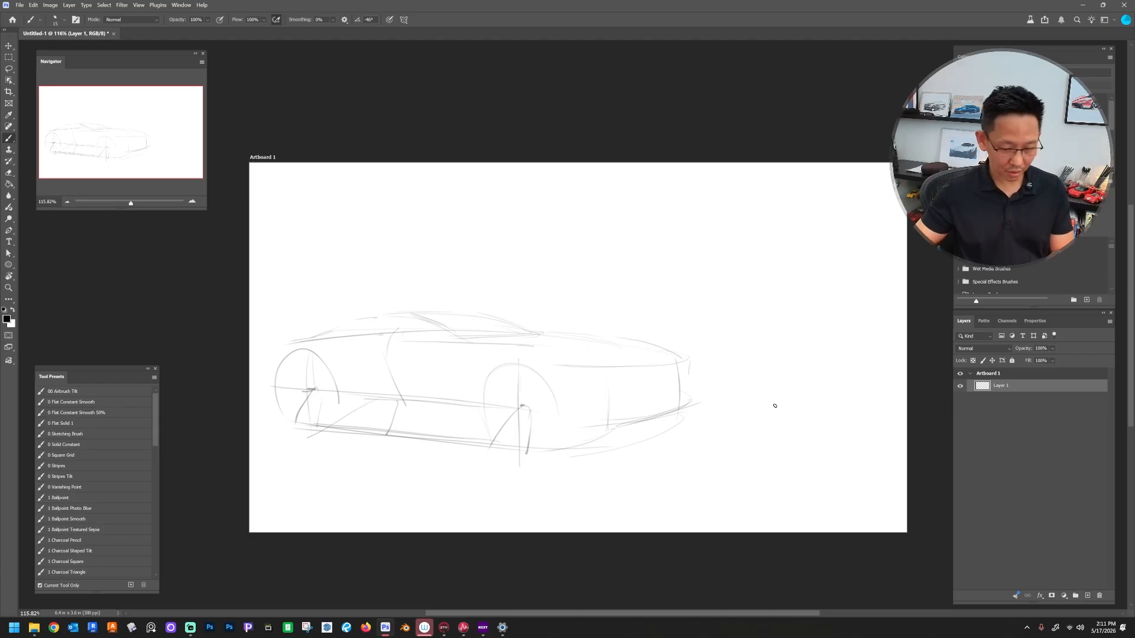
Step: Flip the canvas vertically and back again to try out the flip shortcuts on the car sketch
key(F1)
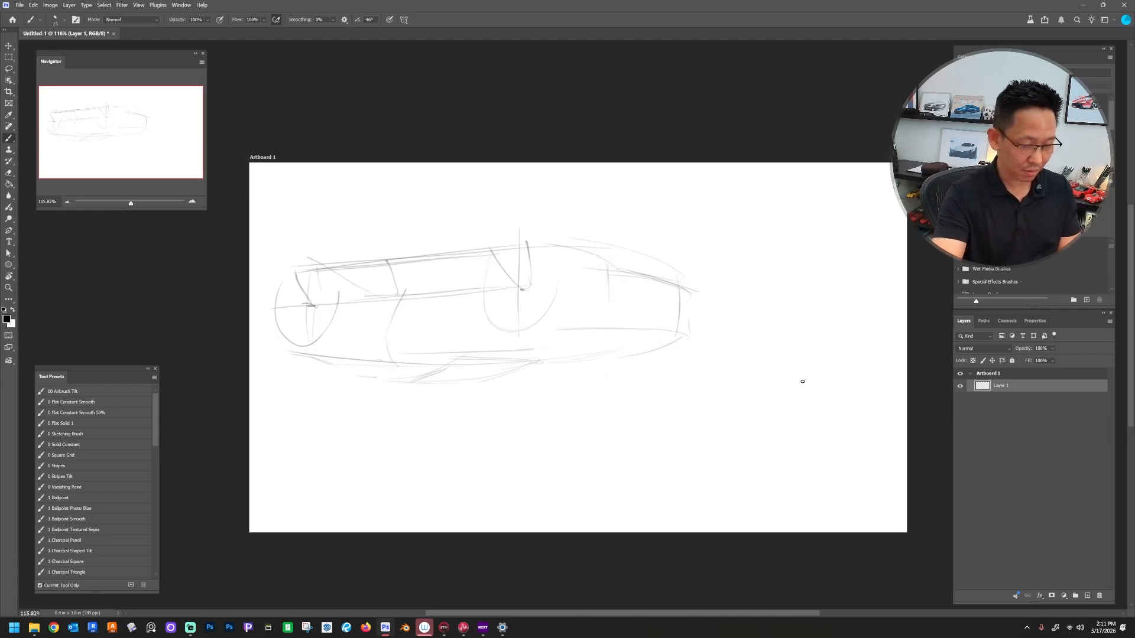
key(F1)
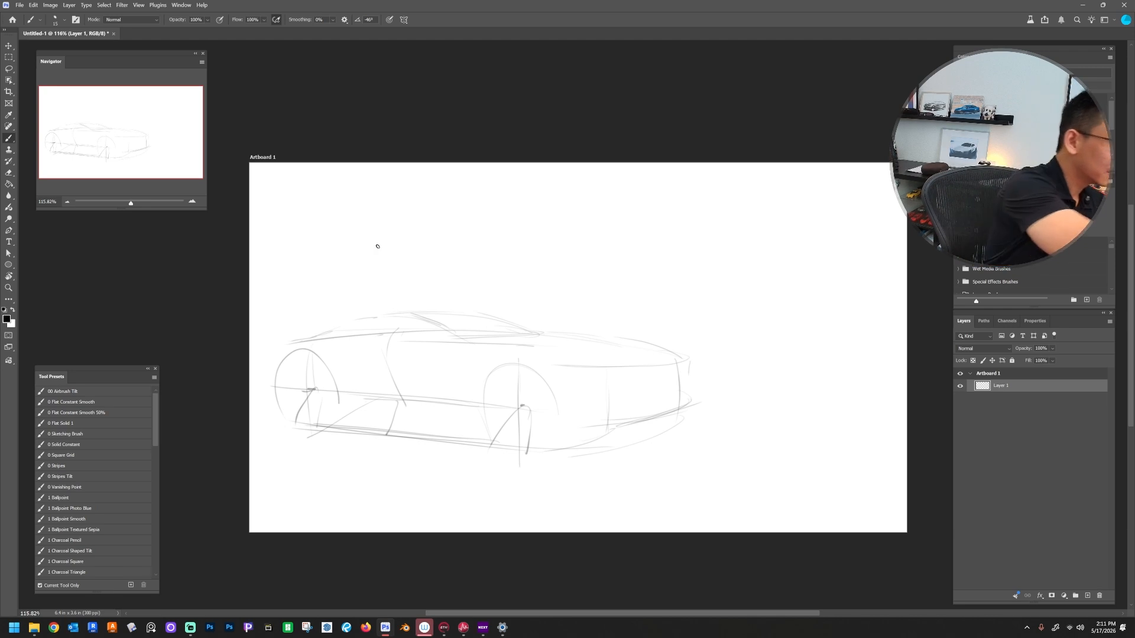
Step: Open the keyboard shortcut settings for the application menu commands
click(20, 5)
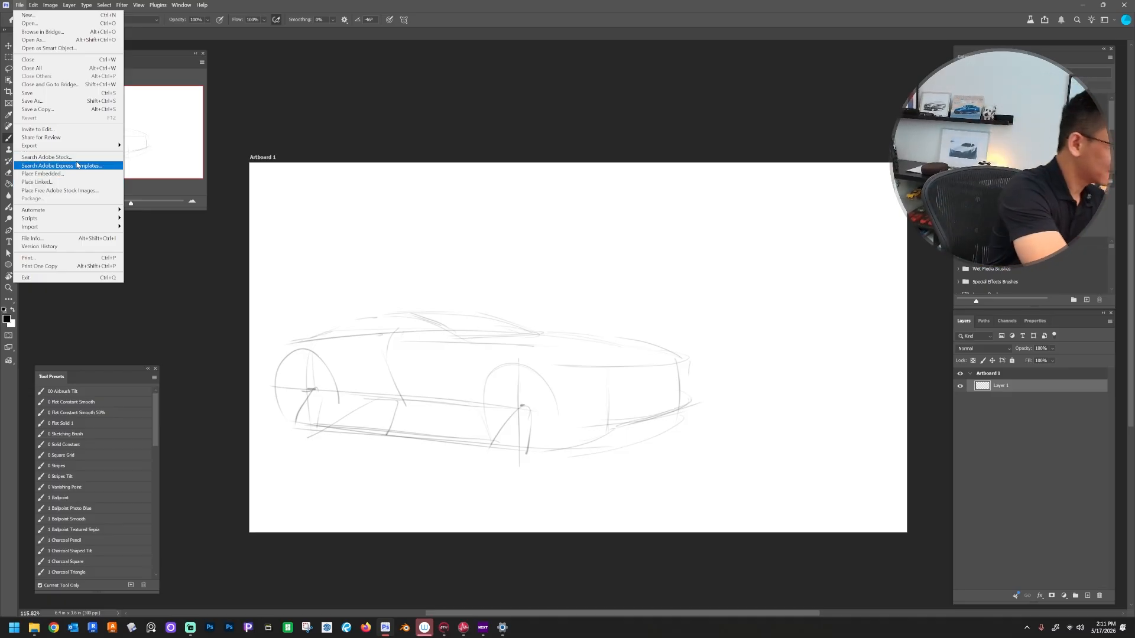
mouse_move(33, 5)
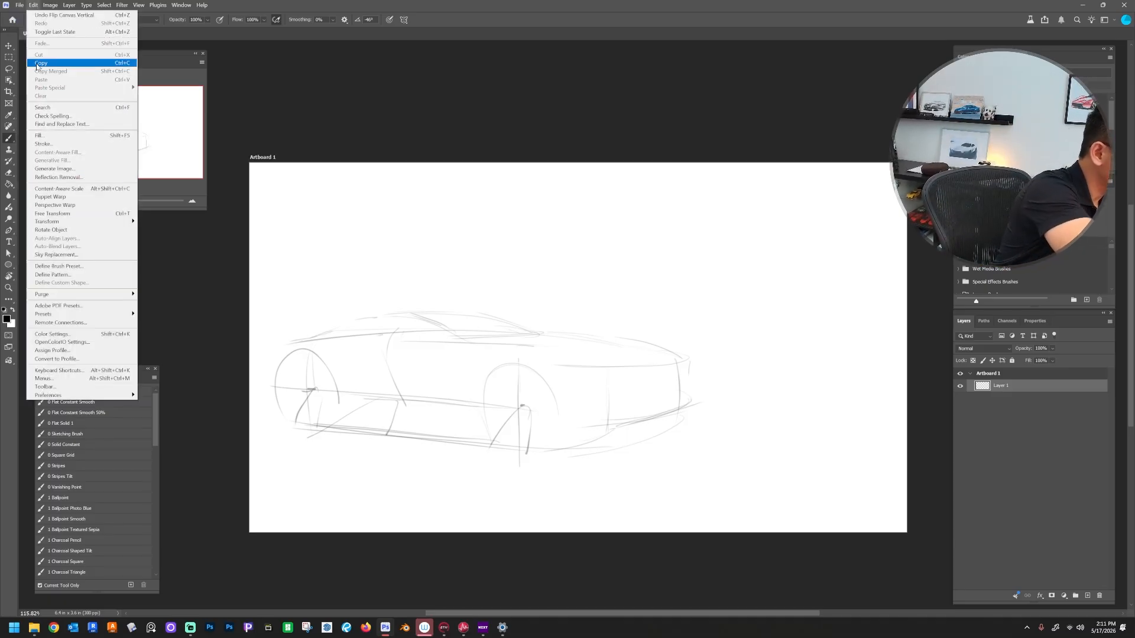
click(90, 370)
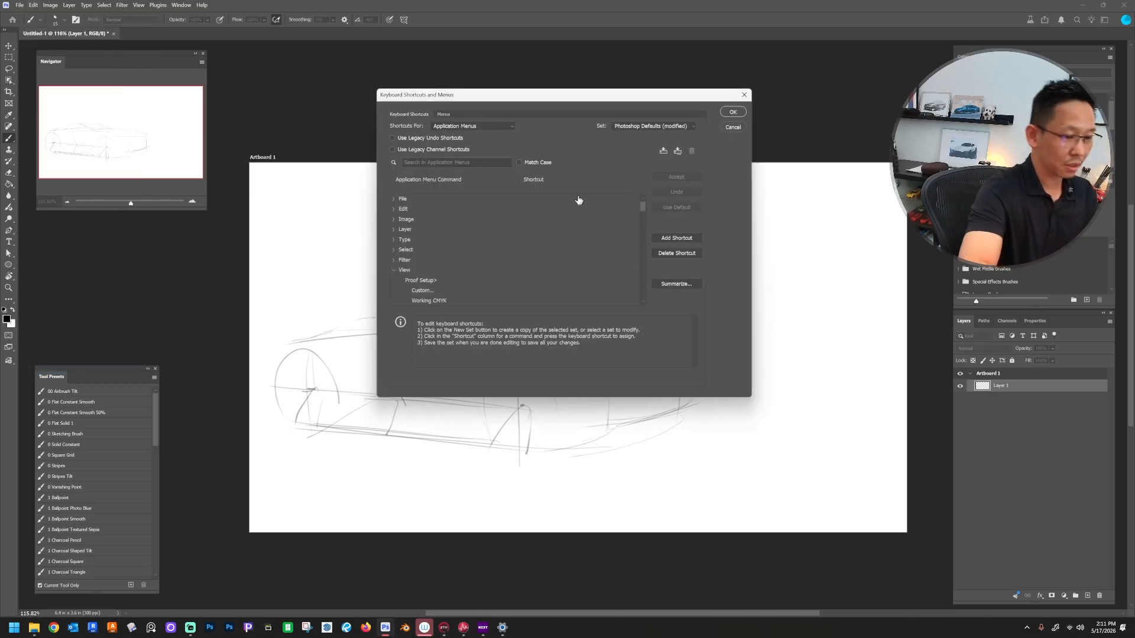
click(508, 126)
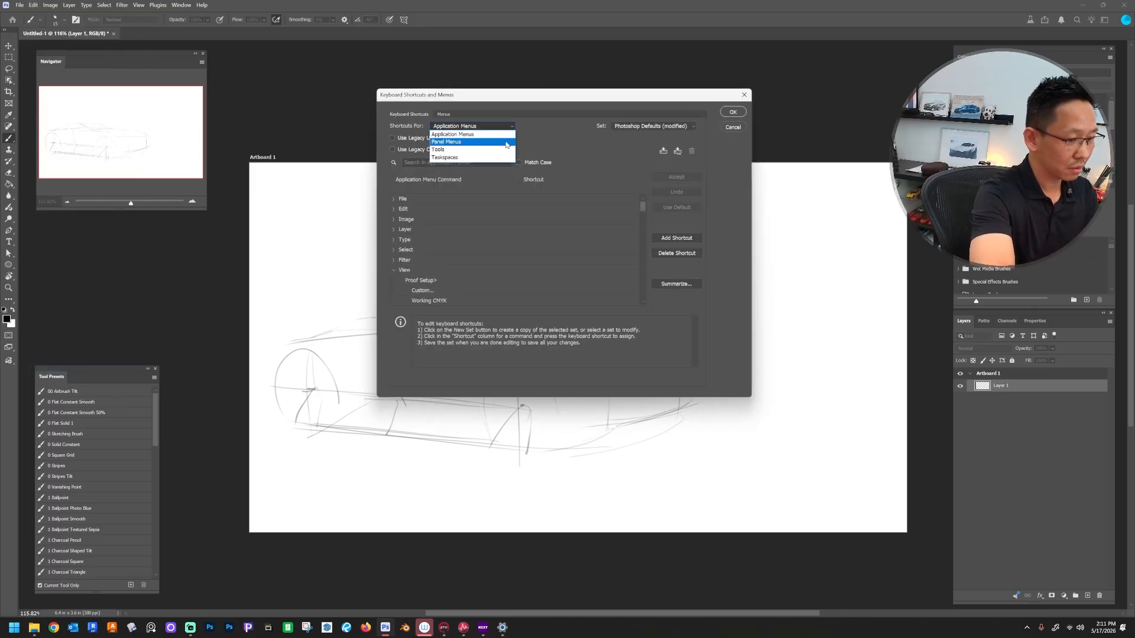
click(506, 143)
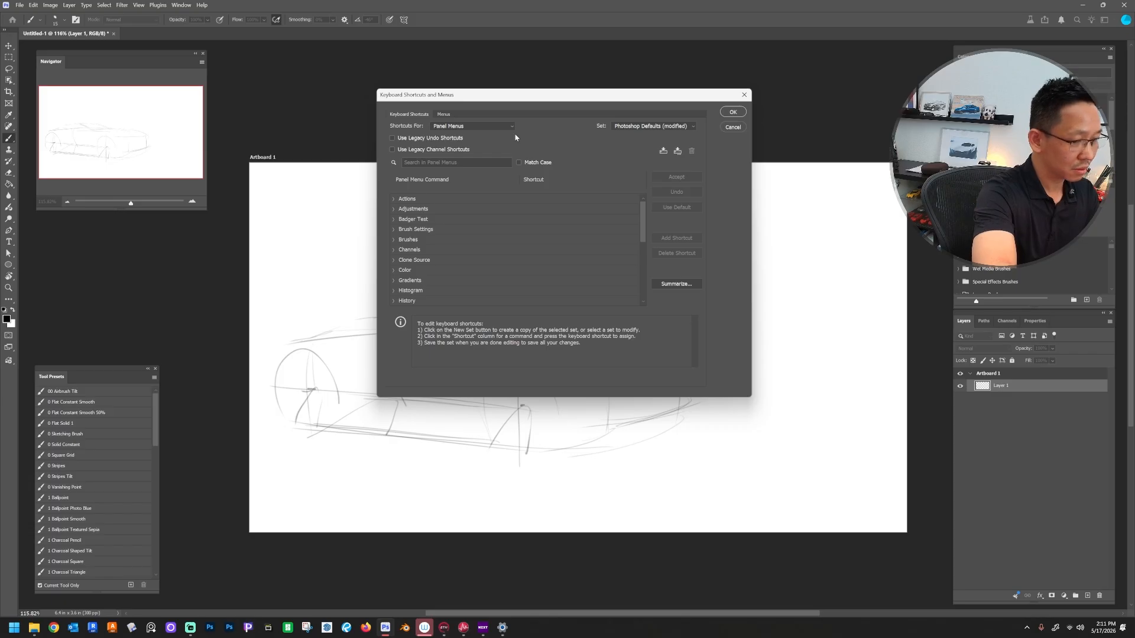
click(513, 125)
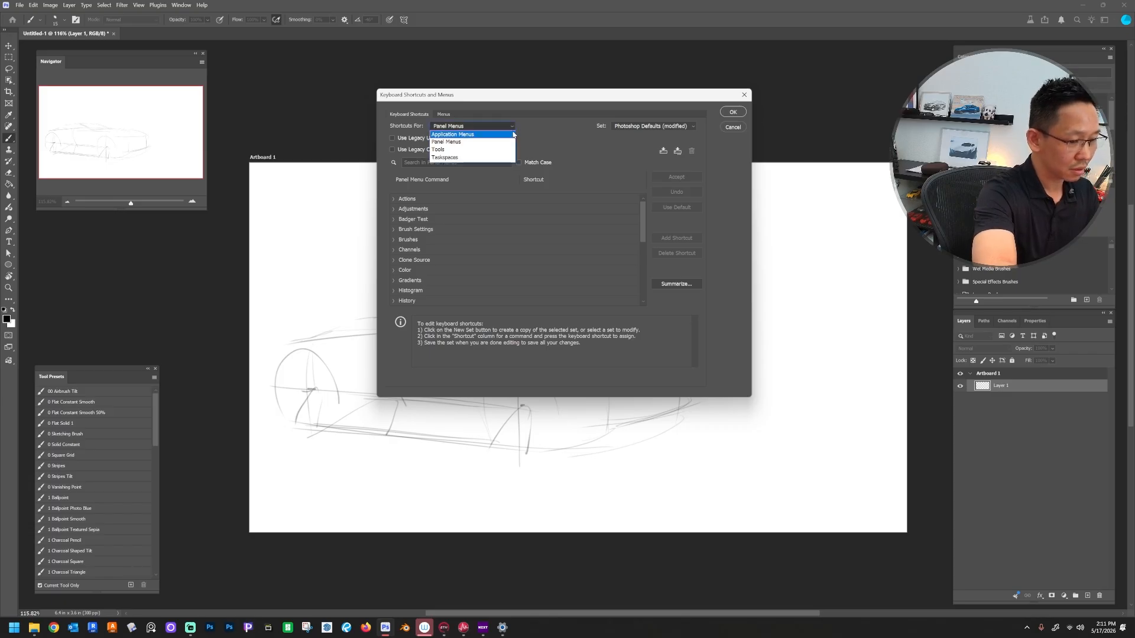
click(511, 134)
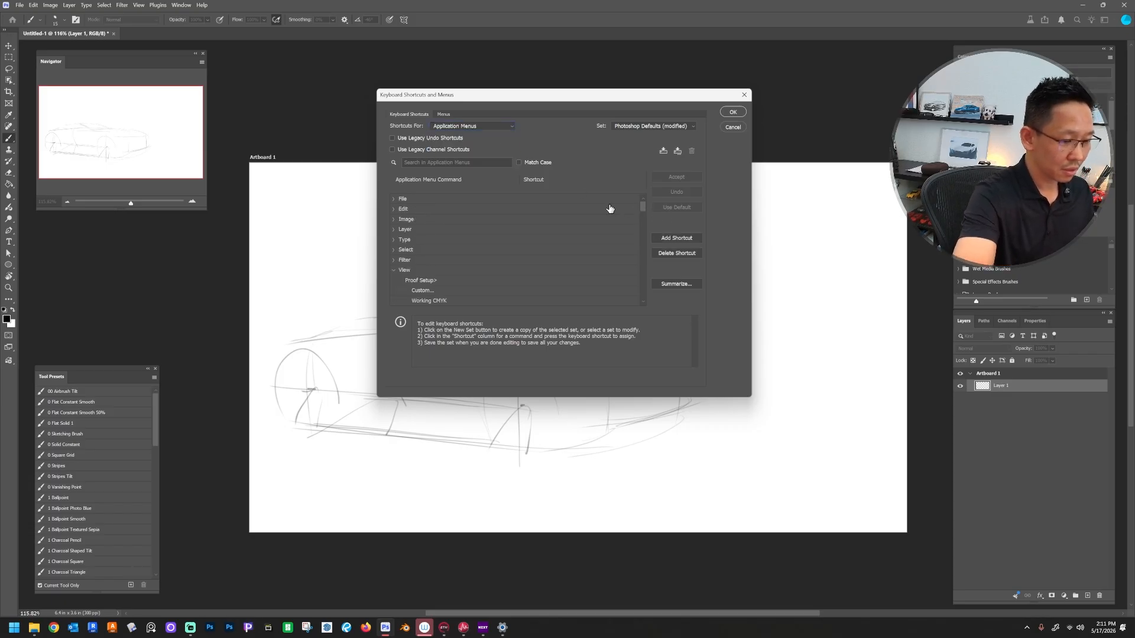
Step: Assign F1 to the Image Rotation command Flip Canvas Horizontal, accept the conflict with the View command, and save the shortcut settings
click(394, 219)
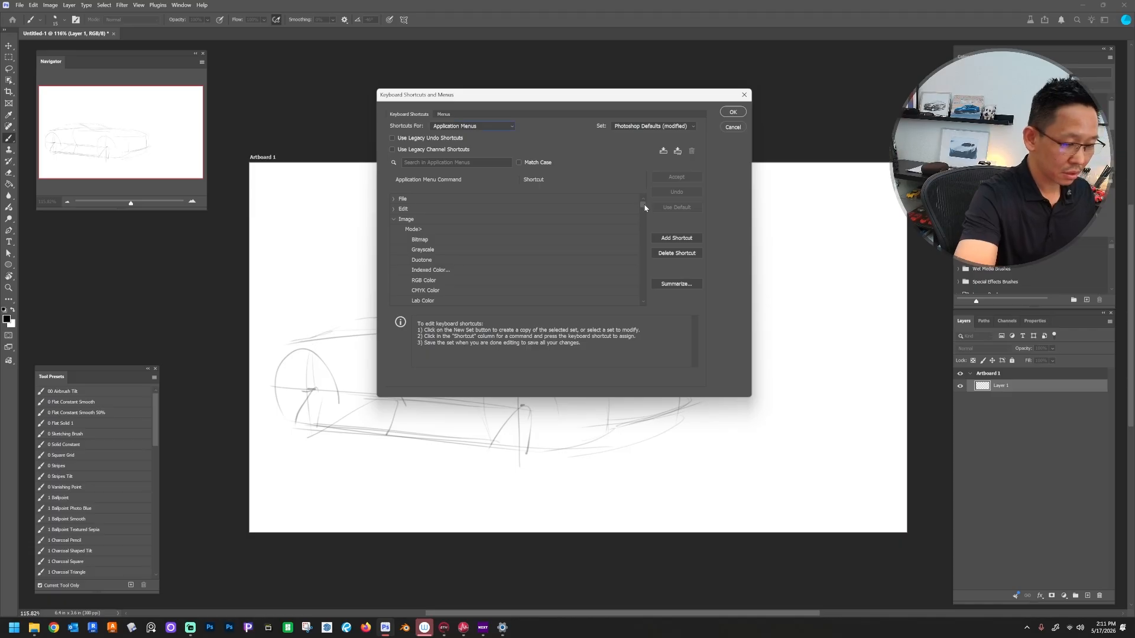
drag(645, 207, 644, 226)
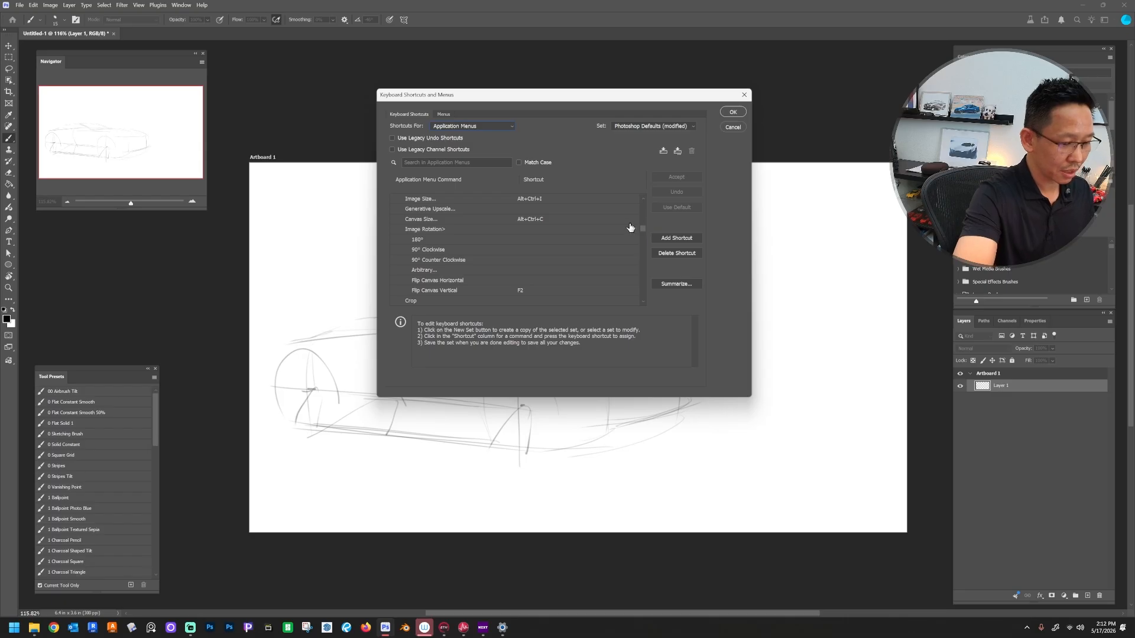
click(520, 280)
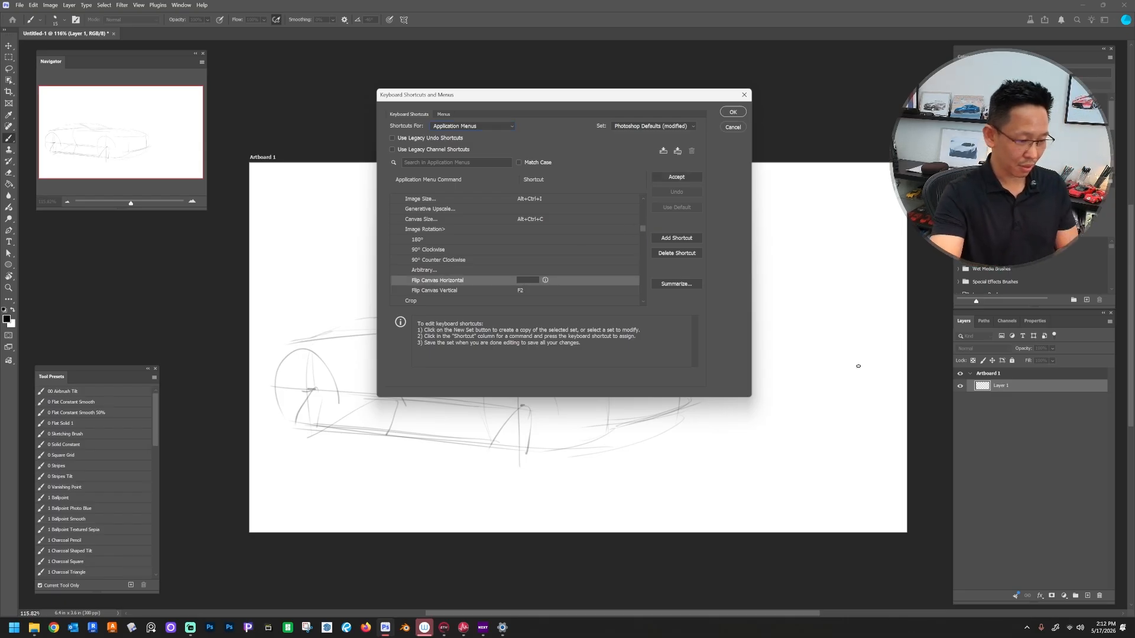
key(F1)
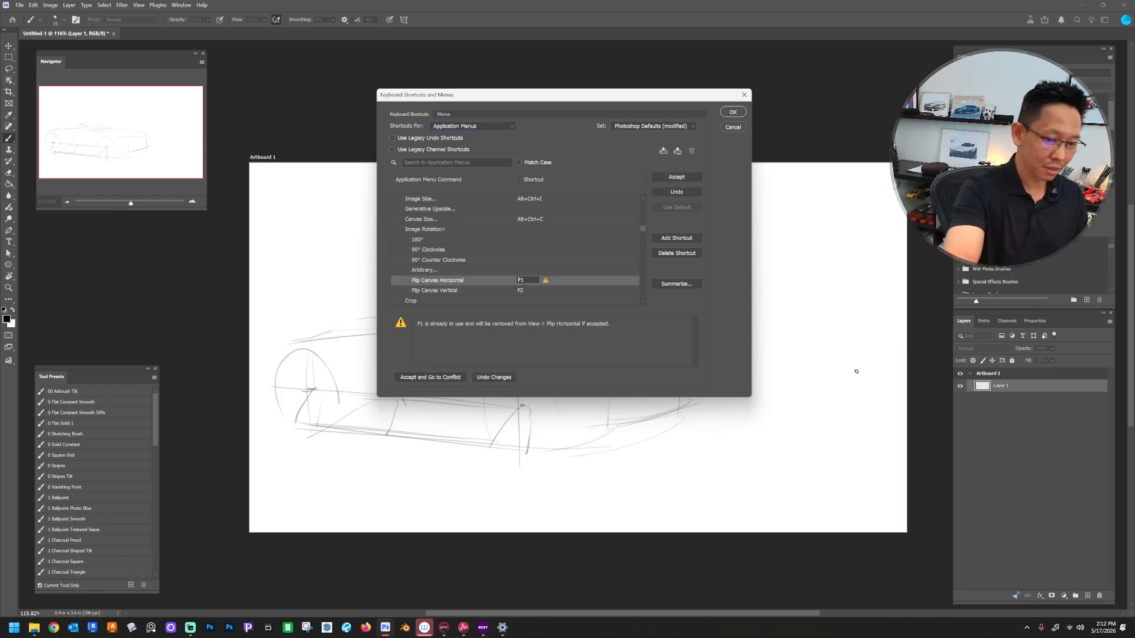
click(681, 179)
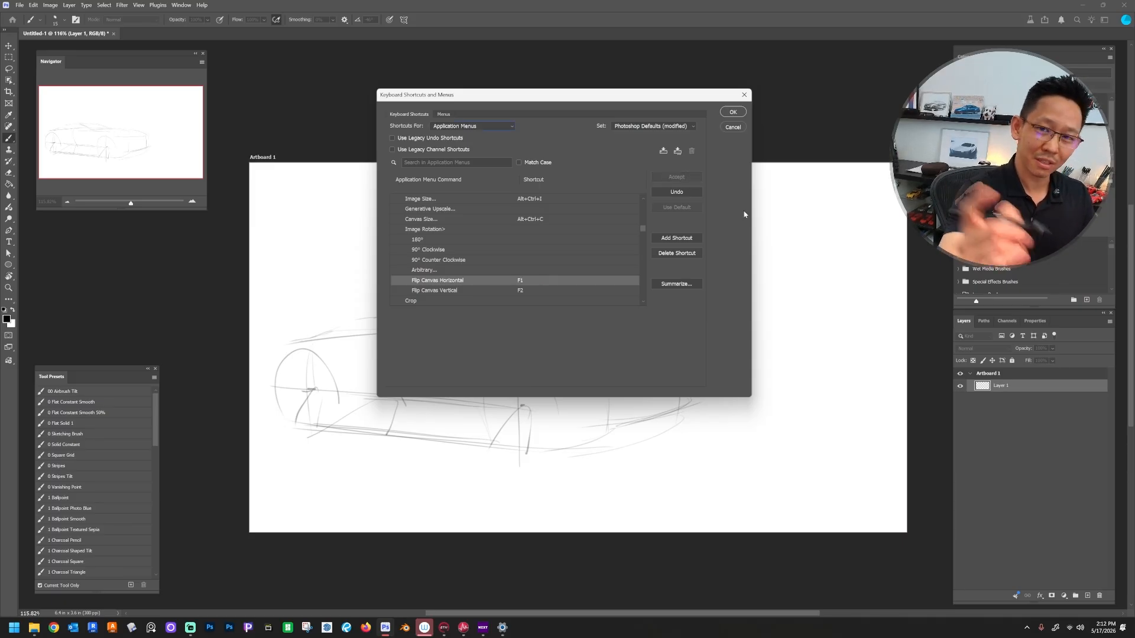
click(733, 112)
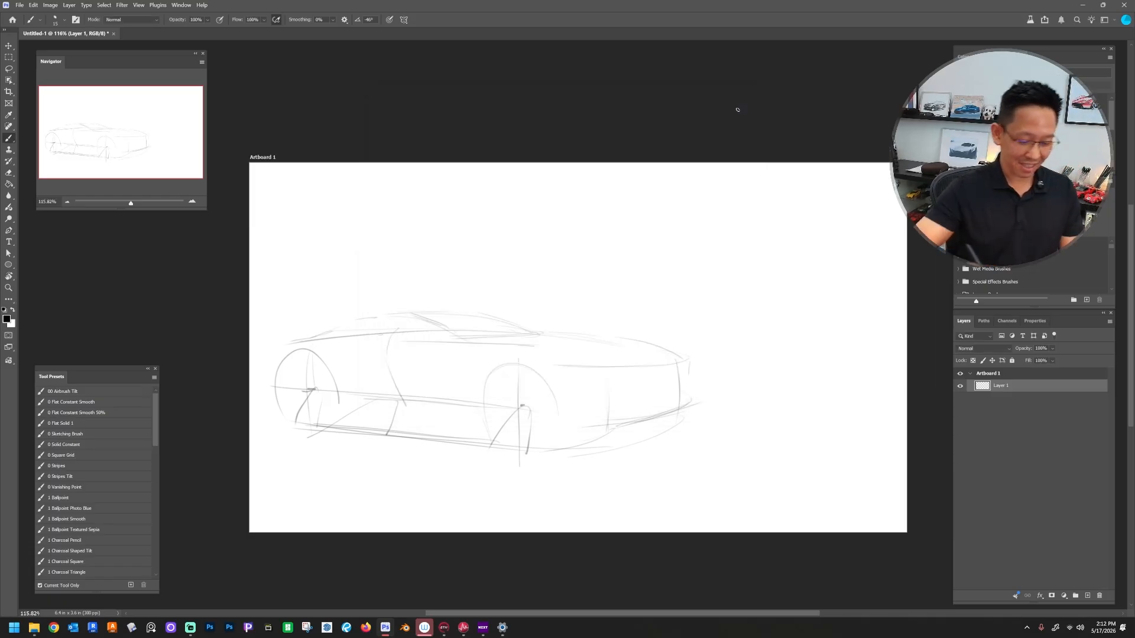
Step: Flip the canvas horizontally and back to test the F1 shortcut, and flip it once more to mirror the car sketch
key(F1)
key(F1)
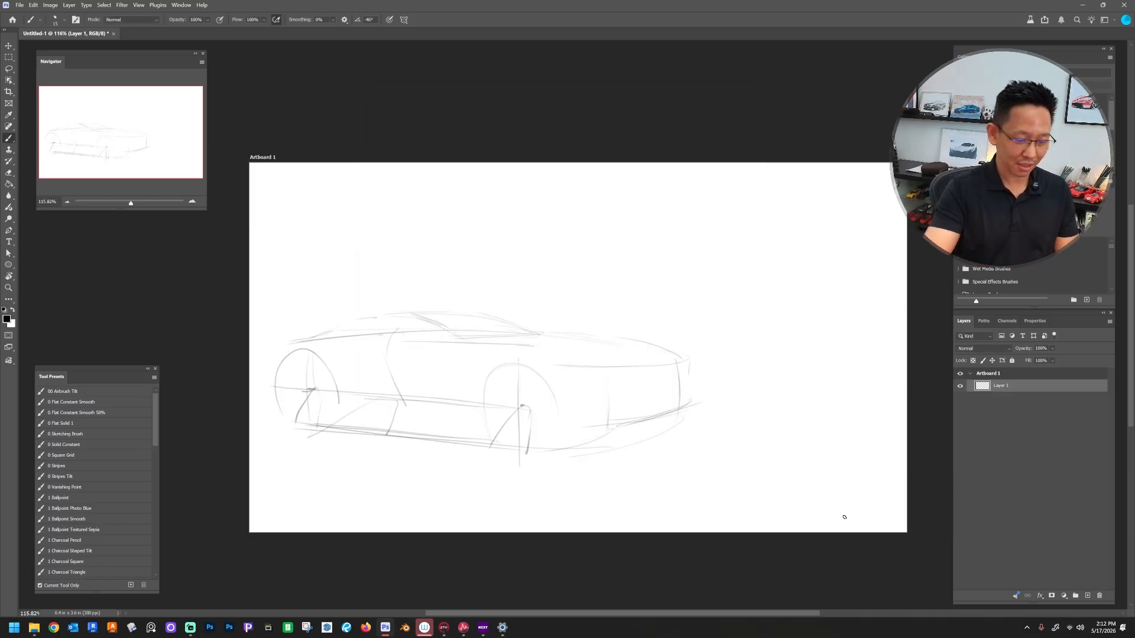
key(F1)
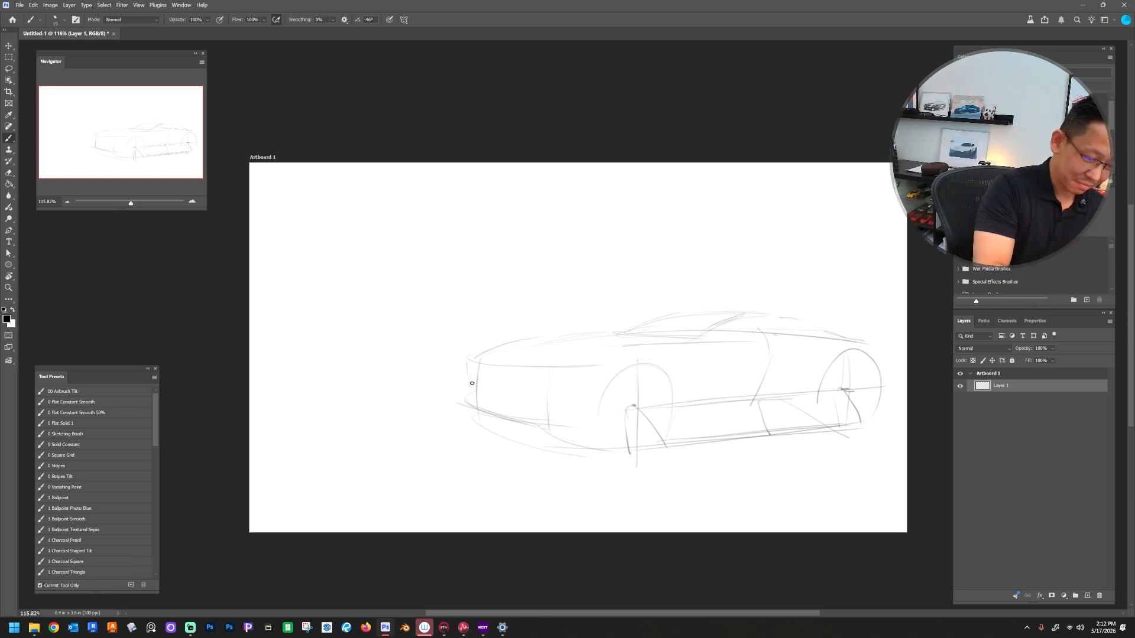
Step: Refine the mirrored car sketch with strokes on the front end, fender line, lower side and rear roofline
drag(471, 380, 461, 395)
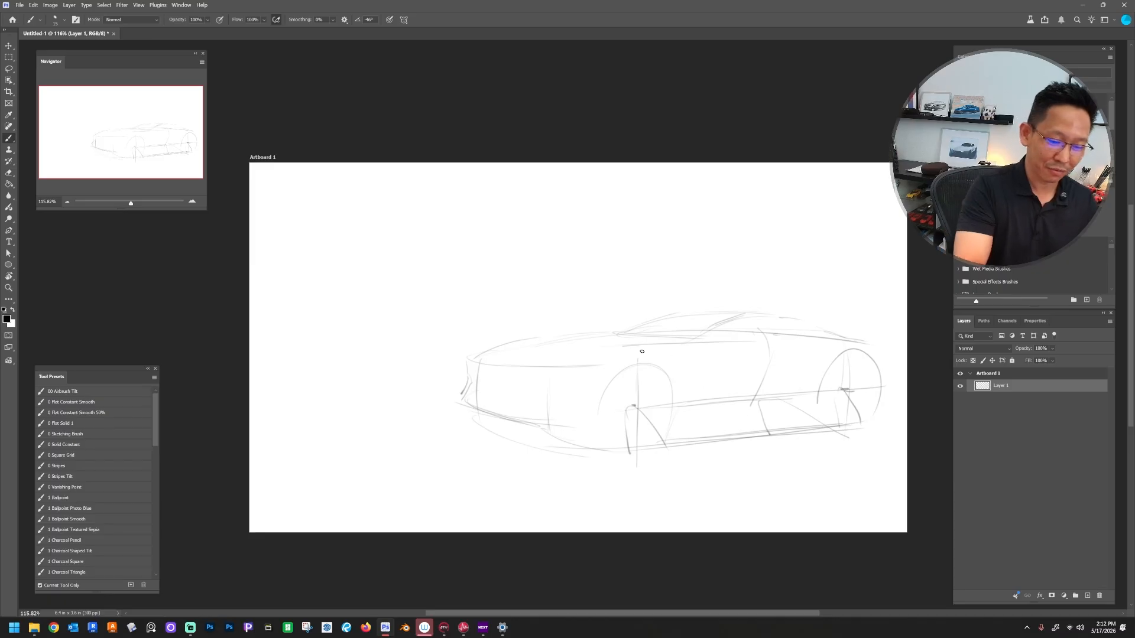
drag(602, 362, 554, 370)
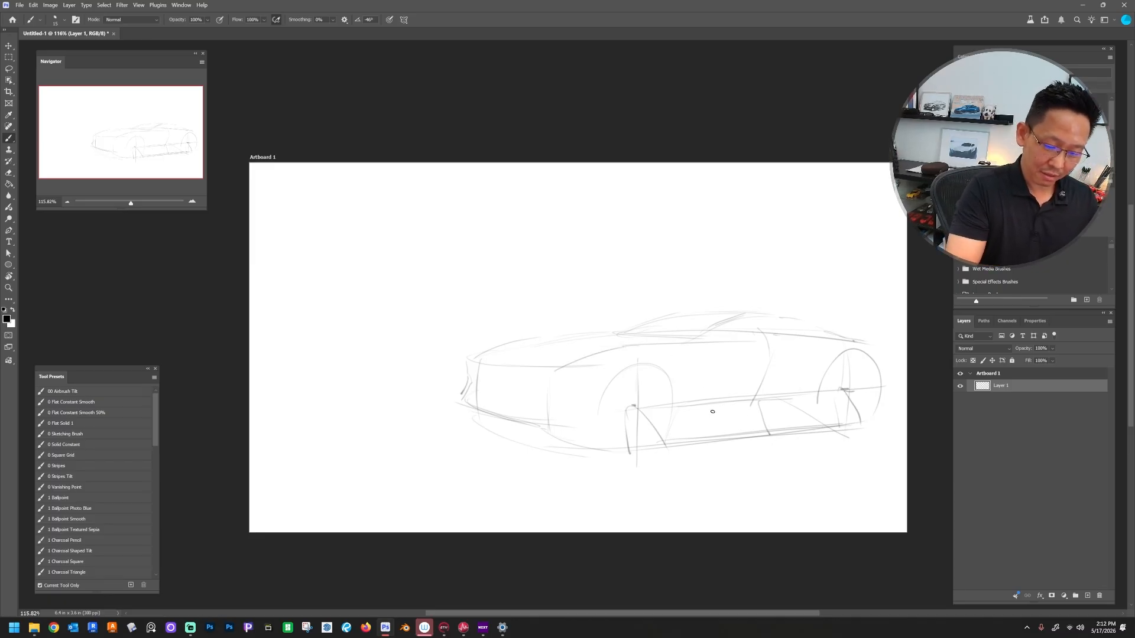
drag(674, 432, 709, 407)
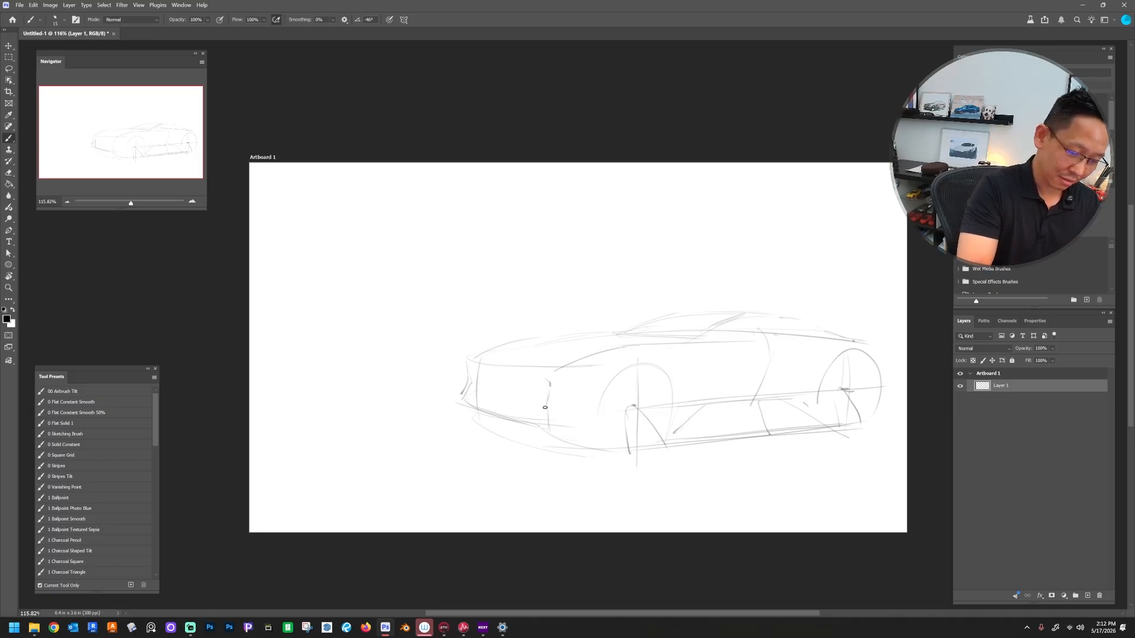
drag(550, 383, 547, 427)
drag(469, 388, 464, 402)
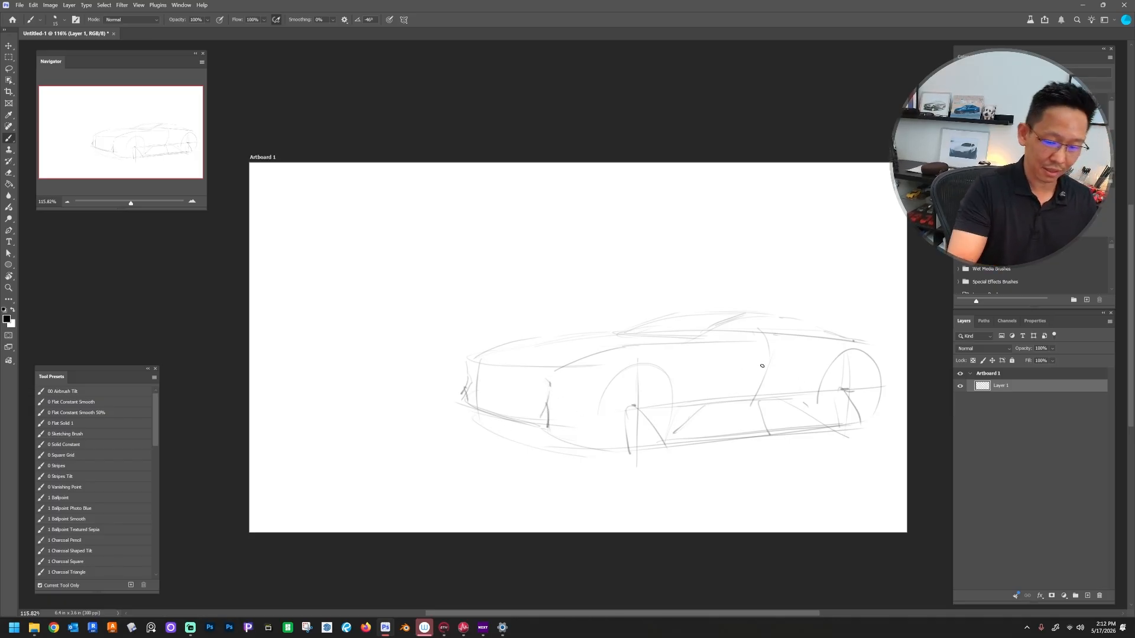
mouse_move(739, 318)
mouse_down()
mouse_move(805, 318)
mouse_move(866, 343)
mouse_up()
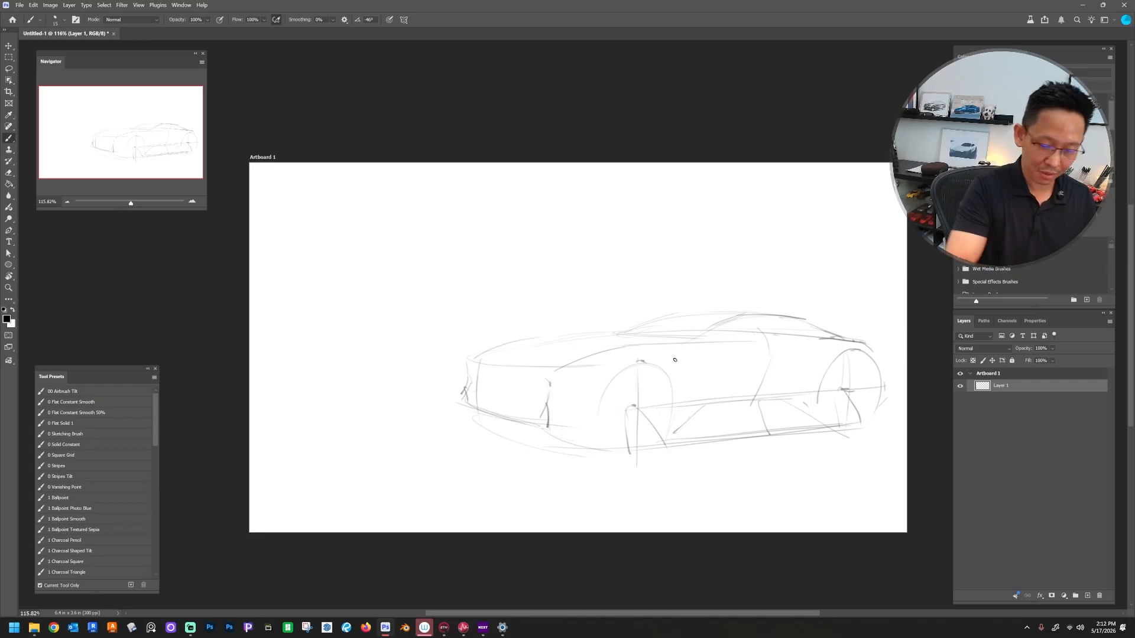
Step: Scale the car sketch down to about 75% and move it into the artboard's upper-left corner
key(ctrl+t)
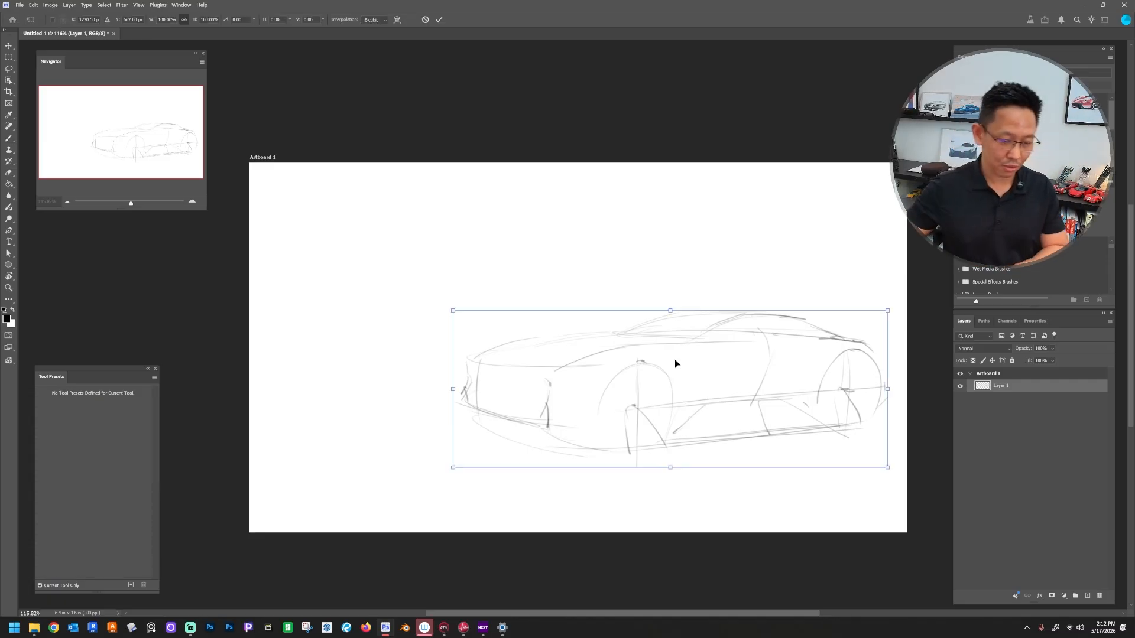
drag(887, 468, 773, 445)
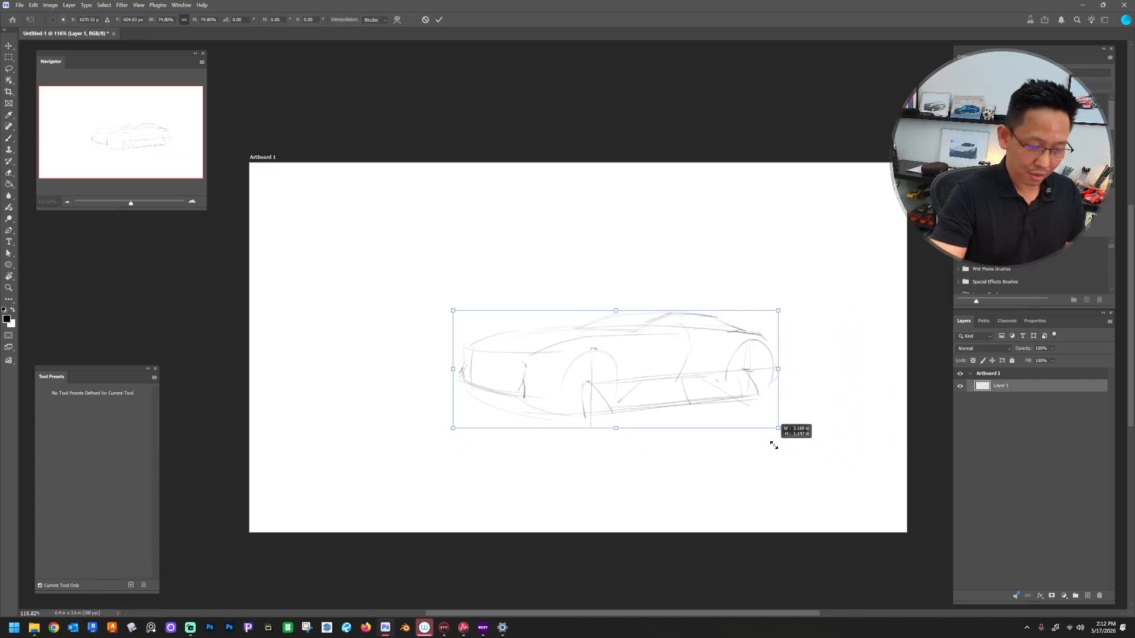
mouse_move(733, 389)
mouse_down()
mouse_move(658, 347)
mouse_move(553, 254)
mouse_up()
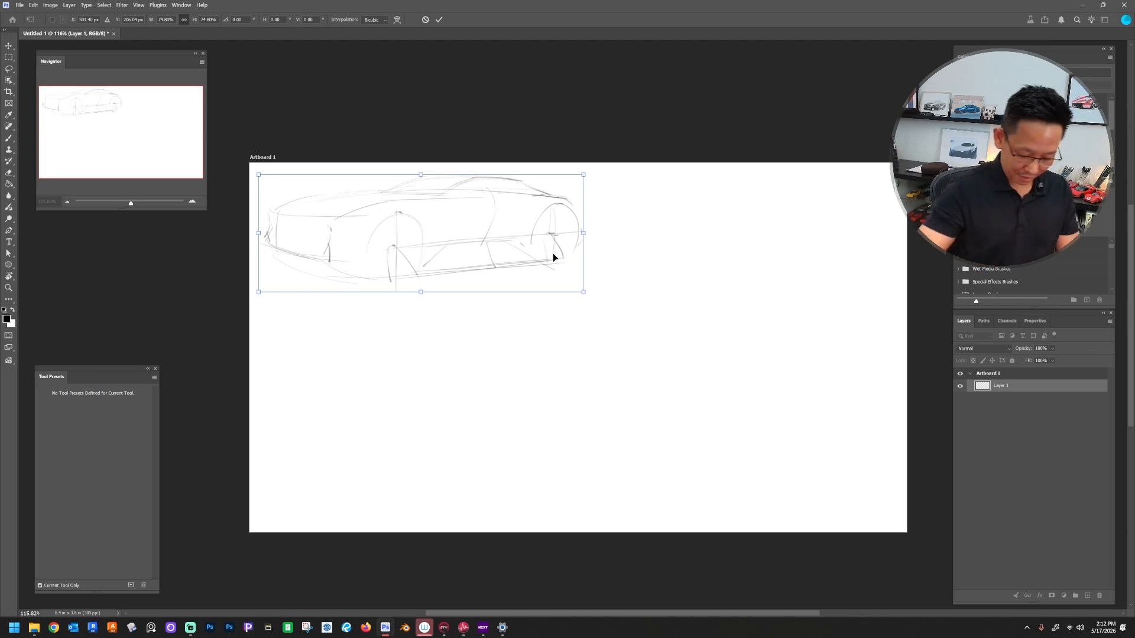
key(Return)
key(b)
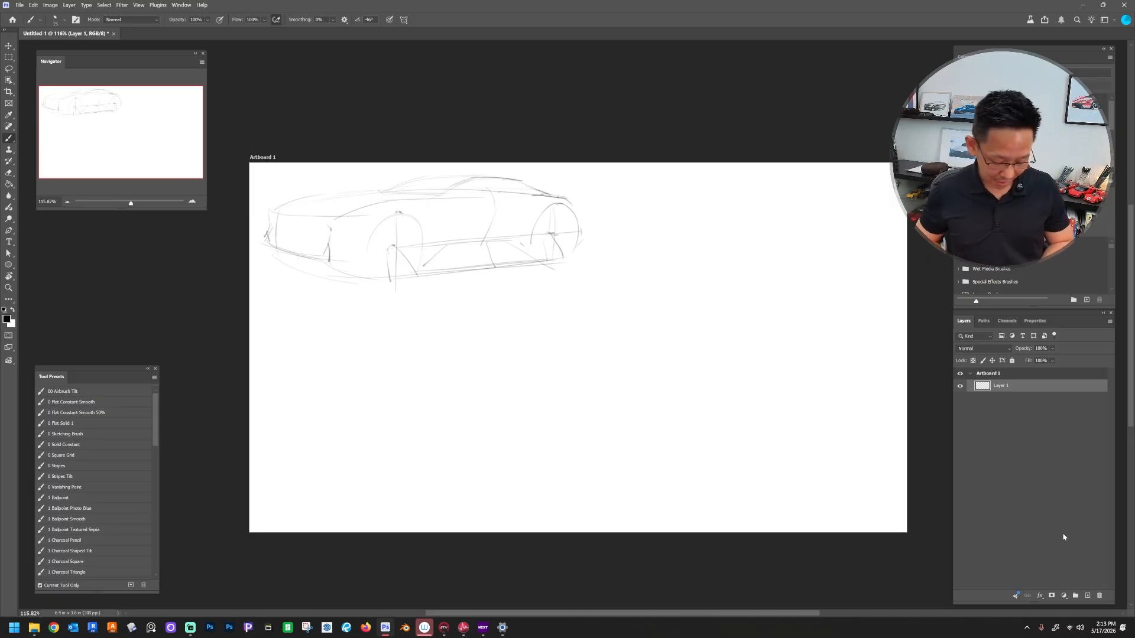
Step: Add a new layer above the car sketch and draw a short curved trial stroke below the car
key(ctrl+shift+n)
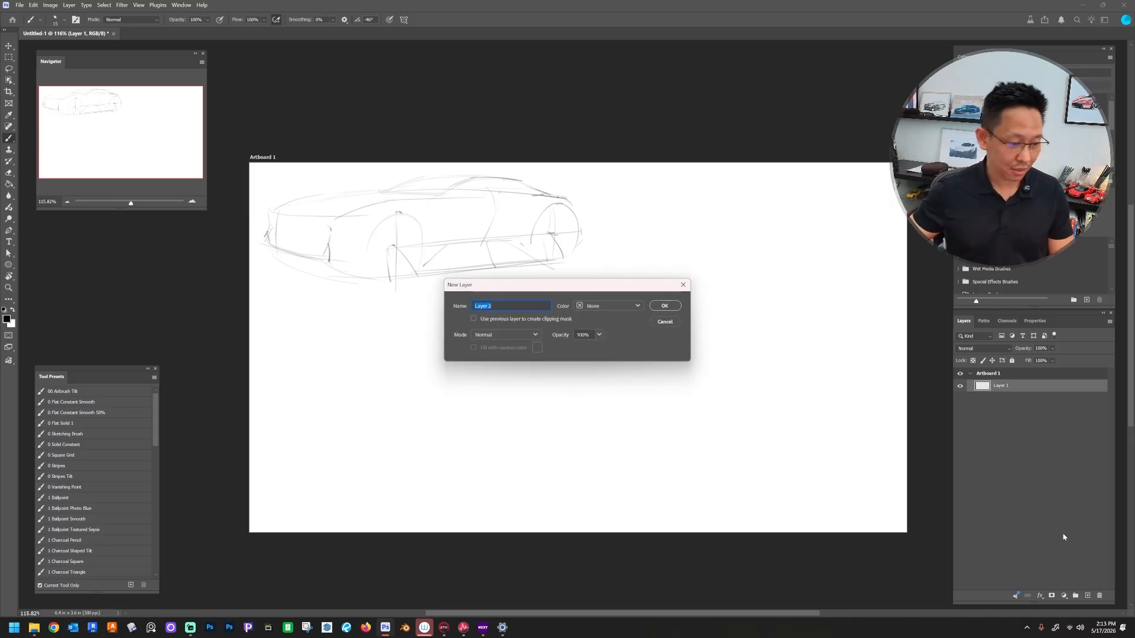
click(668, 306)
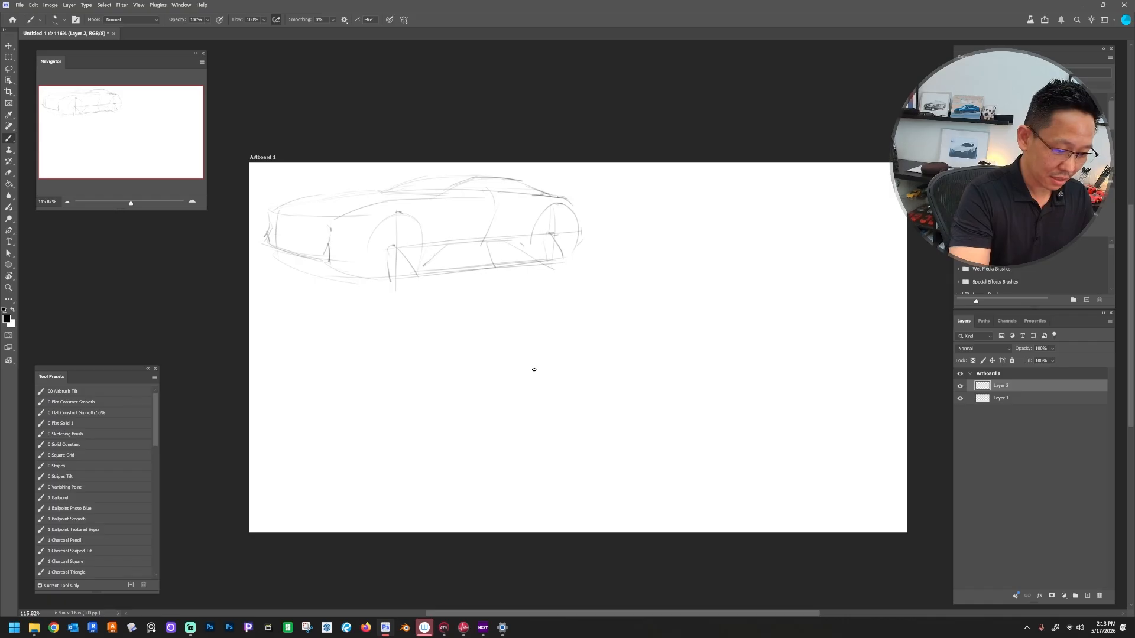
drag(523, 371, 536, 424)
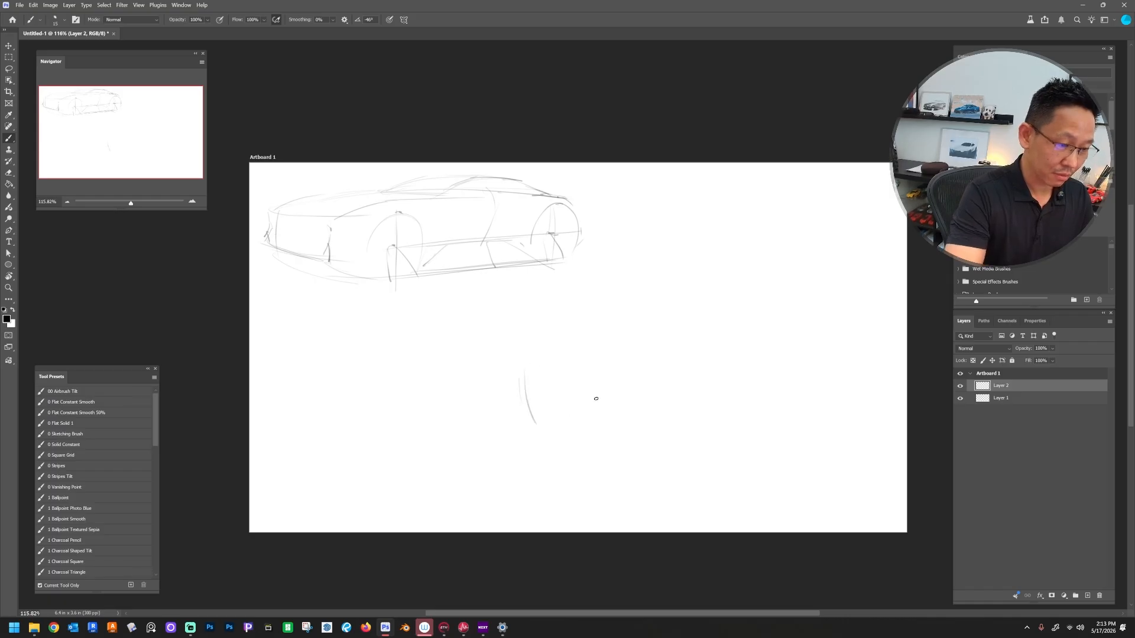
Step: Turn on vertical paint symmetry with its axis at the artboard's centre, and remove the curved trial stroke
click(404, 20)
click(435, 52)
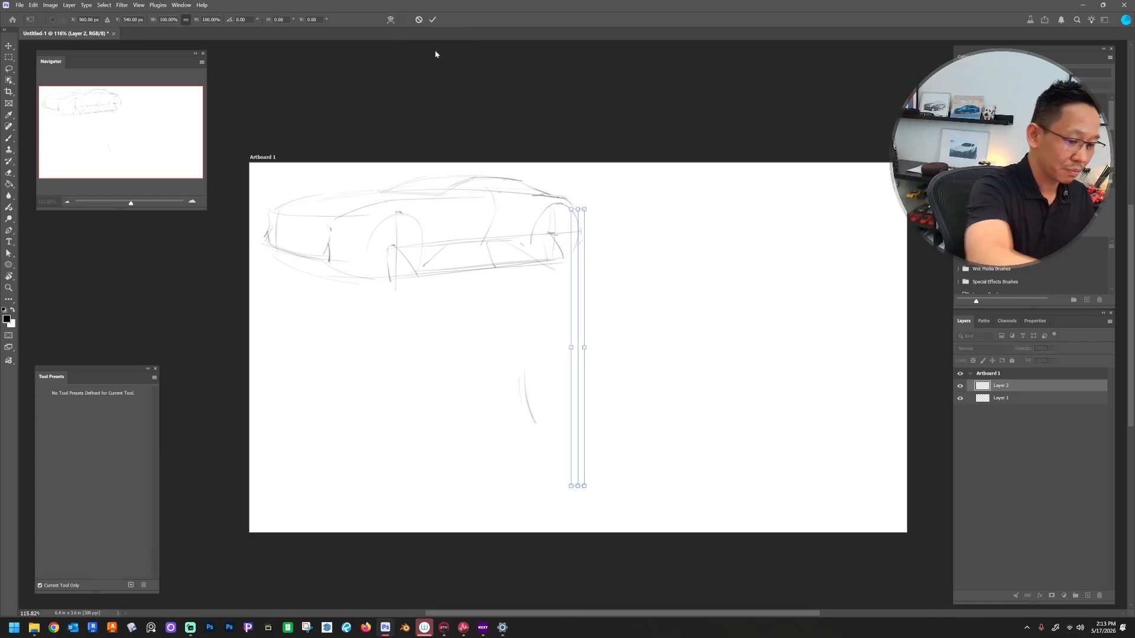
key(Return)
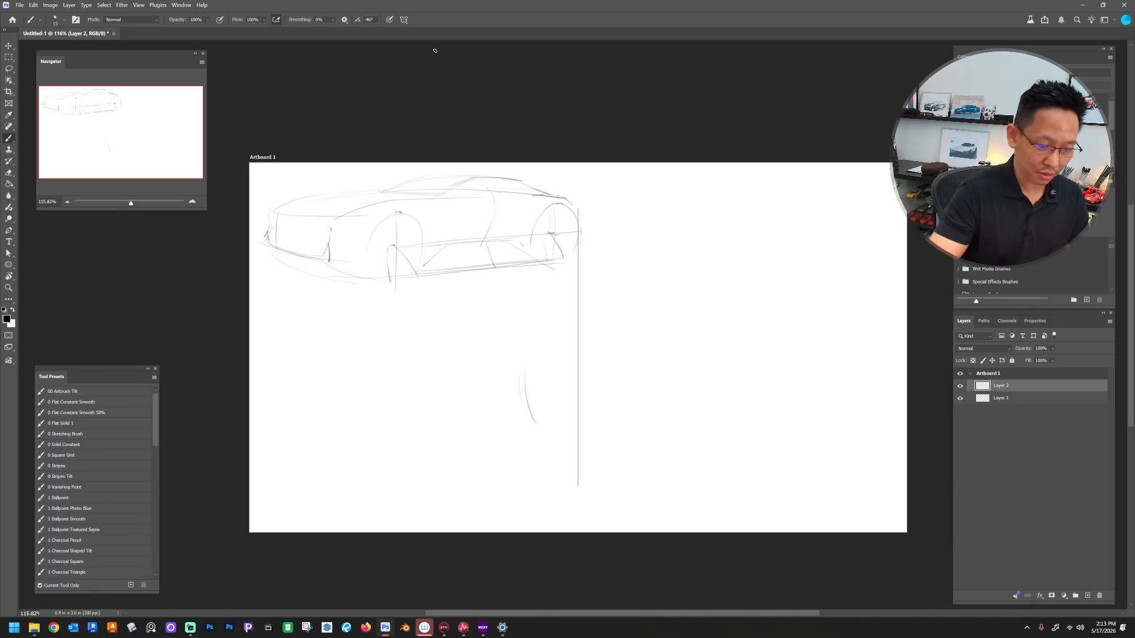
key(e)
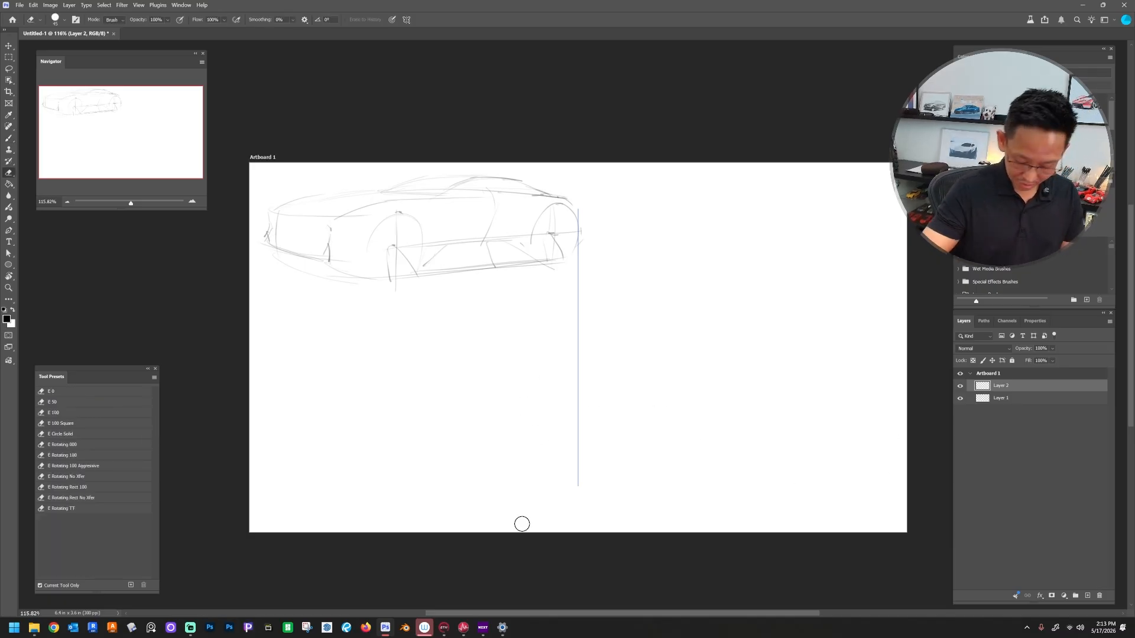
key(b)
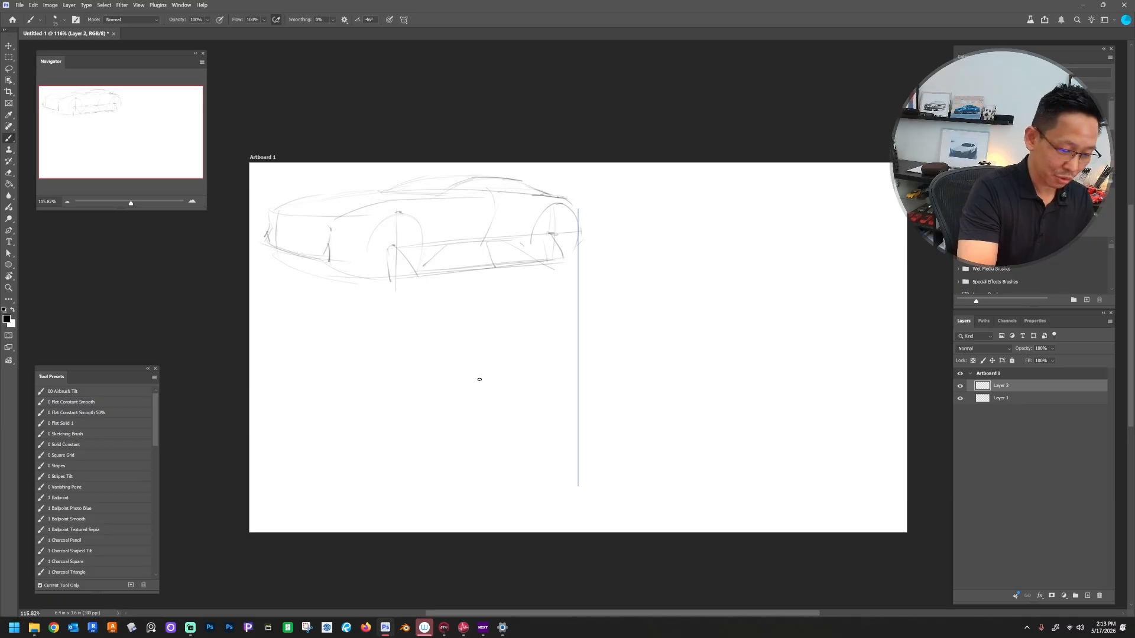
Step: Sketch the symmetrical outline of a front-view car with body sides, hood line, roof, tyre bottoms and lower body edge
drag(461, 372, 457, 448)
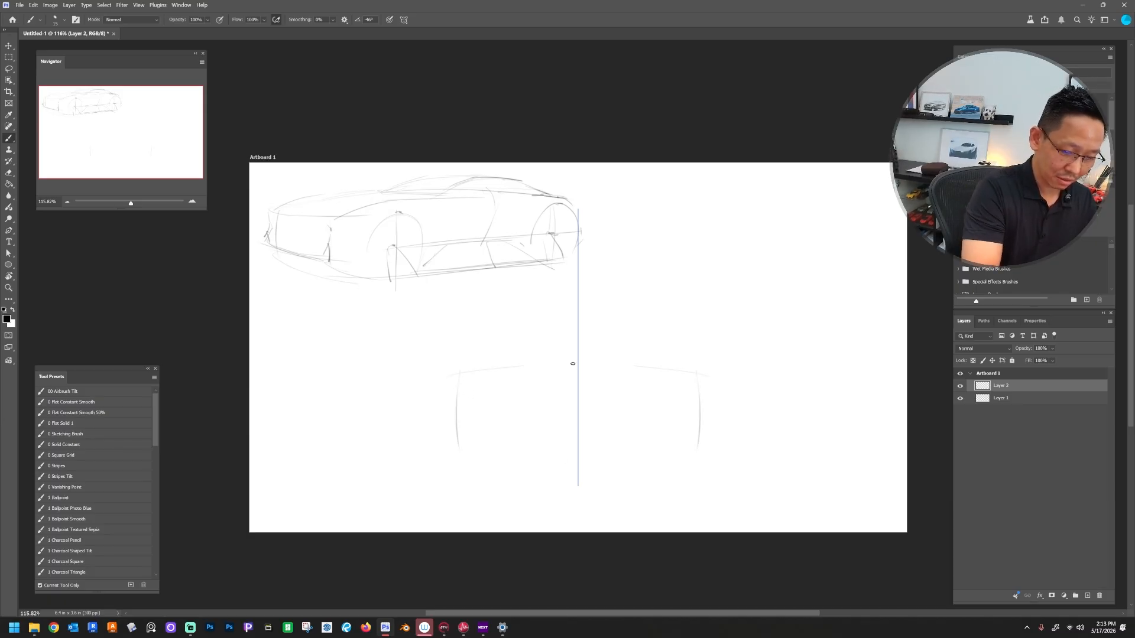
mouse_move(573, 364)
mouse_down()
mouse_move(494, 358)
mouse_move(538, 333)
mouse_move(577, 328)
mouse_up()
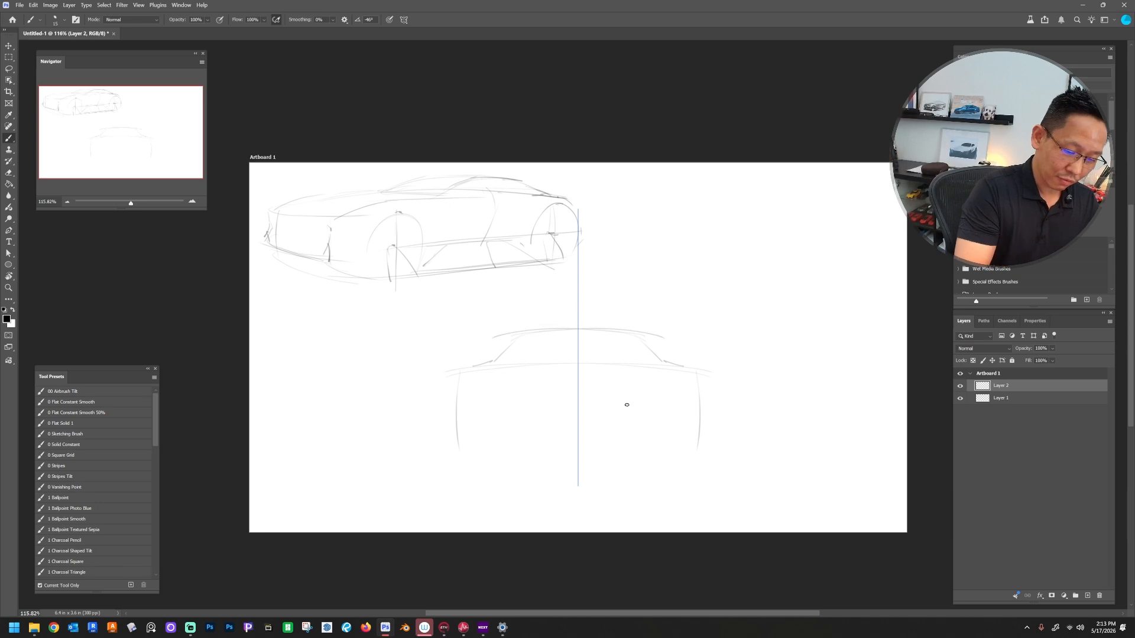
drag(510, 454, 541, 451)
drag(662, 456, 702, 464)
drag(694, 375, 701, 460)
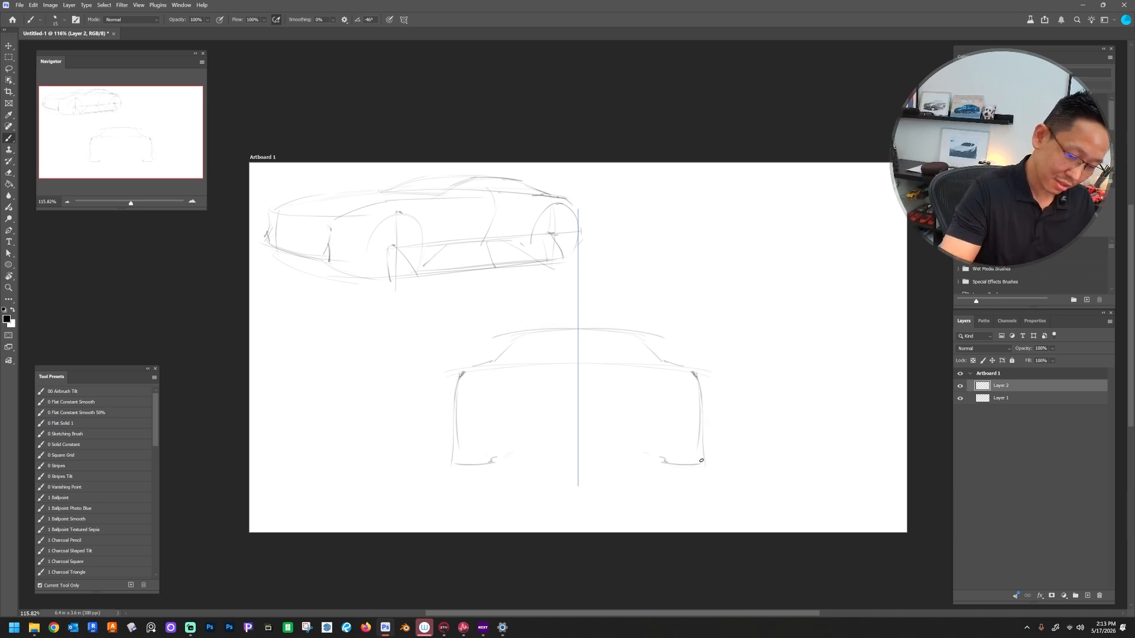
mouse_move(455, 378)
mouse_down()
mouse_move(521, 342)
mouse_move(522, 331)
mouse_move(487, 366)
mouse_up()
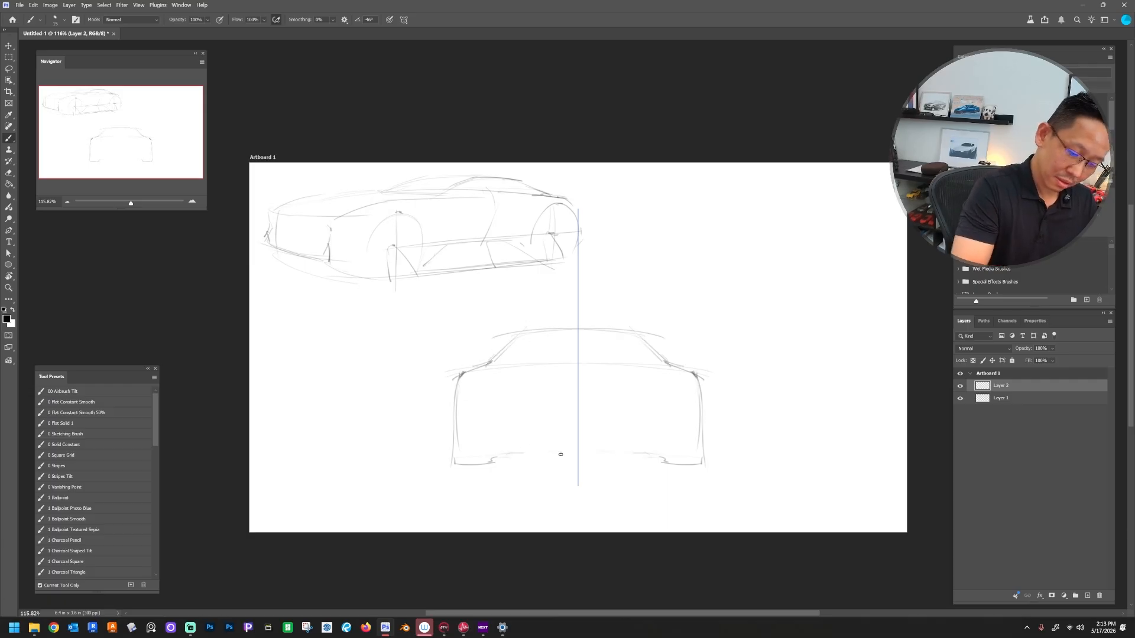
drag(562, 455, 662, 455)
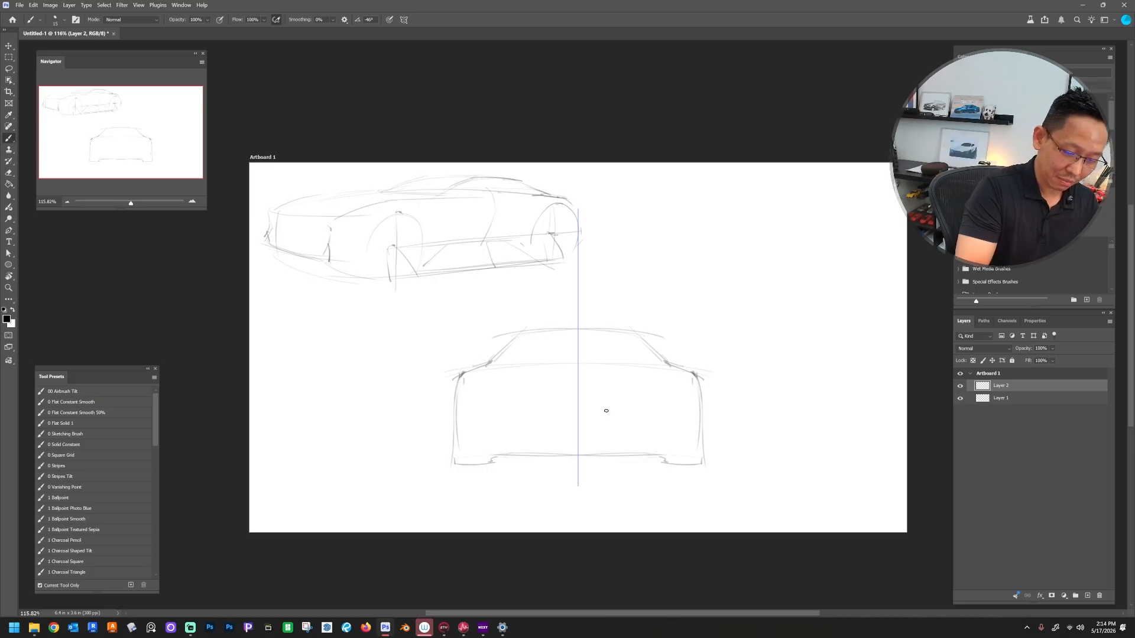
Step: Add the front-view details: a curved line across the nose, slanted lower intake edges, bumper base, outer side lines and tyre marks
drag(597, 416, 654, 409)
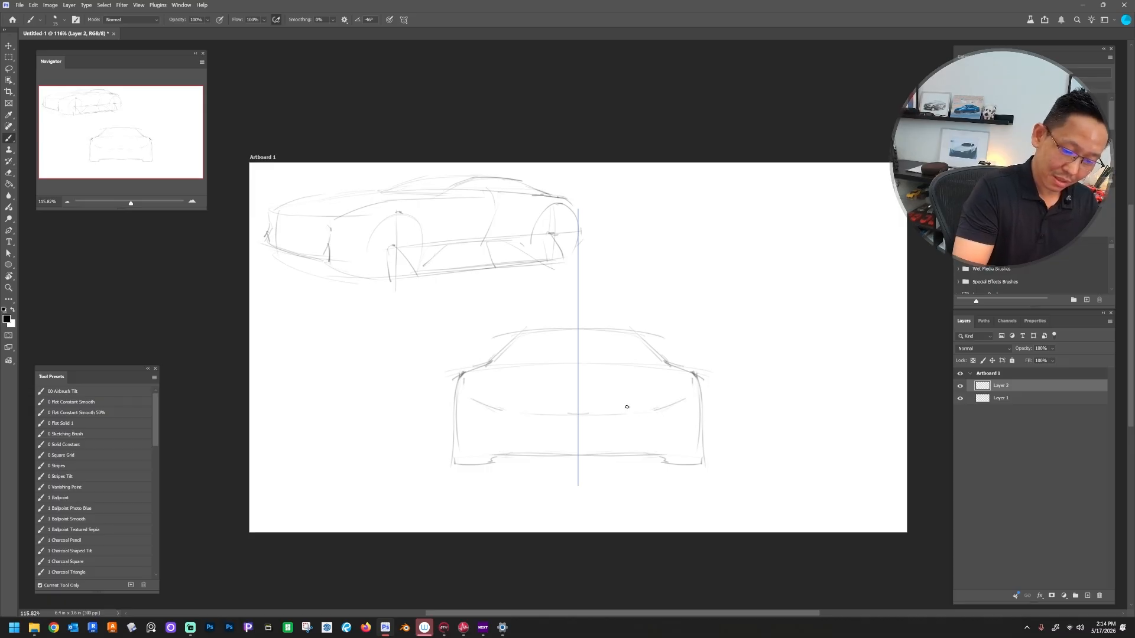
drag(475, 372, 490, 358)
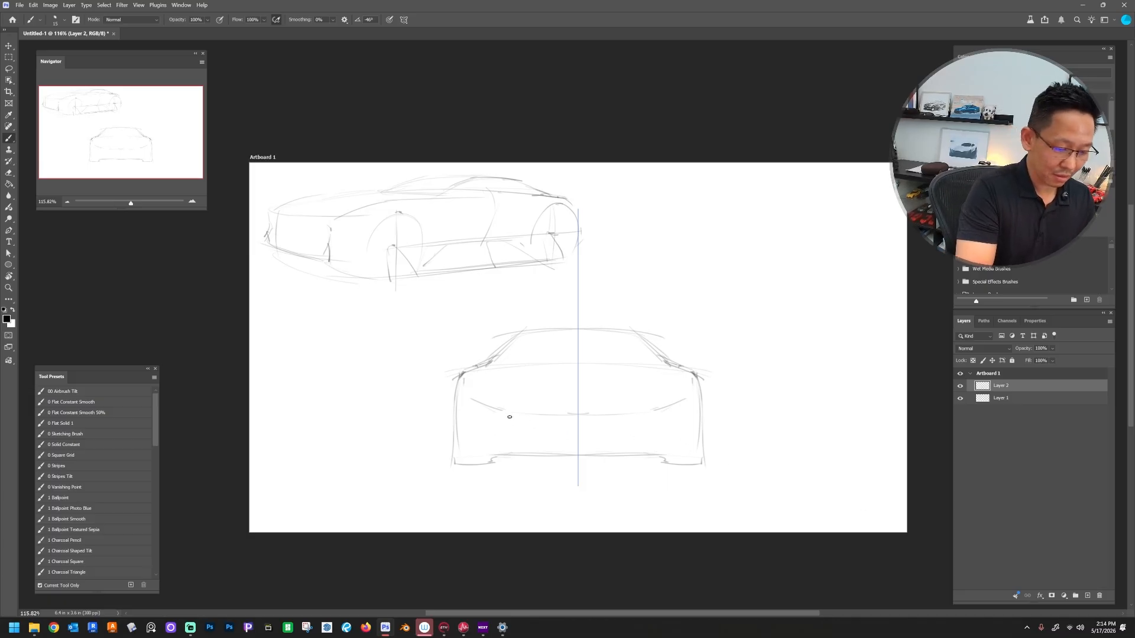
drag(510, 418, 489, 452)
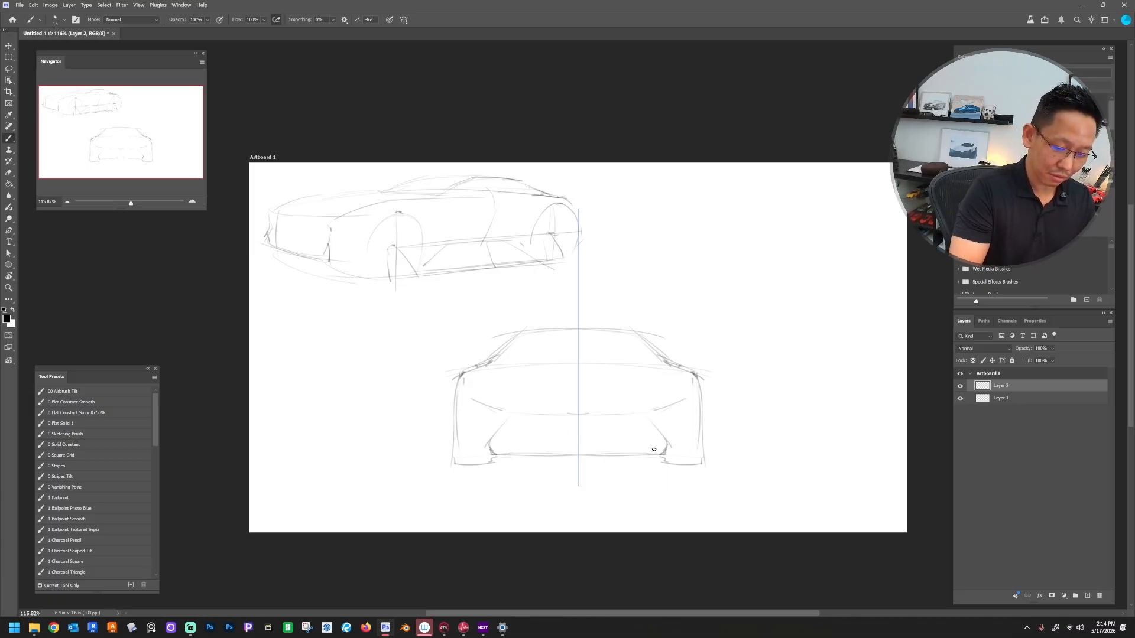
mouse_move(654, 449)
mouse_down()
mouse_move(641, 453)
mouse_move(701, 454)
mouse_up()
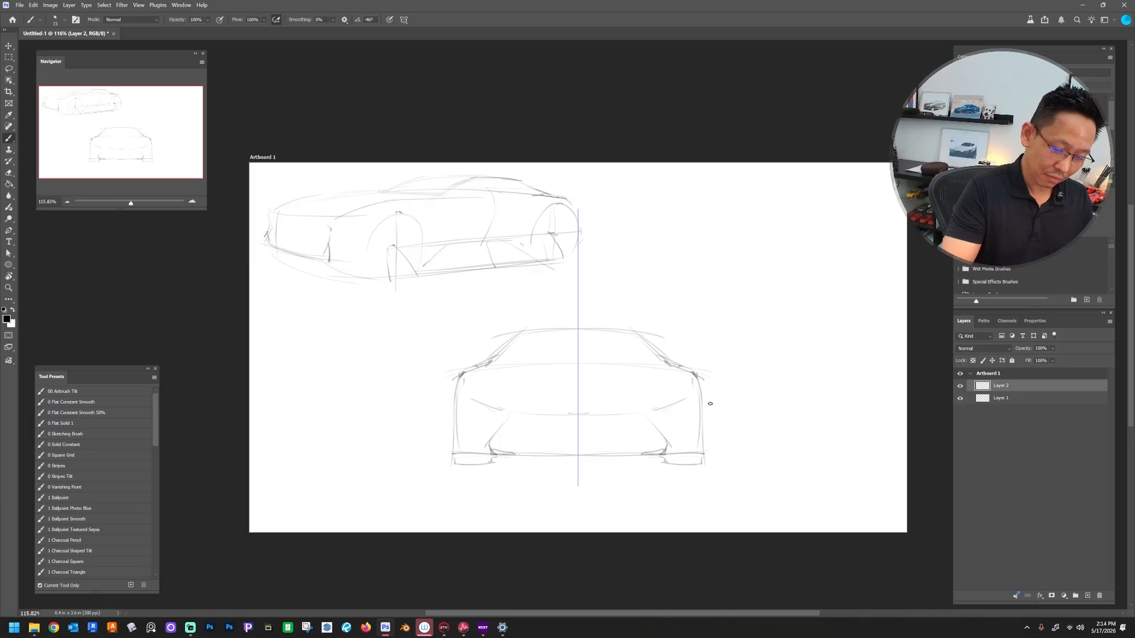
drag(703, 382, 705, 473)
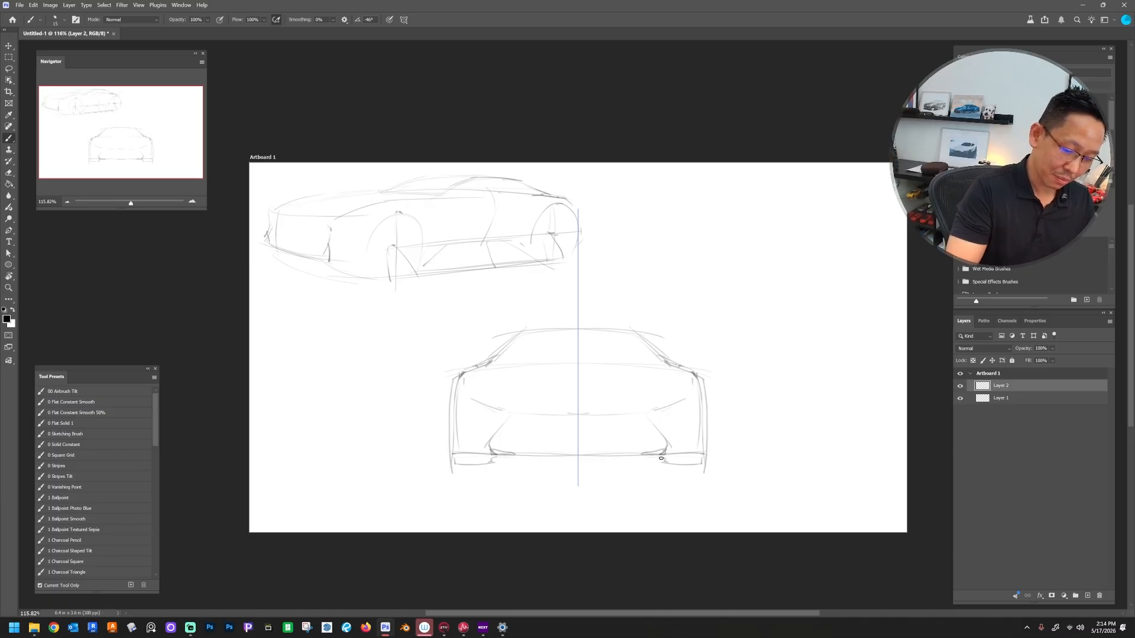
drag(491, 462, 512, 460)
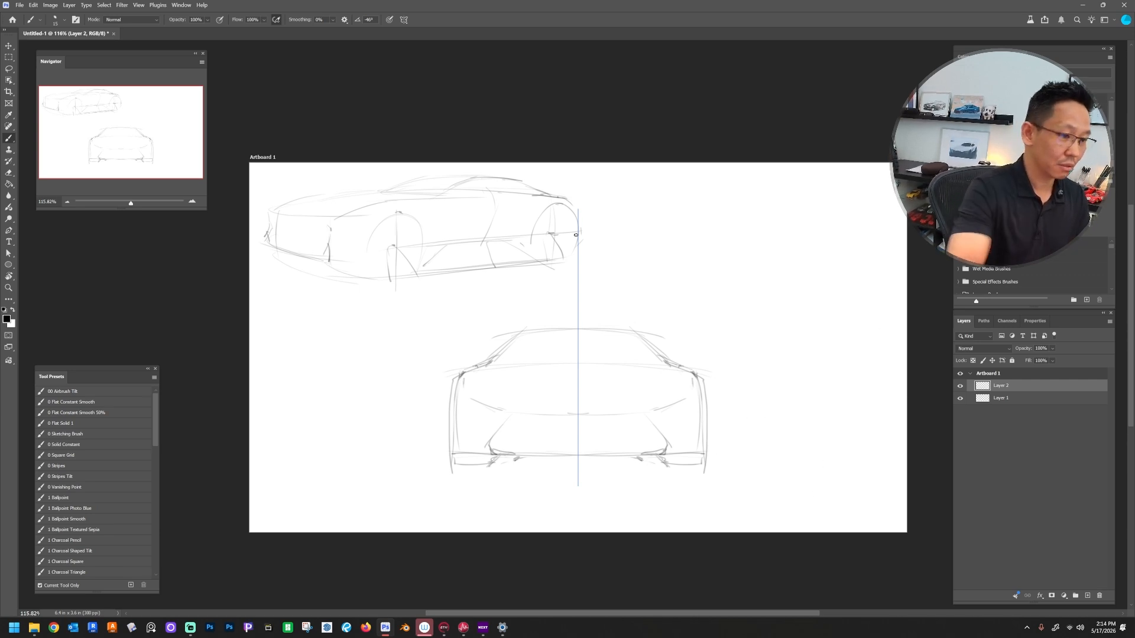
Step: Turn off paint symmetry, then scale the front-view sketch down to about 70% and place it beside the perspective car
click(405, 20)
click(446, 32)
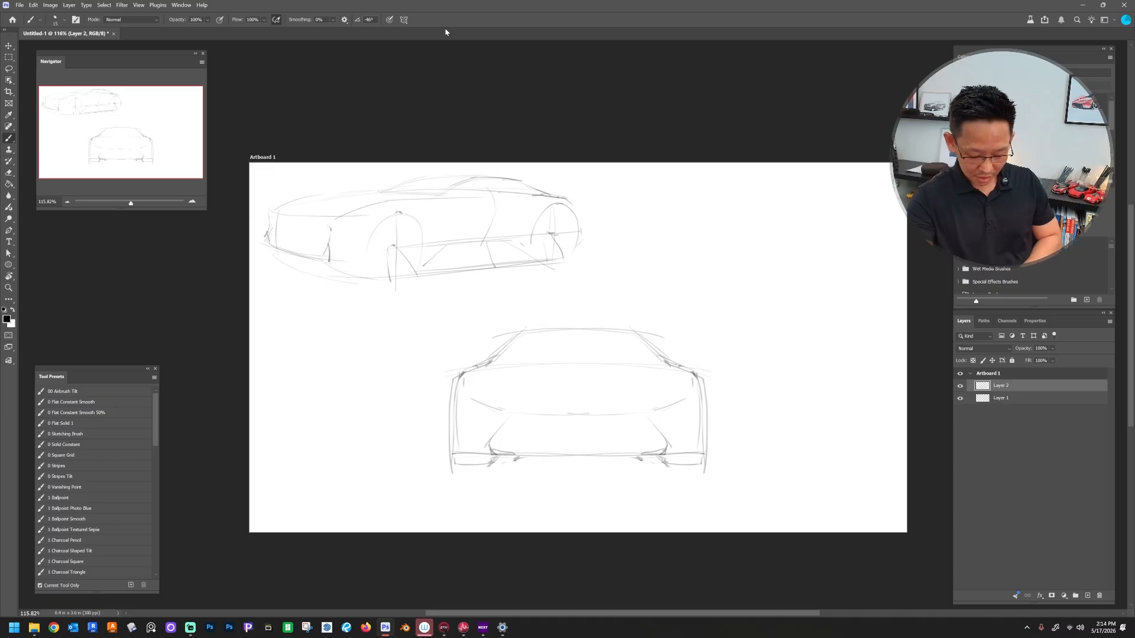
key(ctrl+t)
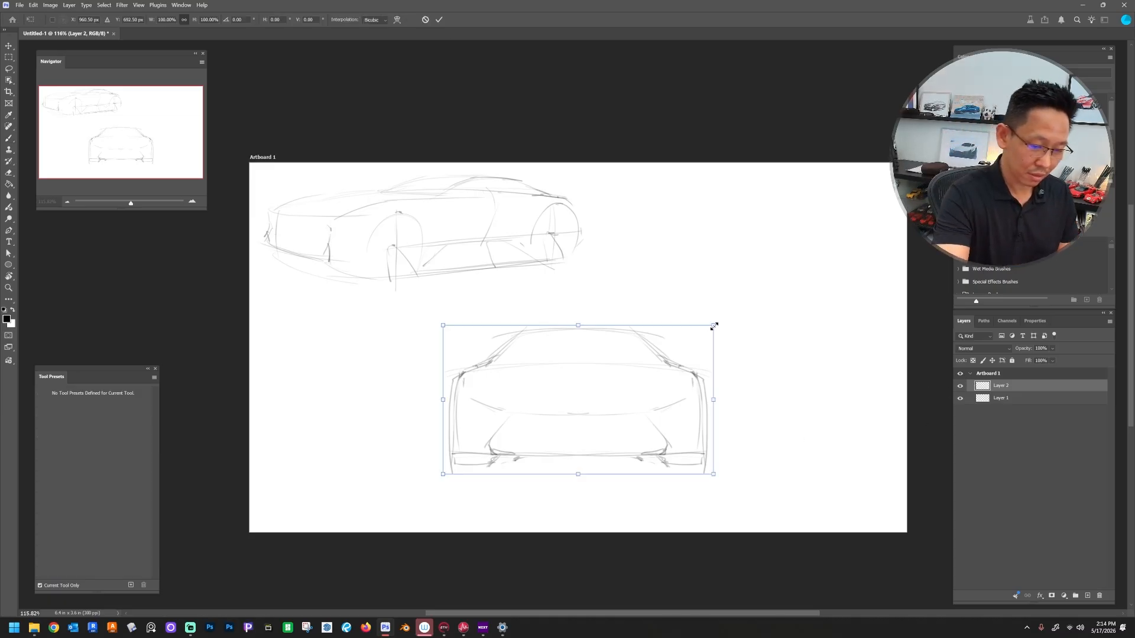
mouse_move(714, 325)
mouse_down()
mouse_move(638, 370)
mouse_move(752, 279)
mouse_move(754, 224)
mouse_up()
key(Return)
Step: Add a new layer and block in a tilted car front below the front view with curved sides and slanted upper and lower edges
key(b)
key(ctrl+shift+n)
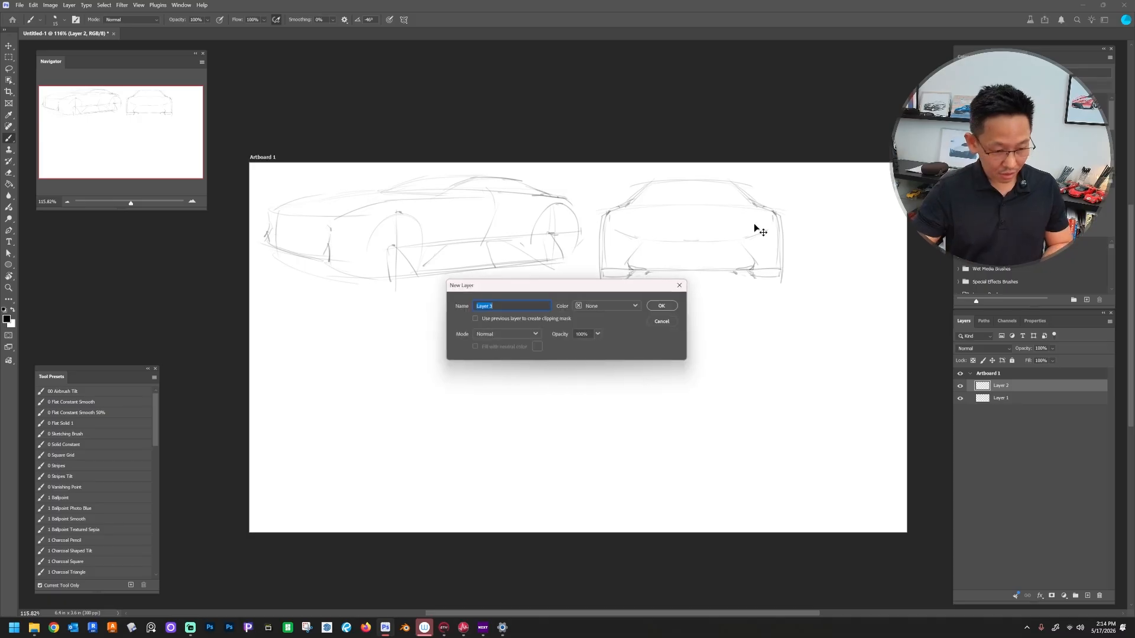
key(Return)
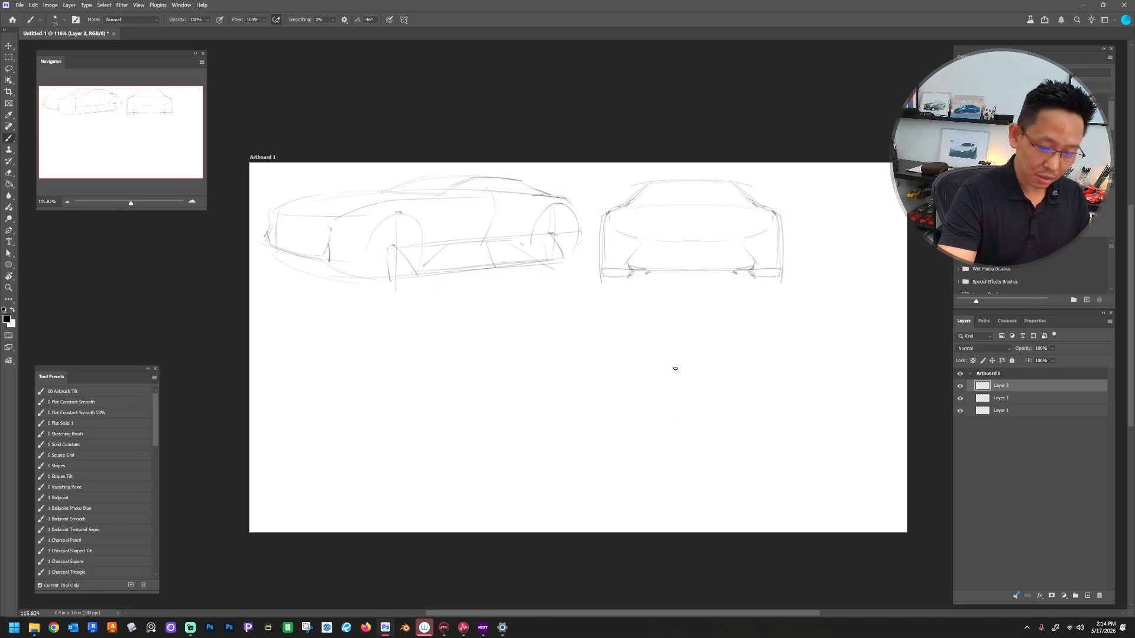
drag(544, 400, 562, 466)
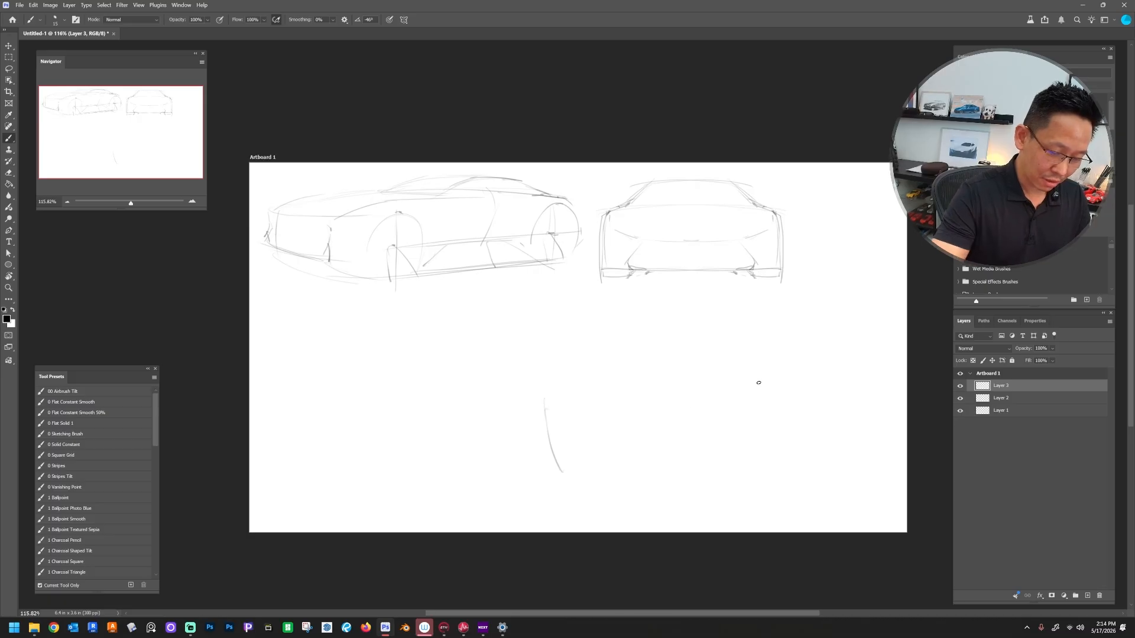
mouse_move(740, 351)
mouse_down()
mouse_move(763, 433)
mouse_move(760, 408)
mouse_up()
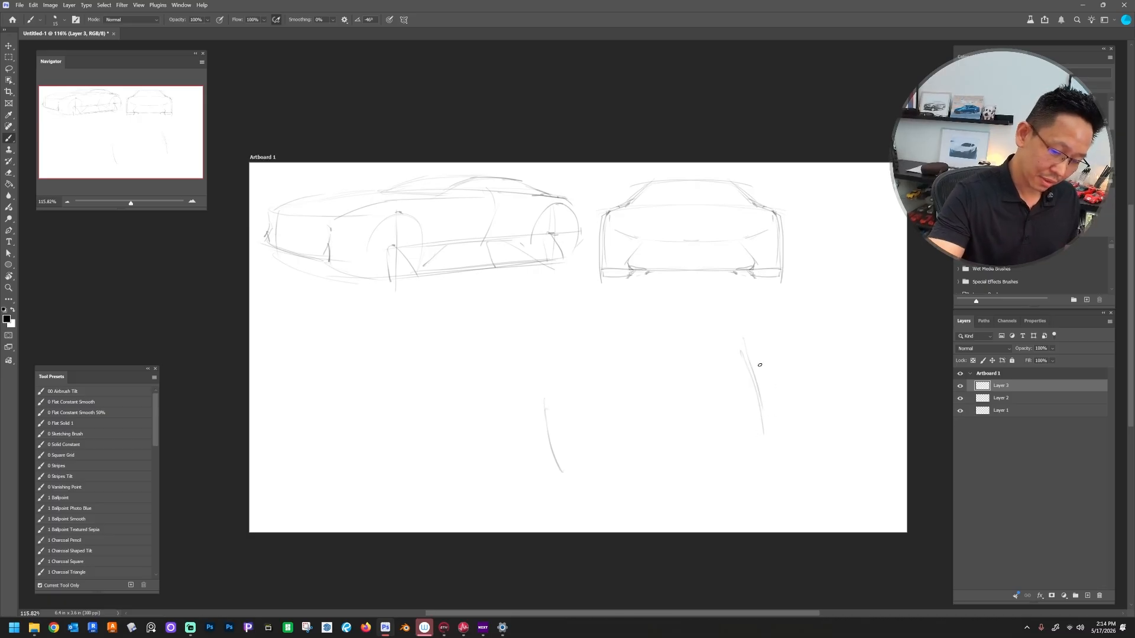
drag(748, 349, 767, 401)
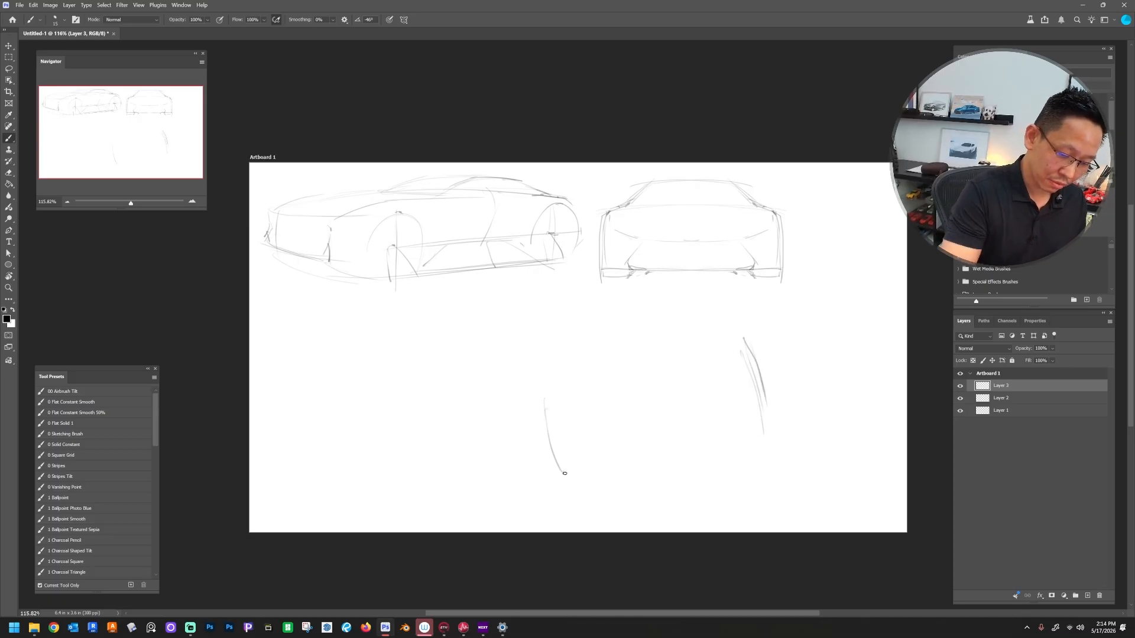
drag(582, 472, 792, 423)
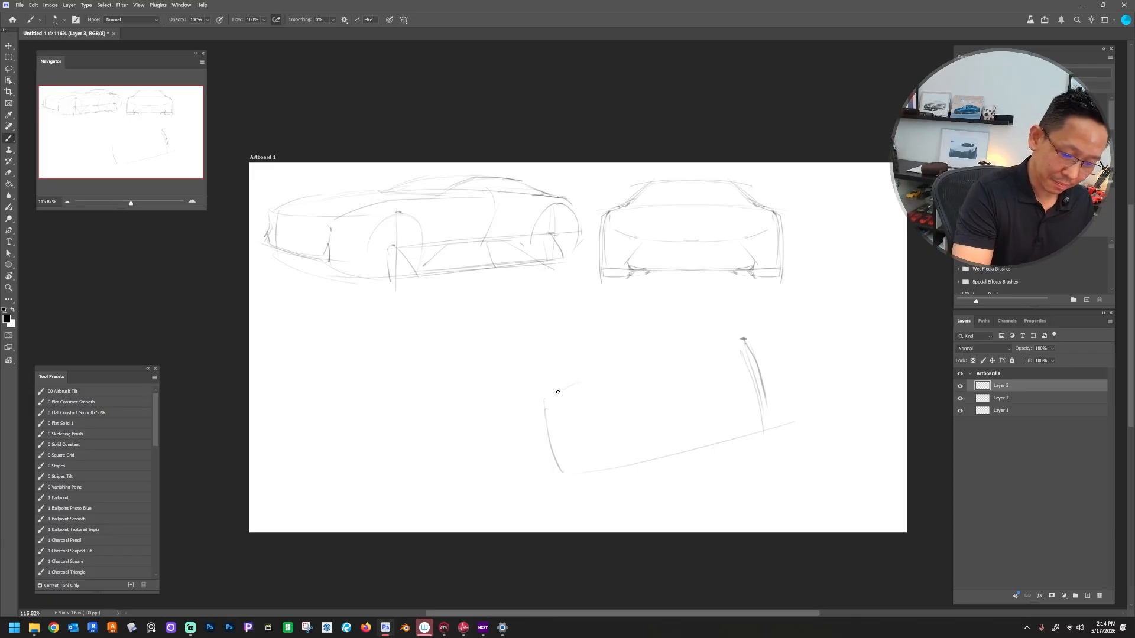
drag(560, 382, 733, 345)
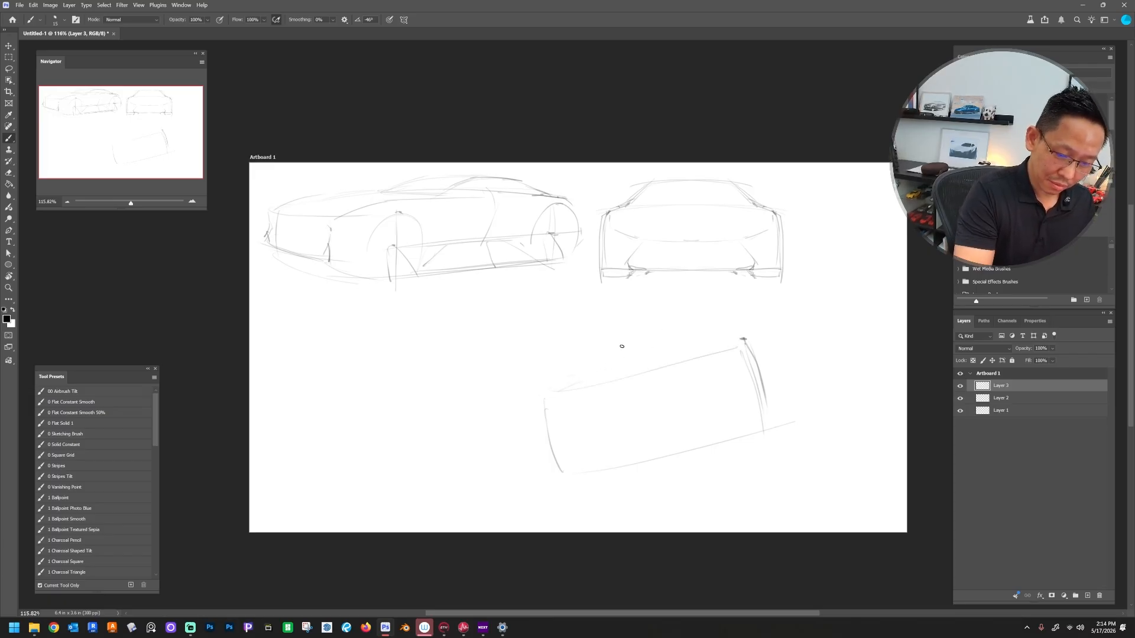
Step: Sketch the tilted car's roofline with the slopes running down to both shoulders
mouse_move(617, 350)
mouse_down()
mouse_move(712, 330)
mouse_move(745, 339)
mouse_move(647, 340)
mouse_move(718, 328)
mouse_up()
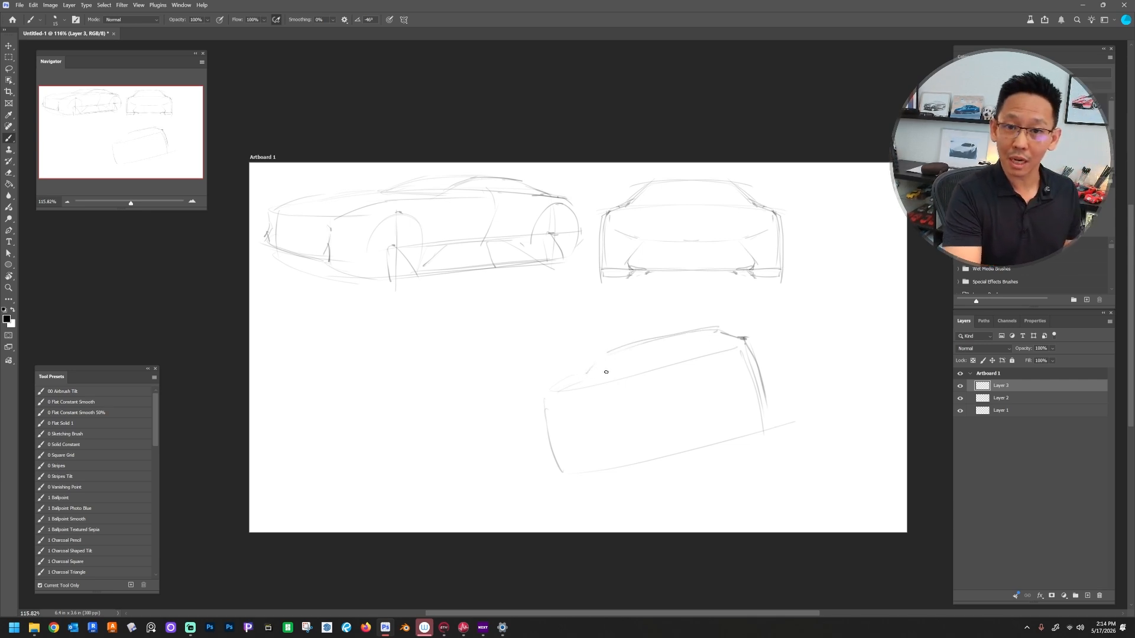
drag(595, 367, 536, 402)
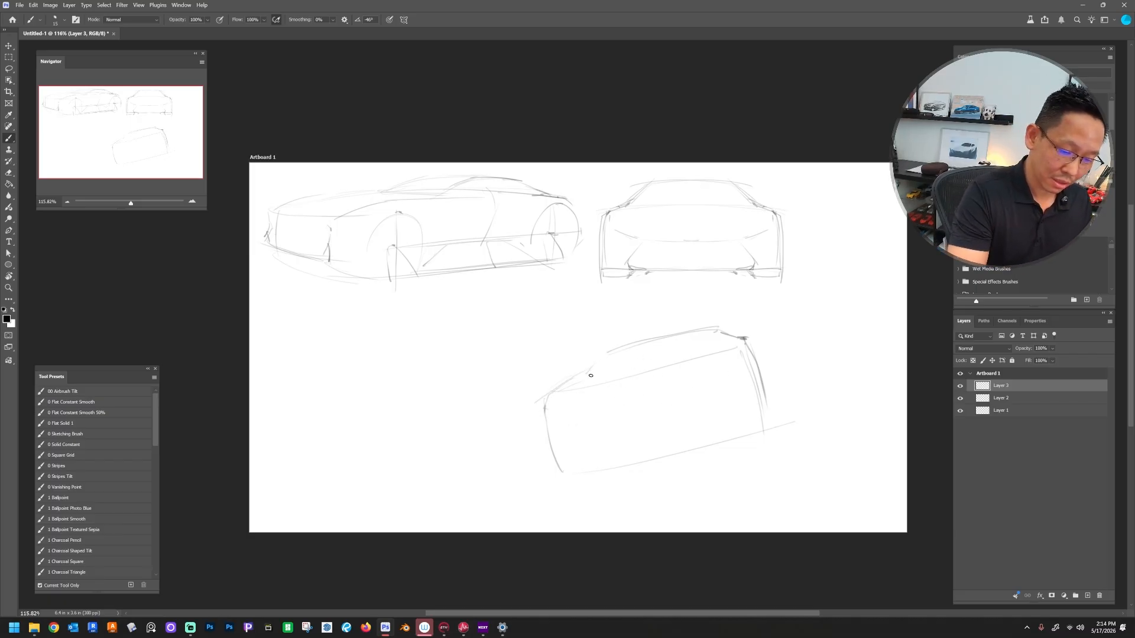
drag(718, 331, 732, 342)
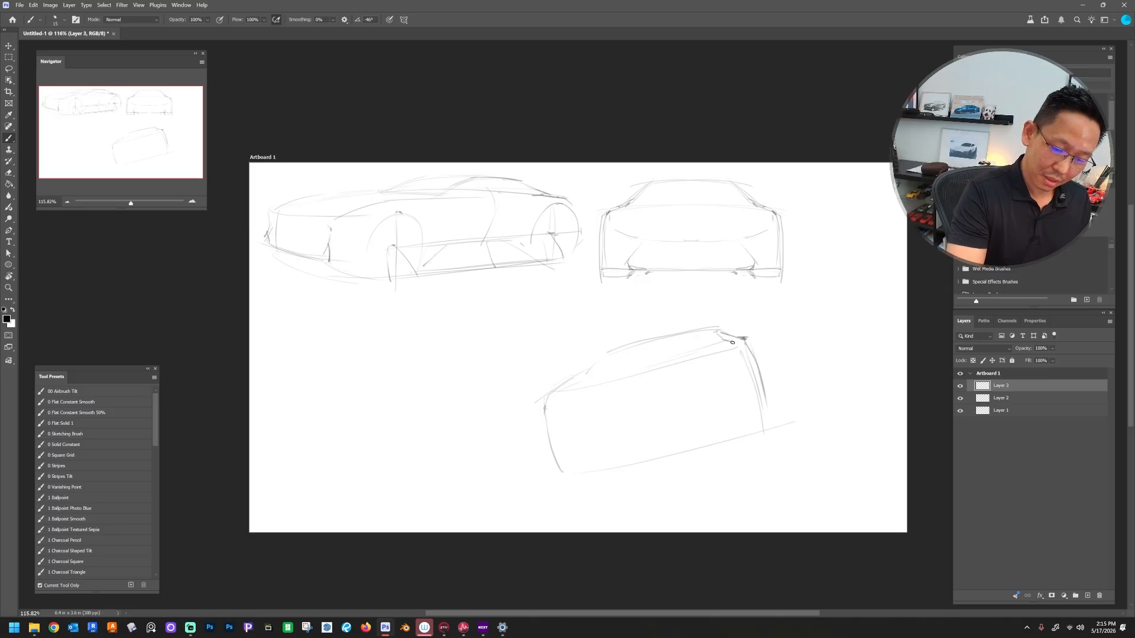
Step: Add a centre line, lower bumper edges, a darker right body side and a slanted base line to the tilted car
mouse_move(619, 395)
mouse_down()
mouse_move(636, 458)
mouse_move(712, 432)
mouse_up()
mouse_move(634, 454)
mouse_down()
mouse_move(755, 418)
mouse_move(738, 423)
mouse_move(761, 433)
mouse_up()
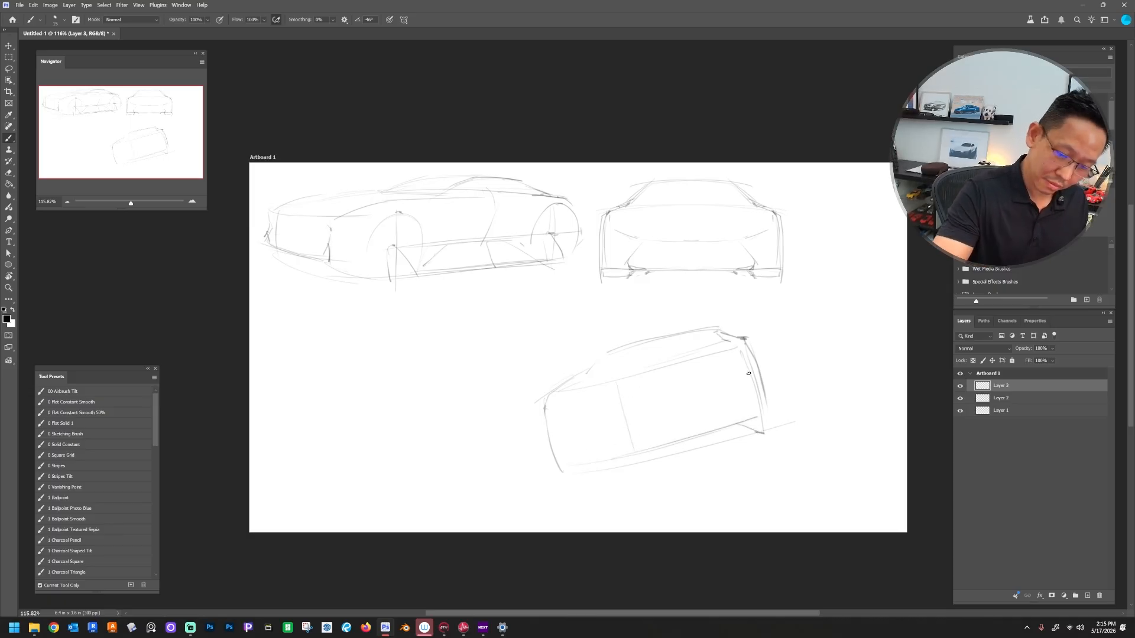
mouse_move(742, 349)
mouse_down()
mouse_move(768, 444)
mouse_move(766, 390)
mouse_move(774, 417)
mouse_up()
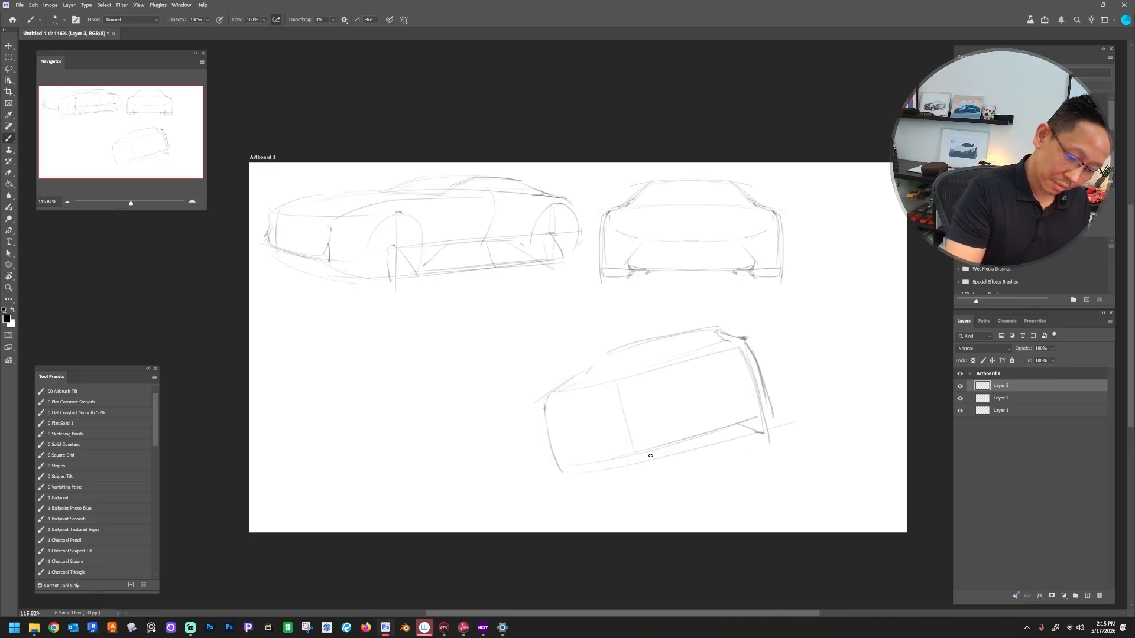
mouse_move(565, 471)
mouse_down()
mouse_move(555, 472)
mouse_move(754, 440)
mouse_move(739, 443)
mouse_move(770, 419)
mouse_up()
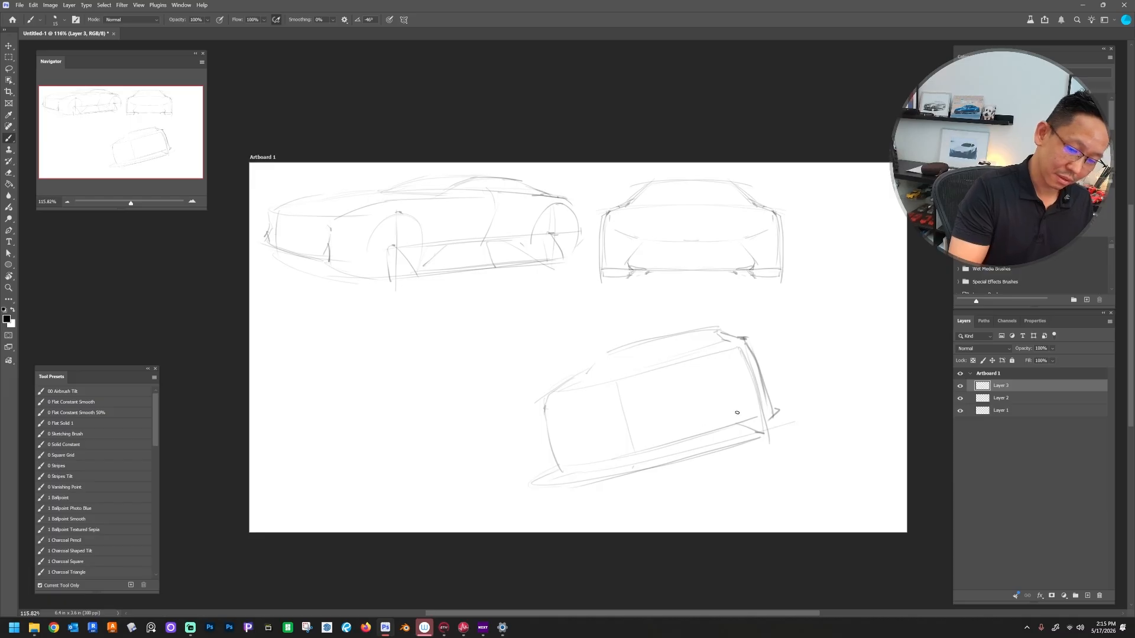
drag(503, 440, 845, 356)
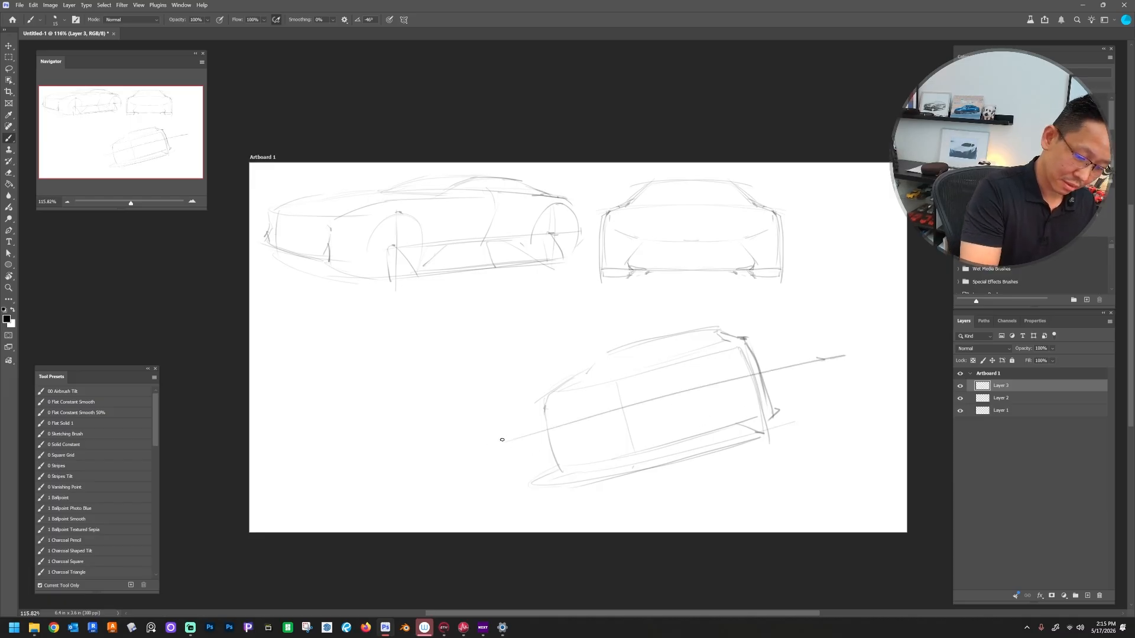
drag(502, 440, 495, 443)
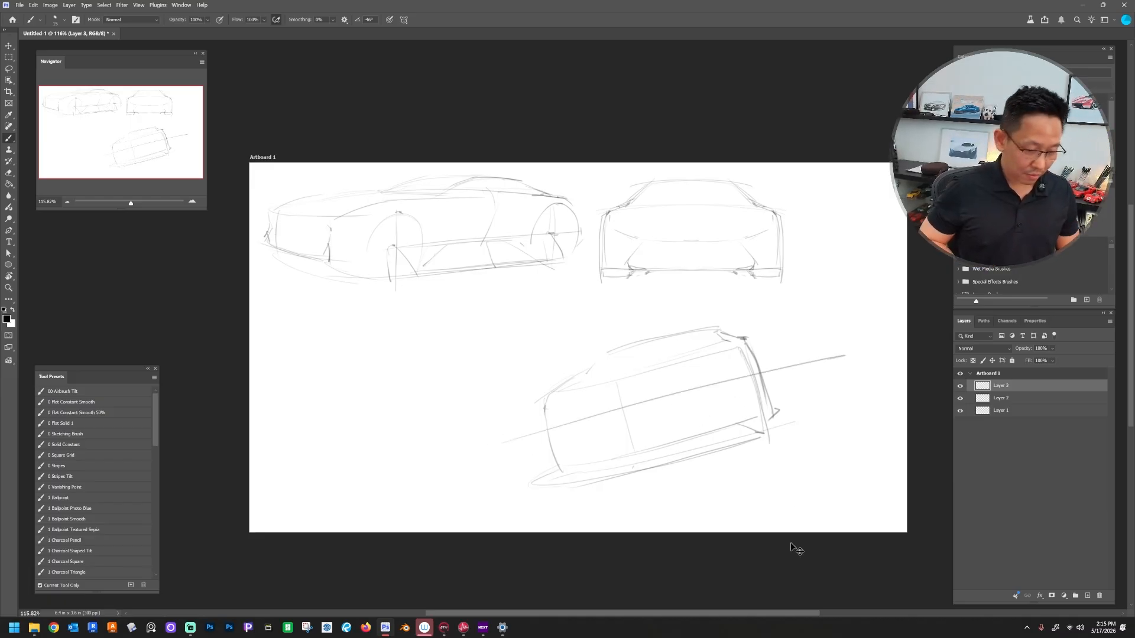
key(ctrl+z)
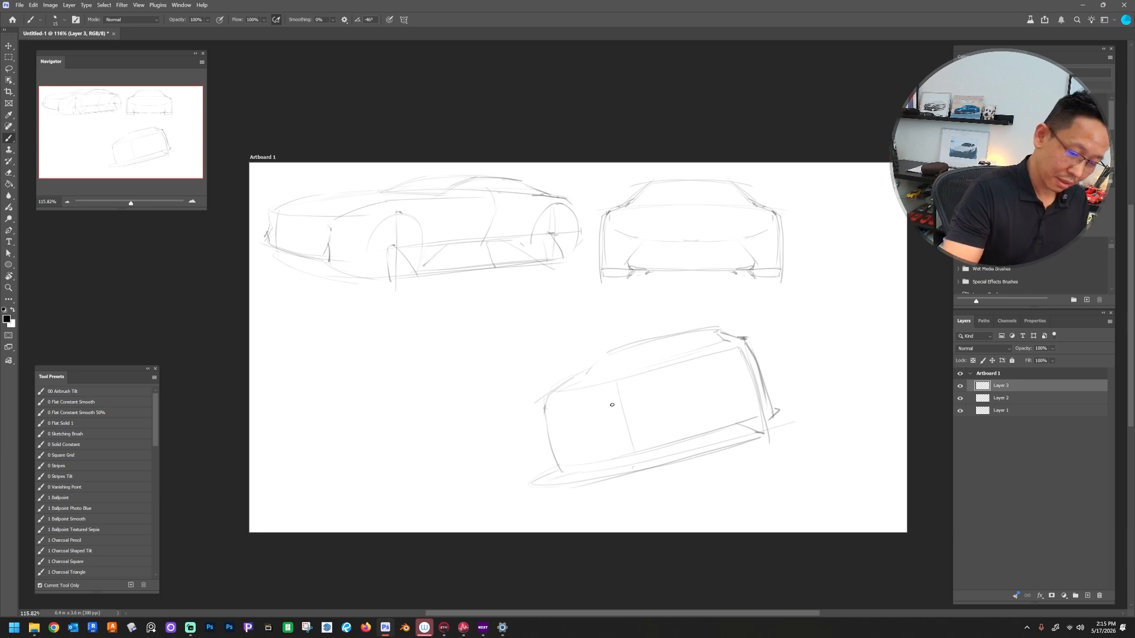
Step: Strengthen the tilted car's left side and lower bumper edge, and draw a slanted line across the upper front
drag(549, 443, 553, 476)
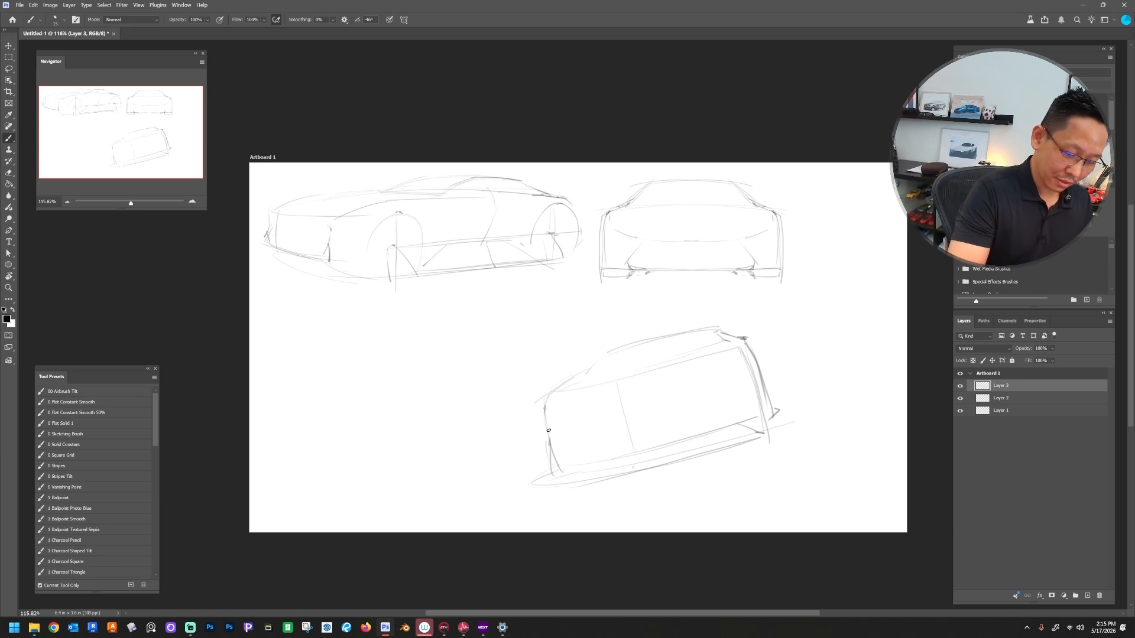
mouse_move(548, 430)
mouse_down()
mouse_move(556, 473)
mouse_move(688, 437)
mouse_up()
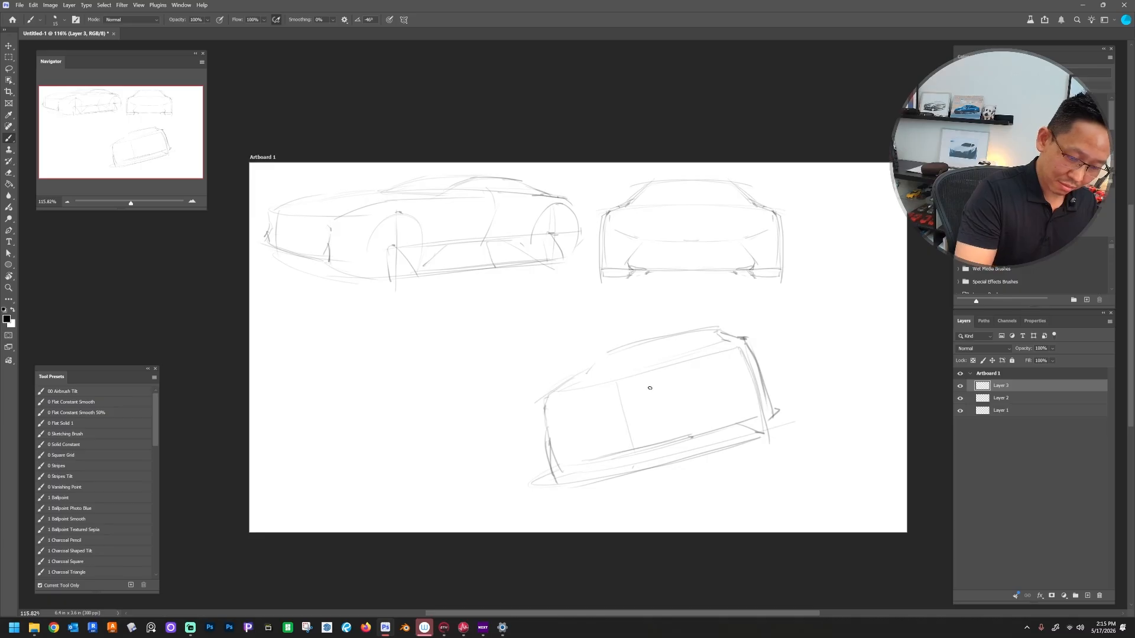
drag(581, 398, 691, 364)
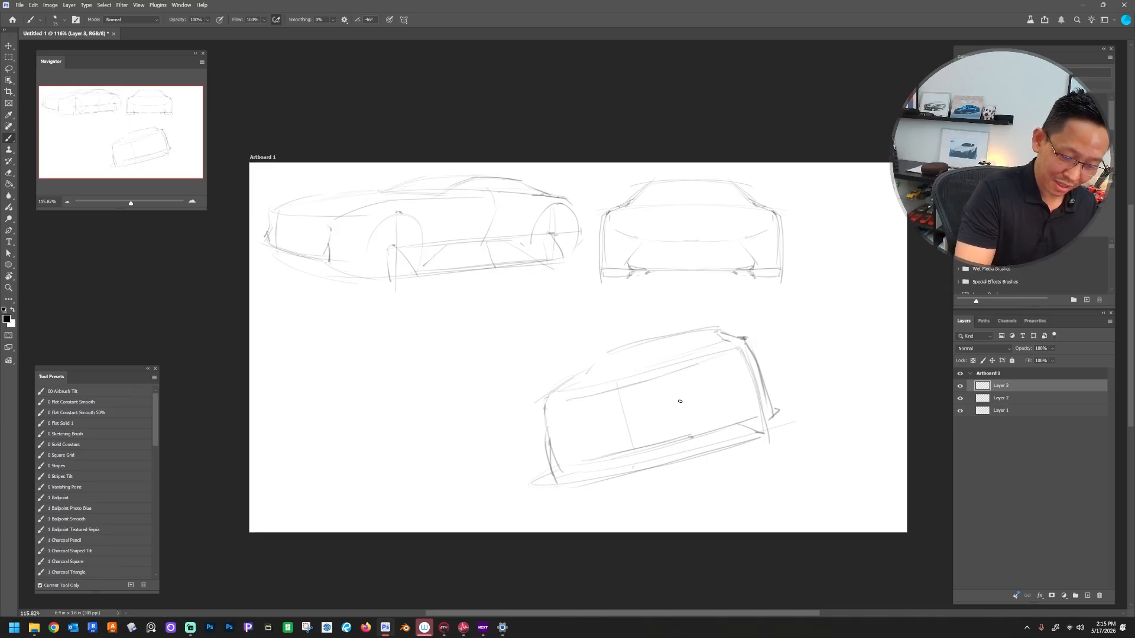
Step: Outline the tilted car's lower grille opening with a slanted top line, angled side edges and a darker bottom edge
drag(603, 418, 707, 393)
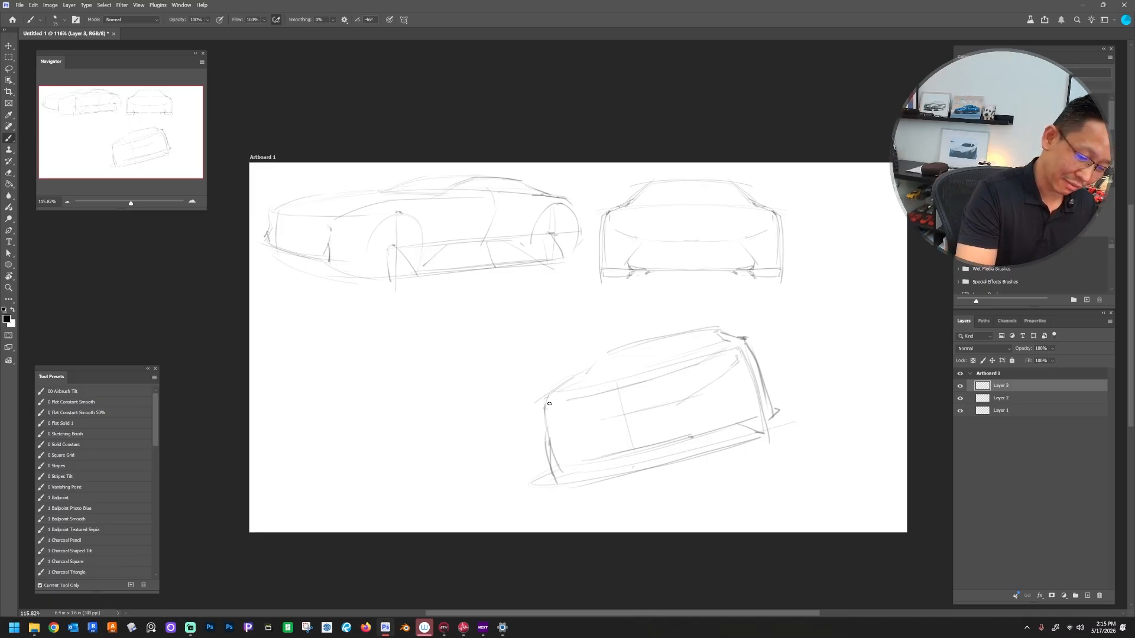
mouse_move(597, 418)
mouse_down()
mouse_move(570, 434)
mouse_move(567, 464)
mouse_up()
drag(706, 399, 743, 420)
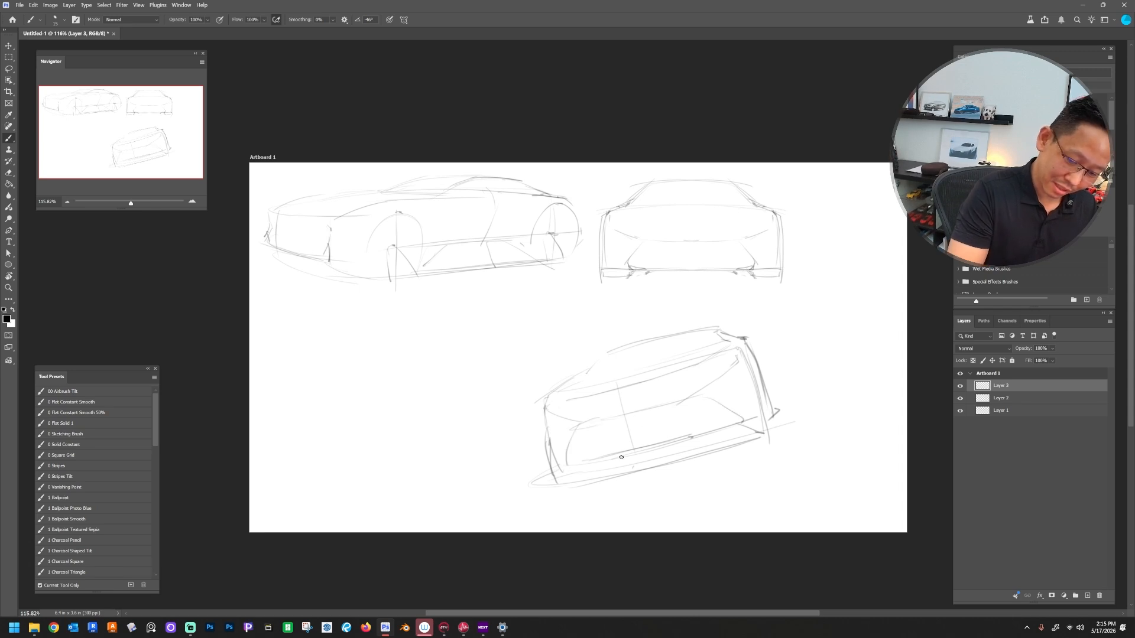
drag(635, 449, 746, 417)
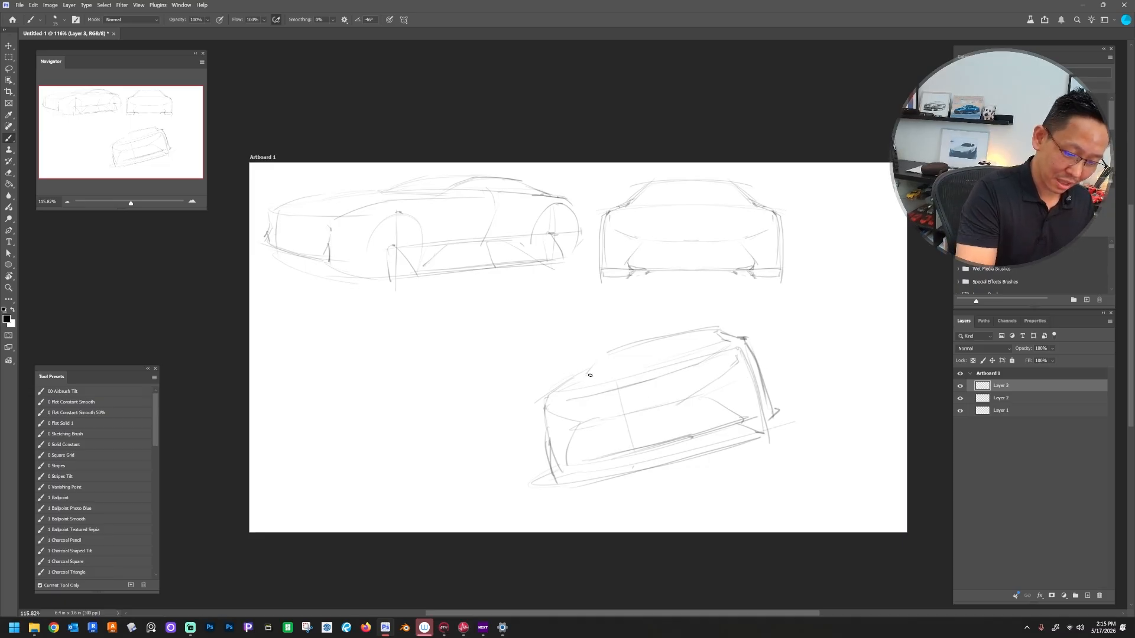
Step: Add a slanted hood line and sketch round headlights at both upper corners of the tilted car's front
drag(668, 355, 729, 336)
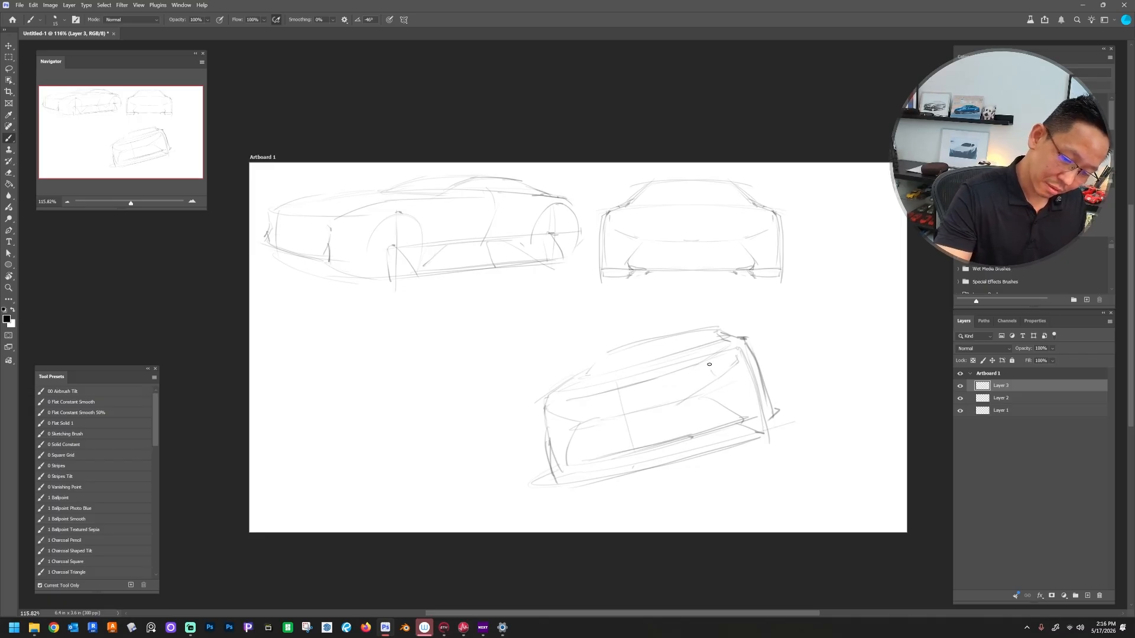
mouse_move(710, 364)
mouse_down()
mouse_move(741, 371)
mouse_move(734, 350)
mouse_move(720, 375)
mouse_move(744, 370)
mouse_up()
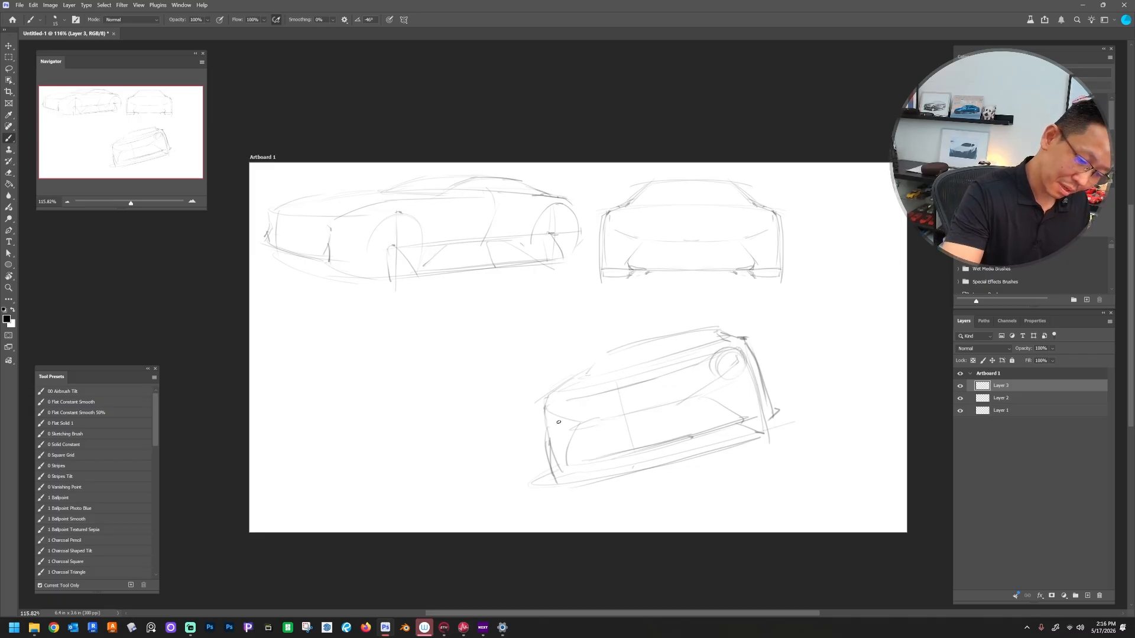
drag(555, 395, 552, 427)
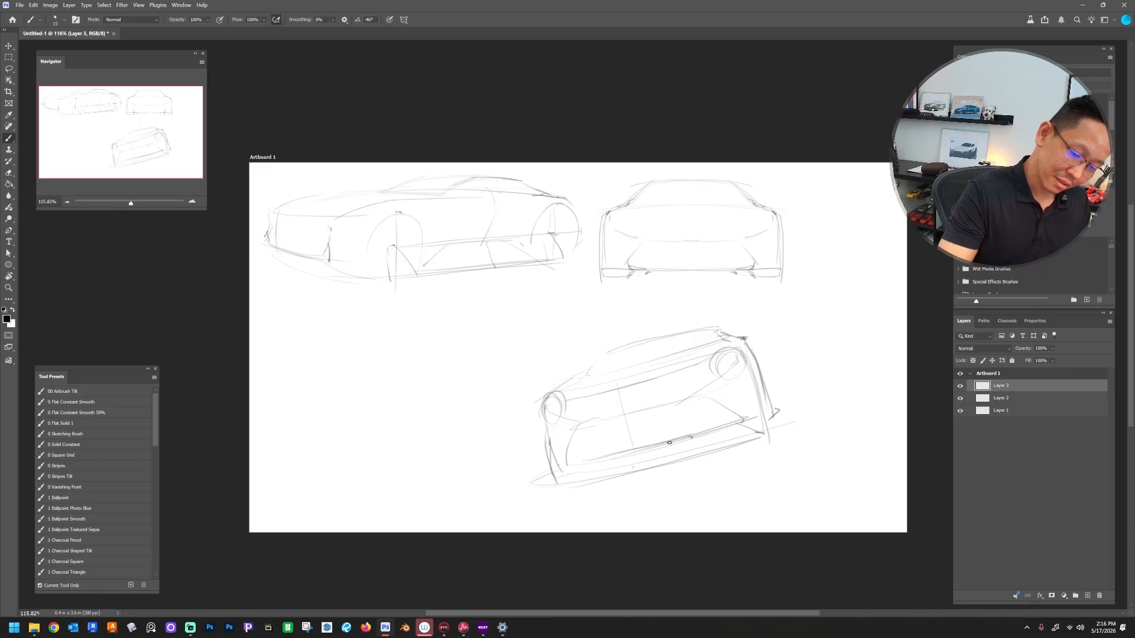
drag(718, 370, 736, 352)
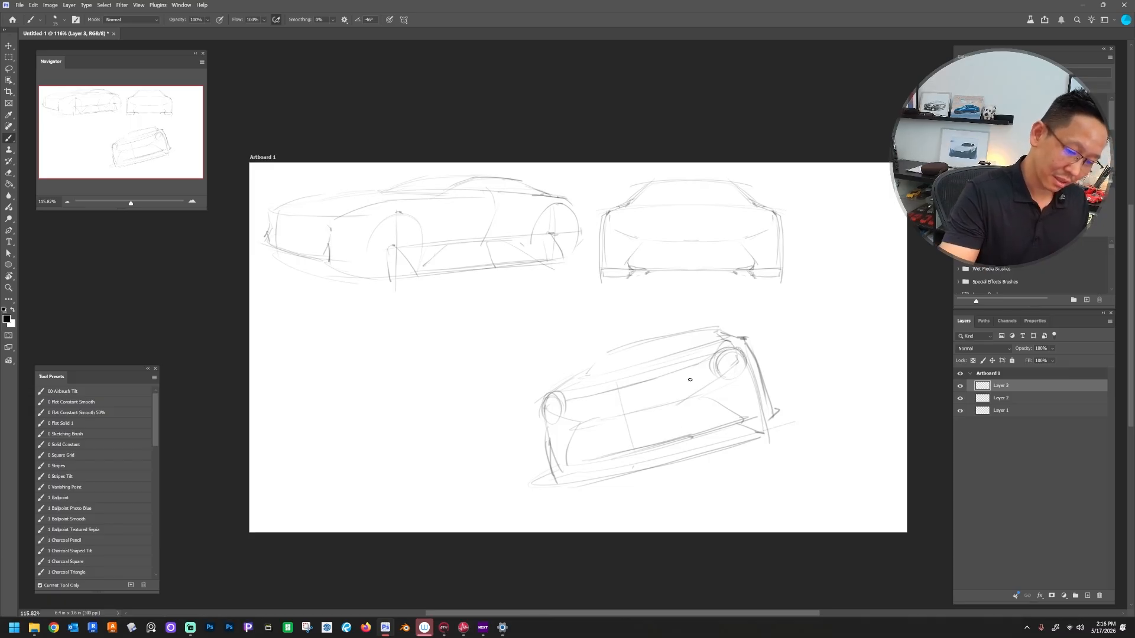
Step: Strengthen the tilted car's left roof slope and right side, and sketch slanted lines between the headlights and above the grille
drag(556, 392, 590, 374)
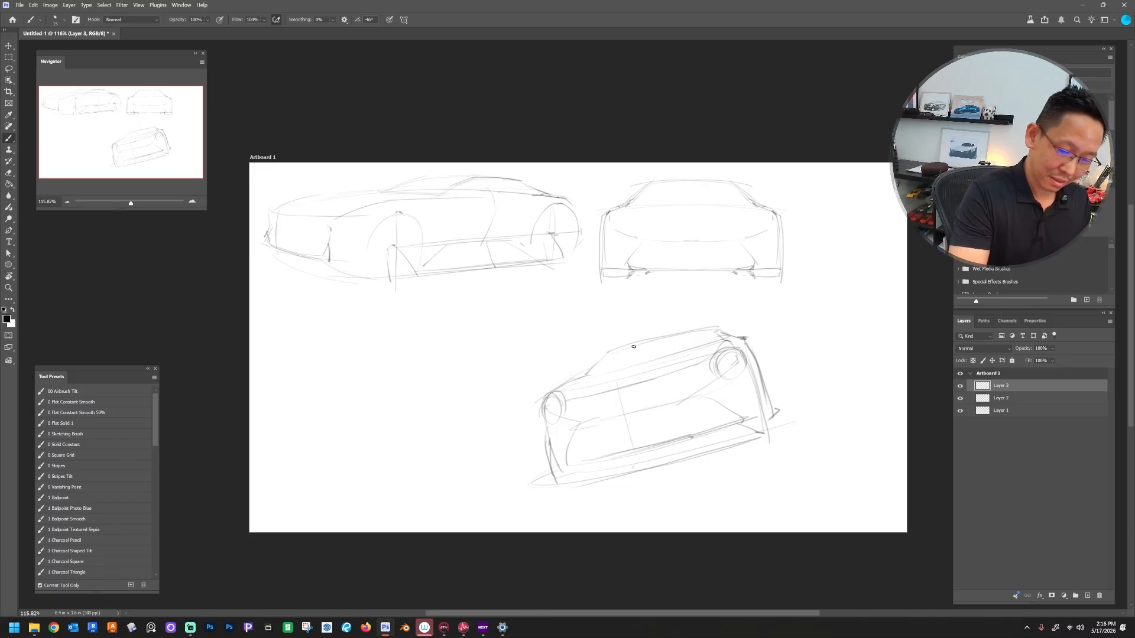
mouse_move(748, 336)
mouse_down()
mouse_move(764, 380)
mouse_move(775, 420)
mouse_up()
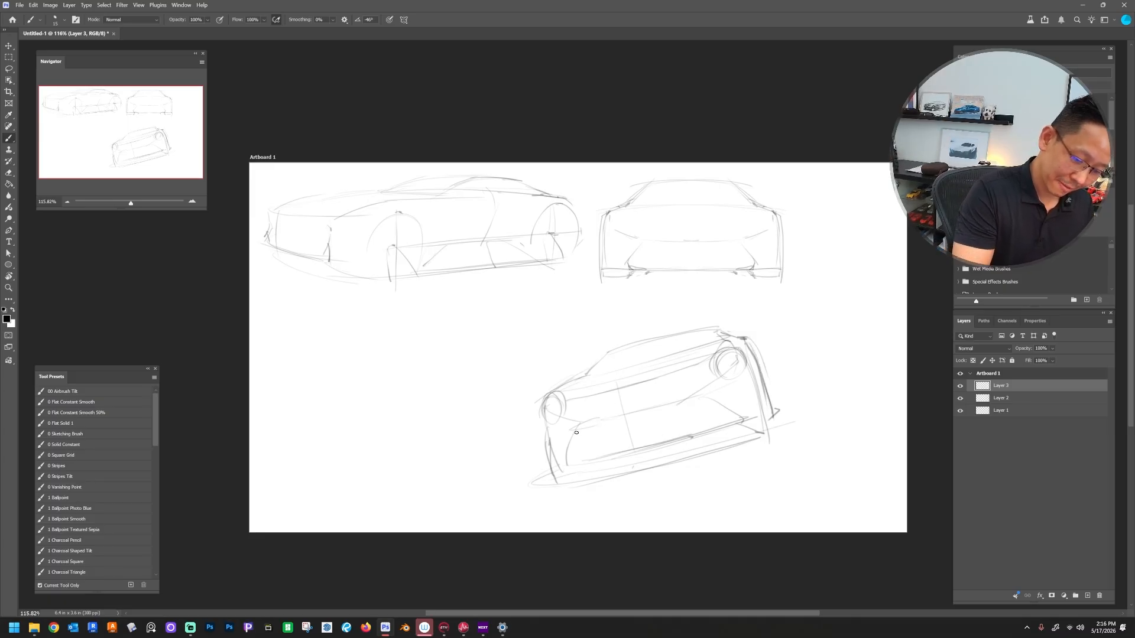
drag(653, 416, 683, 407)
drag(613, 428, 693, 399)
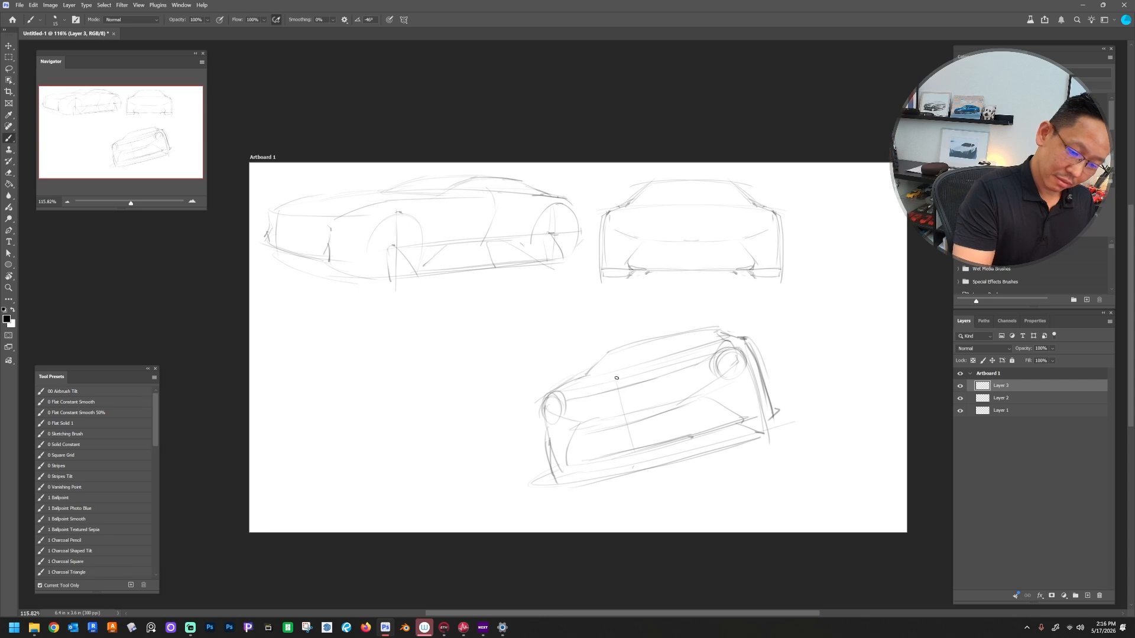
drag(587, 394, 654, 382)
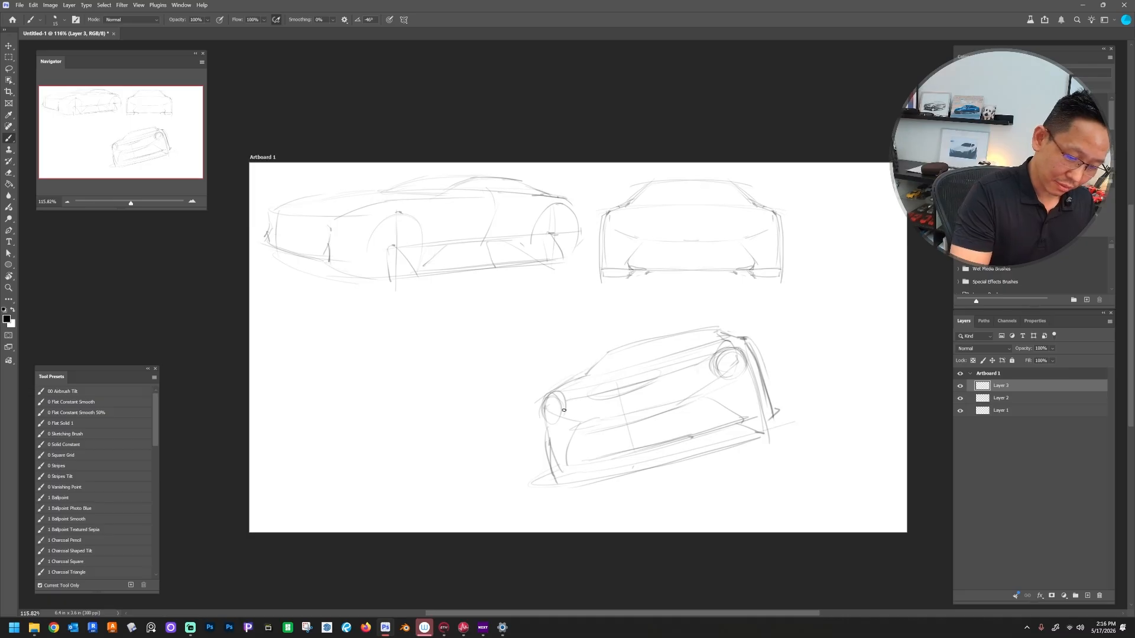
drag(589, 380, 561, 417)
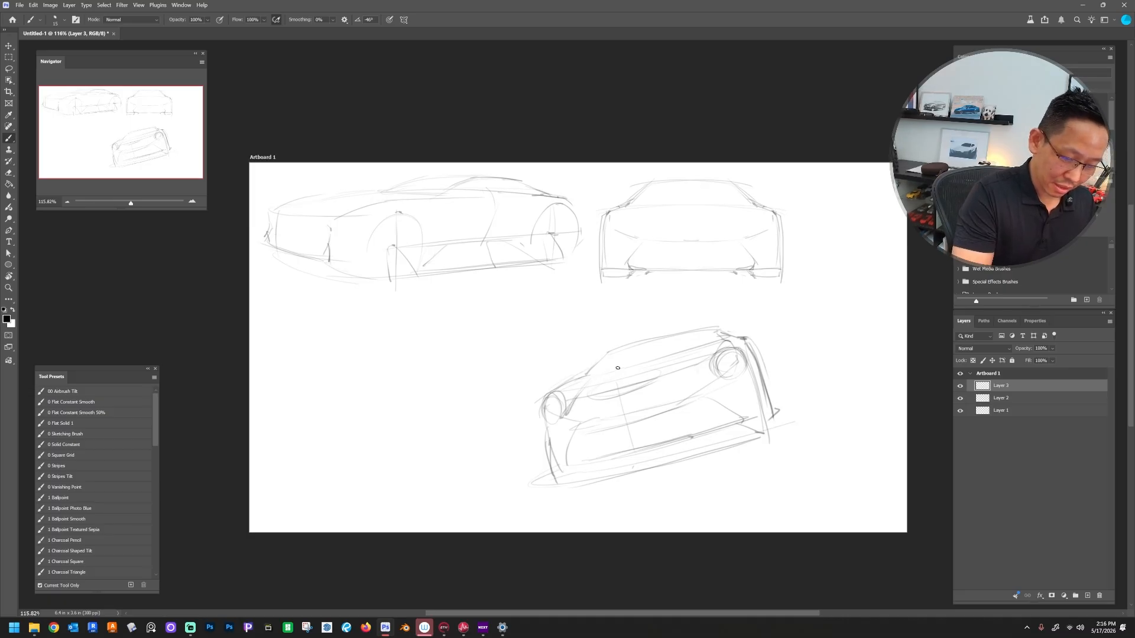
Step: Add another slanted hood line and darker parallel lines down the tilted car's right body side
mouse_move(664, 361)
mouse_down()
mouse_move(743, 343)
mouse_move(775, 438)
mouse_up()
drag(753, 370, 771, 437)
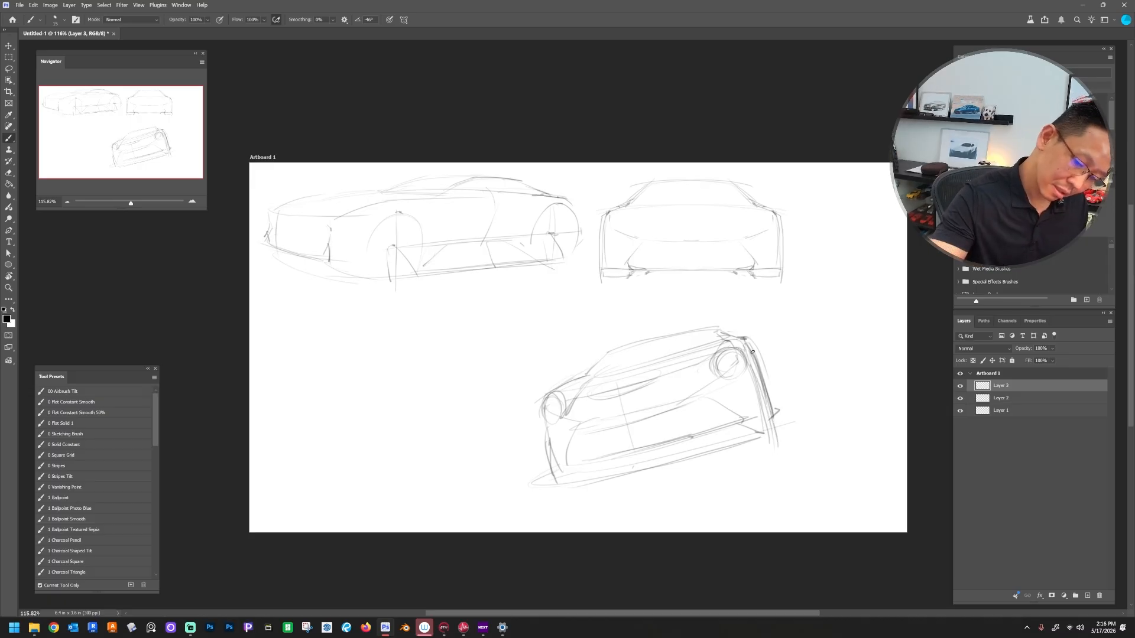
drag(752, 350, 776, 418)
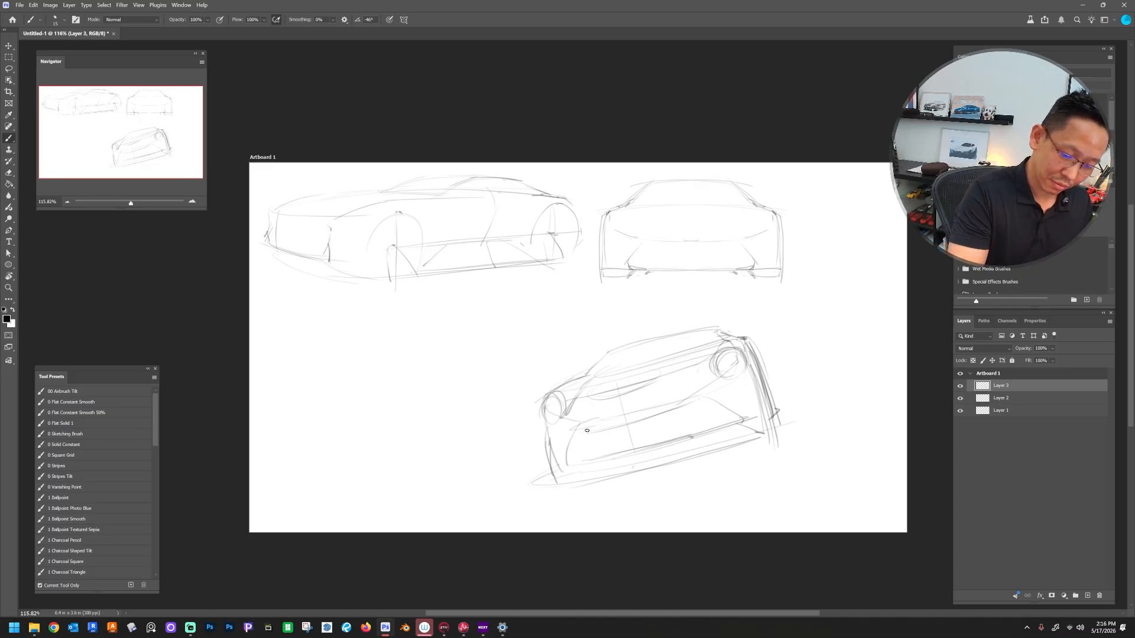
Step: Darken the top edge of the tilted car's lower grille opening and its roofline up to the right roof corner
mouse_move(587, 434)
mouse_down()
mouse_move(719, 397)
mouse_move(588, 432)
mouse_move(632, 423)
mouse_up()
drag(695, 403, 719, 392)
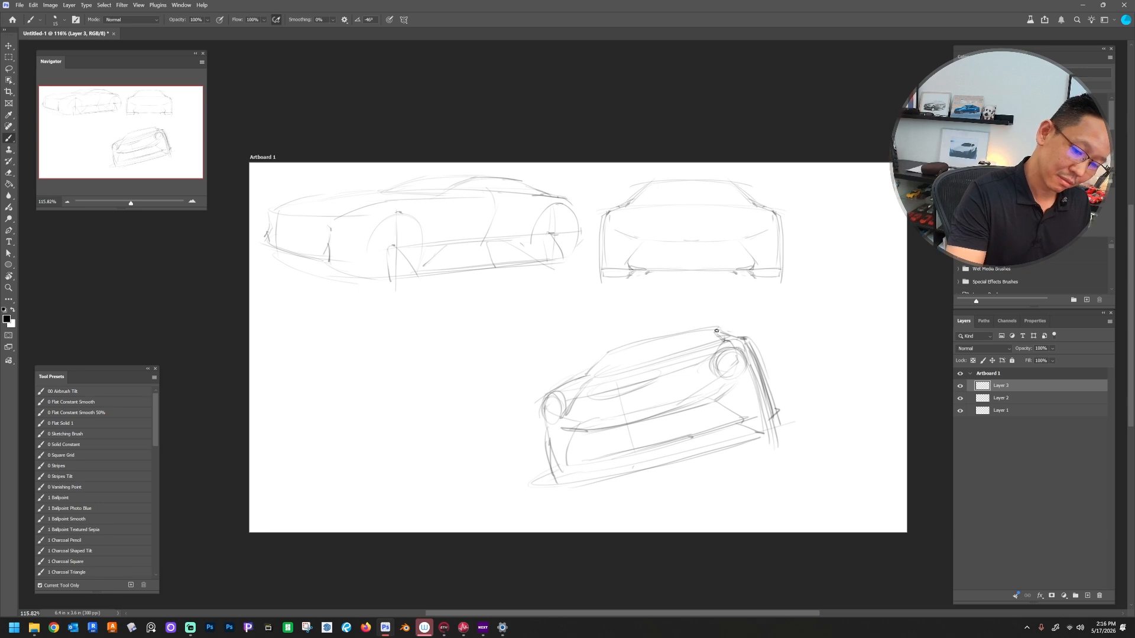
drag(715, 331, 738, 337)
drag(633, 348, 708, 330)
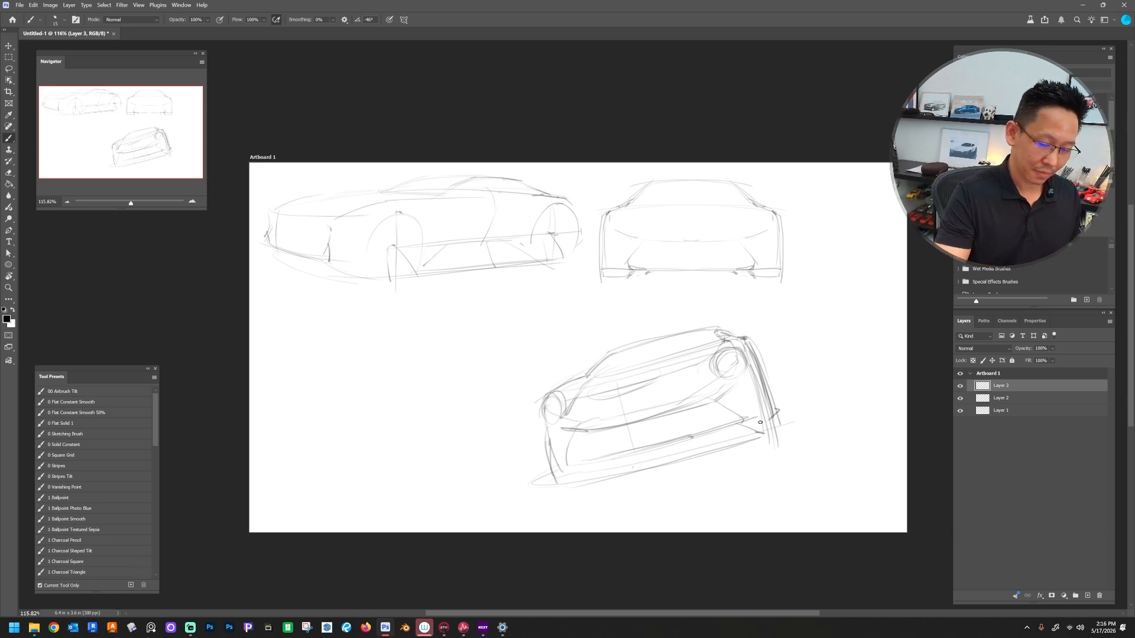
Step: Scale down the tilted car sketch and move it directly beneath the three-quarter view car
key(ctrl+t)
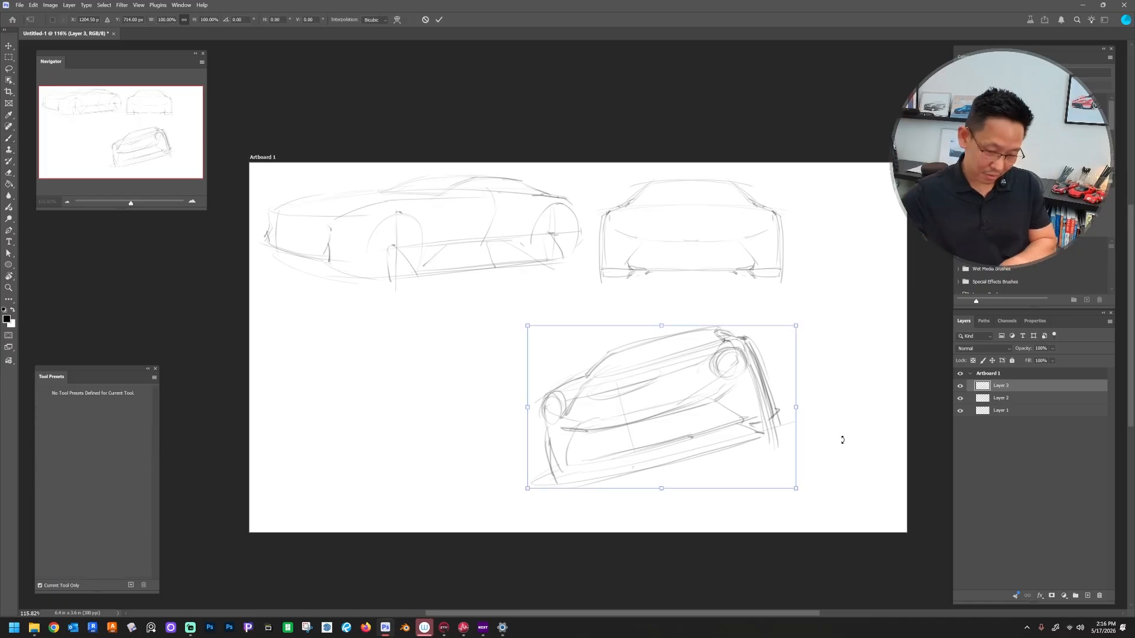
drag(796, 488, 760, 467)
mouse_move(728, 444)
mouse_down()
mouse_move(509, 423)
mouse_move(471, 405)
mouse_move(480, 397)
mouse_up()
key(Return)
Step: On a new layer, draw a darker hood line, right headlight and right lower intake over the straight front view
key(b)
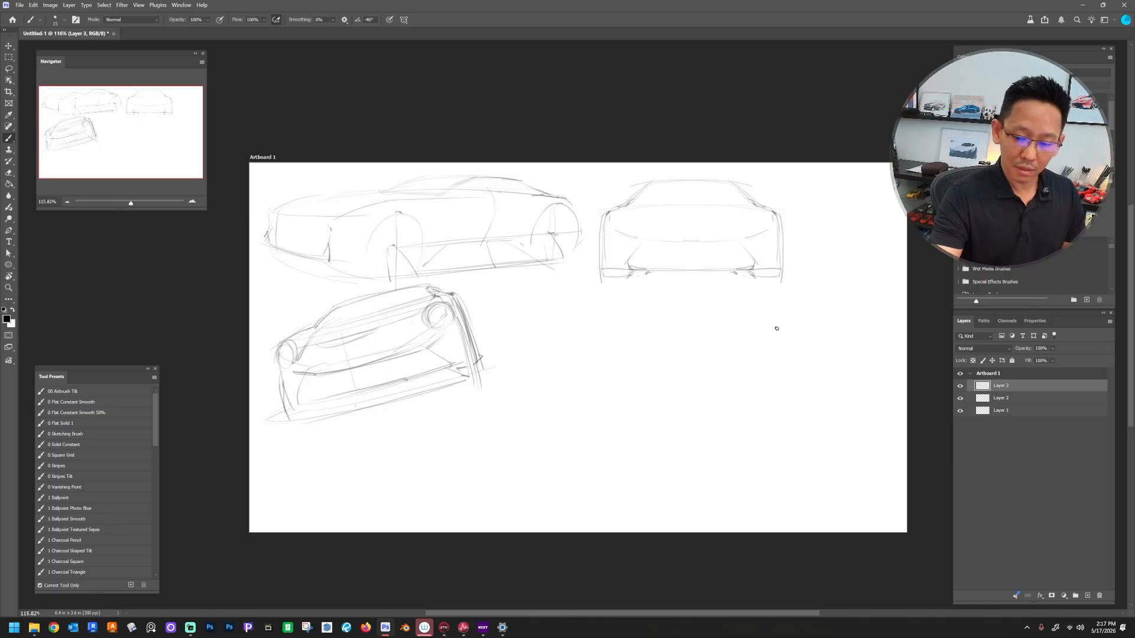
key(ctrl+shift+n)
key(Return)
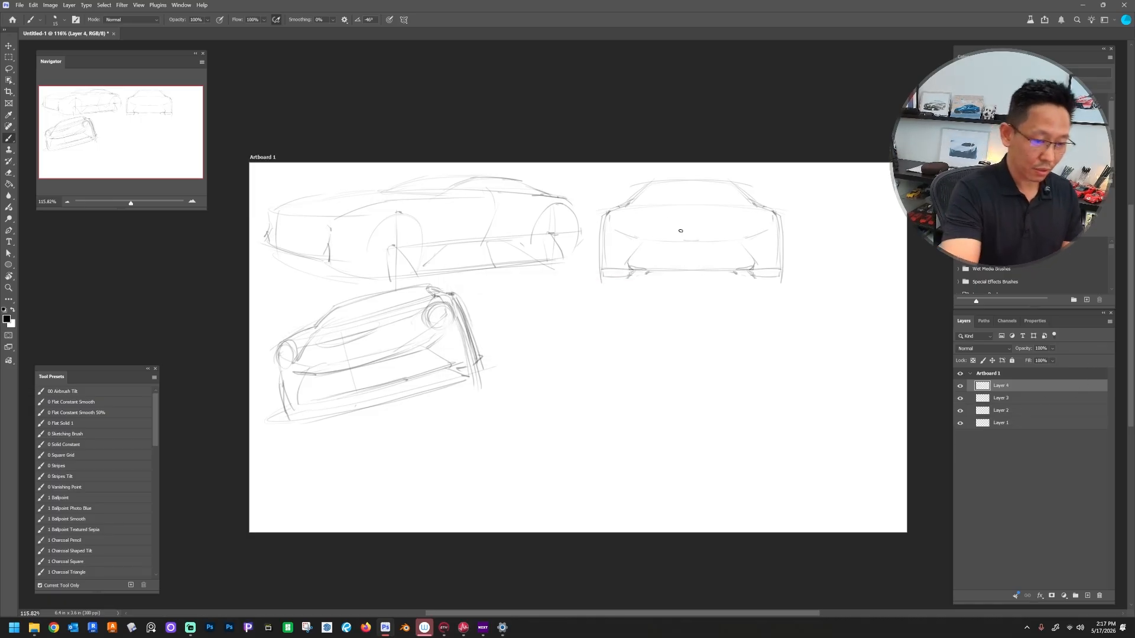
drag(637, 210, 780, 218)
drag(650, 213, 772, 223)
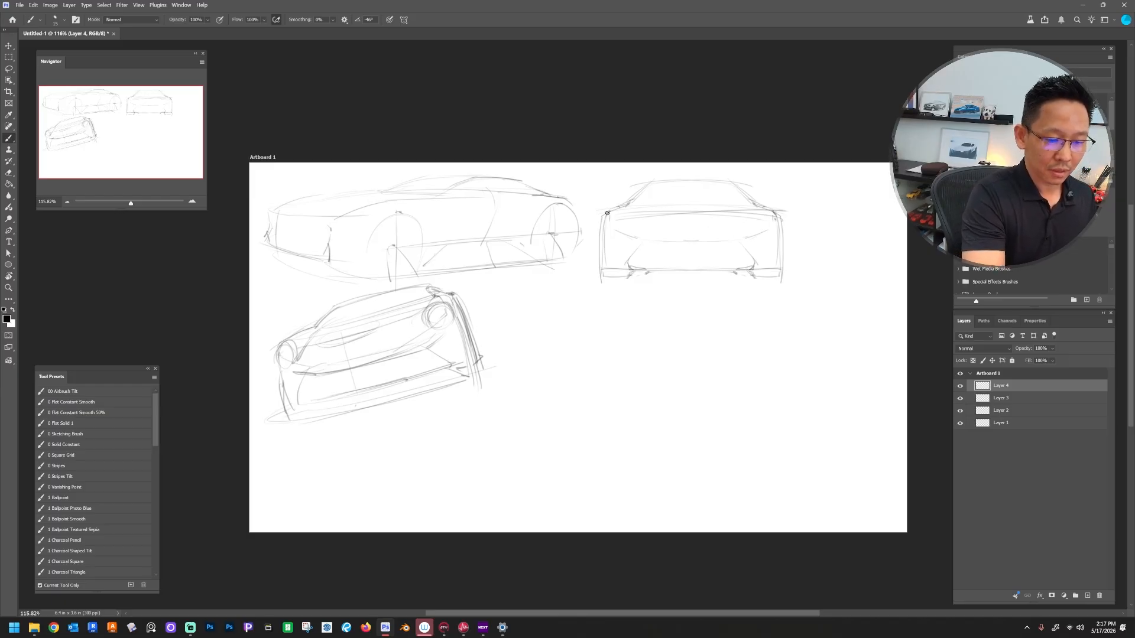
mouse_move(751, 214)
mouse_down()
mouse_move(781, 228)
mouse_move(785, 218)
mouse_move(779, 267)
mouse_move(737, 269)
mouse_move(777, 267)
mouse_up()
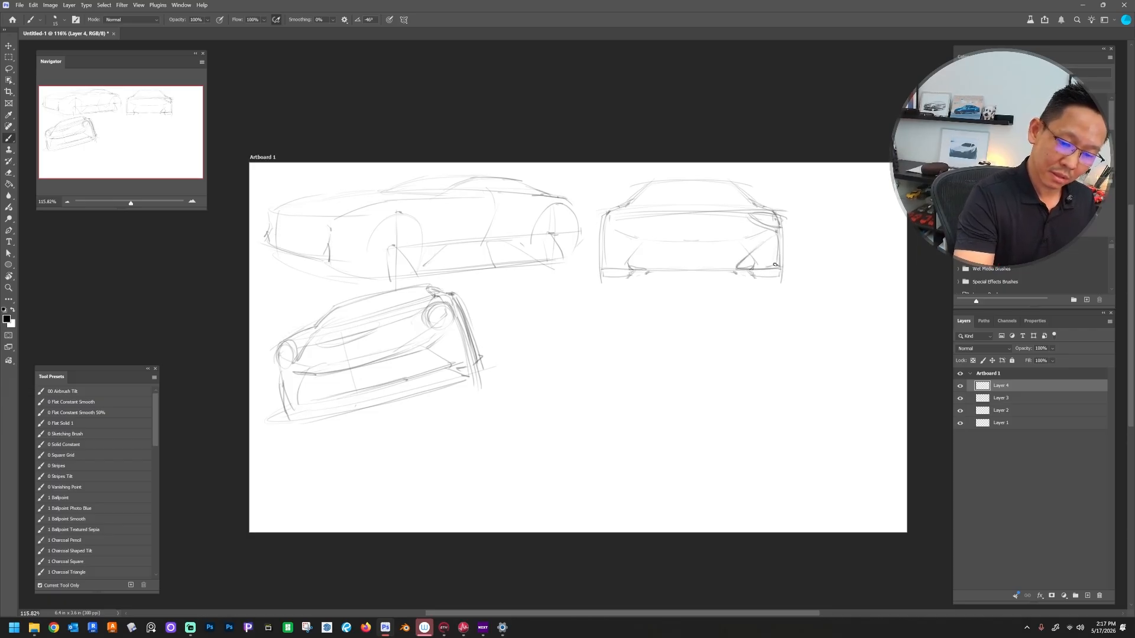
mouse_move(757, 217)
mouse_down()
mouse_move(775, 242)
mouse_move(737, 272)
mouse_up()
drag(756, 270, 779, 269)
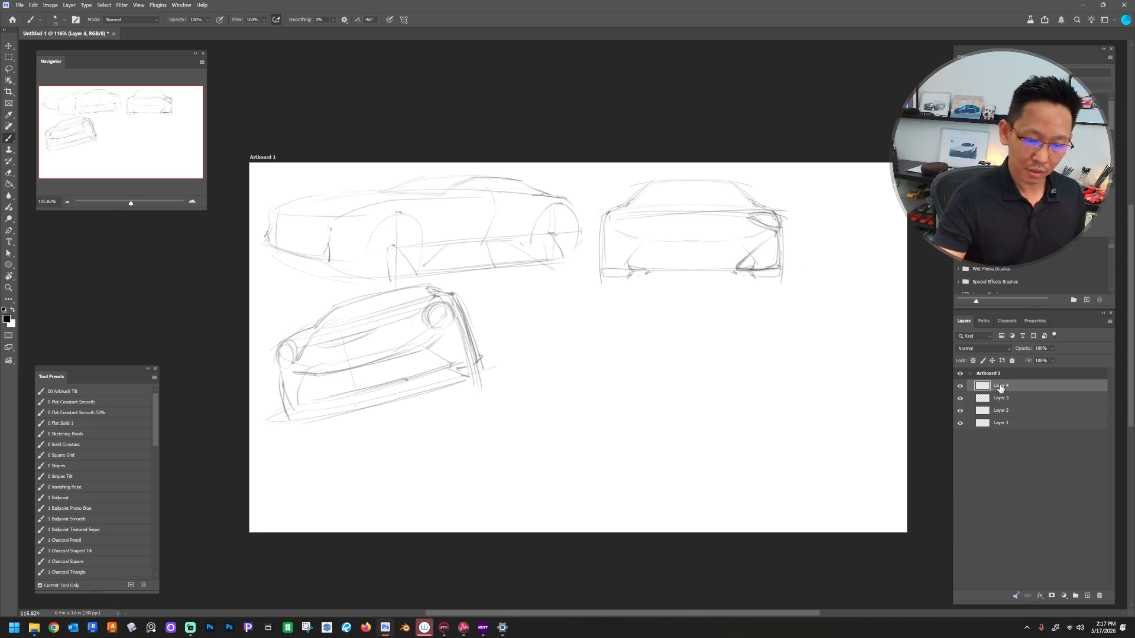
Step: Lasso the right headlight and intake, copy them to a new layer, and flip the copy horizontally onto the car's left side
key(l)
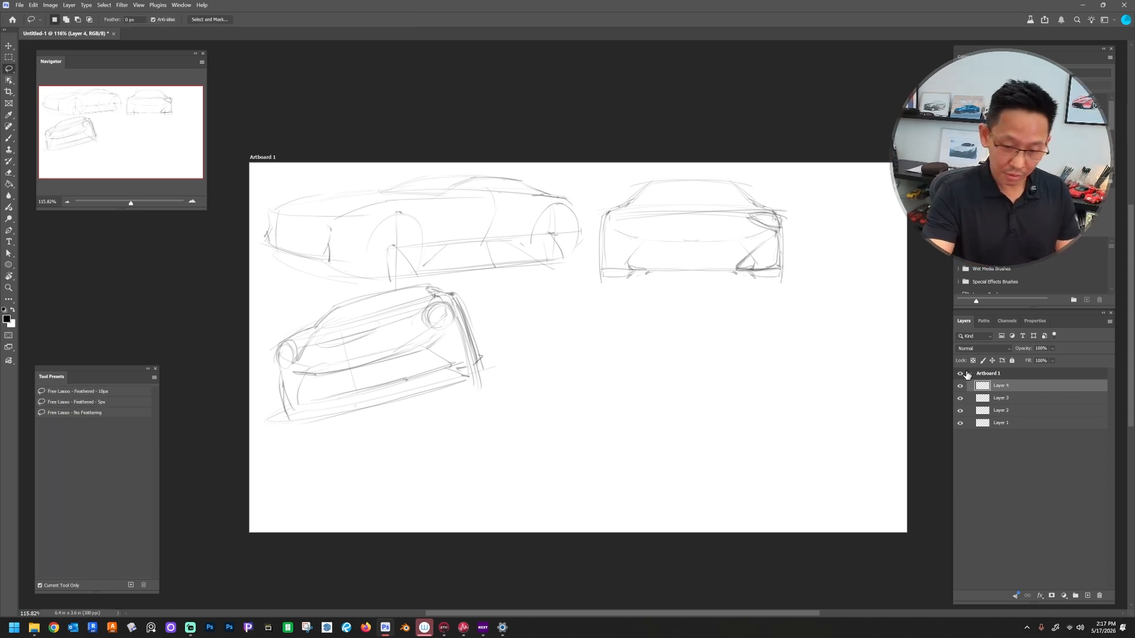
mouse_move(788, 211)
mouse_down()
mouse_move(751, 227)
mouse_move(725, 264)
mouse_move(799, 272)
mouse_move(811, 230)
mouse_move(787, 201)
mouse_up()
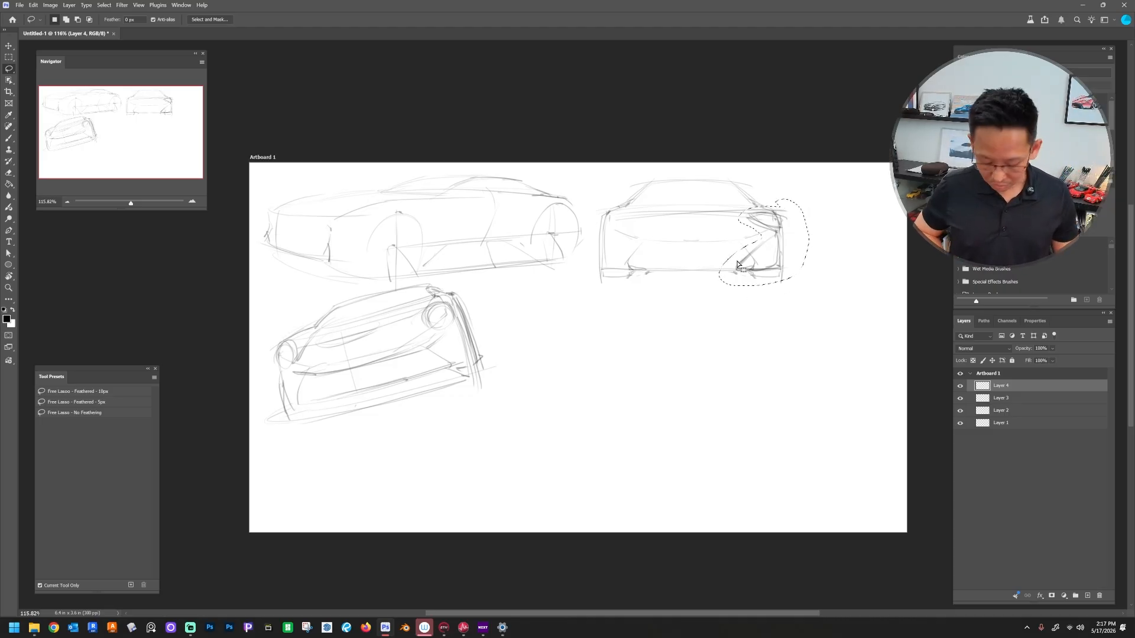
key(ctrl+j)
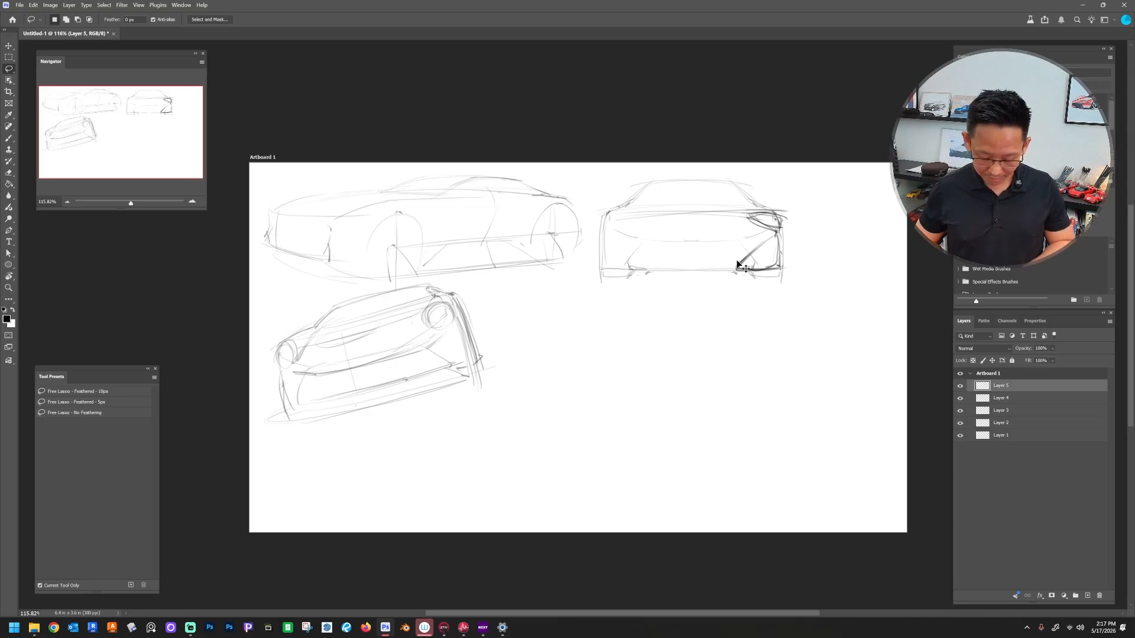
key(ctrl+t)
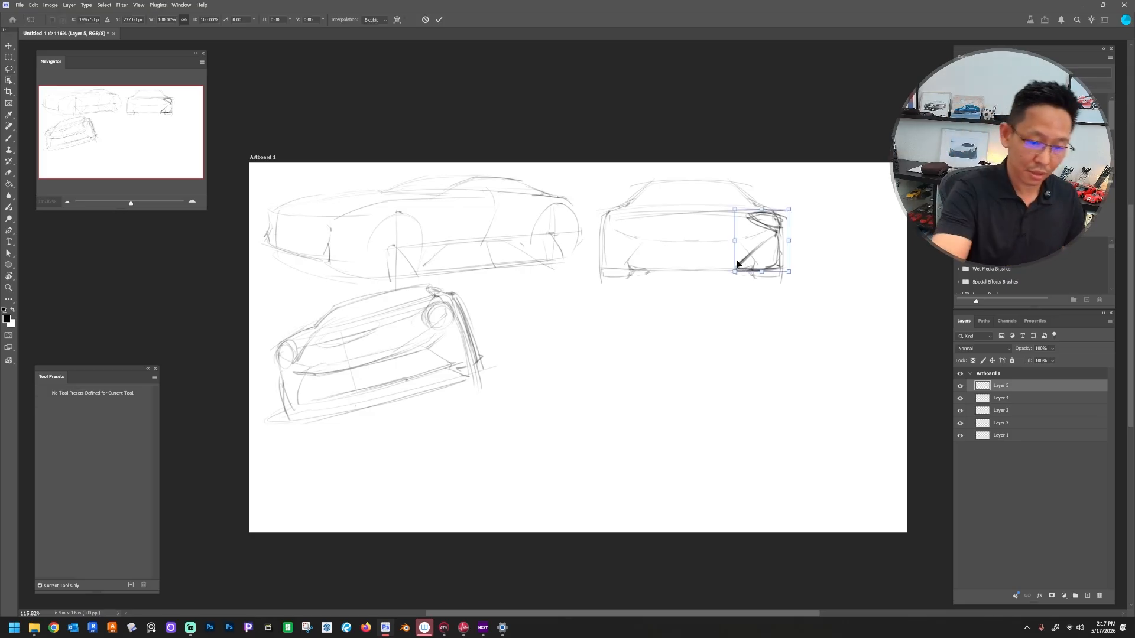
right_click(774, 256)
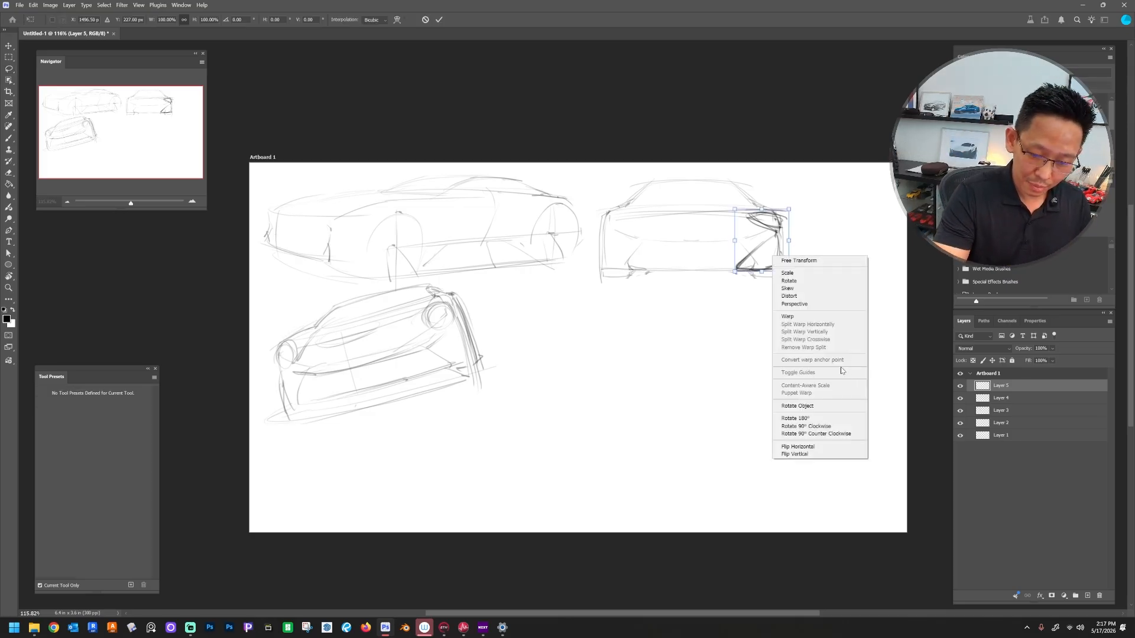
click(837, 447)
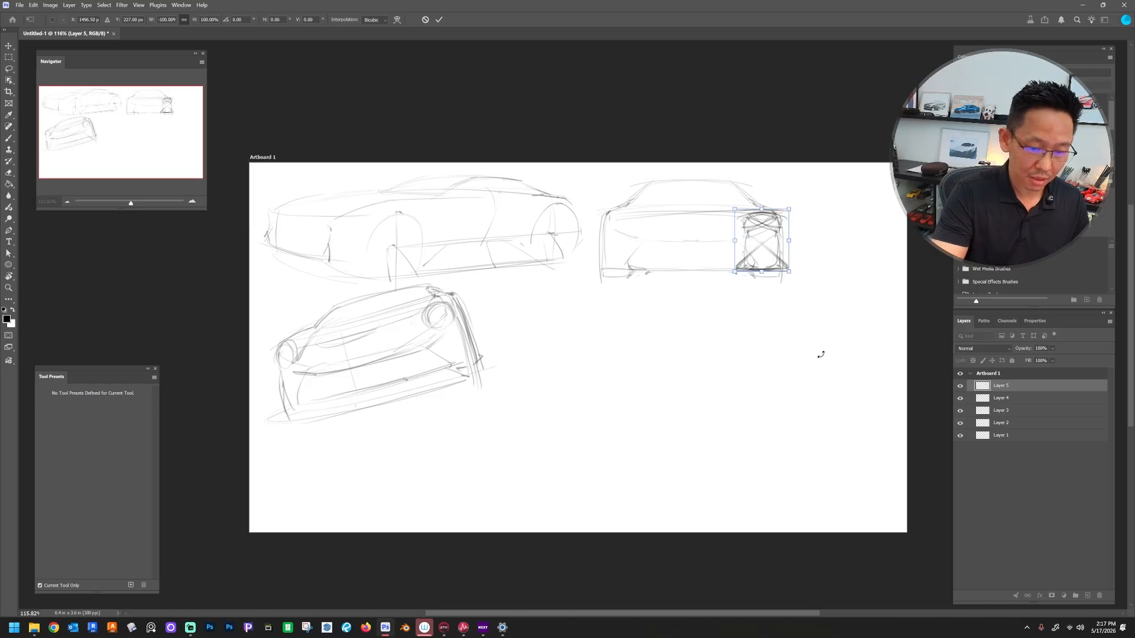
drag(764, 265, 629, 263)
key(Return)
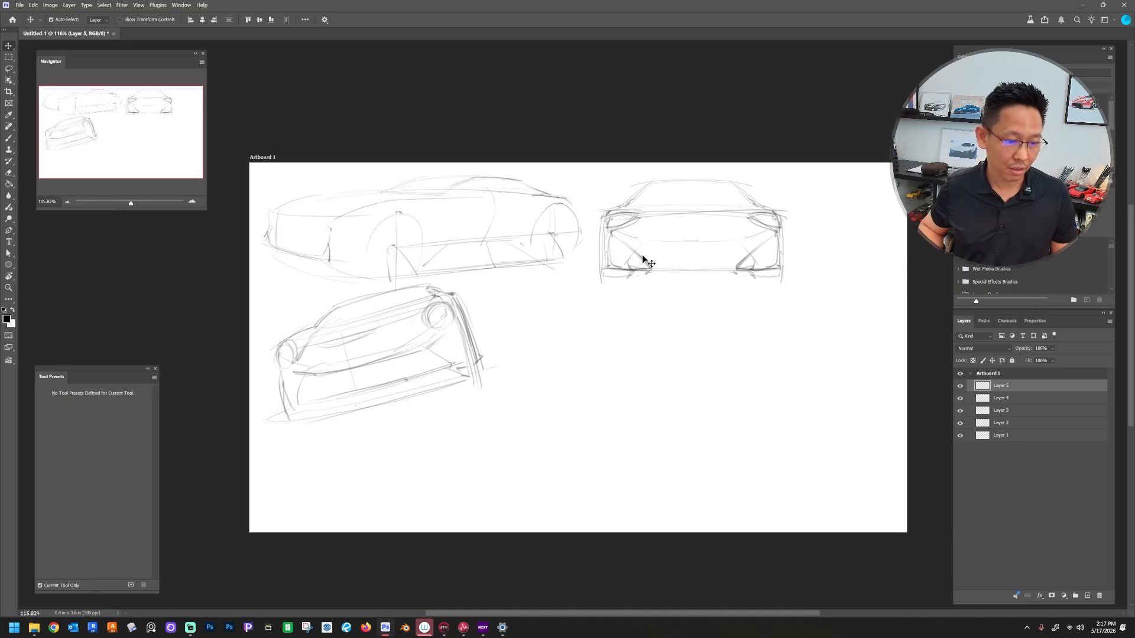
Step: Check the mirrored detail by toggling its visibility, and merge Layer 5 with Layer 4
click(960, 385)
click(960, 385)
click(1008, 399)
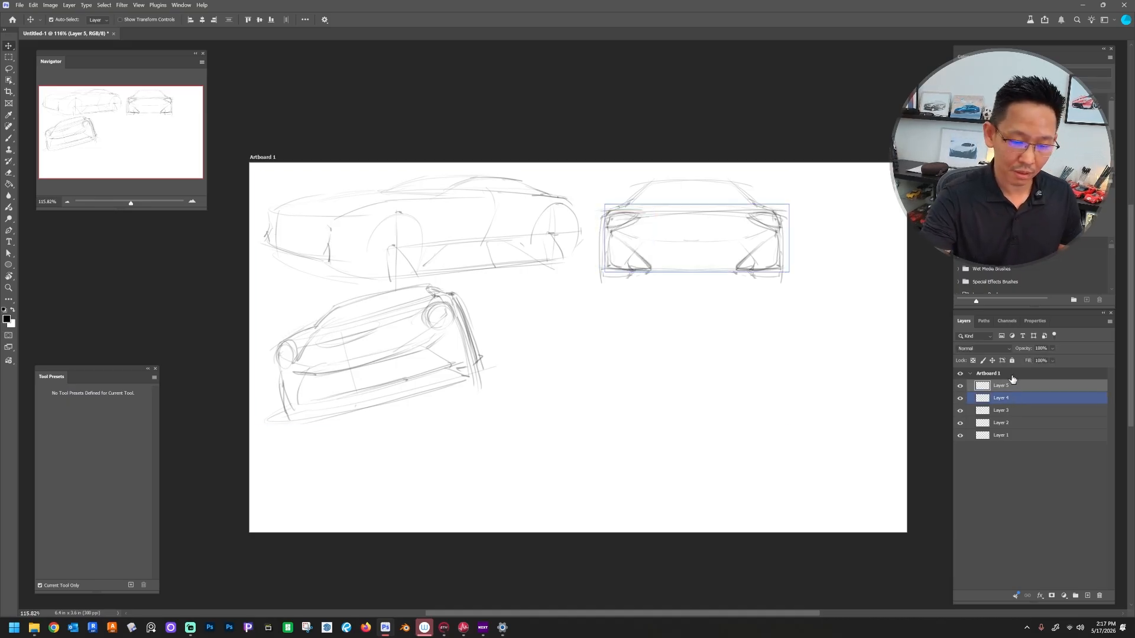
click(1012, 375)
click(1018, 389)
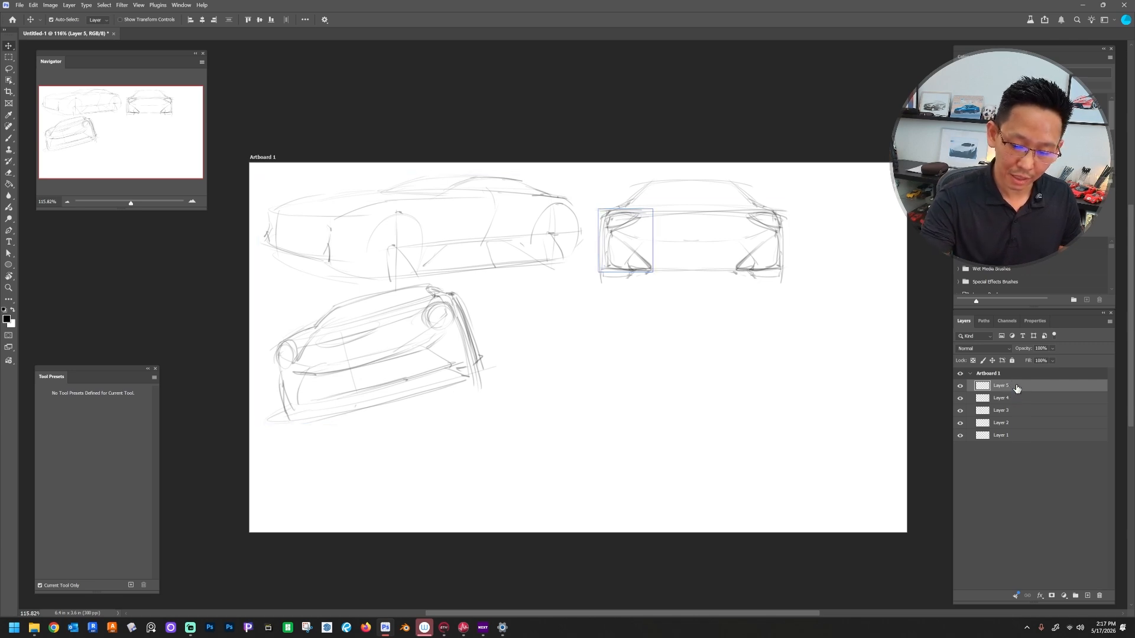
shift+click(1015, 399)
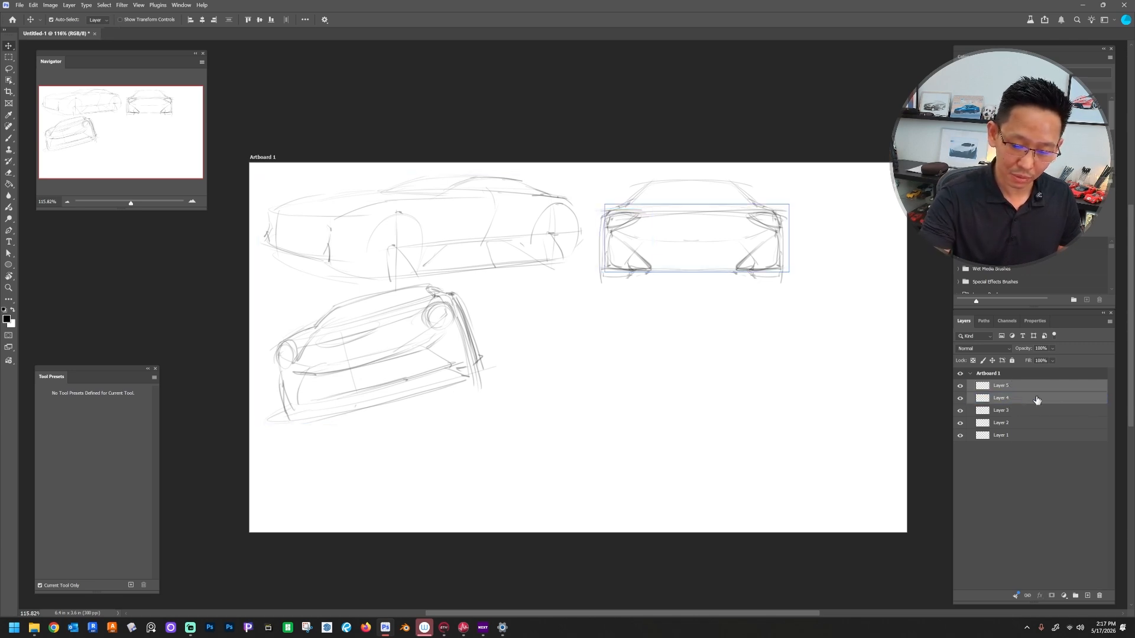
right_click(1018, 399)
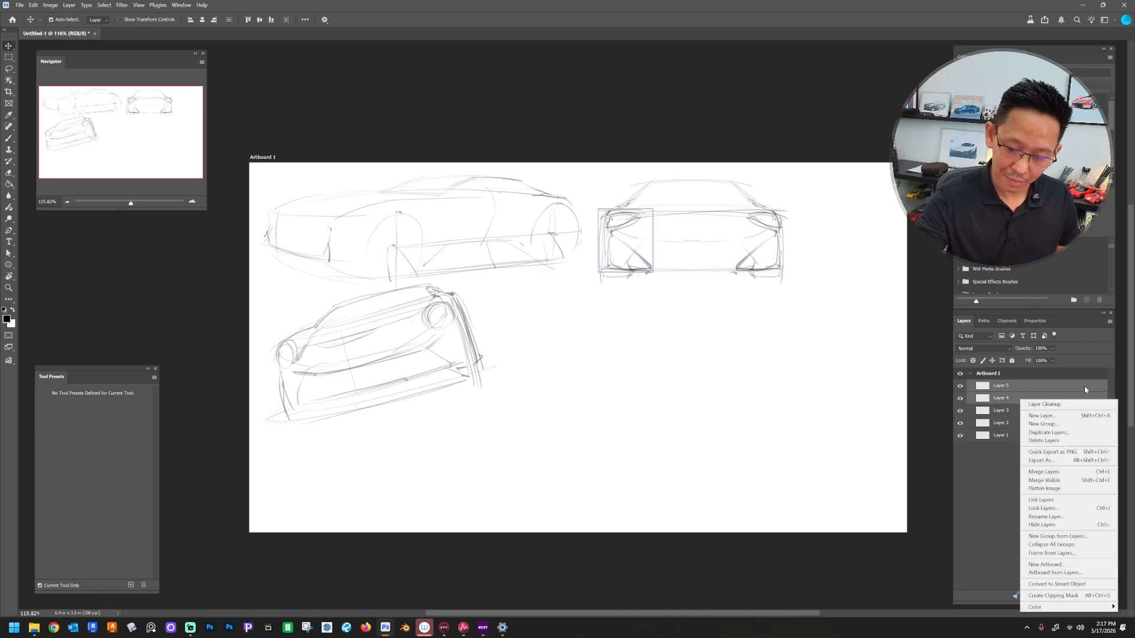
click(1064, 473)
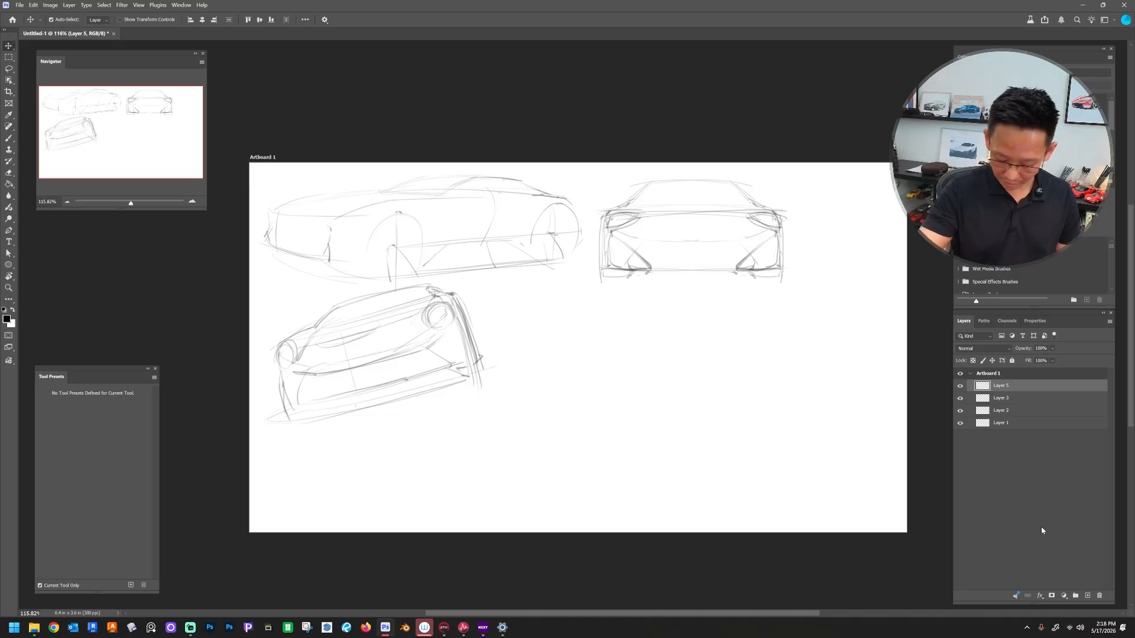
Step: Connect the front view's headlights with a line, darken the right headlight, and outline the grille opening between the lower intakes
key(b)
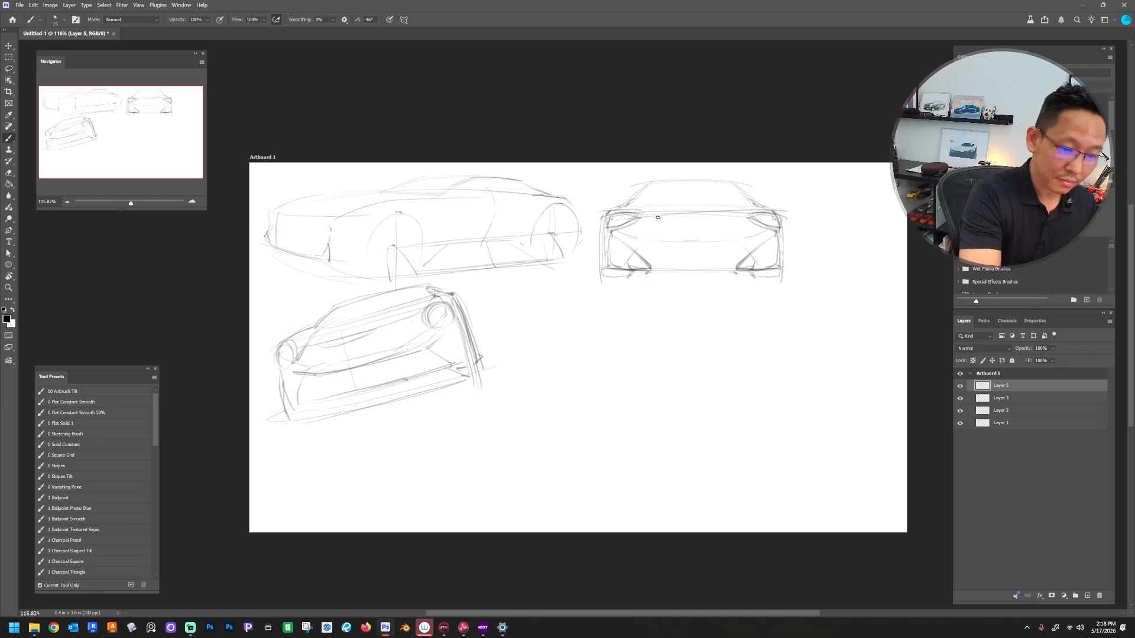
mouse_move(637, 218)
mouse_down()
mouse_move(768, 216)
mouse_move(783, 228)
mouse_up()
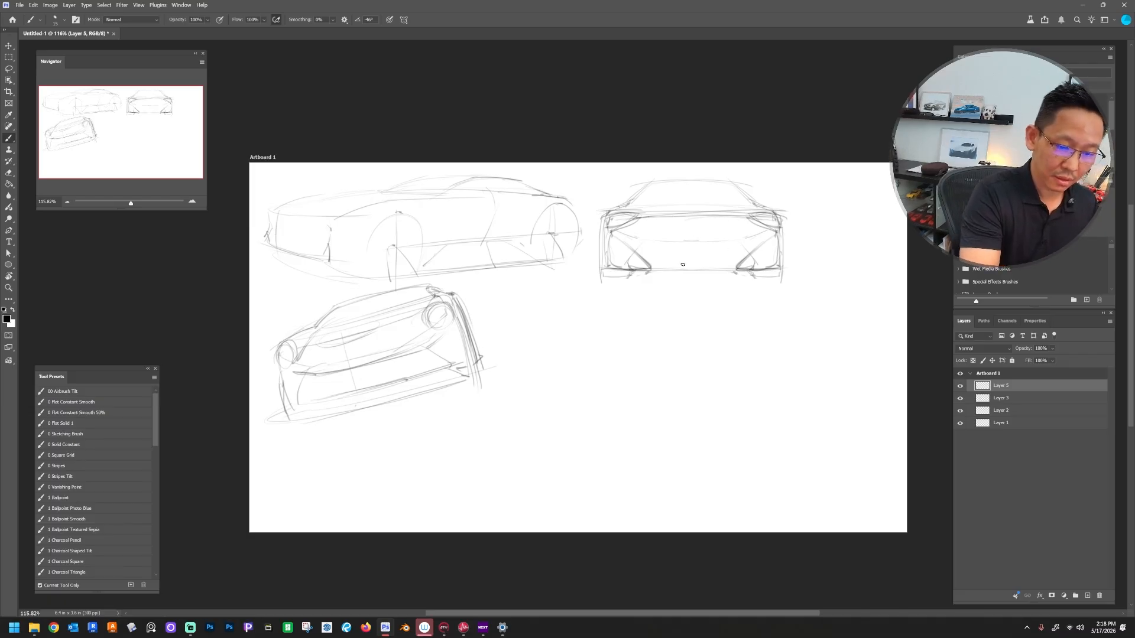
mouse_move(639, 246)
mouse_down()
mouse_move(757, 254)
mouse_move(649, 245)
mouse_move(750, 244)
mouse_move(667, 246)
mouse_move(761, 247)
mouse_move(748, 248)
mouse_move(760, 267)
mouse_move(747, 250)
mouse_move(757, 270)
mouse_move(735, 269)
mouse_move(783, 230)
mouse_move(782, 220)
mouse_move(752, 217)
mouse_move(780, 231)
mouse_move(773, 238)
mouse_move(777, 213)
mouse_move(746, 214)
mouse_move(776, 232)
mouse_move(759, 271)
mouse_up()
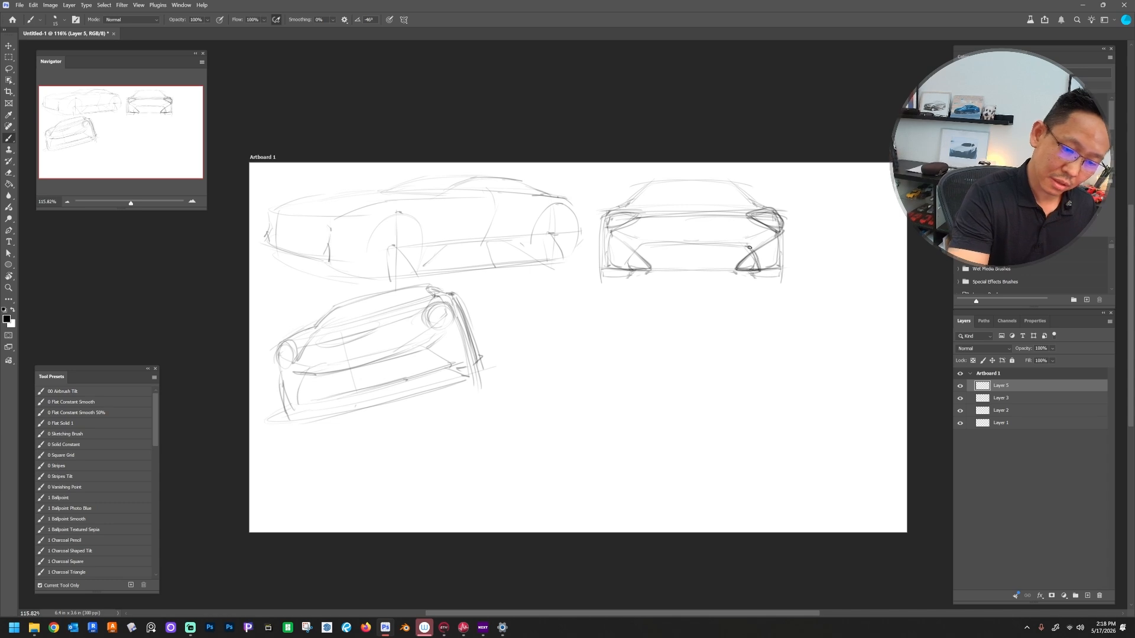
mouse_move(642, 246)
mouse_down()
mouse_move(626, 266)
mouse_move(705, 241)
mouse_move(756, 251)
mouse_up()
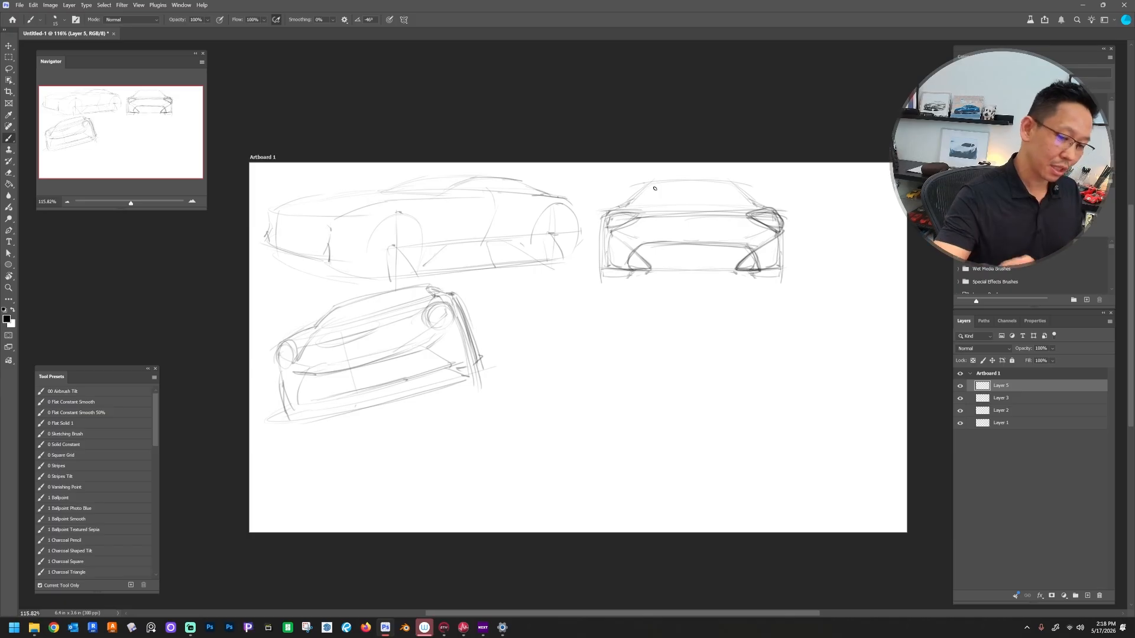
Step: On the straight front view, draw the windshield base line, the right tire's outer edge and base, and a short line inside the windshield
mouse_move(628, 206)
mouse_down()
mouse_move(642, 193)
mouse_move(767, 210)
mouse_up()
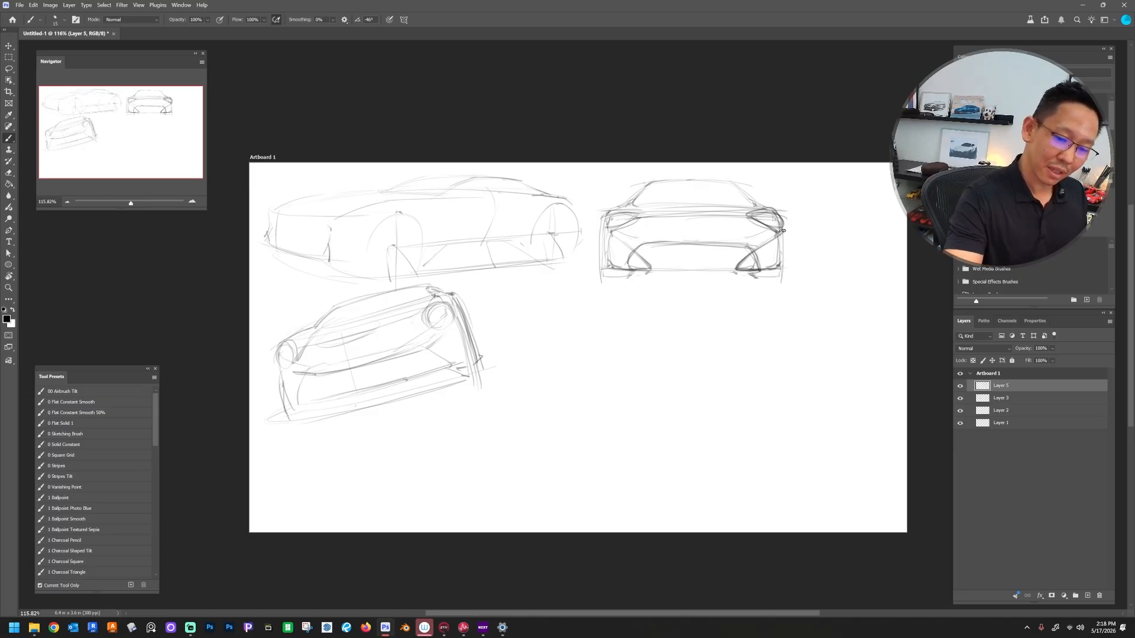
drag(784, 240, 792, 278)
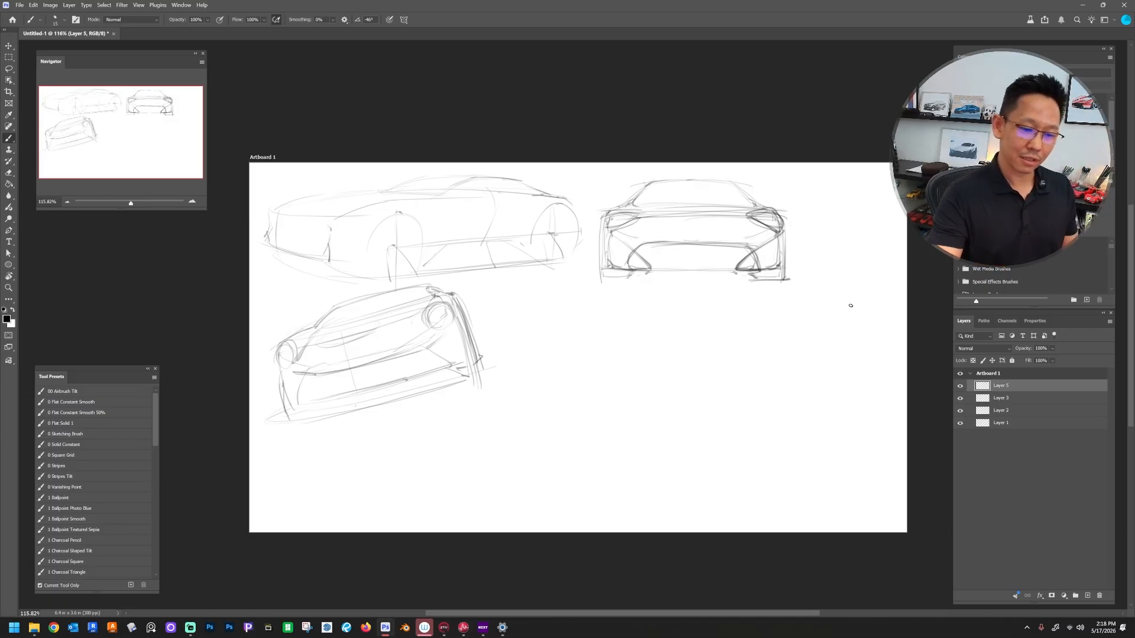
drag(715, 192, 735, 193)
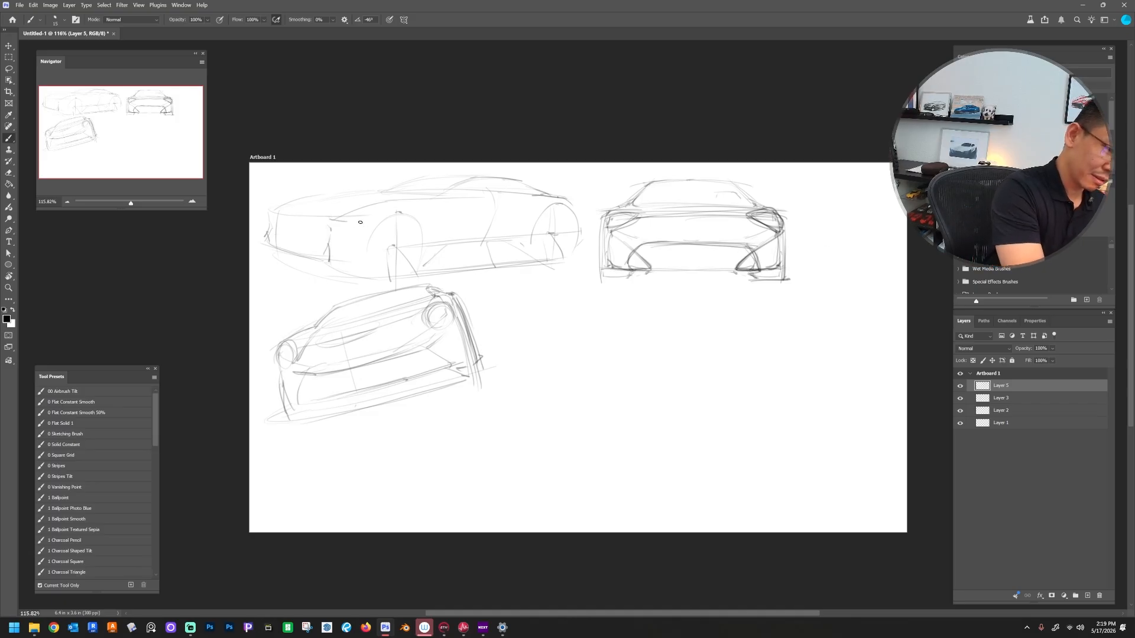
Step: Add a headlight to the three-quarter car, and darken the right headlight and left body edge of the tilted front view
drag(331, 219, 381, 215)
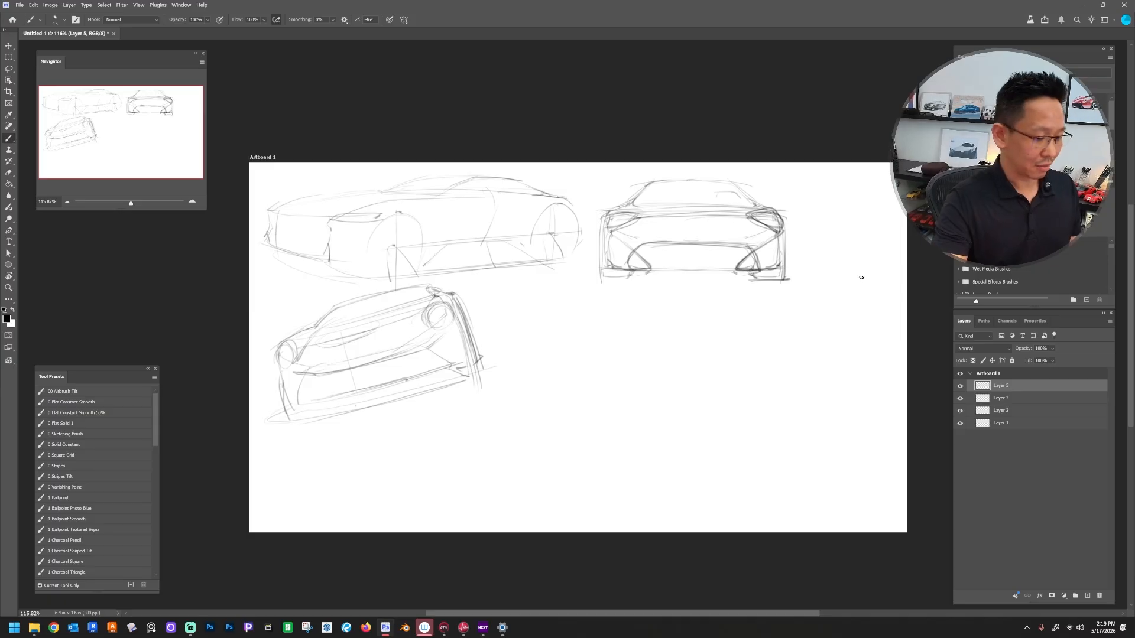
mouse_move(436, 308)
mouse_down()
mouse_move(437, 325)
mouse_move(449, 312)
mouse_up()
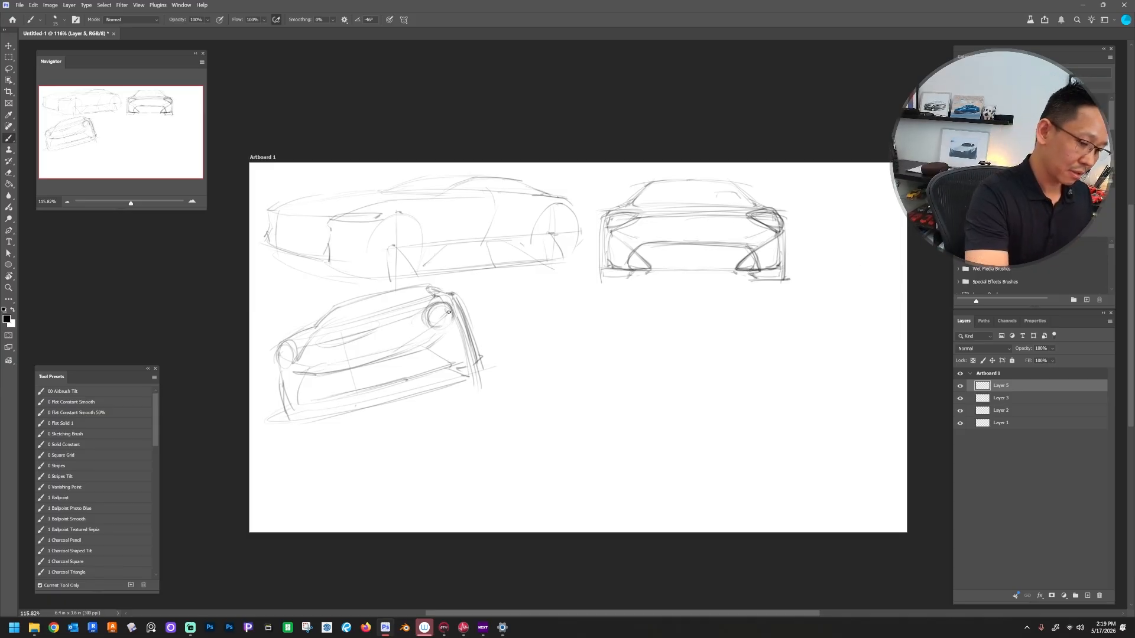
mouse_move(286, 342)
mouse_down()
mouse_move(278, 372)
mouse_move(288, 420)
mouse_up()
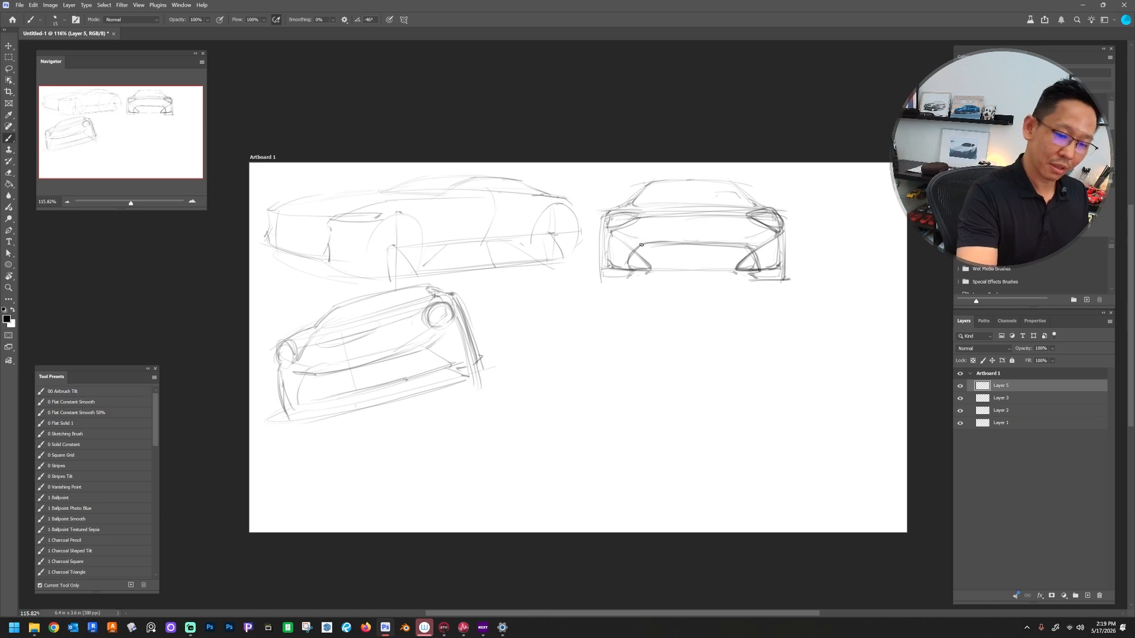
Step: Darken the grille's upper edge on the straight front view and sketch side mirrors on both sides of the windshield
drag(641, 244, 766, 241)
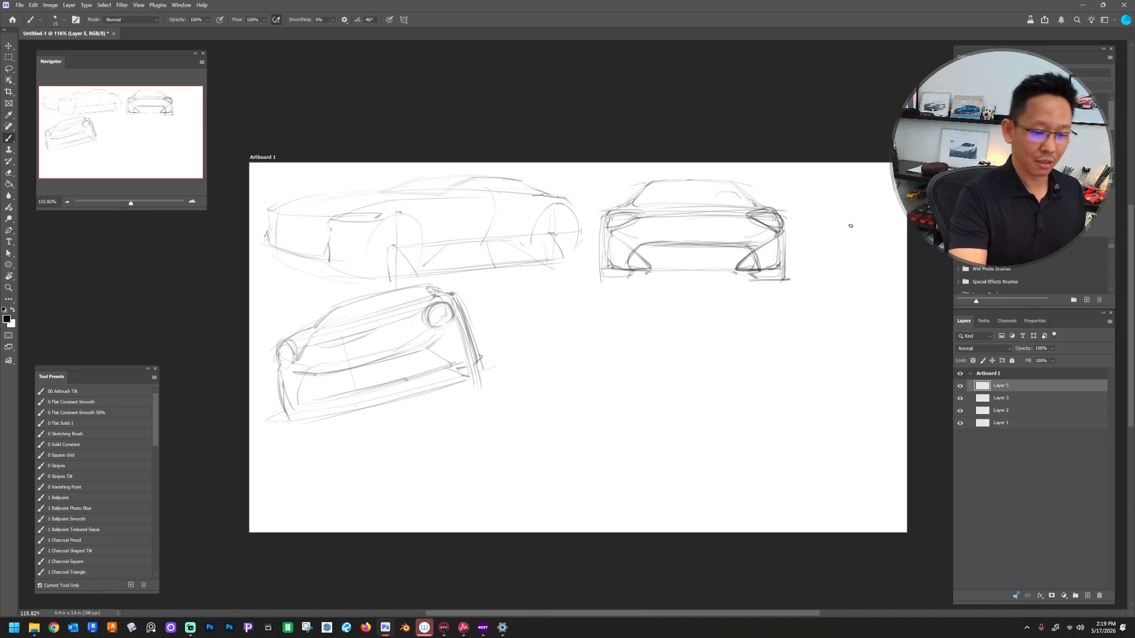
drag(639, 191, 615, 203)
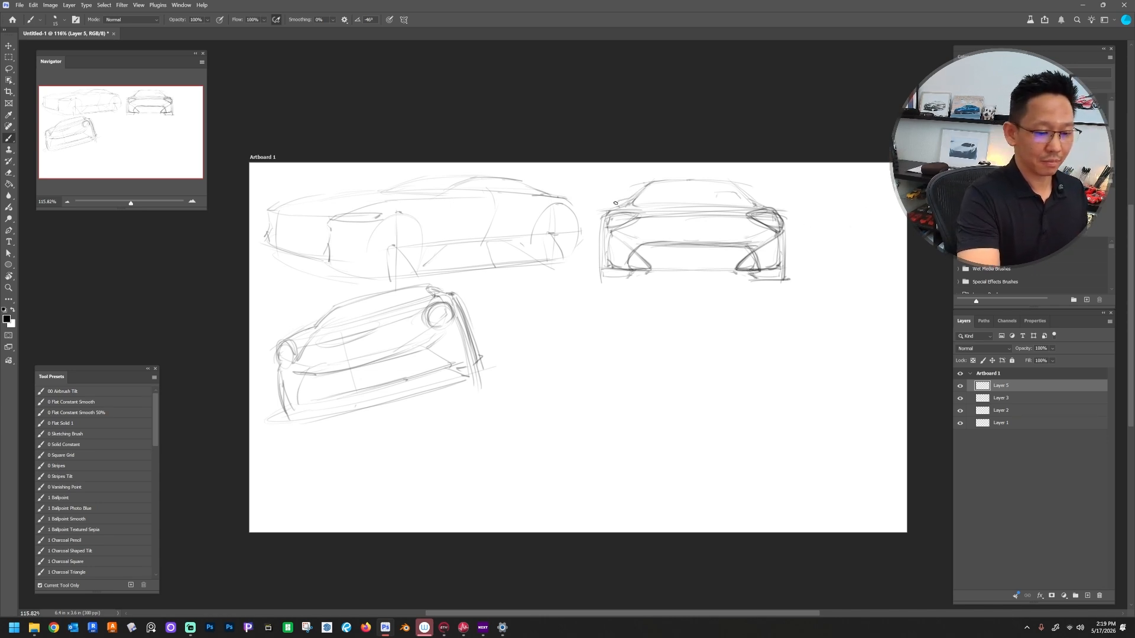
drag(755, 199, 775, 204)
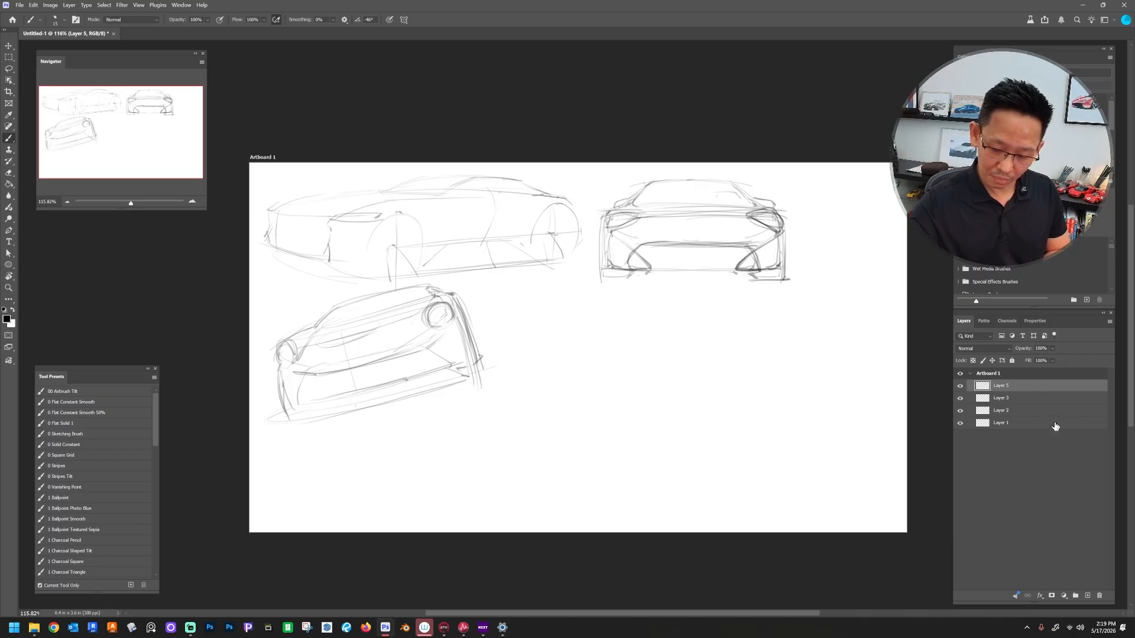
Step: Merge all four sketch layers on the artboard into one layer
shift+click(1033, 424)
right_click(1055, 406)
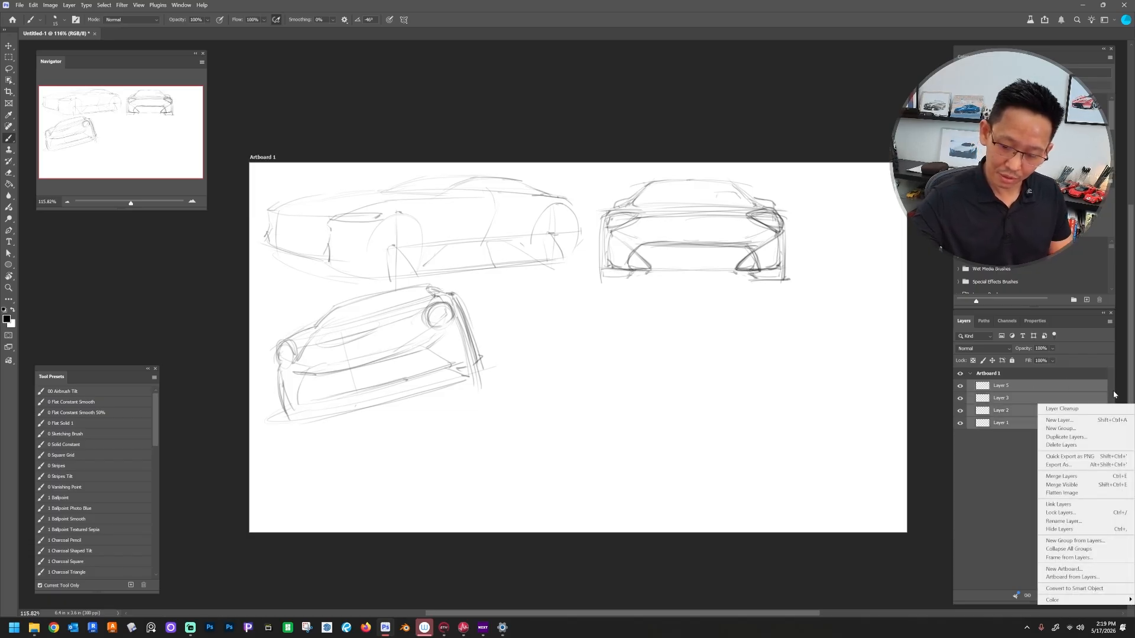
click(1084, 478)
Step: Lasso the straight front view, copy it to a new layer, and place the copy in the artboard's lower right, scaled to about 160%
key(l)
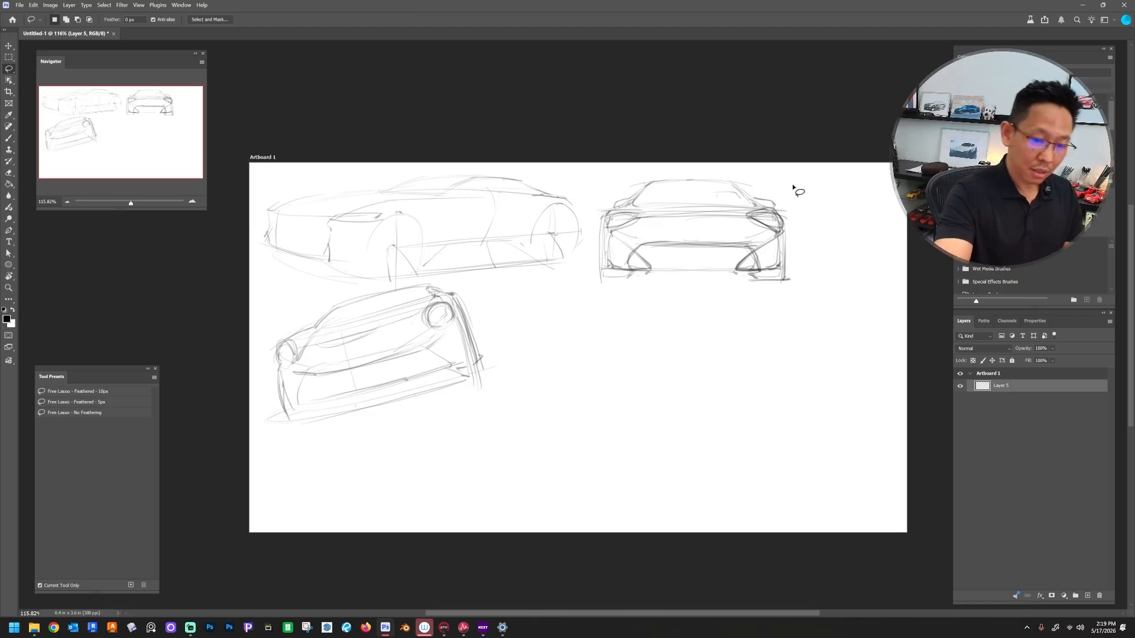
mouse_move(798, 175)
mouse_down()
mouse_move(722, 146)
mouse_move(604, 197)
mouse_move(586, 295)
mouse_move(801, 315)
mouse_move(793, 158)
mouse_up()
key(ctrl+j)
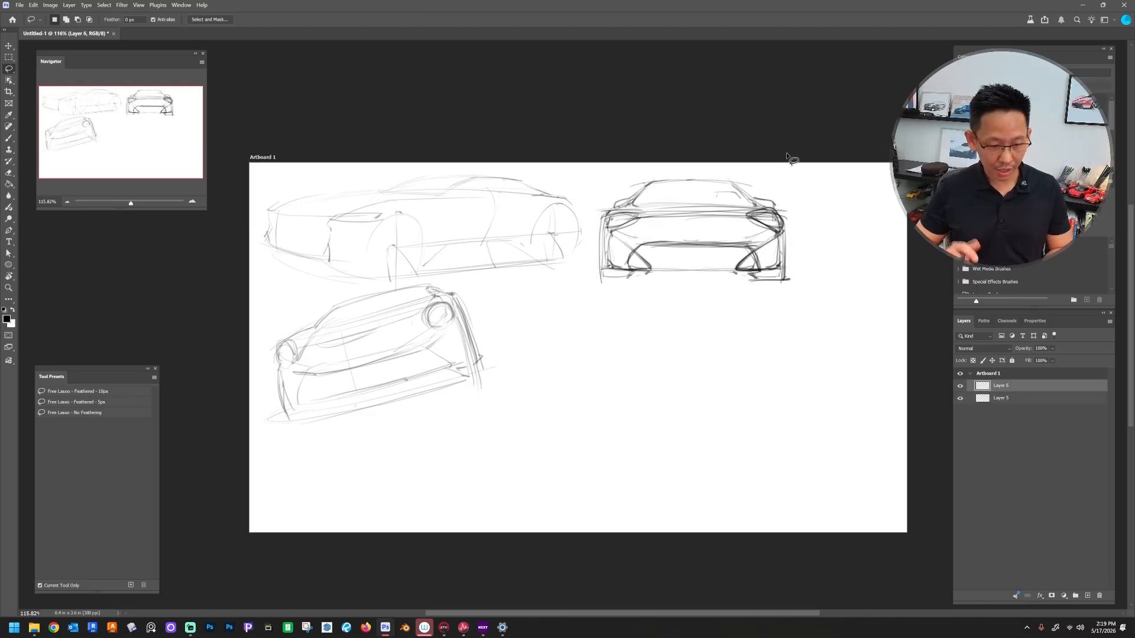
key(ctrl+t)
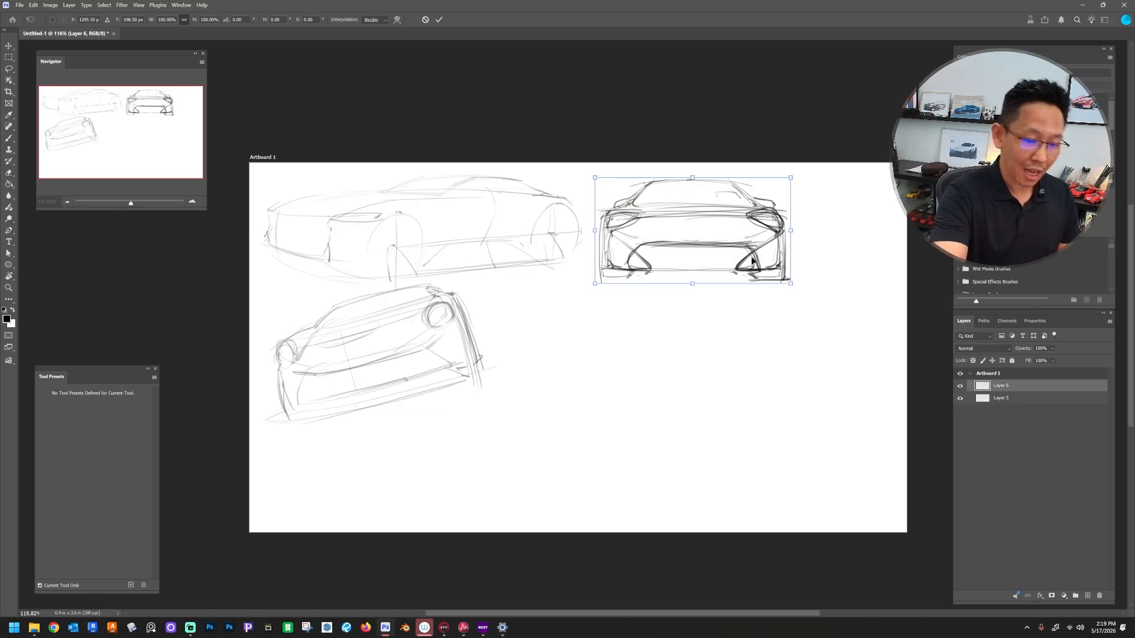
mouse_move(757, 260)
mouse_down()
mouse_move(659, 419)
mouse_move(657, 370)
mouse_up()
drag(693, 405, 826, 507)
drag(742, 457, 767, 481)
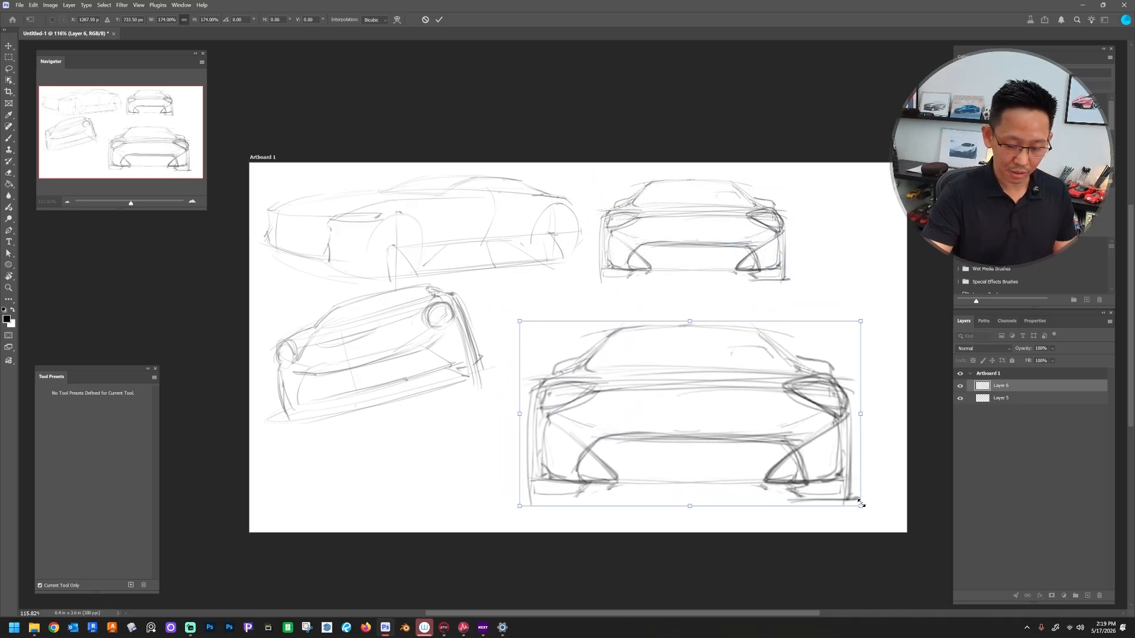
mouse_move(860, 506)
mouse_down()
mouse_move(832, 490)
mouse_move(826, 459)
mouse_up()
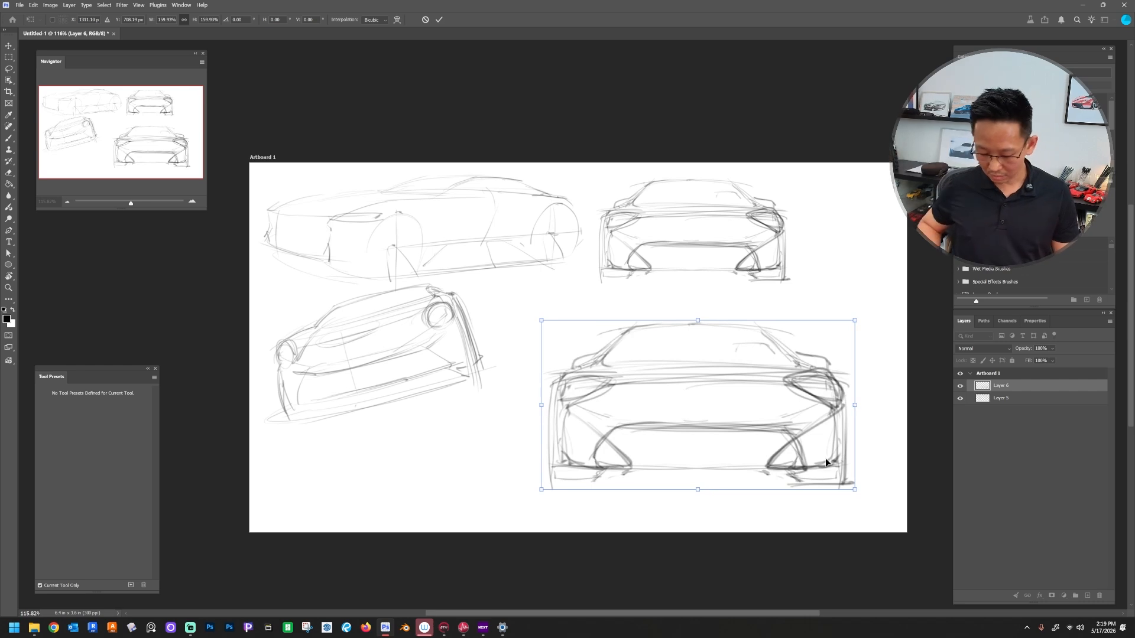
key(Return)
Step: Create a new layer above the enlarged front view and choose the 00 Airbrush Tilt brush preset
key(l)
key(e)
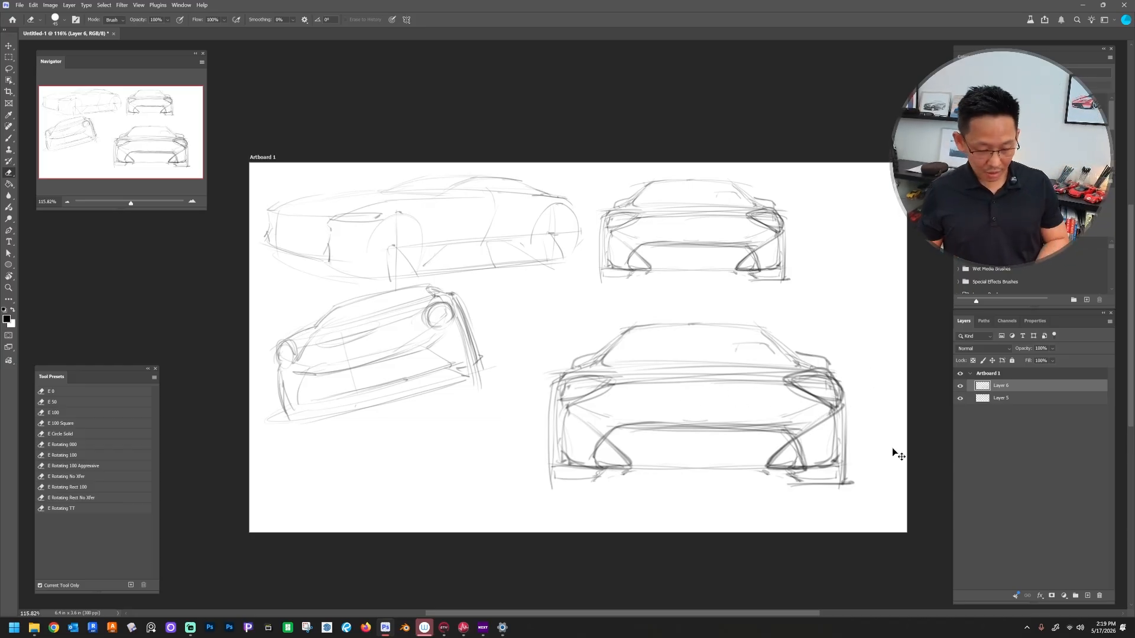
key(ctrl+shift+n)
key(Return)
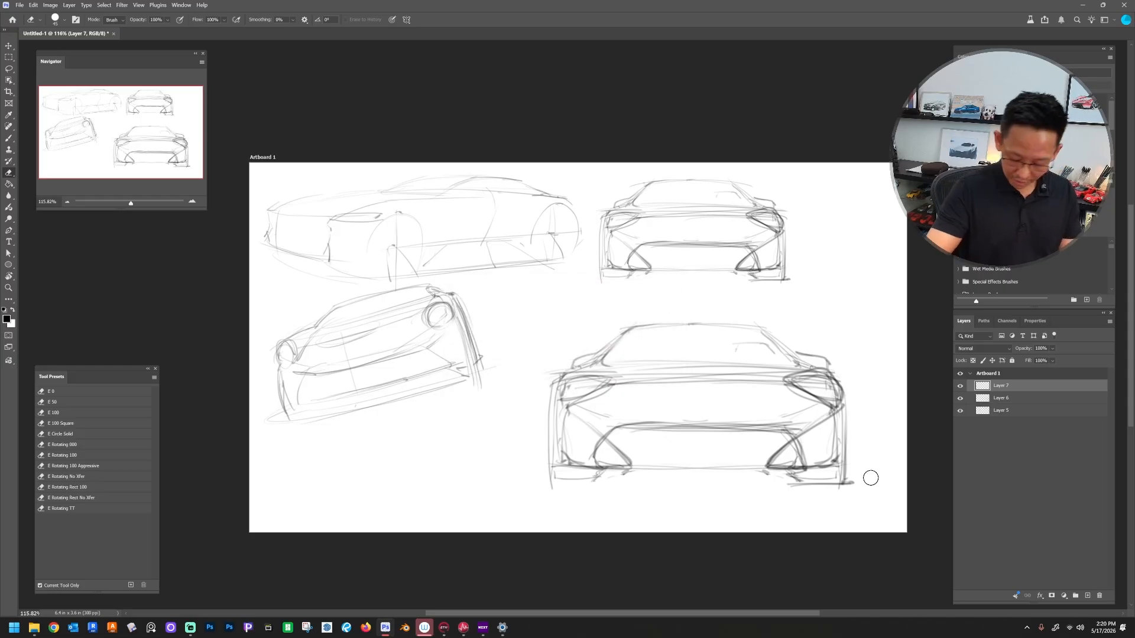
key(b)
click(98, 391)
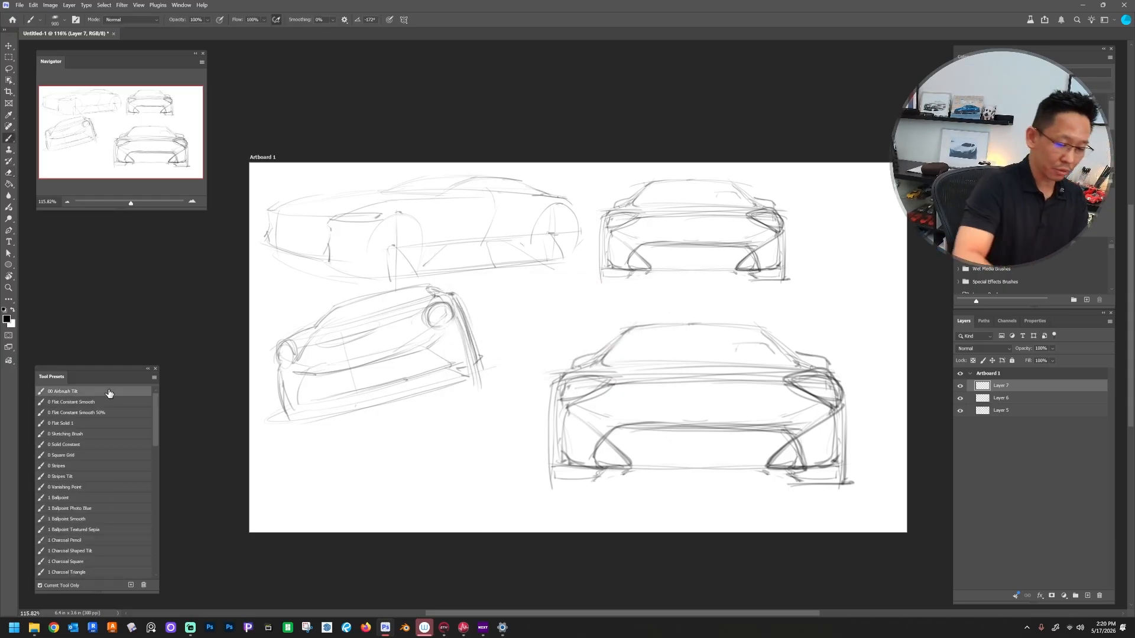
key(l)
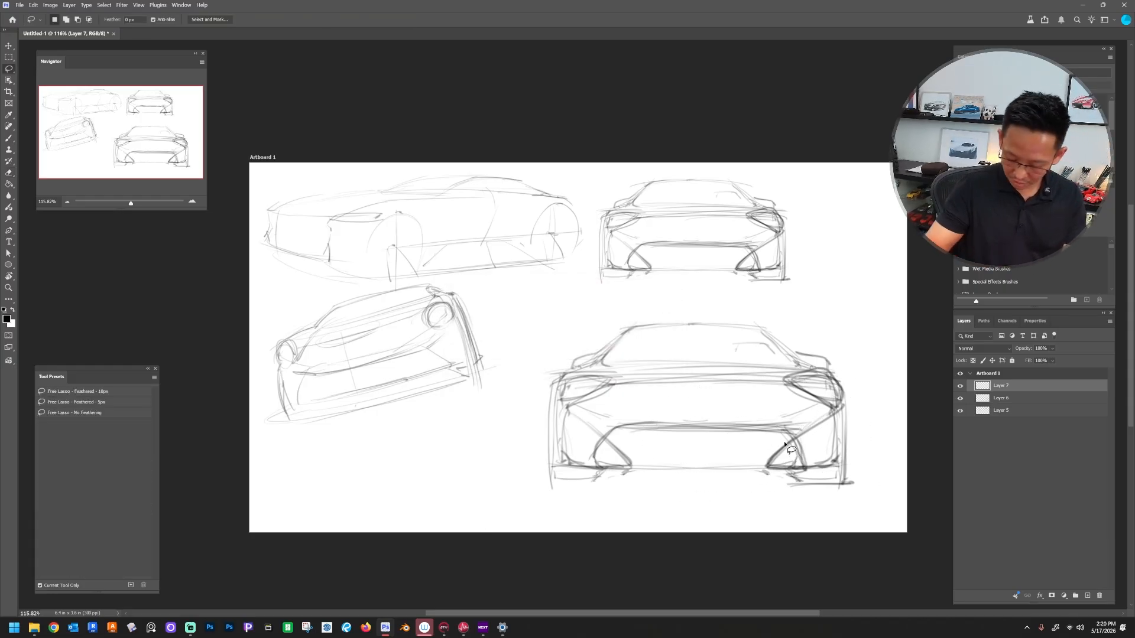
mouse_move(565, 418)
mouse_down()
mouse_move(970, 417)
mouse_move(354, 387)
mouse_move(564, 417)
mouse_up()
key(b)
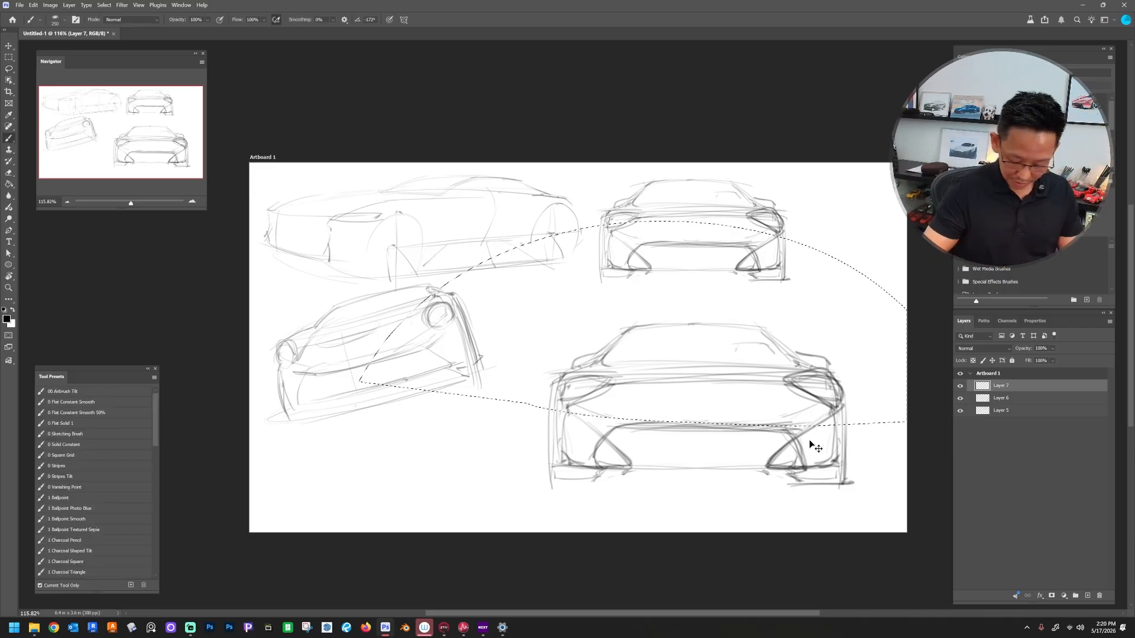
key(ctrl+d)
Step: Lasso the enlarged car's upper body above the grille, and subtract the excess selection beyond its left side
key(l)
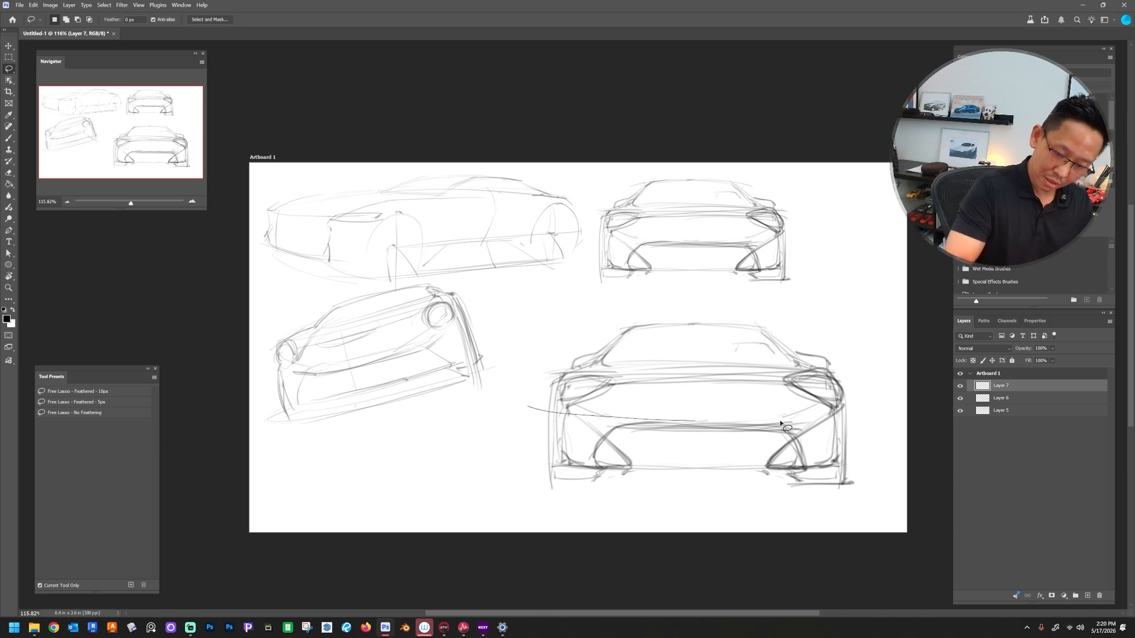
drag(928, 372, 363, 563)
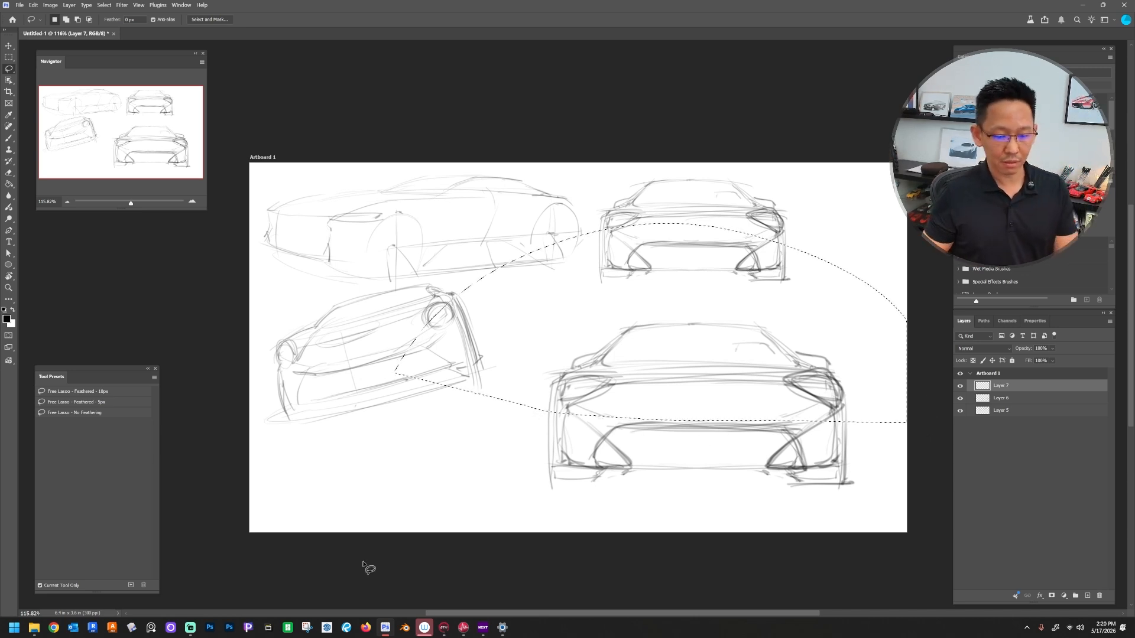
key(alt)
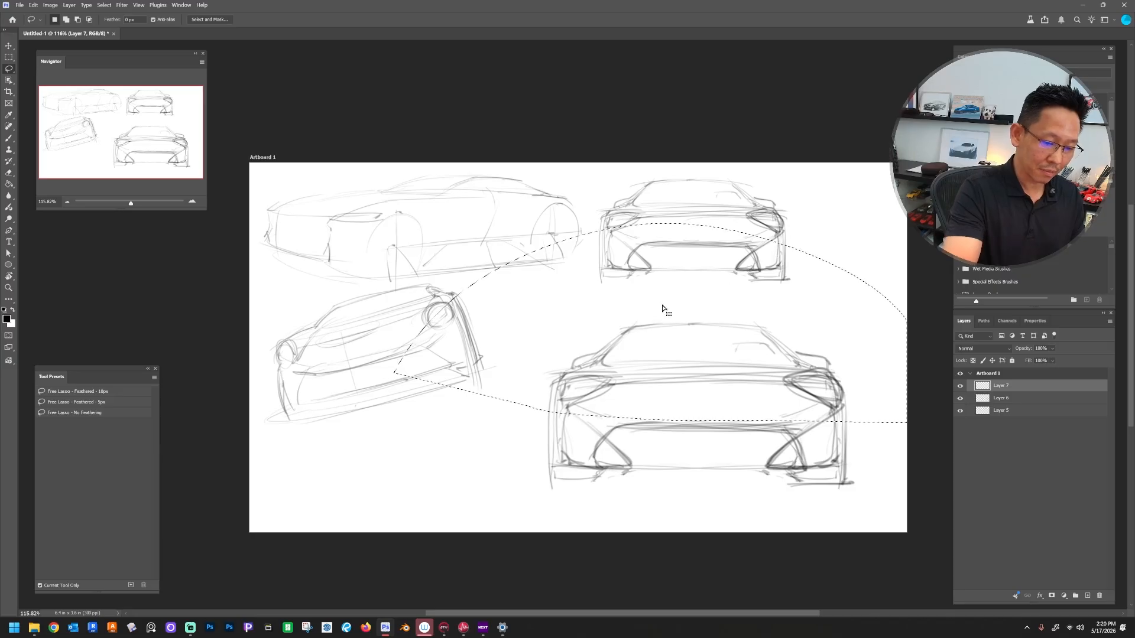
key(alt)
mouse_move(631, 319)
mouse_down()
mouse_move(551, 402)
mouse_move(357, 251)
mouse_move(662, 225)
mouse_up()
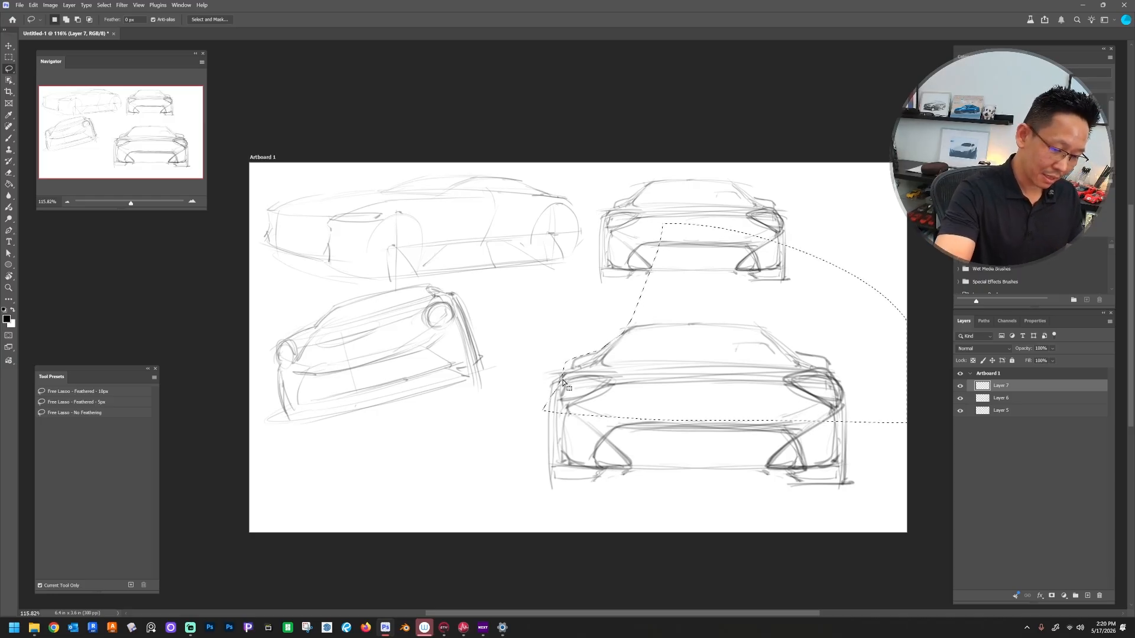
mouse_move(557, 373)
alt+mouse_down()
mouse_move(530, 465)
mouse_move(496, 320)
alt+mouse_up()
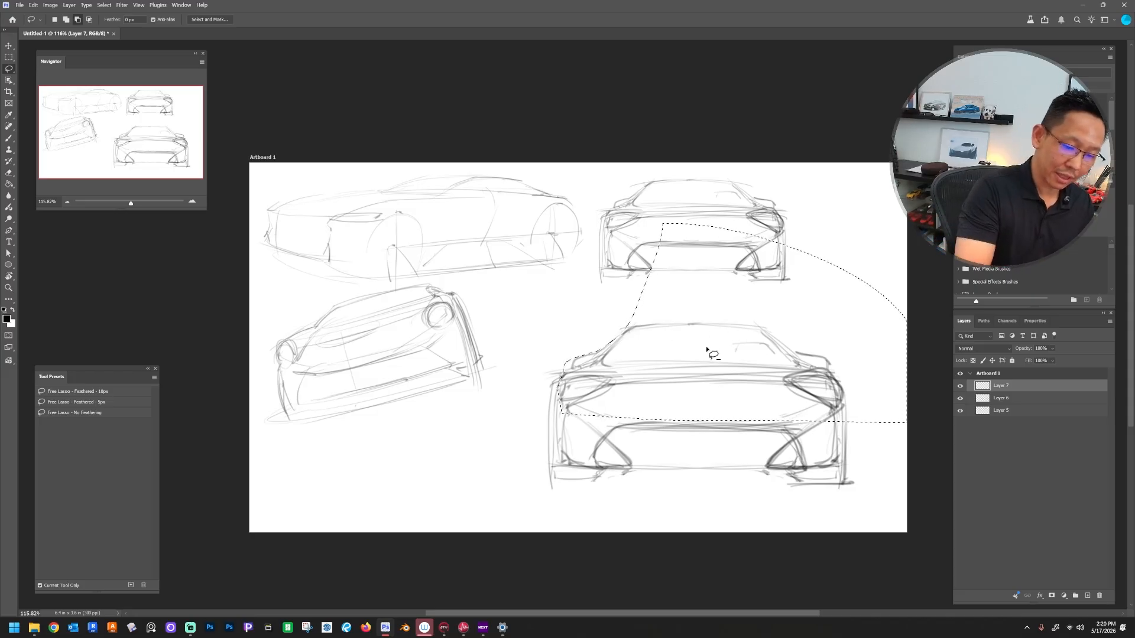
Step: Subtract the areas above the roofline and beyond the right side of the enlarged car from the selection
mouse_move(614, 336)
mouse_down()
mouse_move(843, 325)
mouse_move(798, 155)
mouse_move(644, 219)
mouse_up()
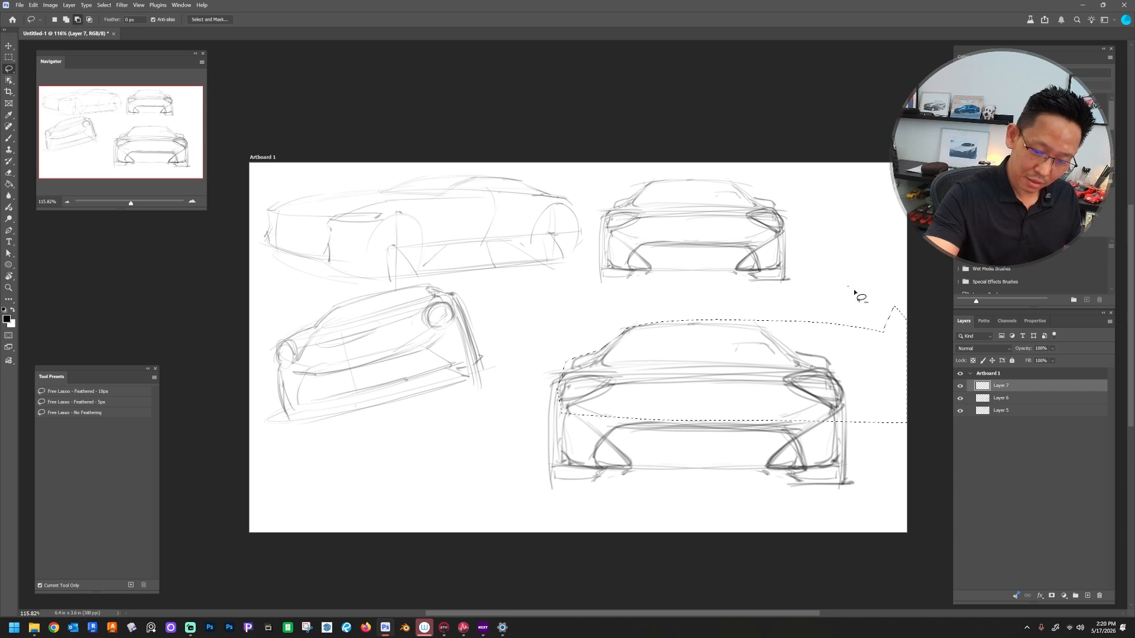
mouse_move(854, 292)
alt+mouse_down()
mouse_move(894, 313)
mouse_move(863, 286)
alt+mouse_up()
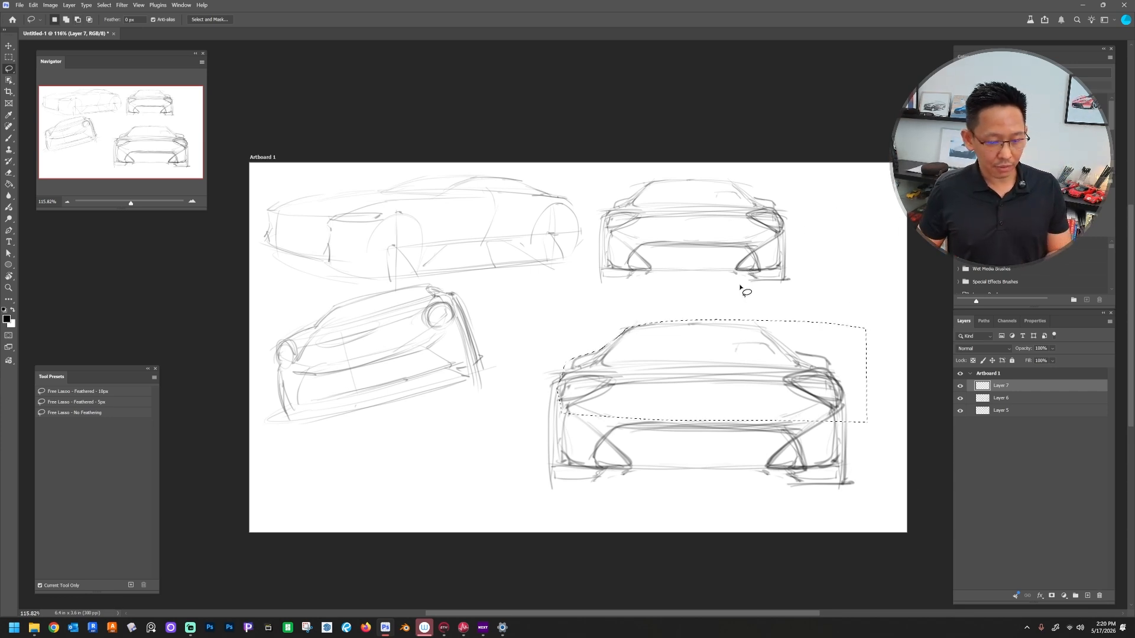
mouse_move(740, 288)
alt+mouse_down()
mouse_move(785, 291)
mouse_move(889, 436)
mouse_move(720, 294)
alt+mouse_up()
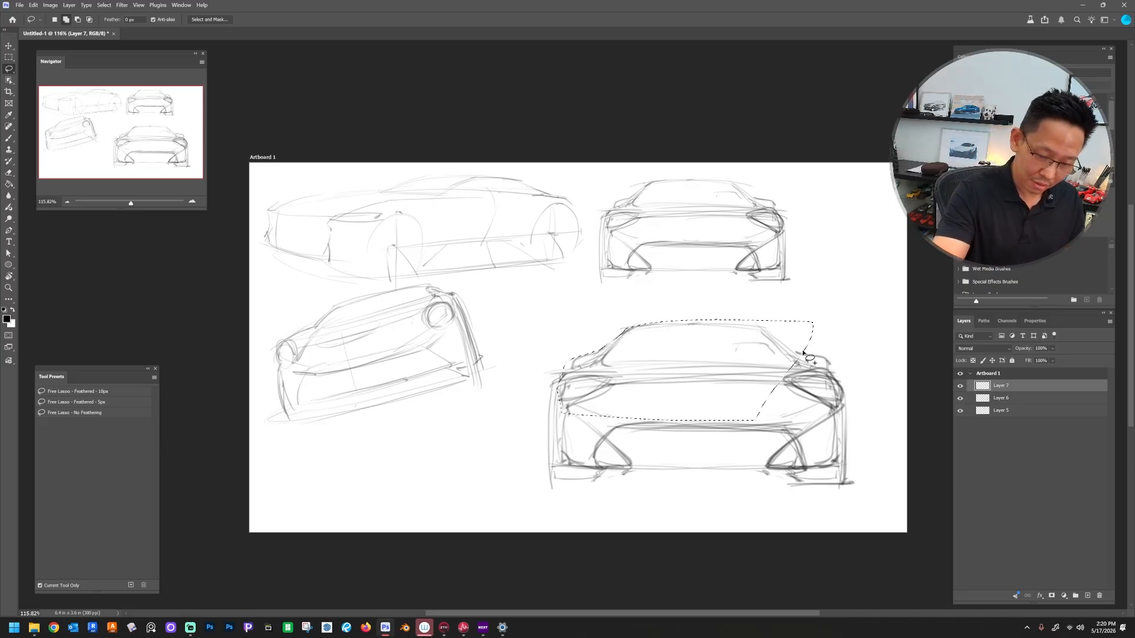
Step: Add the right mirror and fender contour to the selection, and trim its lower edge to a smooth curve above the grille
mouse_move(814, 362)
shift+mouse_down()
mouse_move(802, 535)
mouse_move(593, 496)
shift+mouse_up()
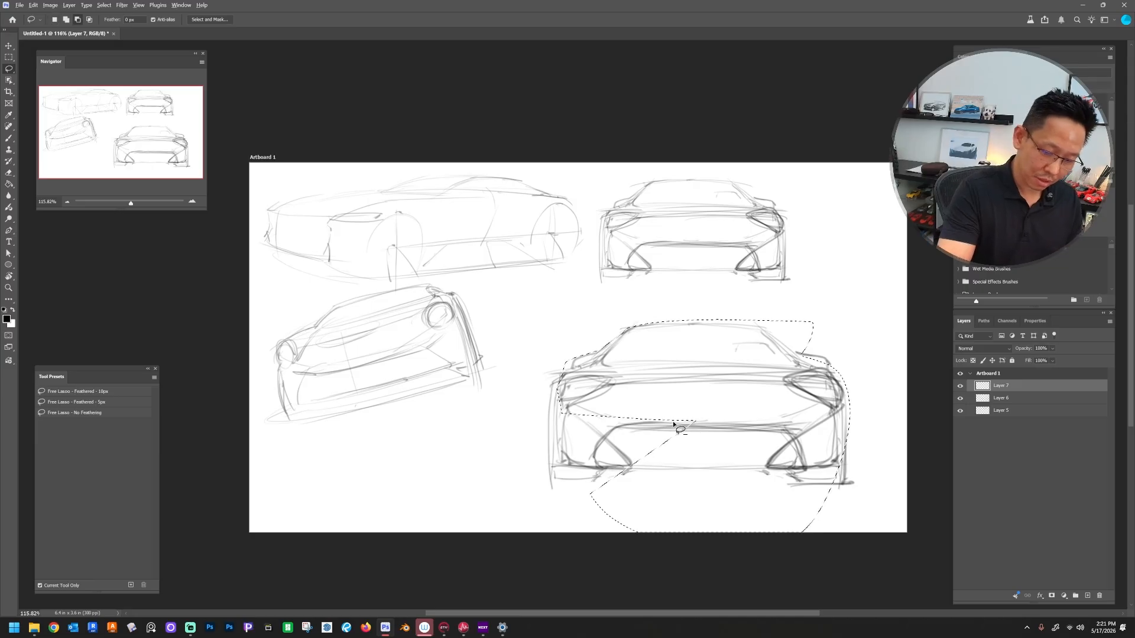
mouse_move(675, 424)
alt+mouse_down()
mouse_move(808, 418)
mouse_move(558, 572)
mouse_move(376, 540)
alt+mouse_up()
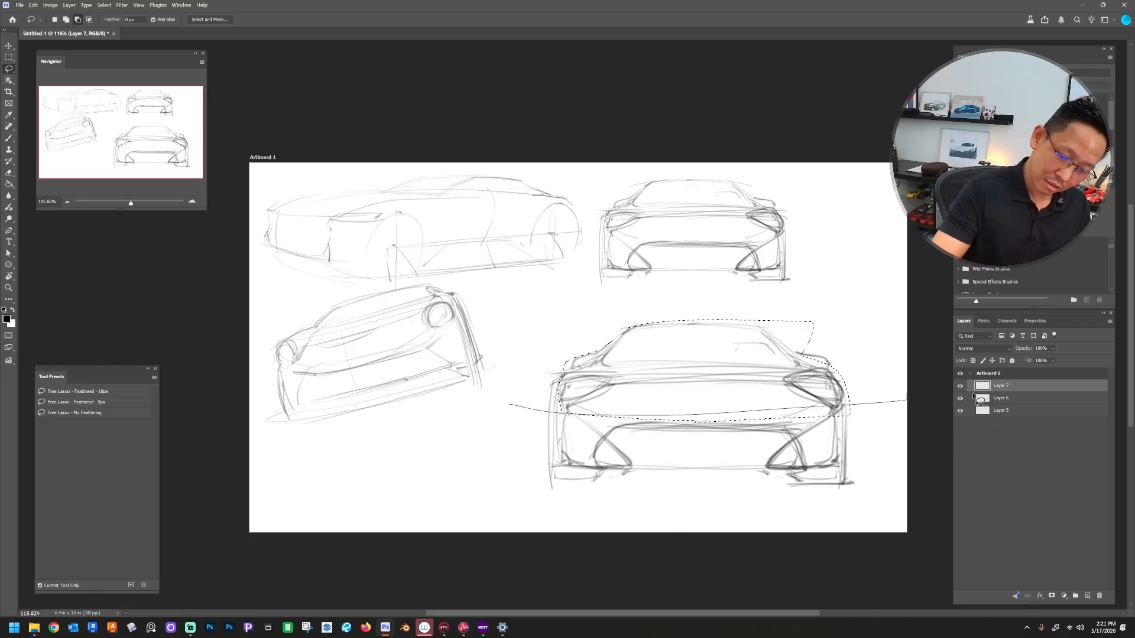
mouse_move(973, 395)
mouse_down()
mouse_move(600, 539)
mouse_move(540, 544)
mouse_up()
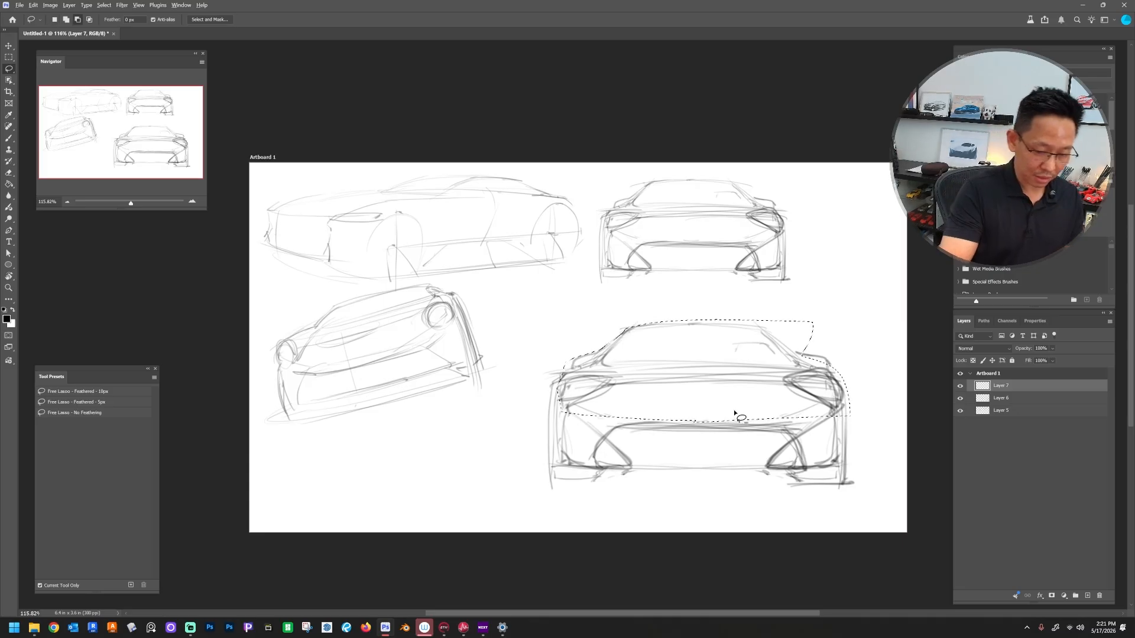
mouse_move(839, 421)
mouse_down()
mouse_move(939, 464)
mouse_move(532, 595)
mouse_up()
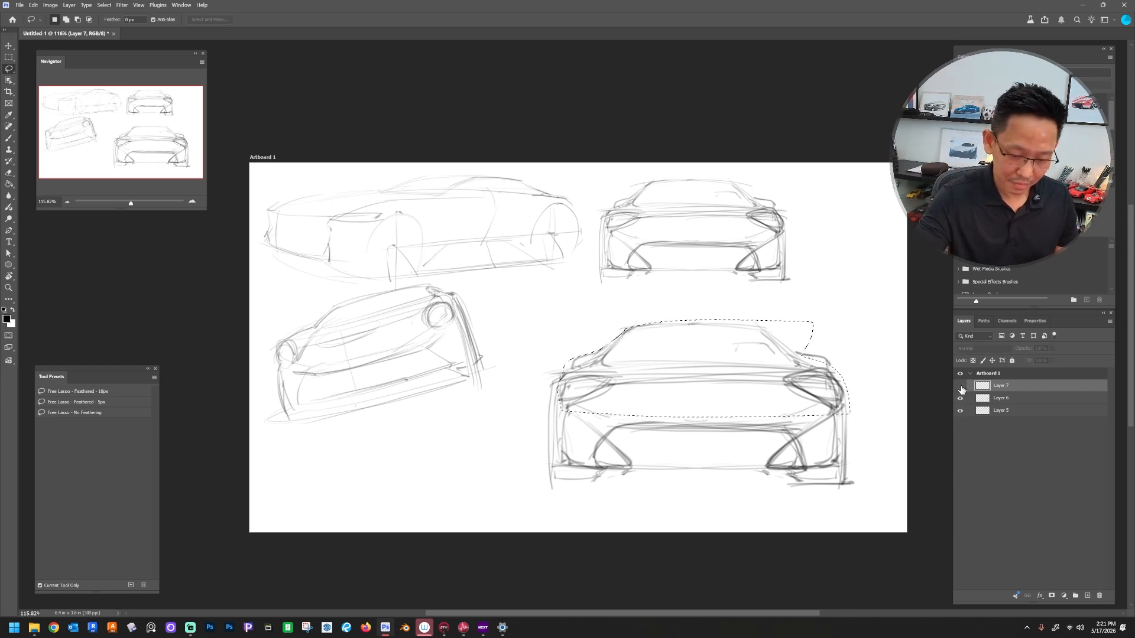
Step: Enlarge the airbrush and shade the selected hood and windshield with a soft grey gradient, and switch to the Eraser
key(b)
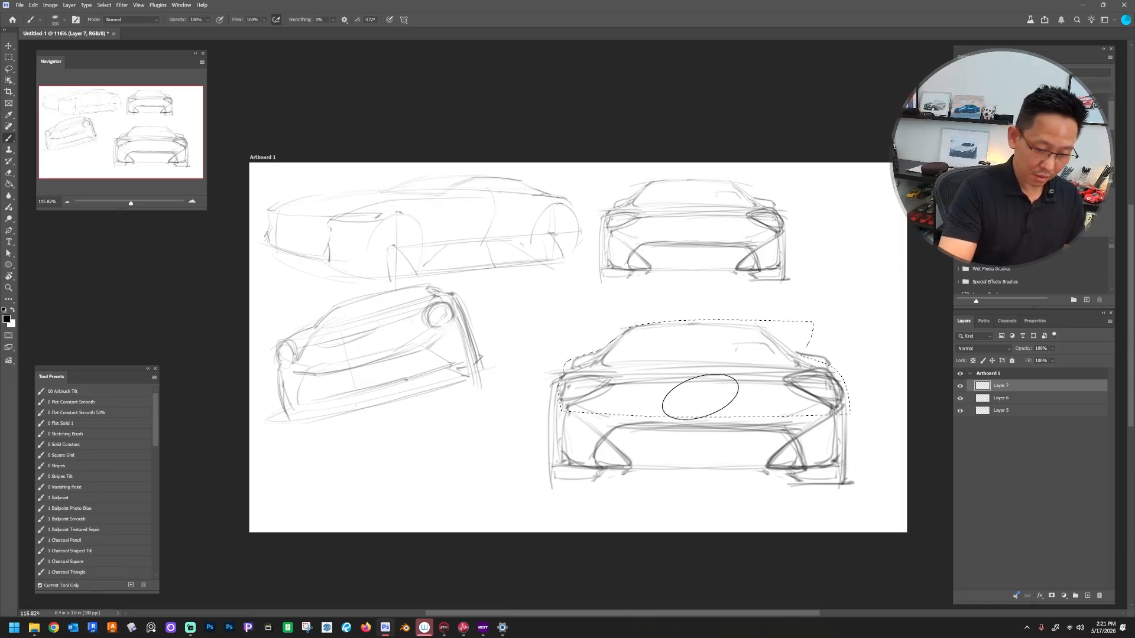
key(bracketright)
key(bracketright)
key(bracketright)
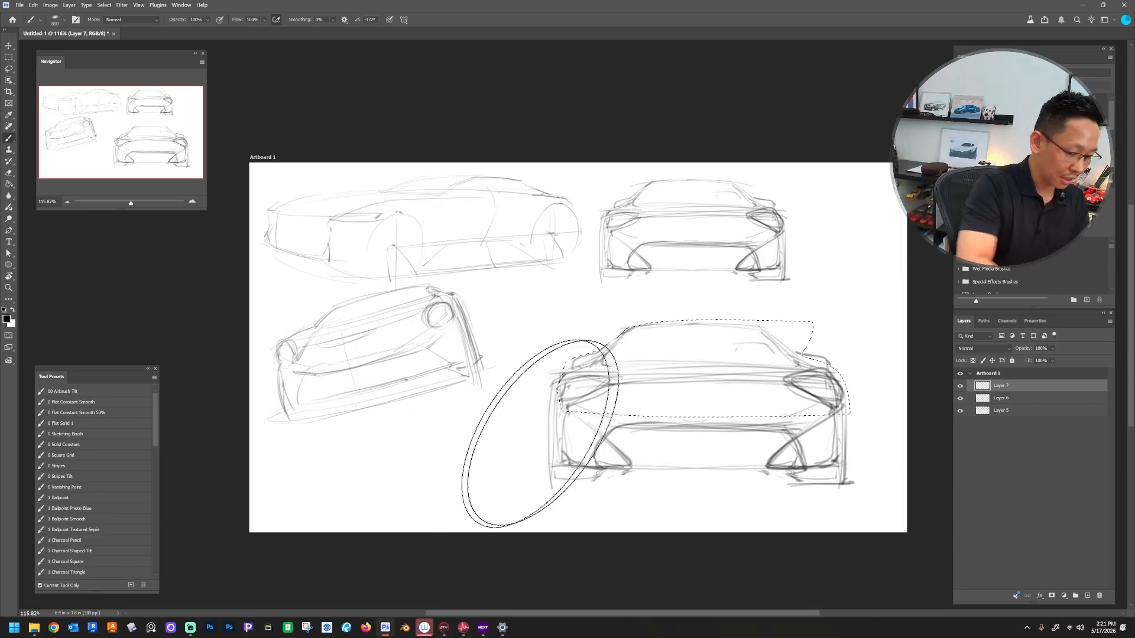
mouse_move(662, 416)
mouse_down()
mouse_move(631, 425)
mouse_move(684, 416)
mouse_move(816, 425)
mouse_up()
key(e)
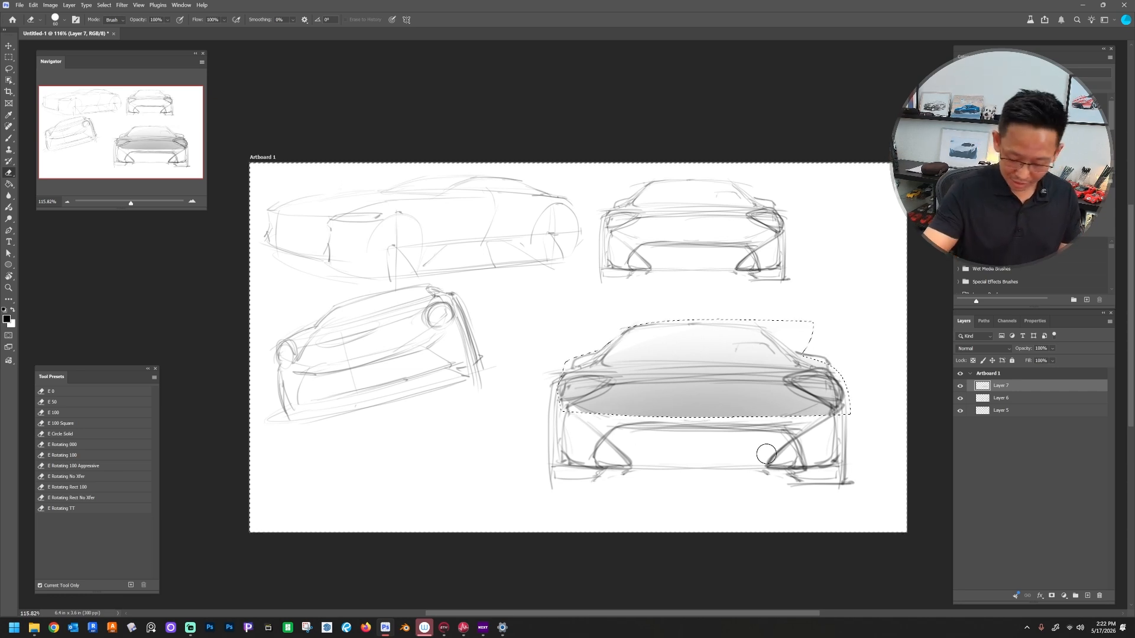
Step: Add a new layer and airbrush a dark grey gradient over the grille and lower front of the enlarged car with a smaller brush
click(1087, 595)
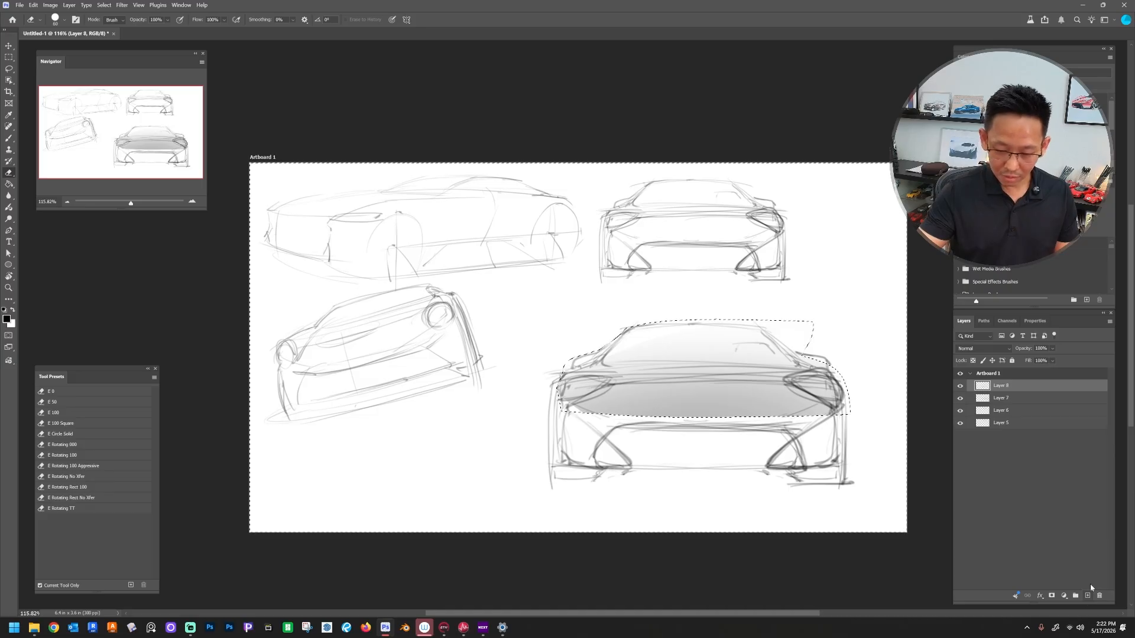
key(b)
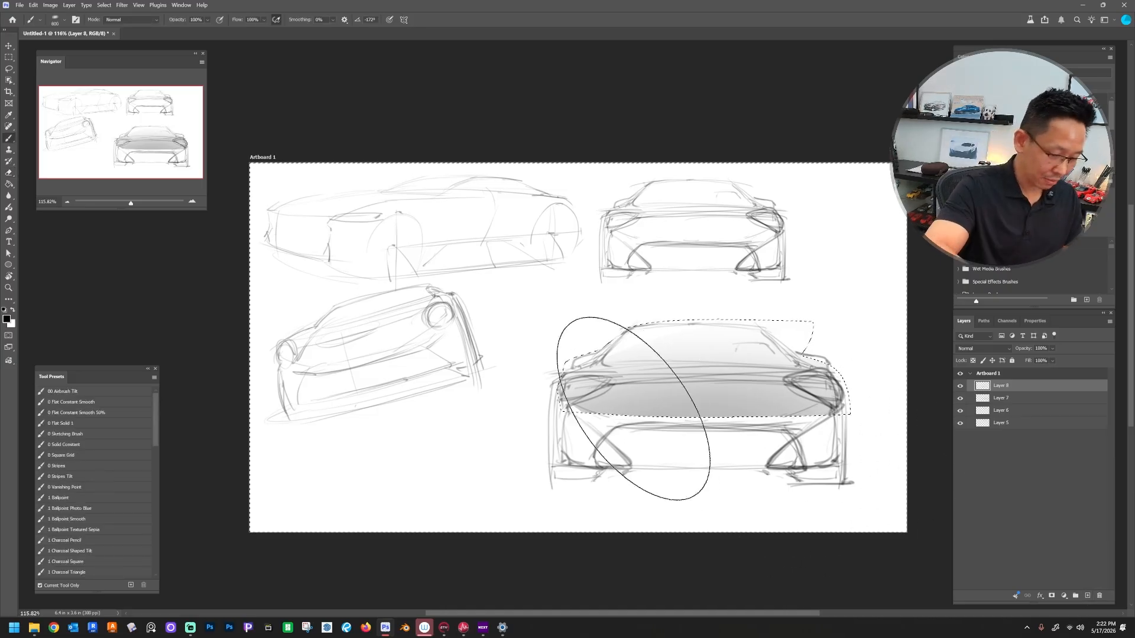
key(bracketleft)
key(bracketleft)
key(bracketleft)
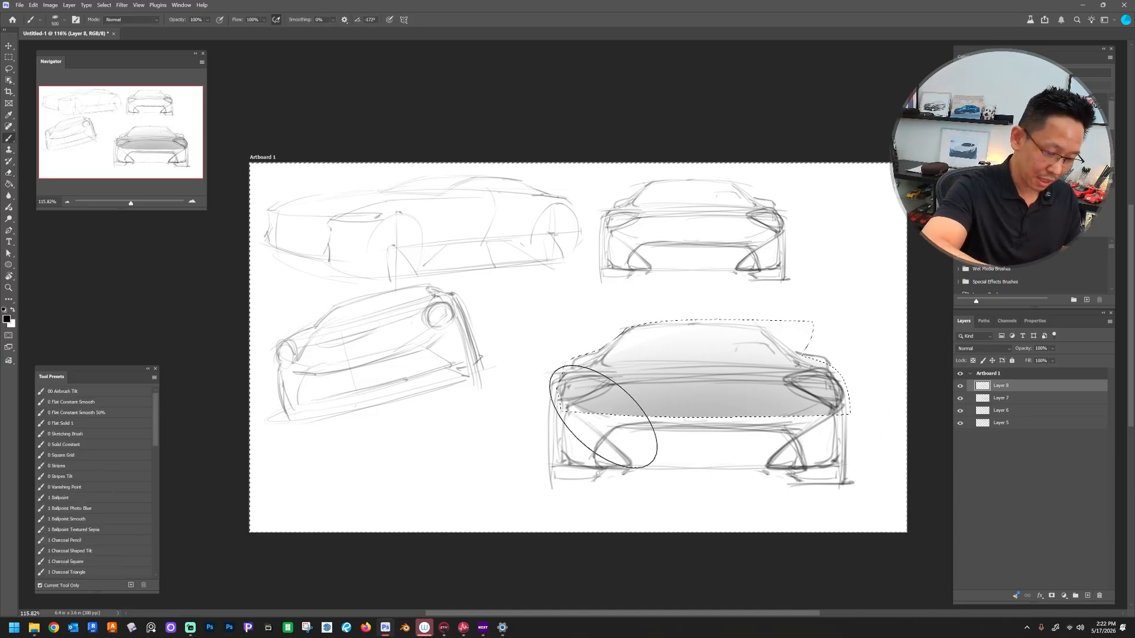
mouse_move(621, 423)
mouse_down()
mouse_move(707, 447)
mouse_move(653, 430)
mouse_move(768, 441)
mouse_move(696, 432)
mouse_move(863, 406)
mouse_move(706, 421)
mouse_move(817, 412)
mouse_move(869, 386)
mouse_move(632, 428)
mouse_up()
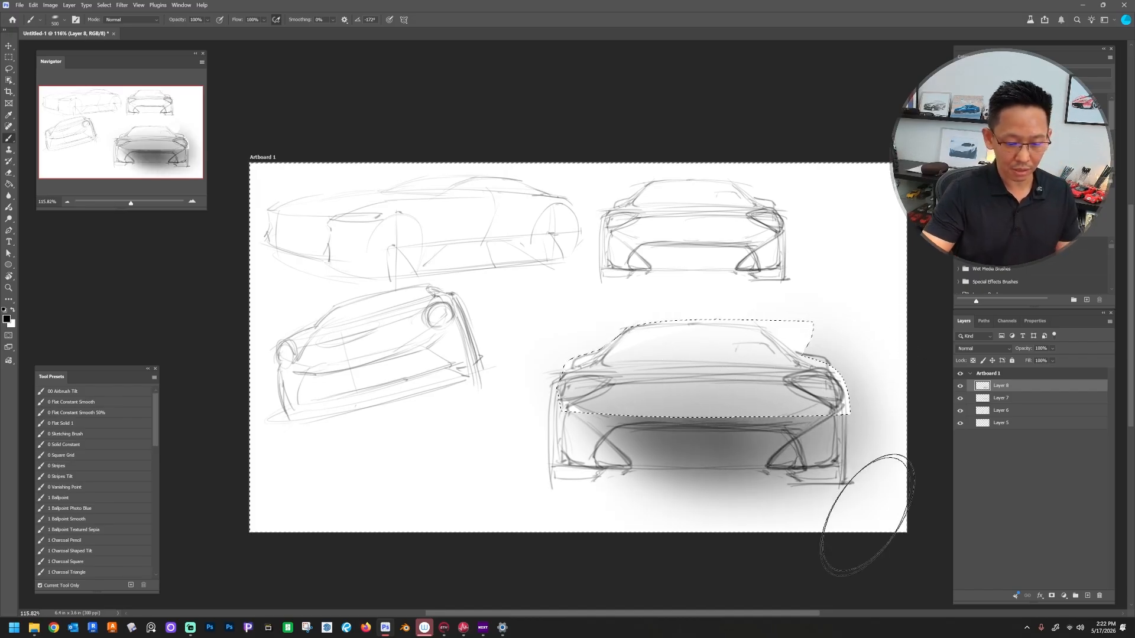
drag(712, 413, 484, 471)
Step: Erase the airbrush overspray beside and below the enlarged car with the E Circle Solid eraser preset
key(e)
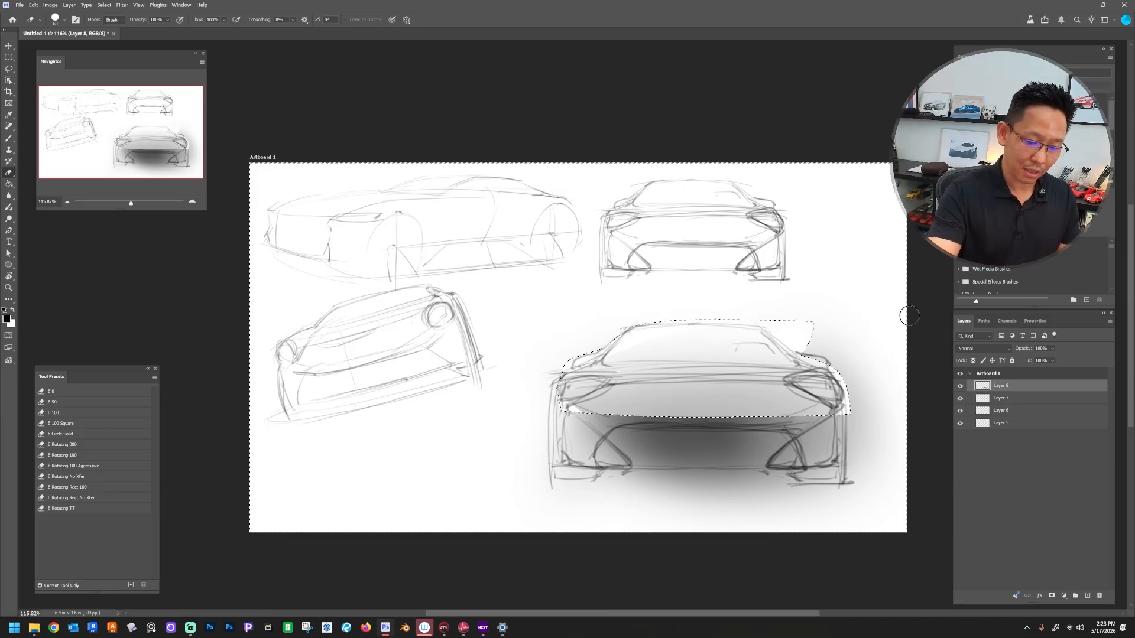
click(110, 435)
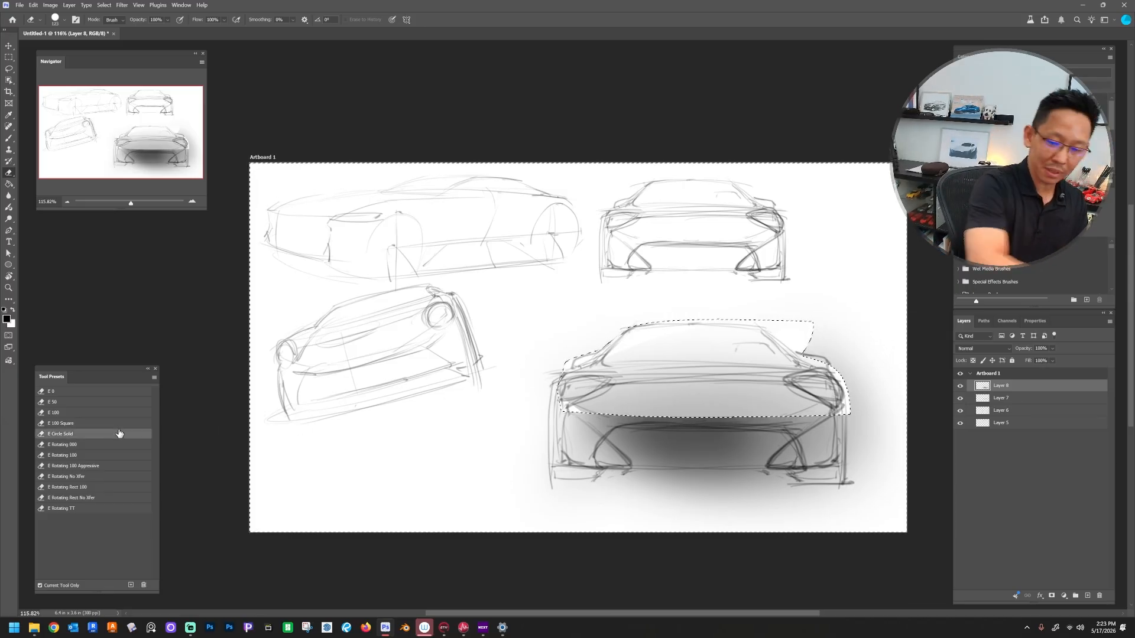
key(bracketright)
key(bracketright)
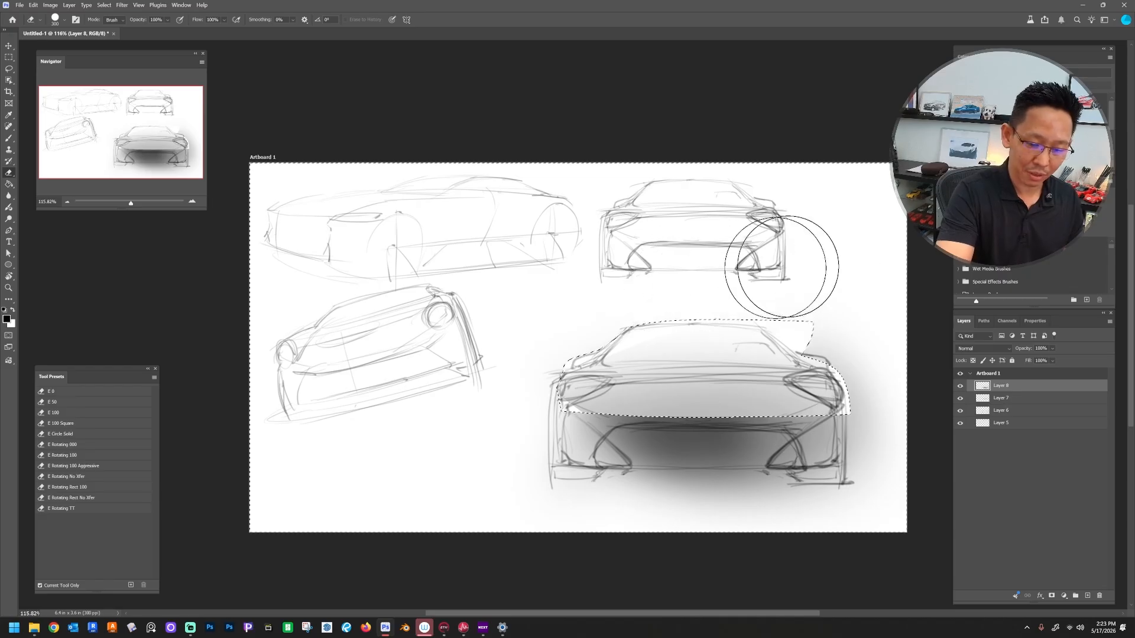
drag(886, 377, 890, 621)
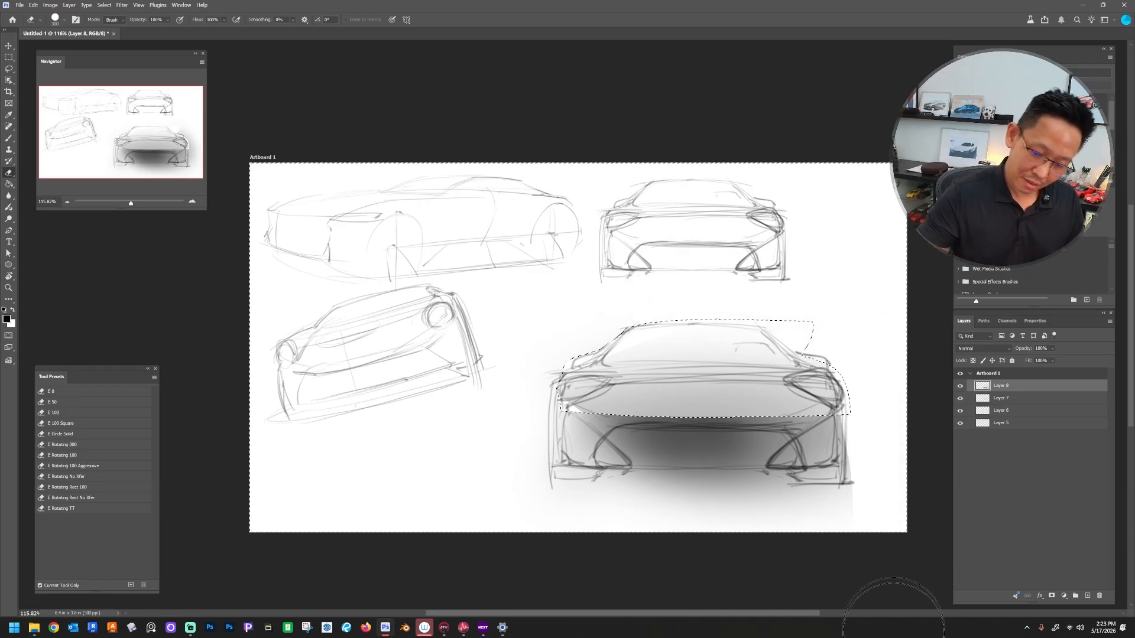
mouse_move(897, 419)
mouse_down()
mouse_move(875, 628)
mouse_move(771, 548)
mouse_up()
drag(500, 369, 502, 595)
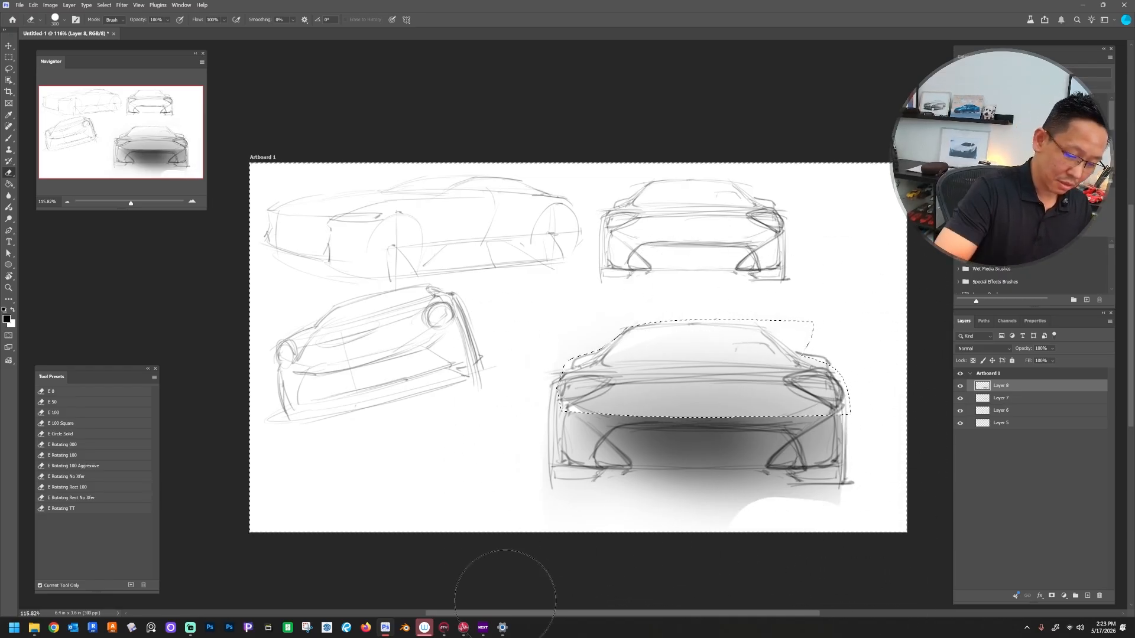
key(bracketleft)
key(bracketleft)
drag(532, 526, 621, 530)
mouse_move(725, 535)
mouse_down()
mouse_move(562, 514)
mouse_move(874, 520)
mouse_up()
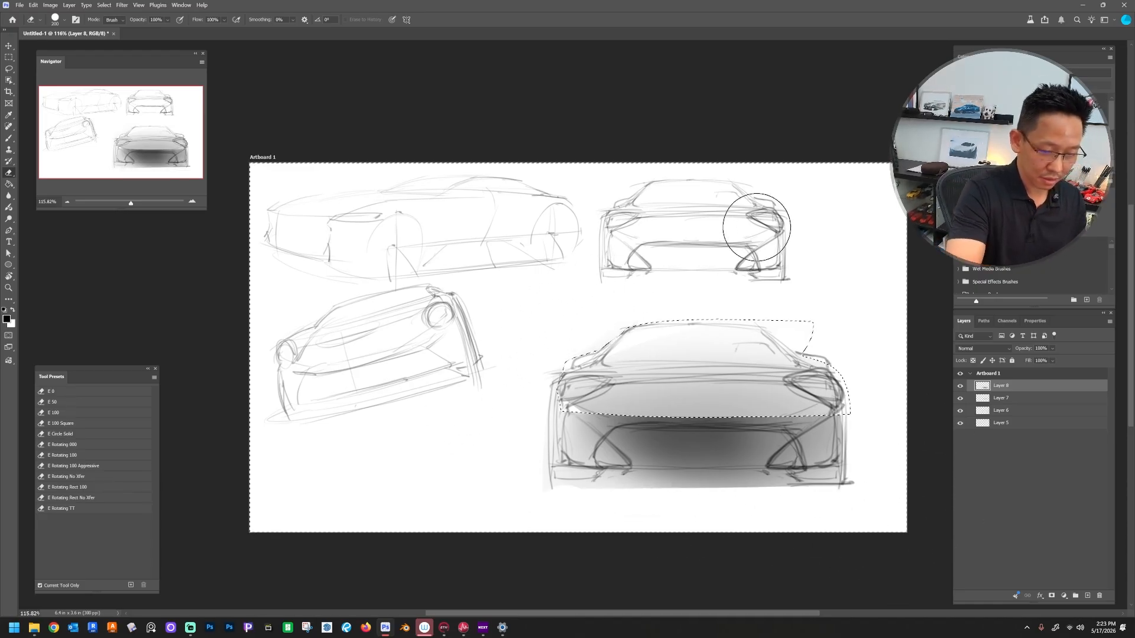
Step: Soften the remaining overspray edges around the car with a reduced rotating eraser preset, and deselect
click(91, 435)
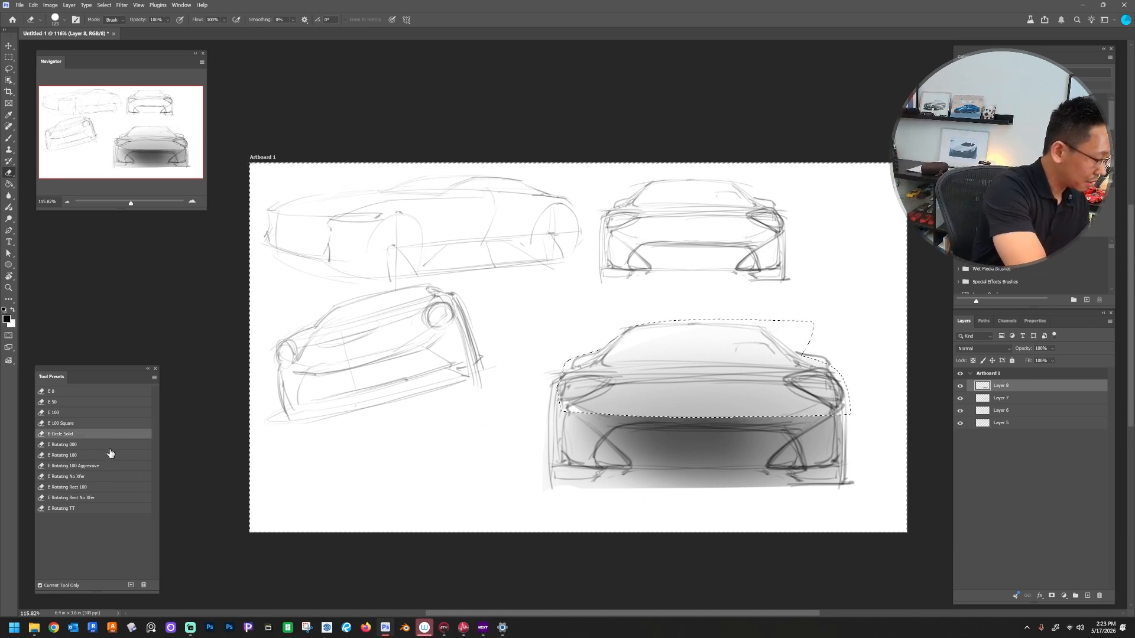
click(110, 444)
key(bracketleft)
key(bracketleft)
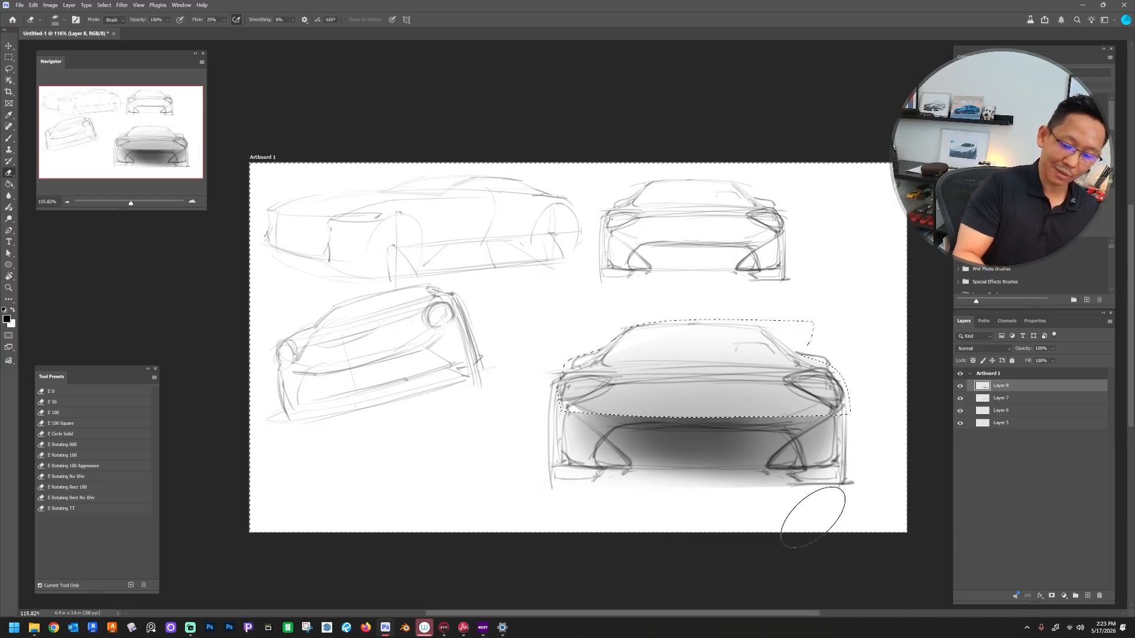
key(ctrl+d)
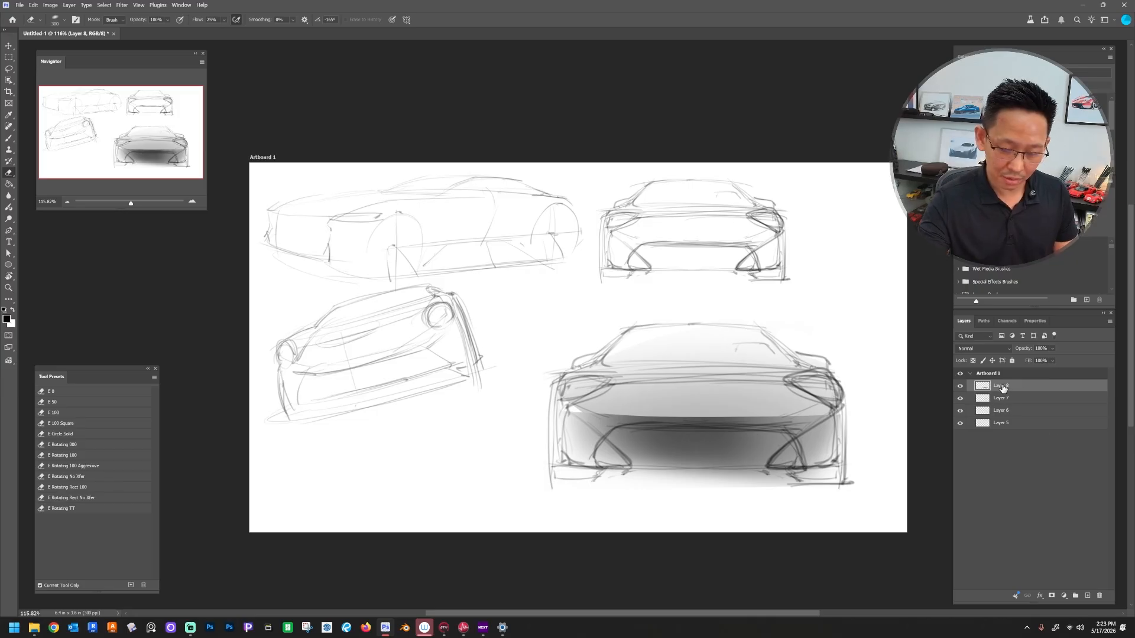
Step: Toggle the visibility of Layer 7 and Layer 8 to compare the sketch with and without shading
click(959, 398)
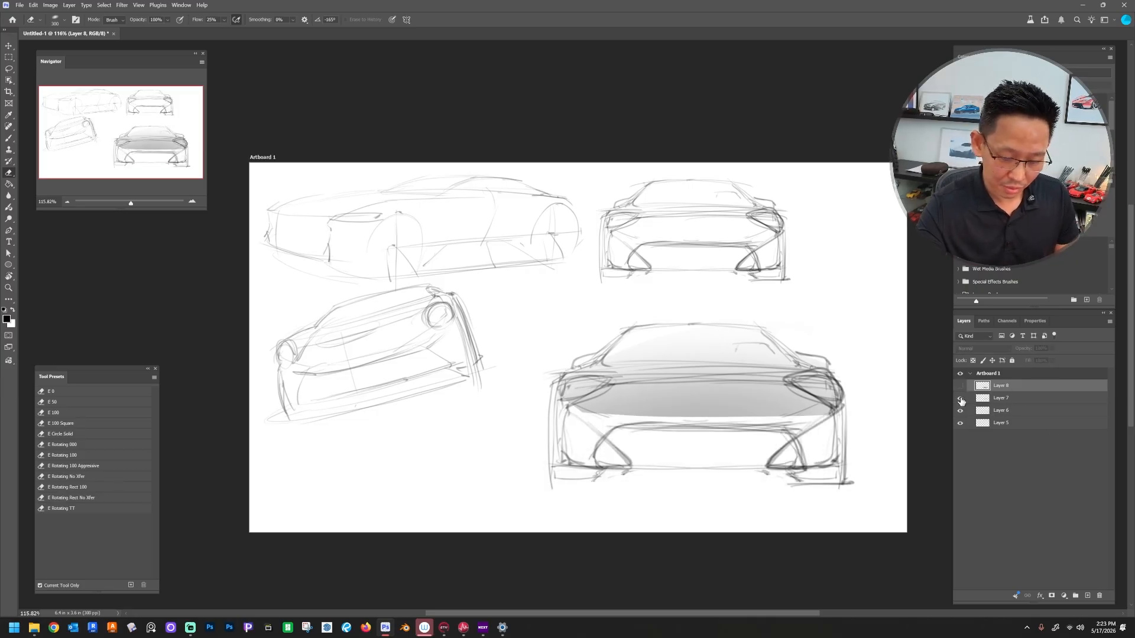
click(961, 387)
click(960, 388)
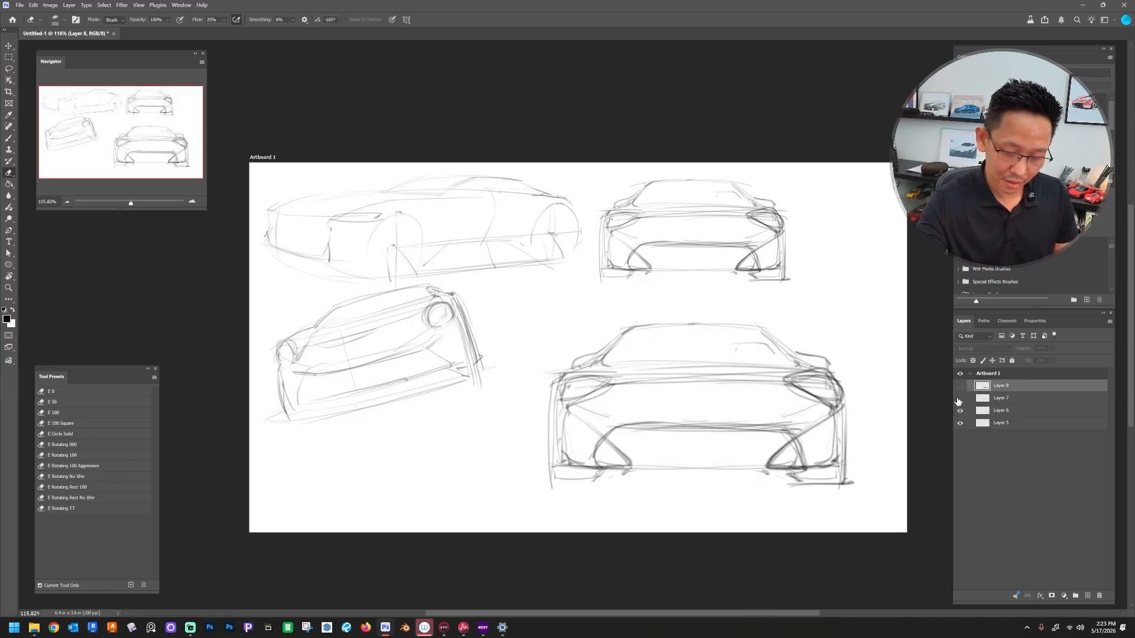
click(961, 388)
click(960, 399)
Step: Merge Layer 7 and Layer 8 into one shading layer, and add a layer mask to it
ctrl+click(1037, 400)
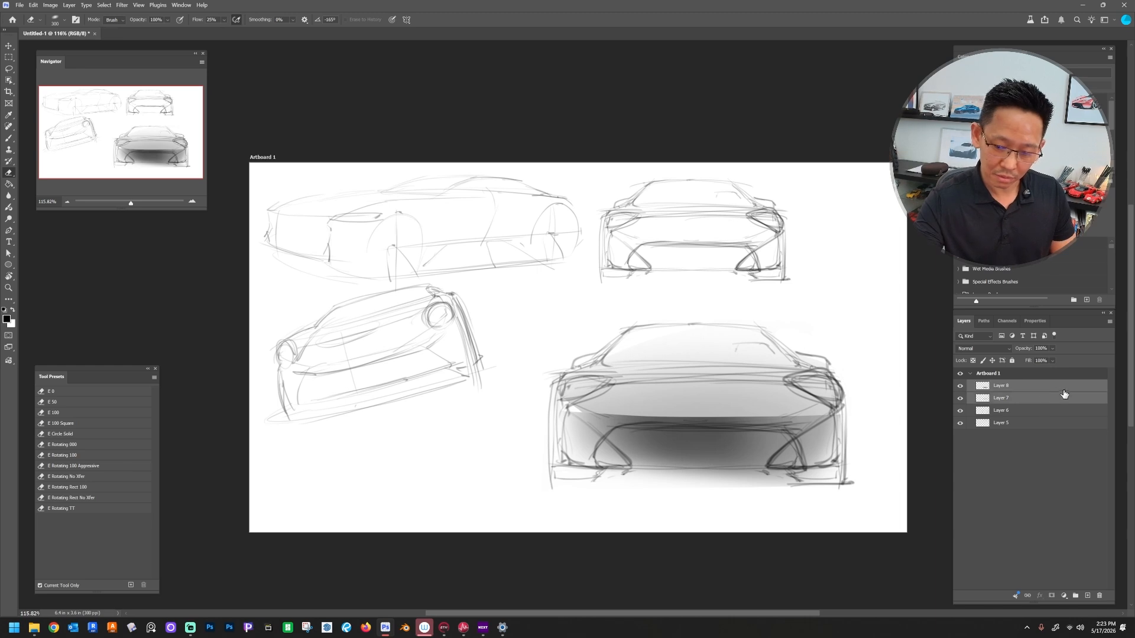
right_click(1038, 399)
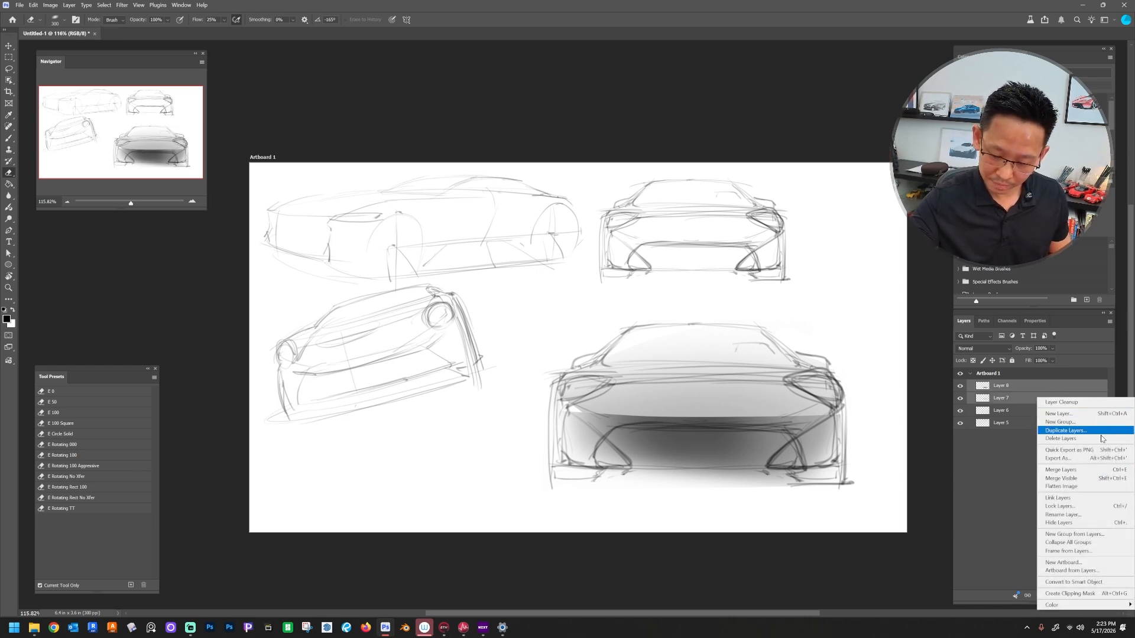
click(1067, 470)
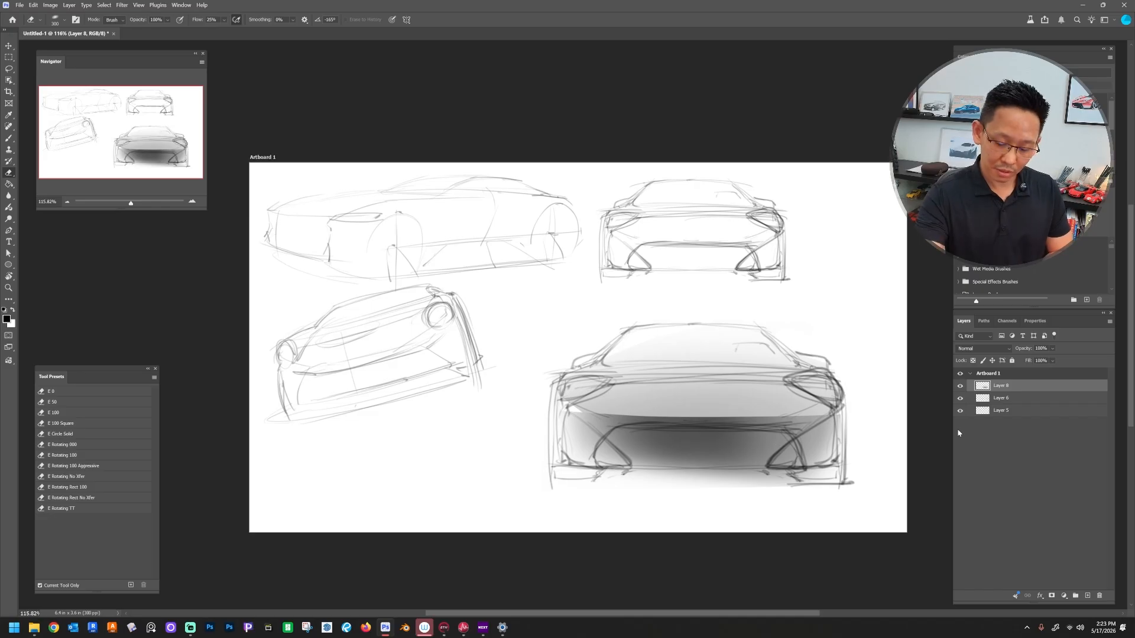
click(1053, 597)
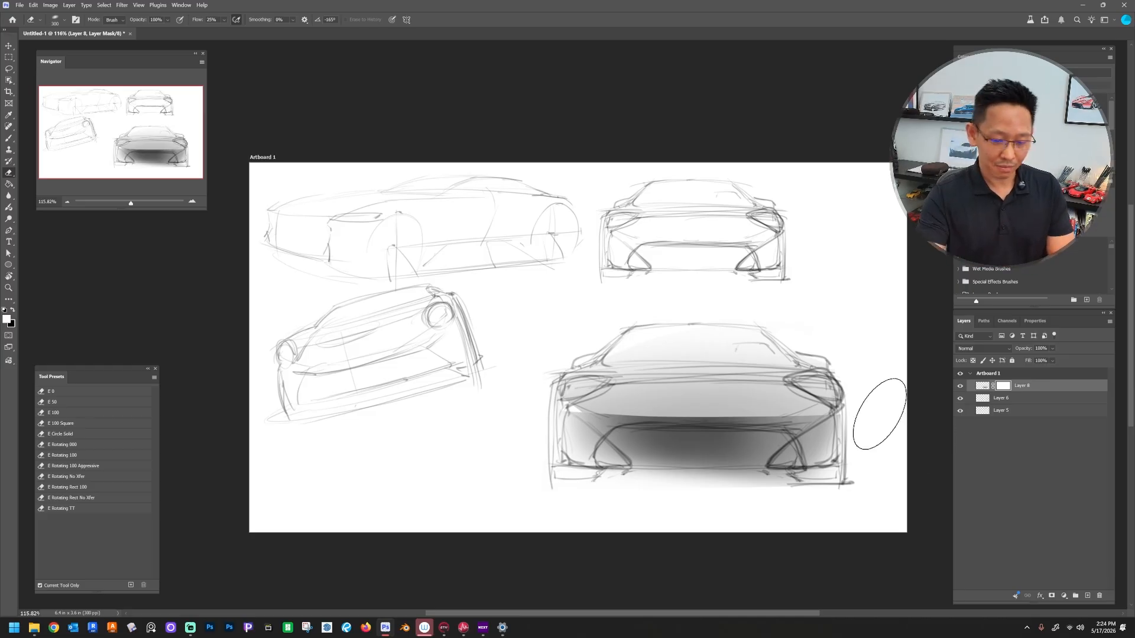
Step: Lasso a large rounded area over the enlarged car's right side, curving from headlight to grille, and make black the foreground colour
key(l)
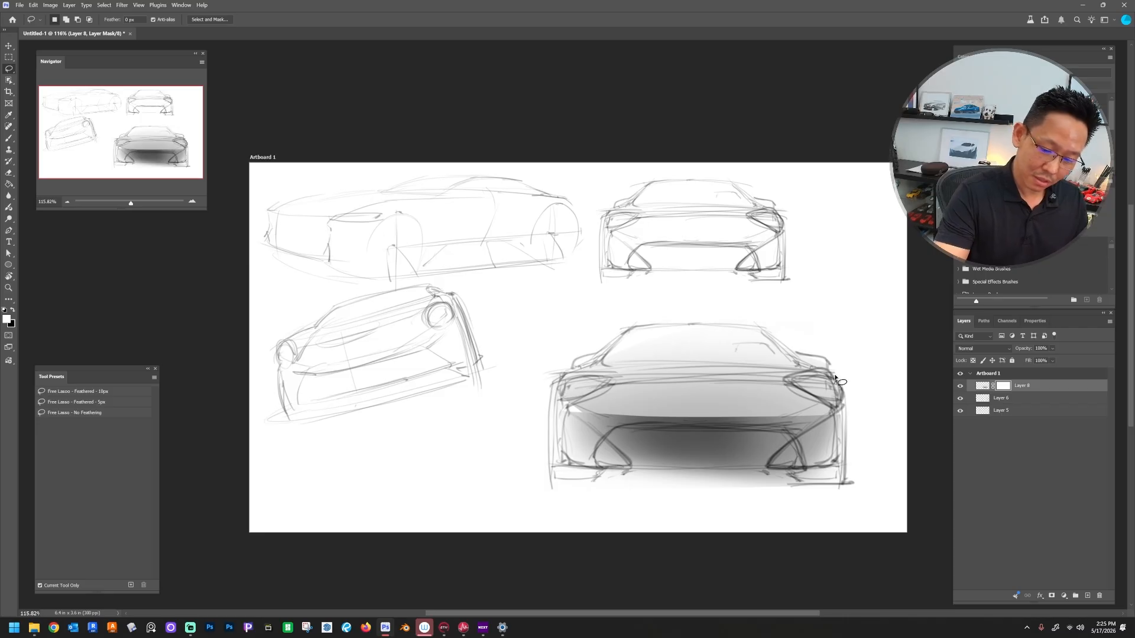
mouse_move(840, 382)
mouse_down()
mouse_move(739, 499)
mouse_move(755, 323)
mouse_up()
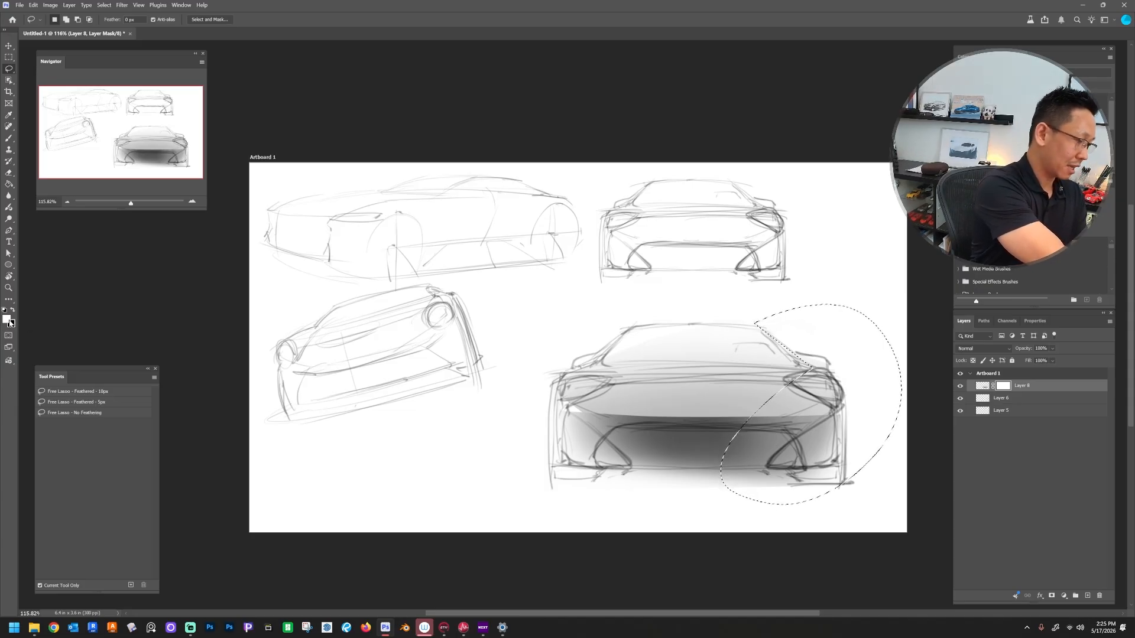
key(x)
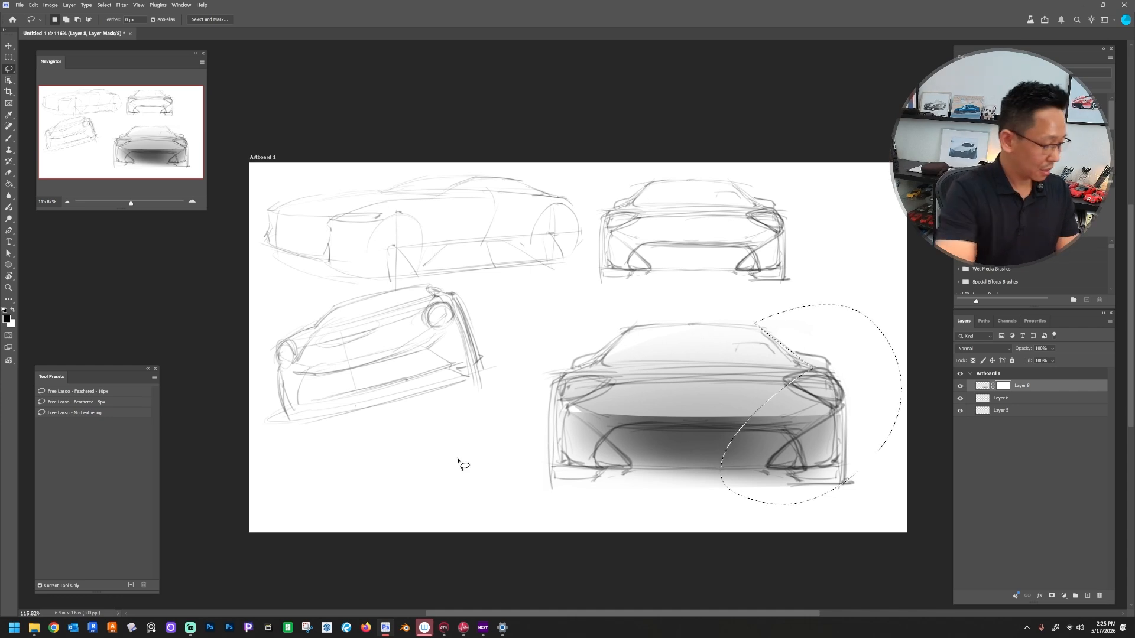
Step: Reduce the airbrush and mask out a highlight along the curved selection edge on the hood and grille, and hide the selection outline
key(b)
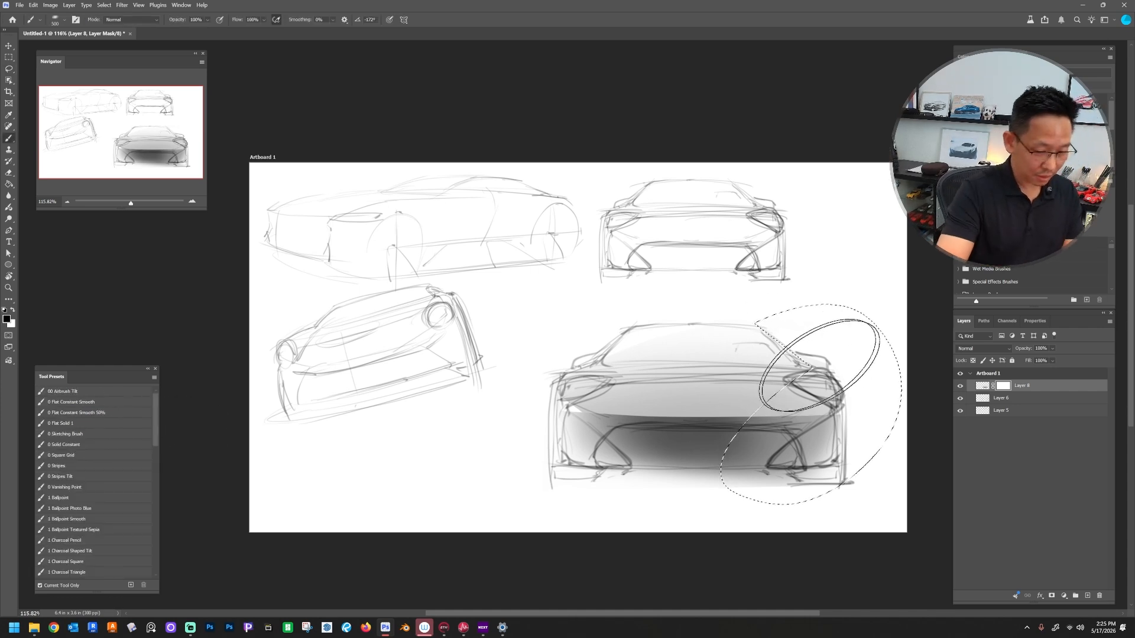
key(bracketleft)
key(bracketleft)
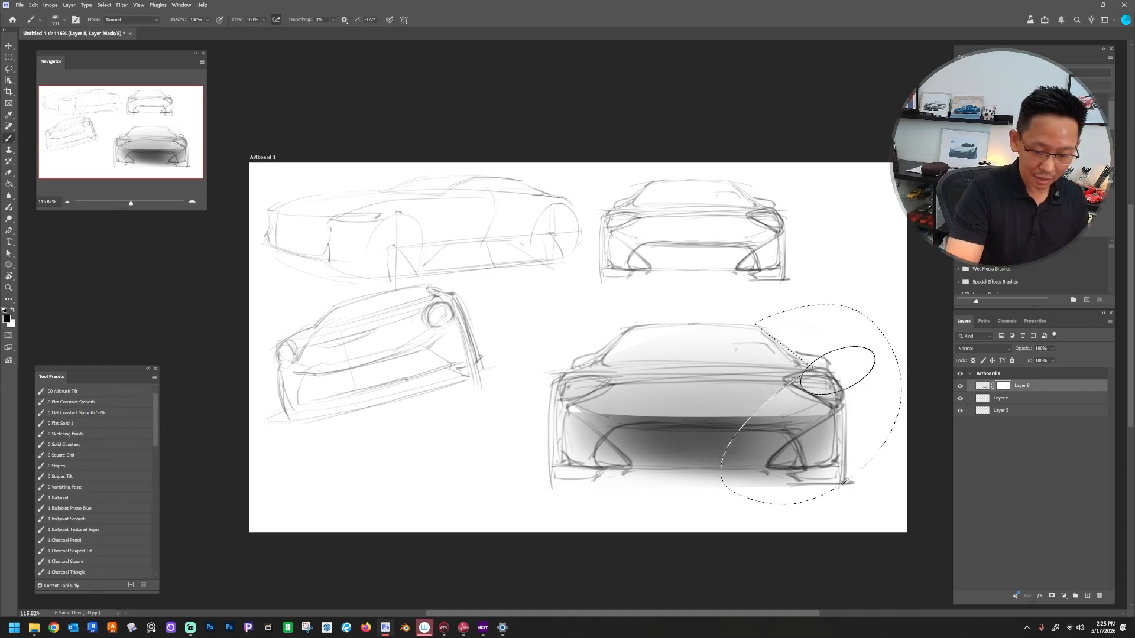
key(bracketleft)
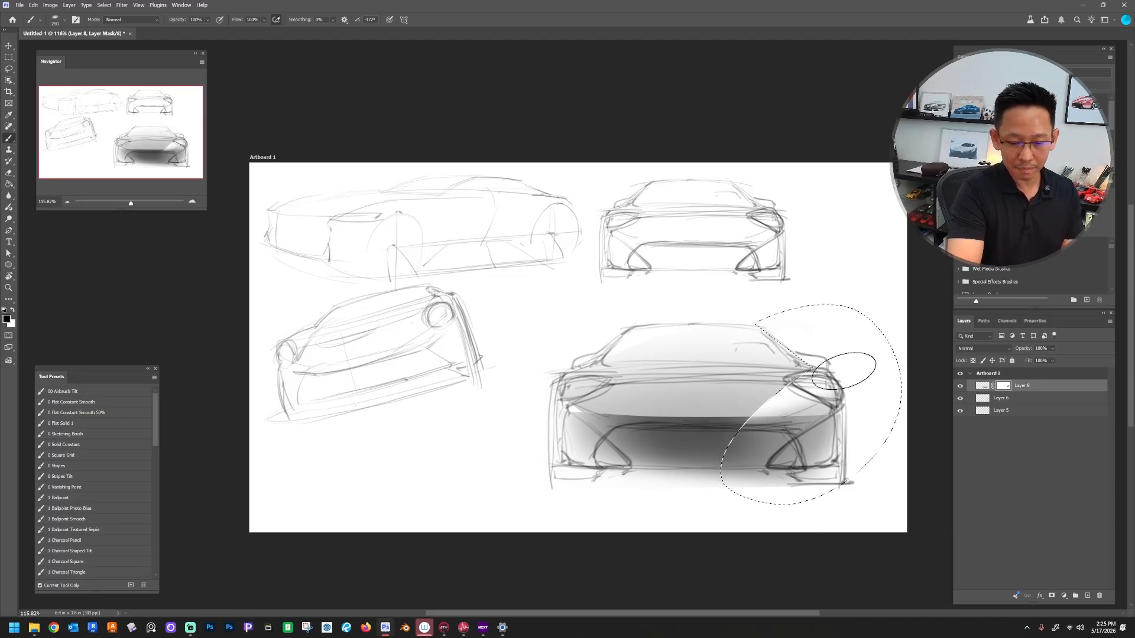
drag(725, 428, 821, 434)
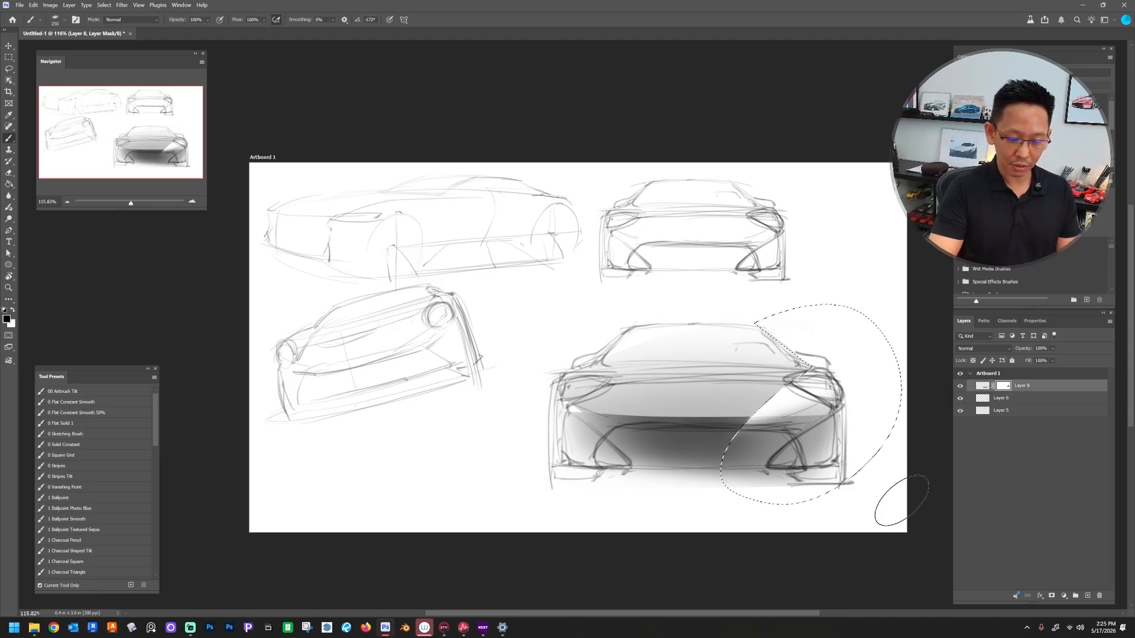
key(ctrl+d)
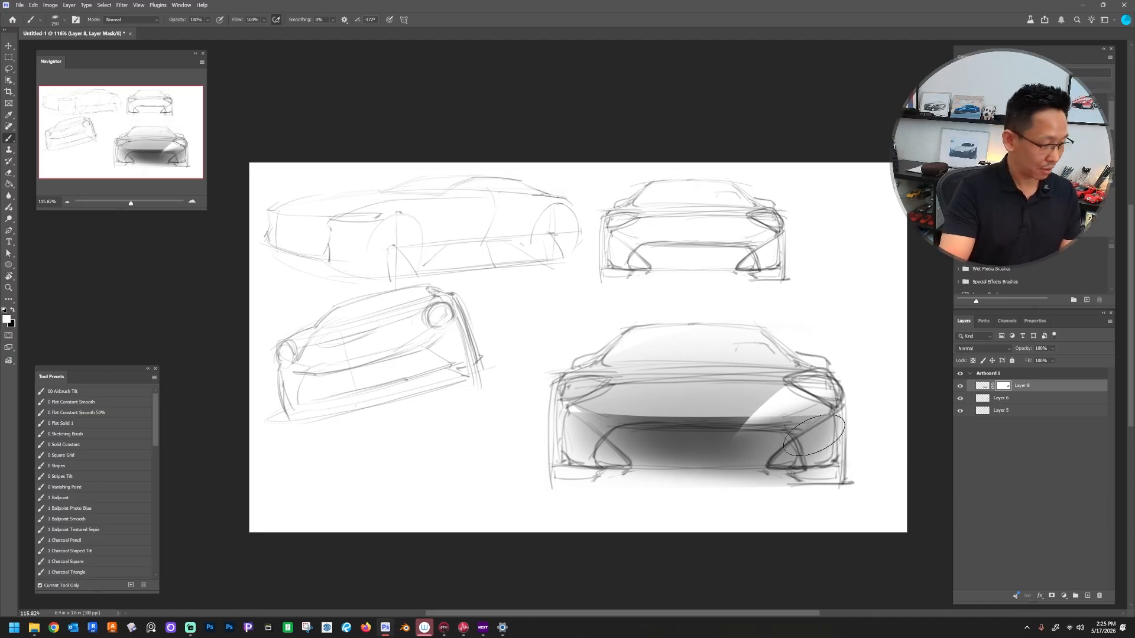
Step: Paint white on the mask with a much smaller airbrush to restore the shading at the highlight's lower end
key(x)
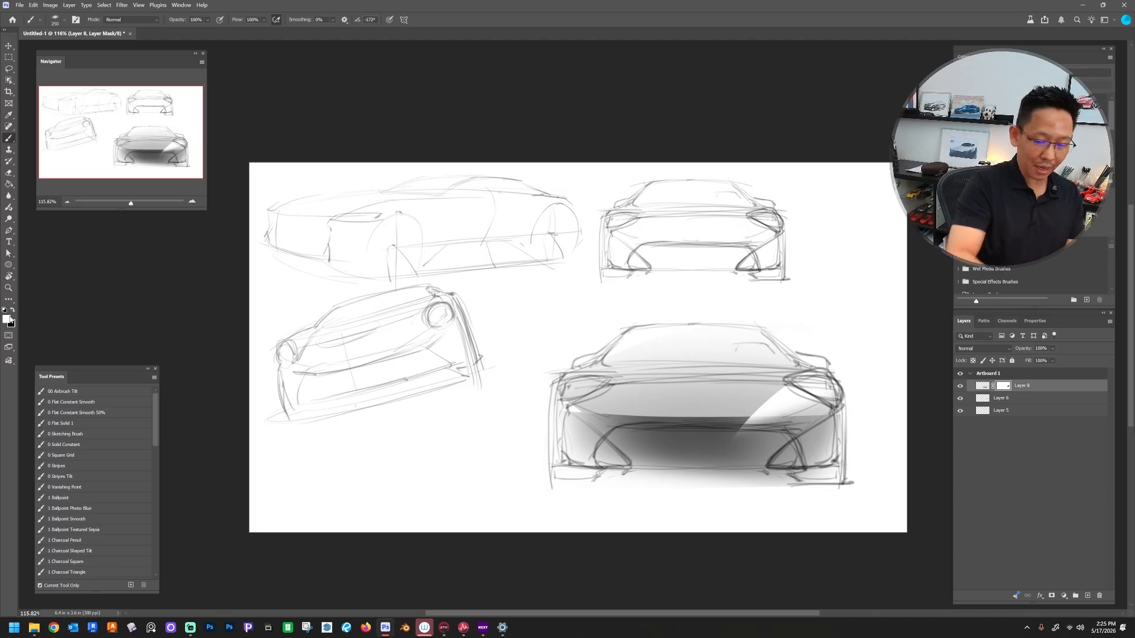
key(bracketleft)
key(bracketleft)
key(bracketleft)
key(bracketleft)
key(bracketleft)
key(bracketleft)
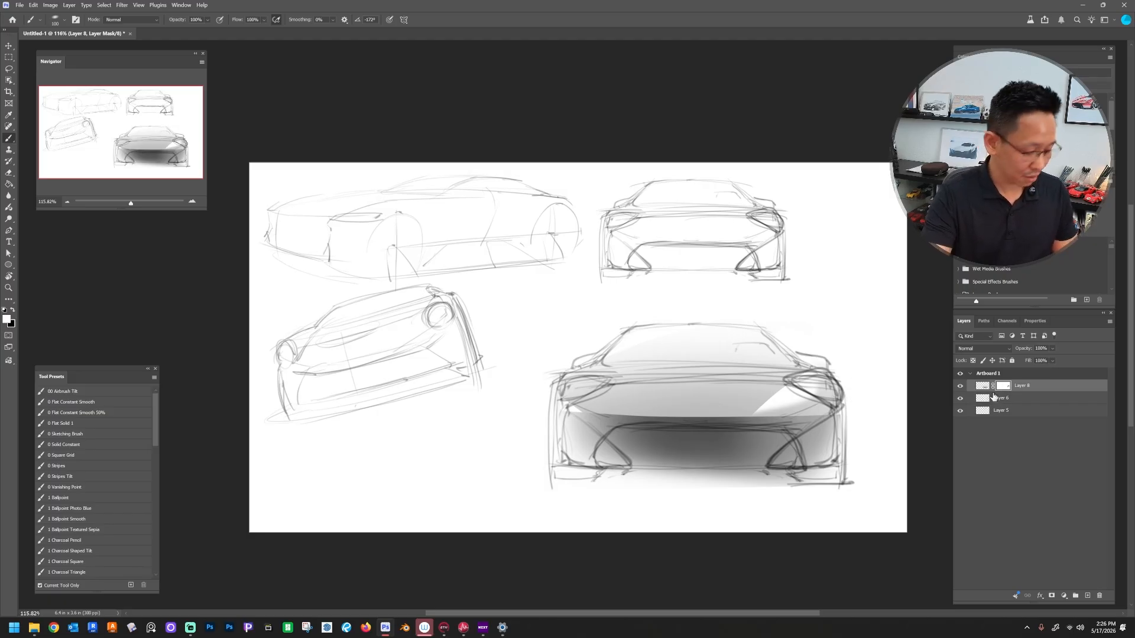
Step: Enlarge the airbrush and paint black on the mask to extend the curved highlight from the right headlight down through the grille
key(x)
key(bracketright)
key(bracketright)
key(bracketright)
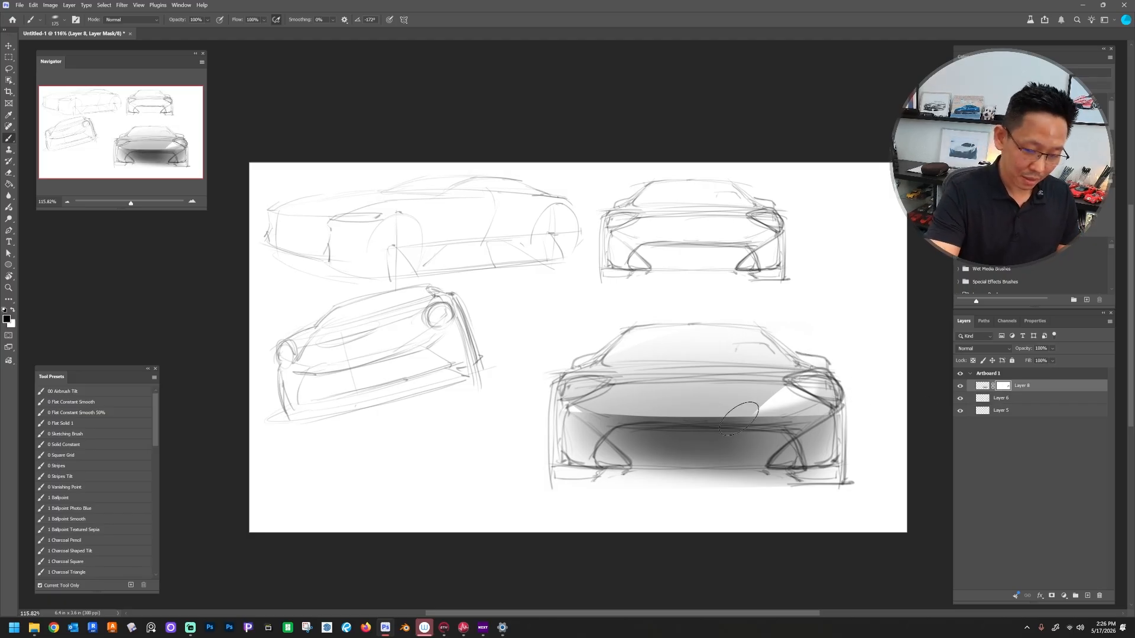
drag(789, 375, 729, 475)
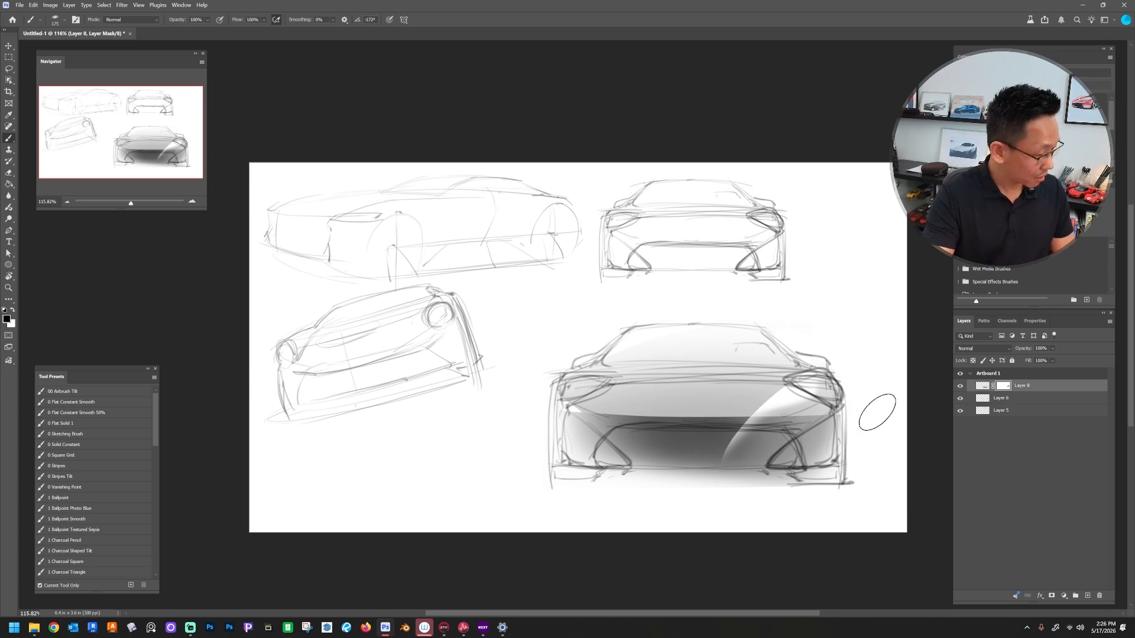
Step: Paint white on the mask to bring back the shading over the grille and soften the highlight near the right headlight
key(x)
mouse_move(722, 448)
mouse_down()
mouse_move(790, 425)
mouse_move(743, 431)
mouse_up()
key([)
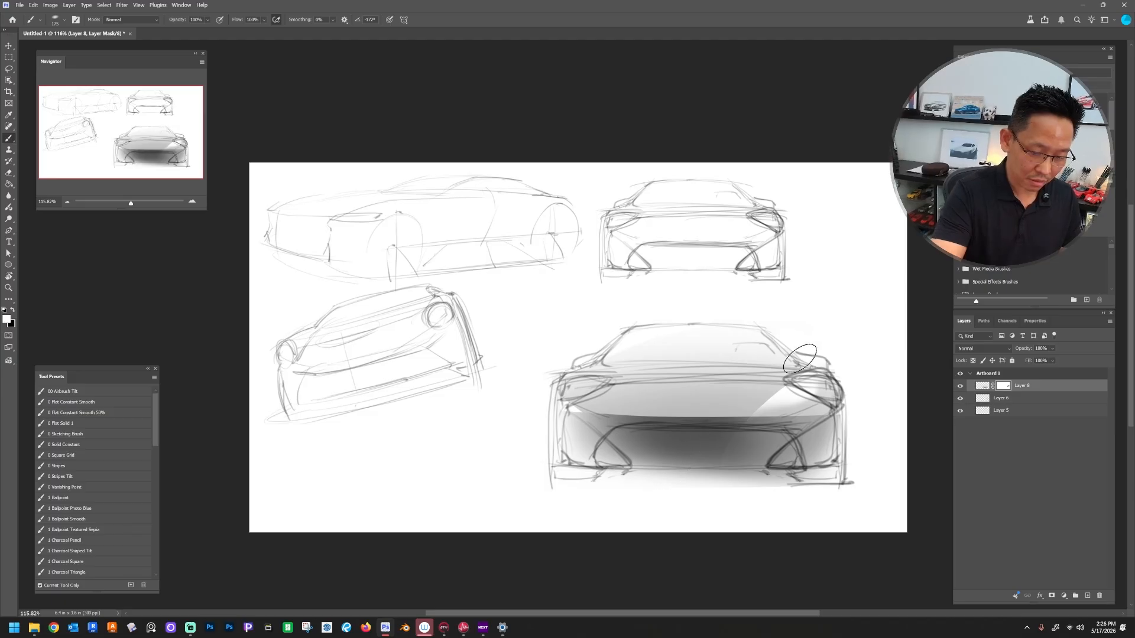
mouse_move(801, 366)
mouse_down()
mouse_move(719, 438)
mouse_move(812, 359)
mouse_up()
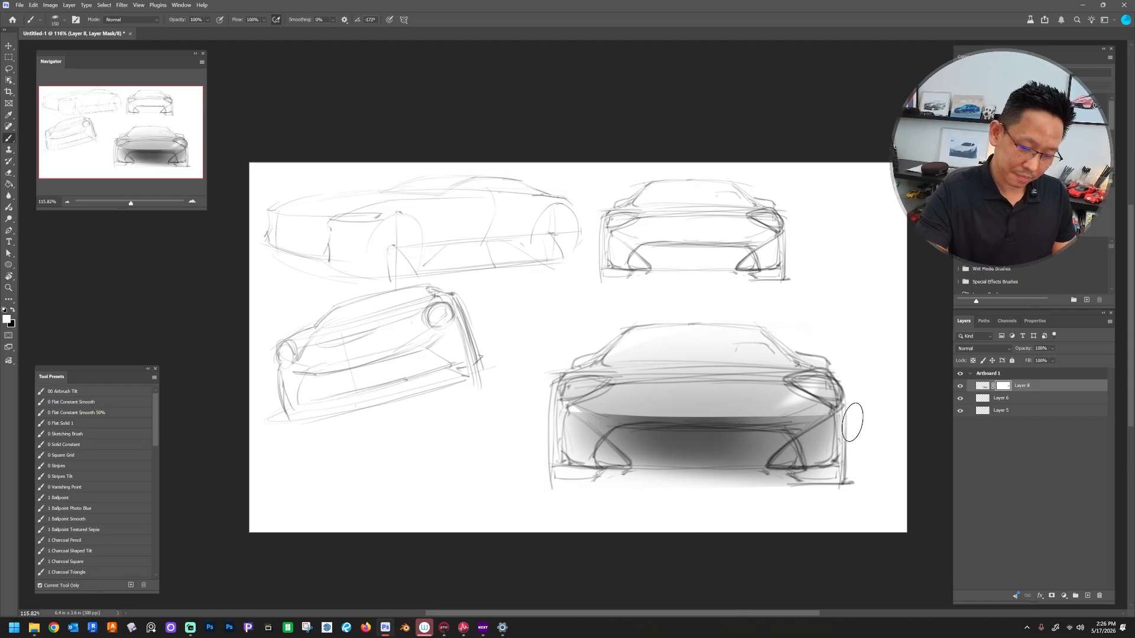
Step: Brighten the highlight beside the right headlight with a smaller black airbrush on the mask, and show the selection outline again
key(x)
key([)
key([)
key([)
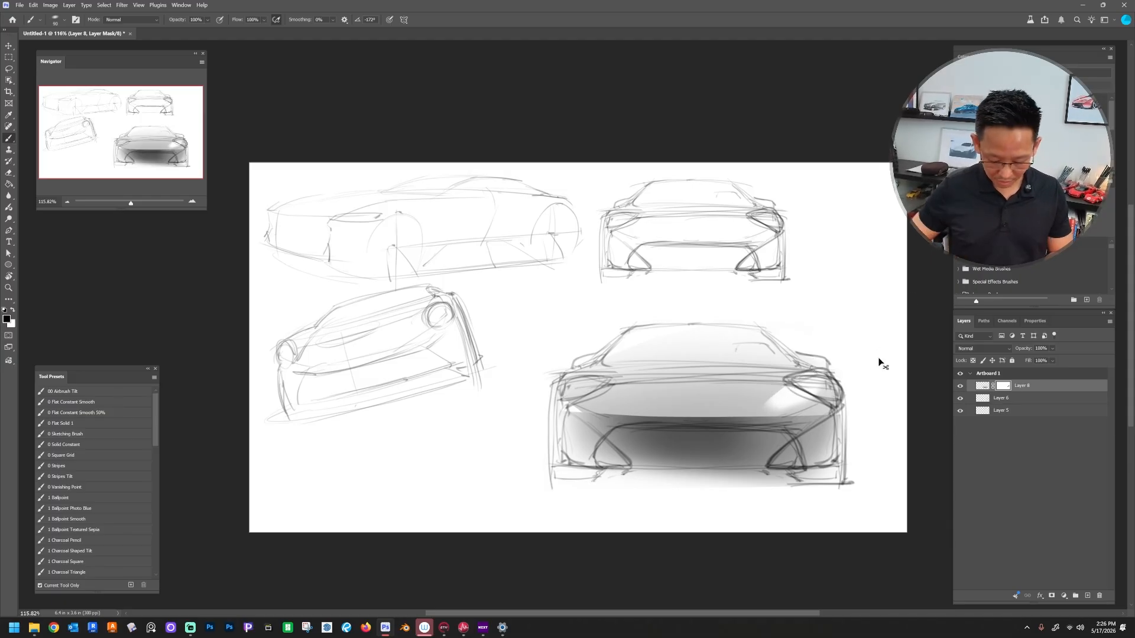
key(ctrl+h)
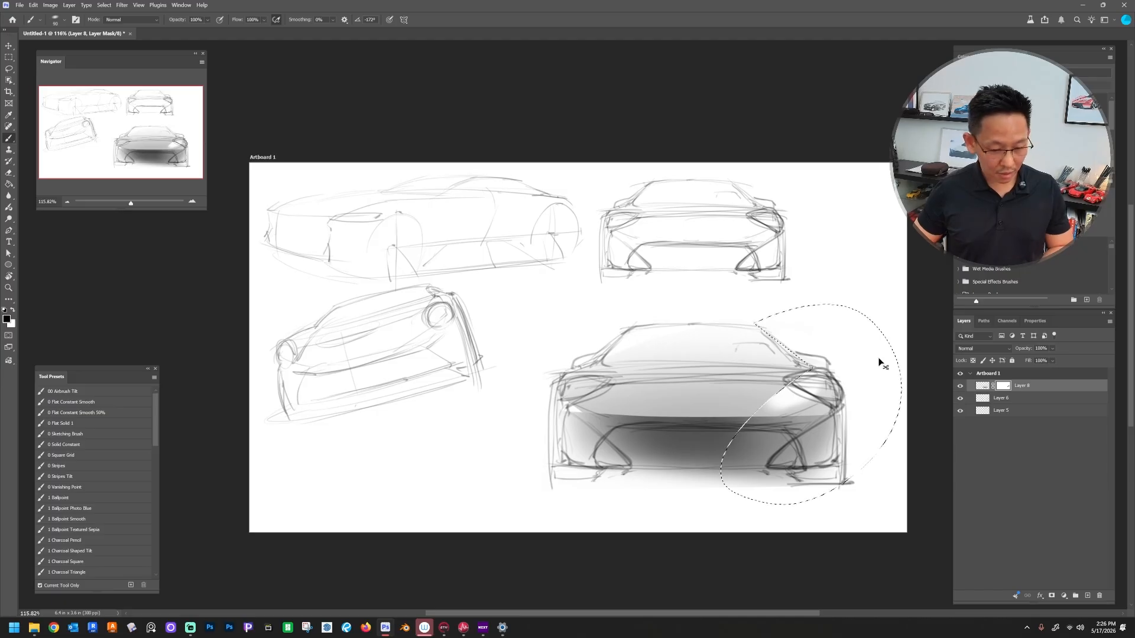
Step: Clear the selection and turn Layer 8's mask off and on to compare the front view's shading
key(ctrl+d)
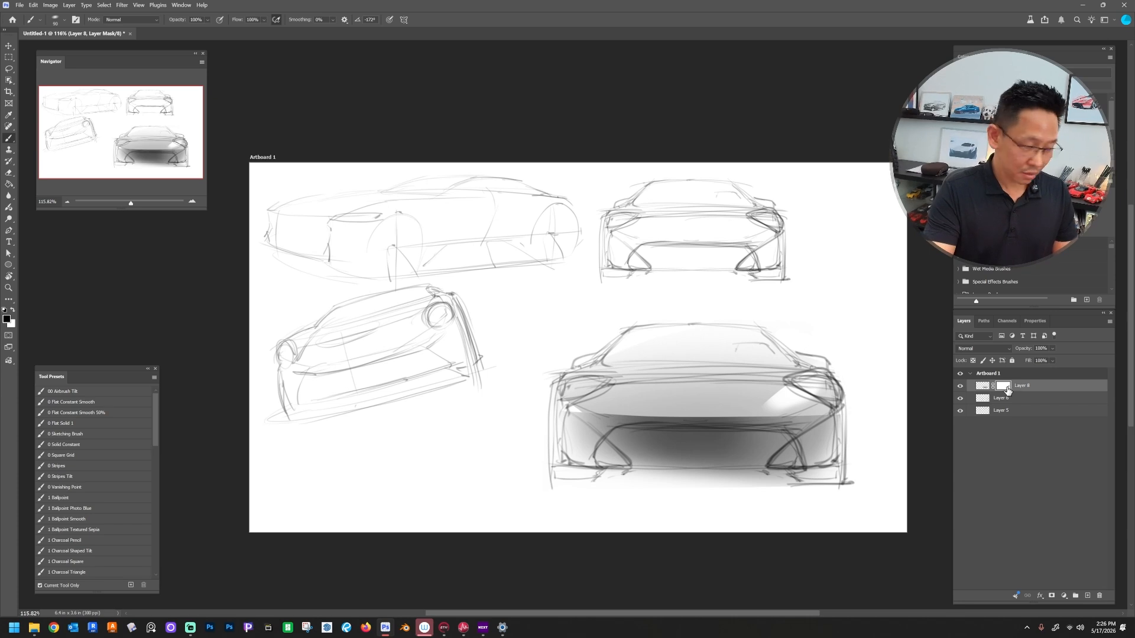
key(x)
key(bracketright)
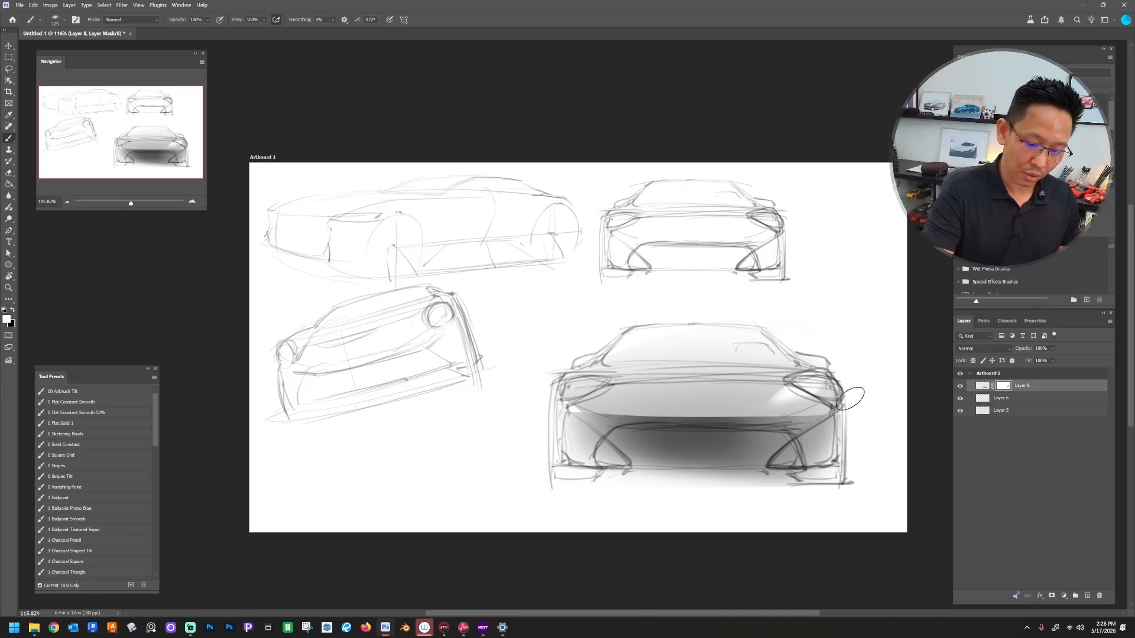
right_click(1006, 388)
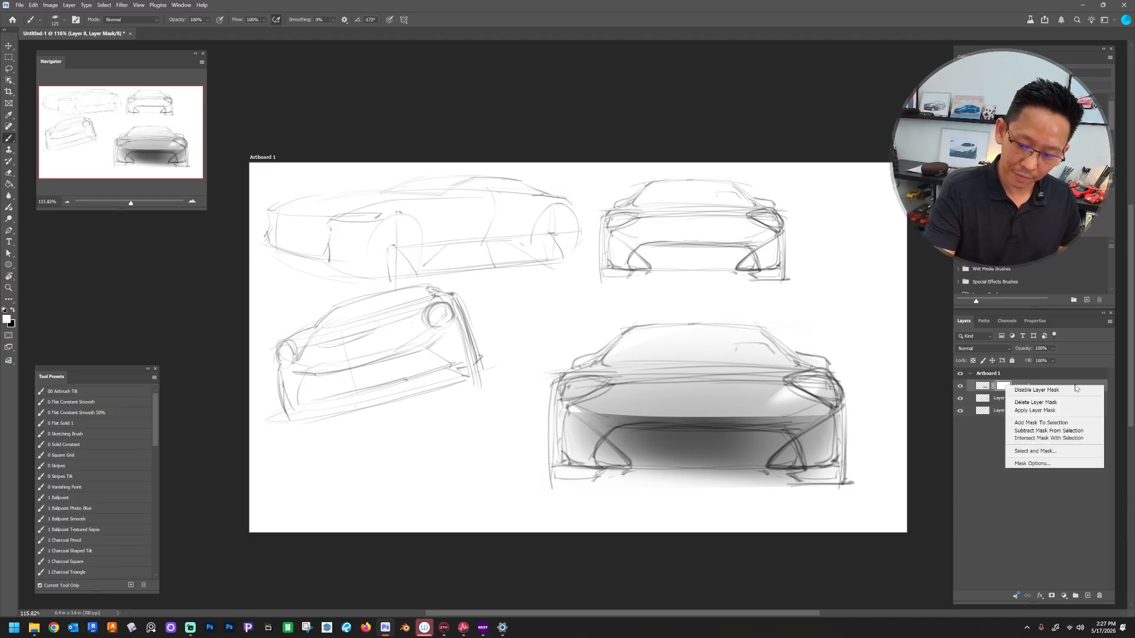
click(1051, 391)
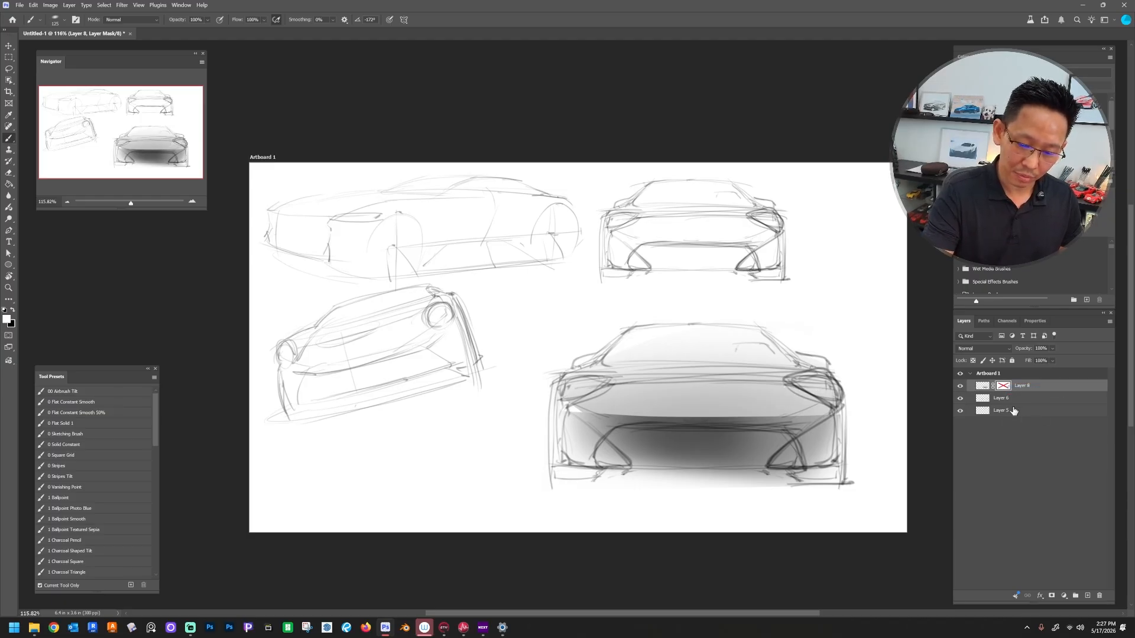
shift+click(1004, 387)
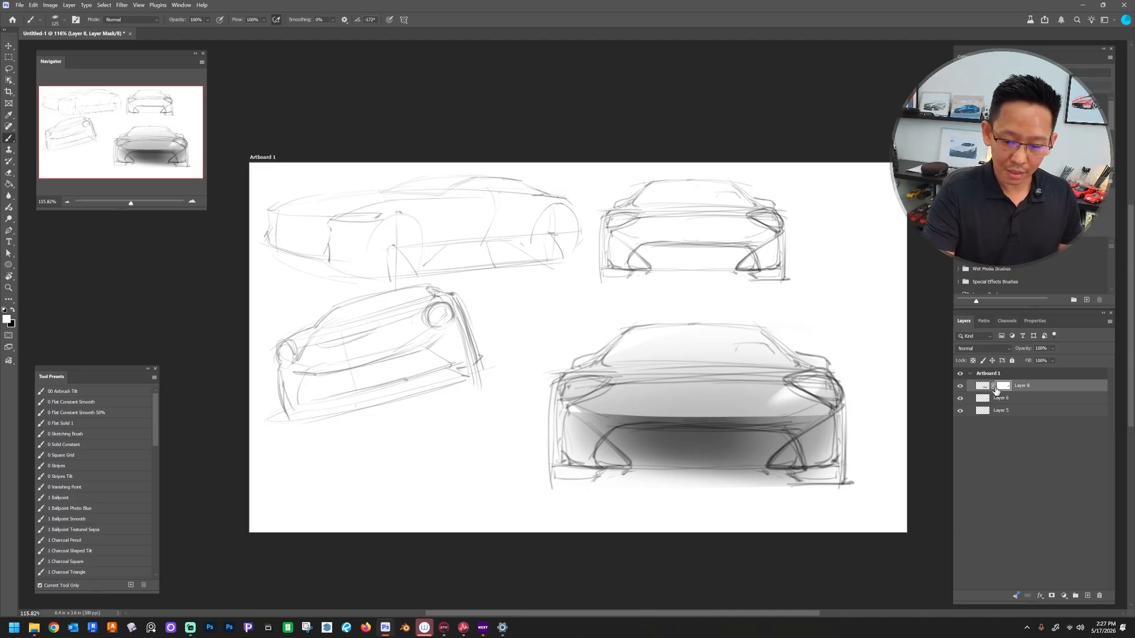
Step: Apply the layer mask permanently to Layer 8 and switch to the Eraser
right_click(1004, 388)
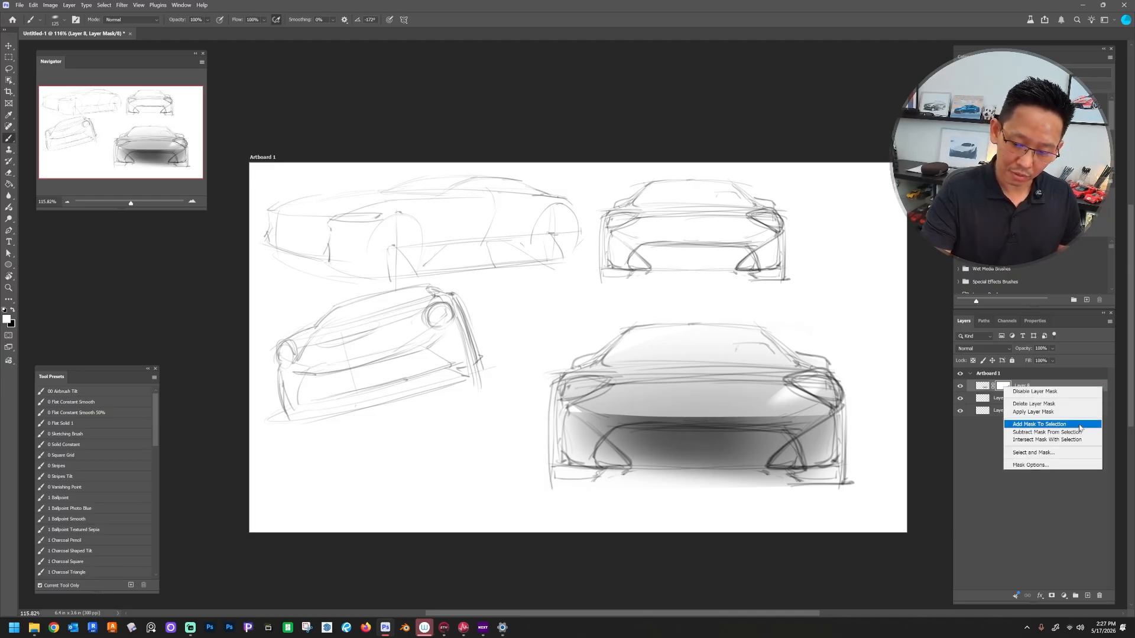
click(1043, 413)
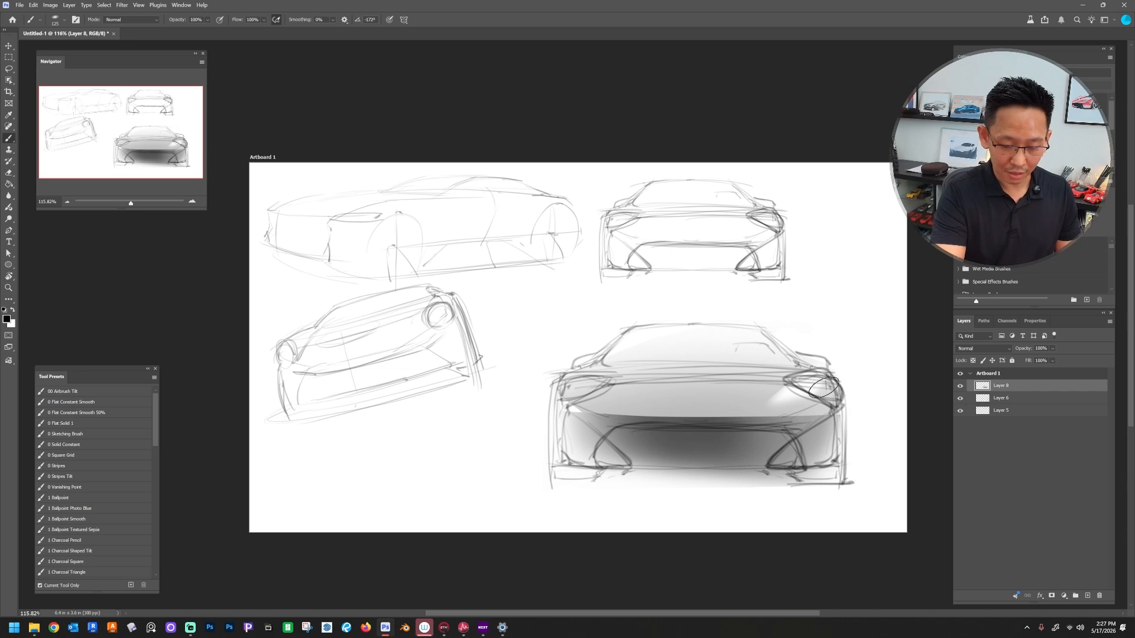
key(e)
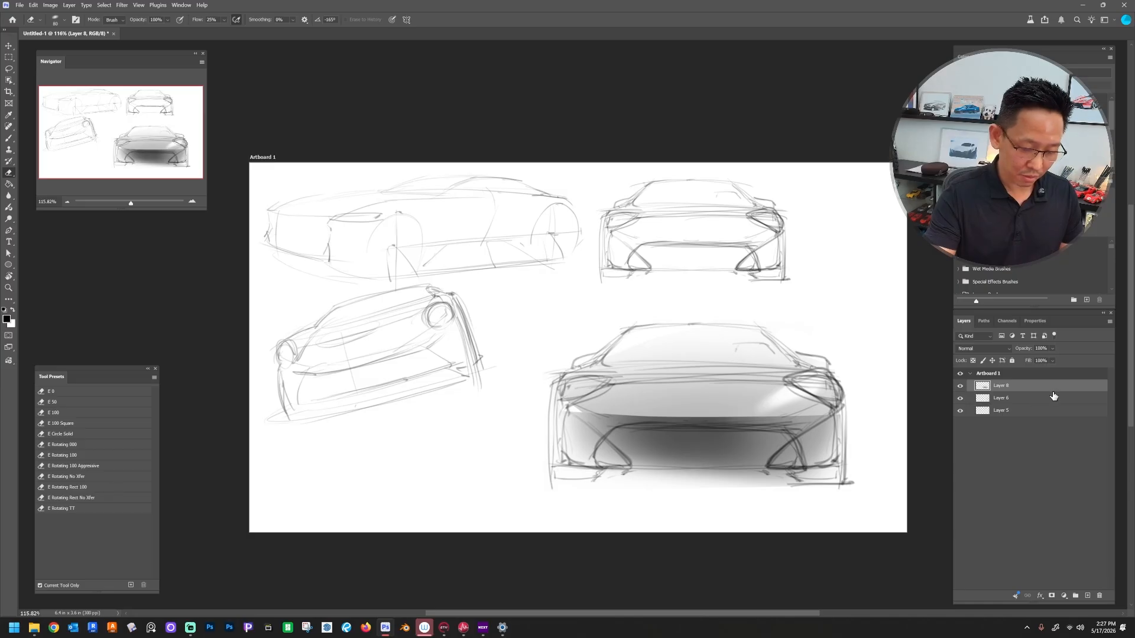
Step: Toggle the visibility of Layers 6, 5 and 8 to check what each contains, ending with Layer 8 active
click(959, 400)
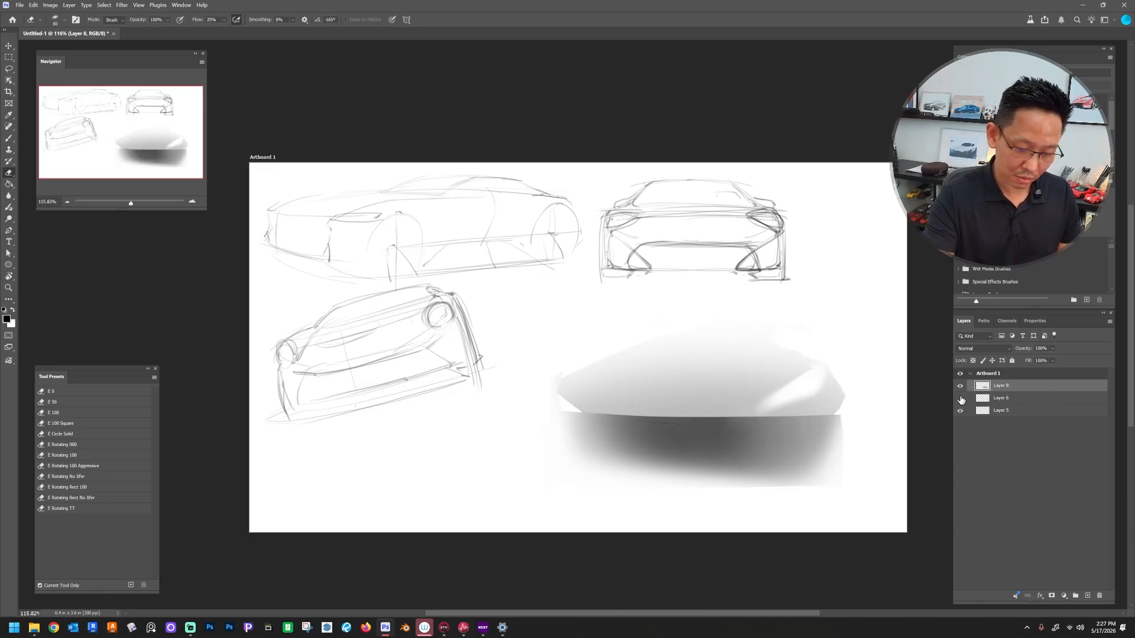
click(959, 399)
click(960, 398)
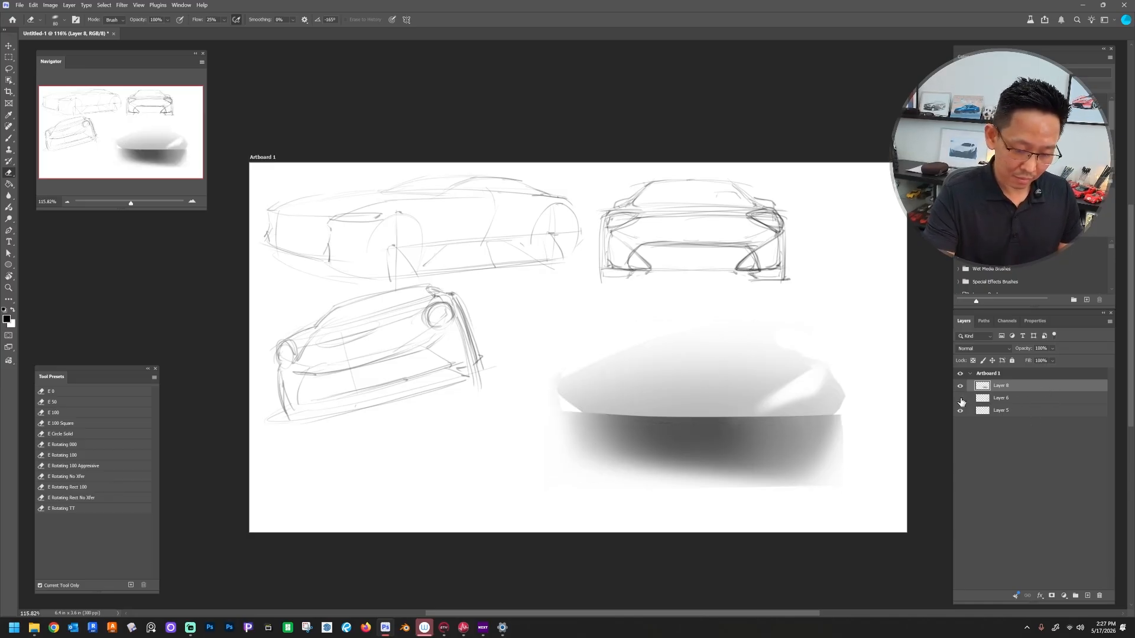
click(960, 398)
click(969, 411)
click(960, 411)
click(960, 411)
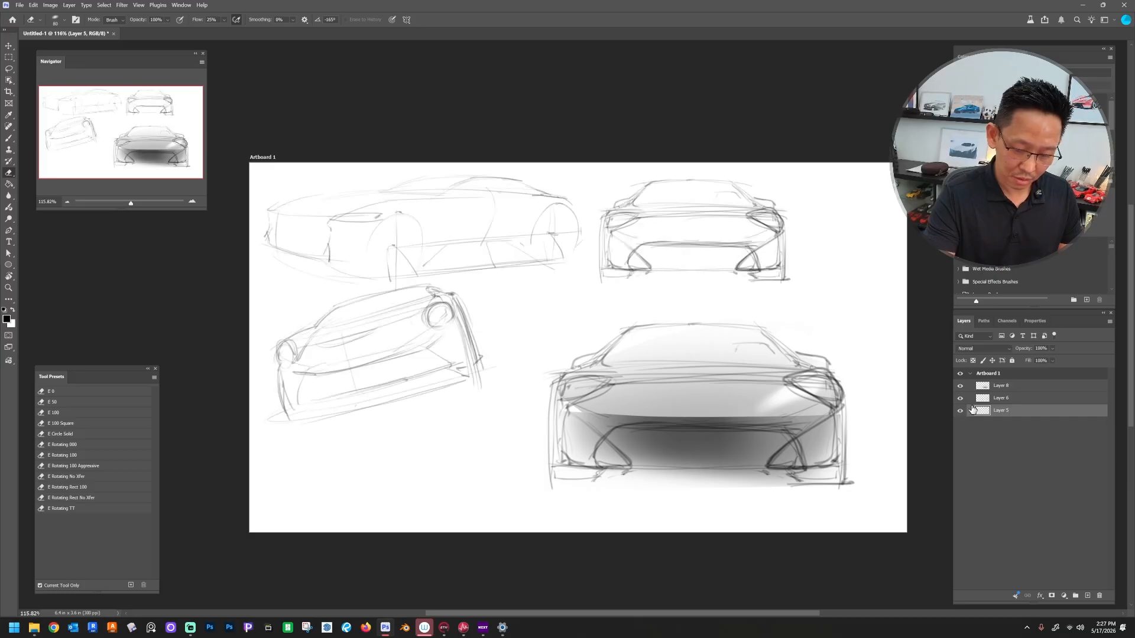
click(960, 386)
click(960, 386)
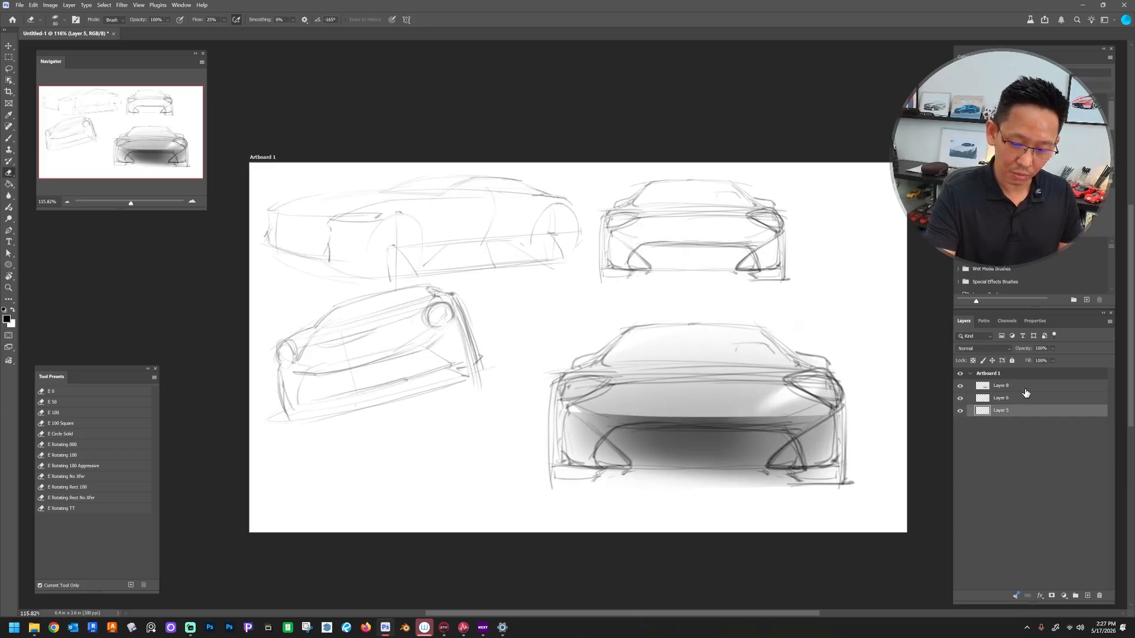
click(1036, 385)
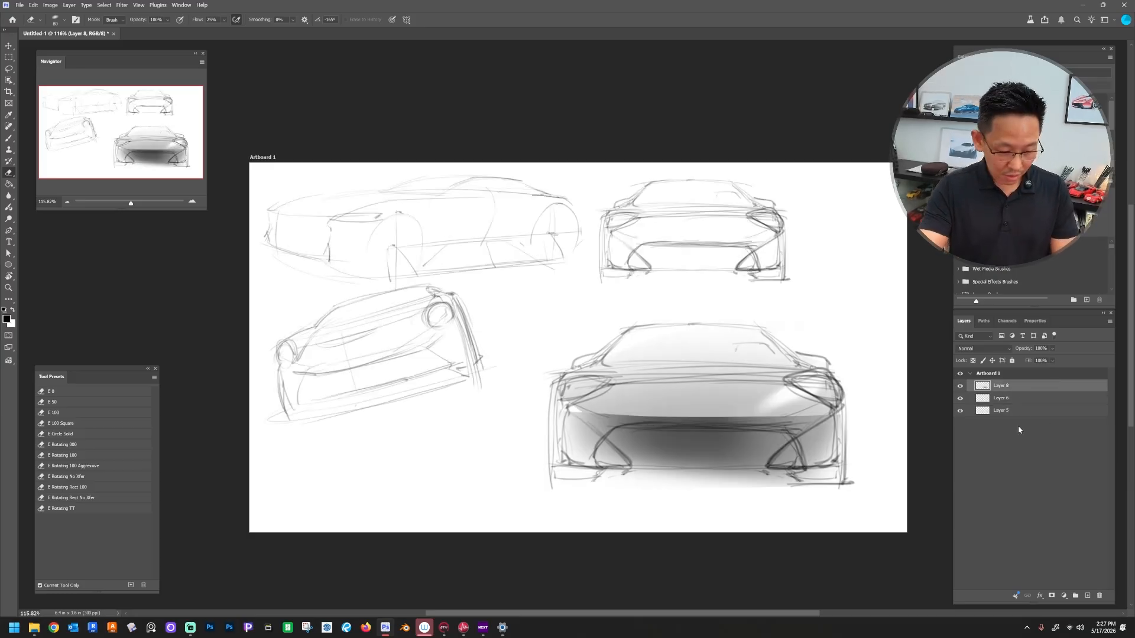
Step: Lasso the grille opening of the large front view, trim the selection along its upper edge, and copy that shading to a new layer
key(l)
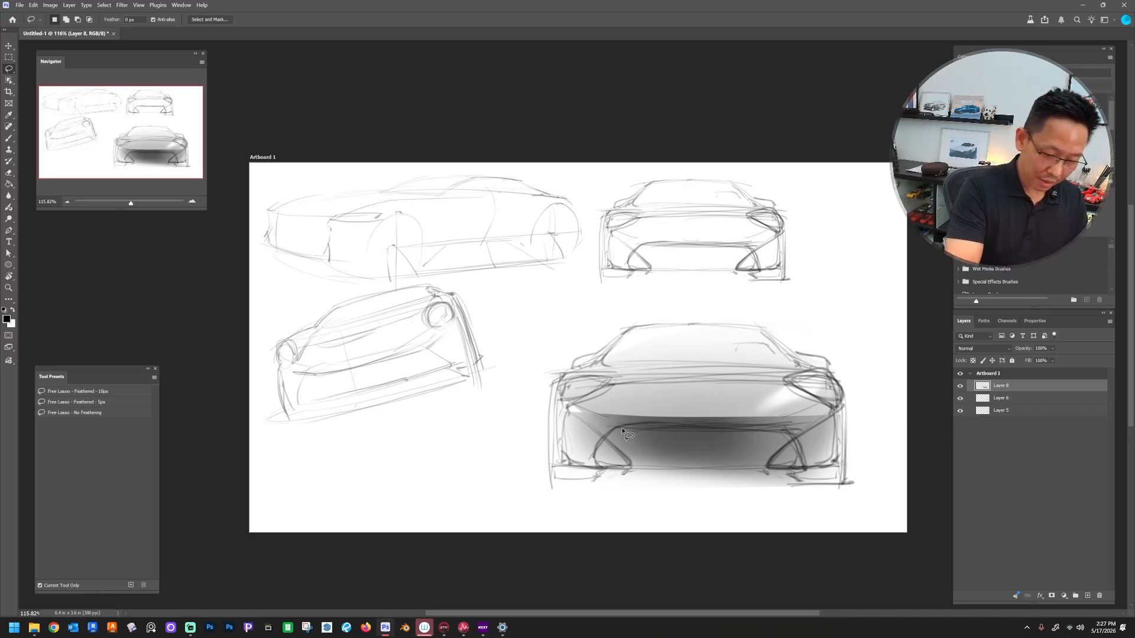
mouse_move(589, 461)
mouse_down()
mouse_move(884, 504)
mouse_move(752, 370)
mouse_move(591, 458)
mouse_move(644, 421)
mouse_move(930, 428)
mouse_move(421, 299)
mouse_move(416, 384)
mouse_up()
mouse_move(774, 417)
mouse_down()
mouse_move(825, 506)
mouse_move(709, 340)
mouse_up()
mouse_move(620, 417)
mouse_down()
mouse_move(592, 446)
mouse_move(462, 495)
mouse_move(514, 322)
mouse_up()
mouse_move(567, 467)
mouse_down()
mouse_move(956, 477)
mouse_move(871, 533)
mouse_move(423, 546)
mouse_up()
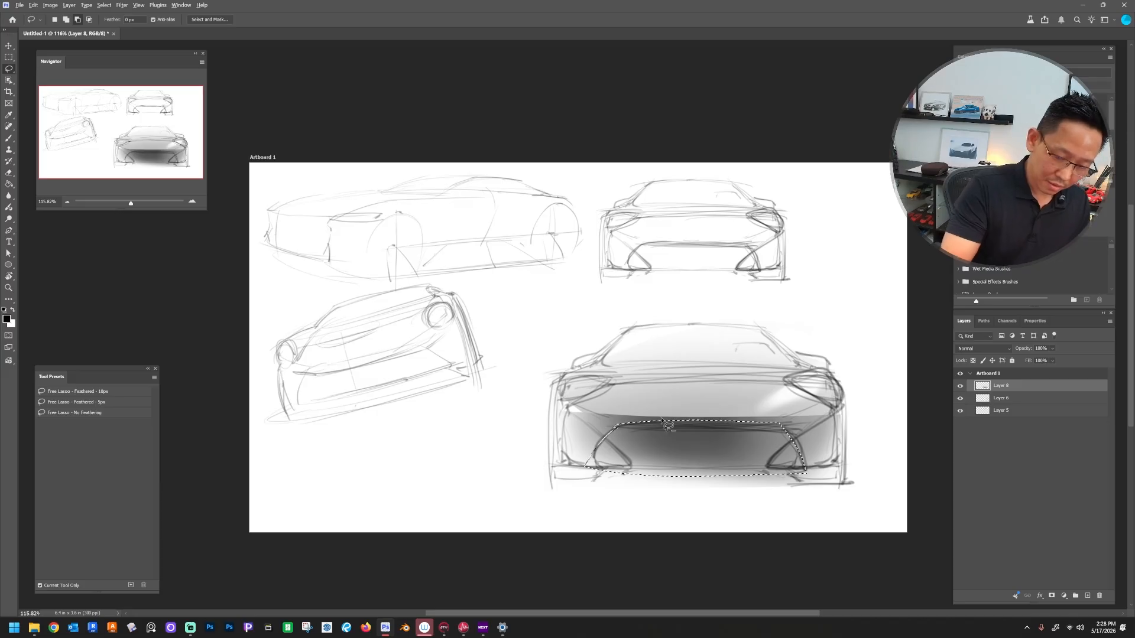
mouse_move(615, 424)
mouse_down()
mouse_move(927, 402)
mouse_move(542, 370)
mouse_up()
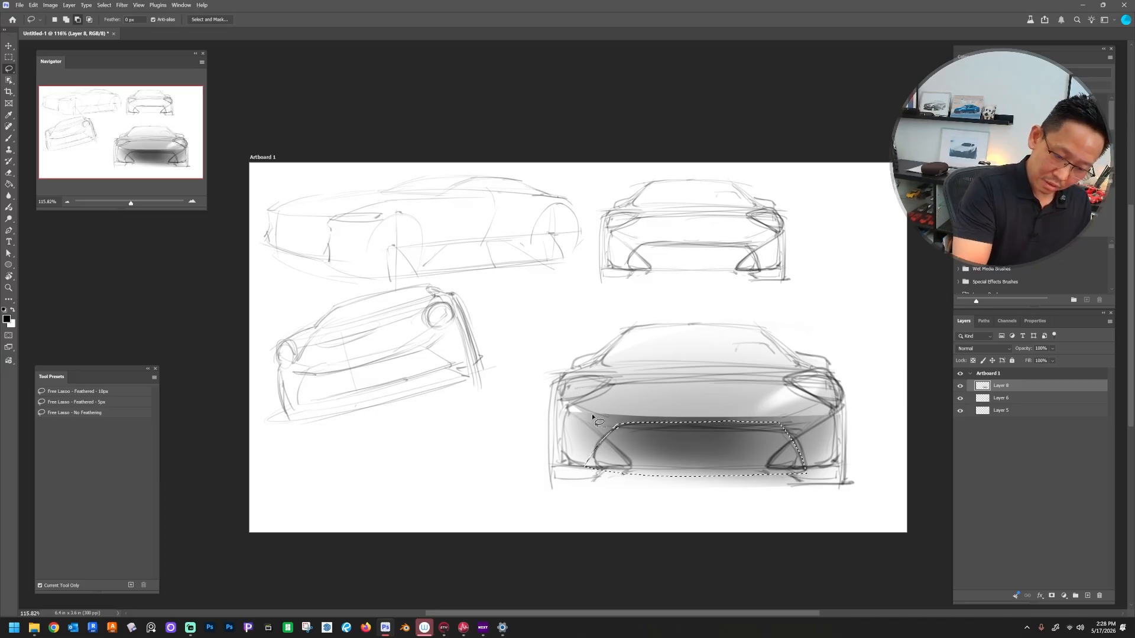
mouse_move(617, 425)
mouse_down()
mouse_move(906, 414)
mouse_move(828, 364)
mouse_up()
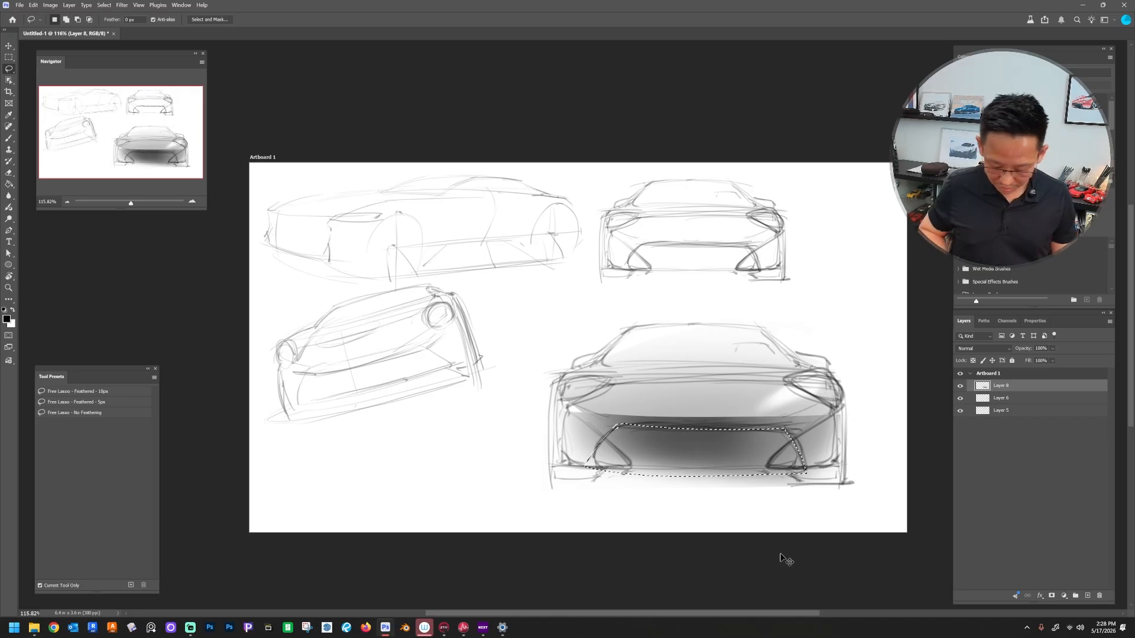
key(ctrl+j)
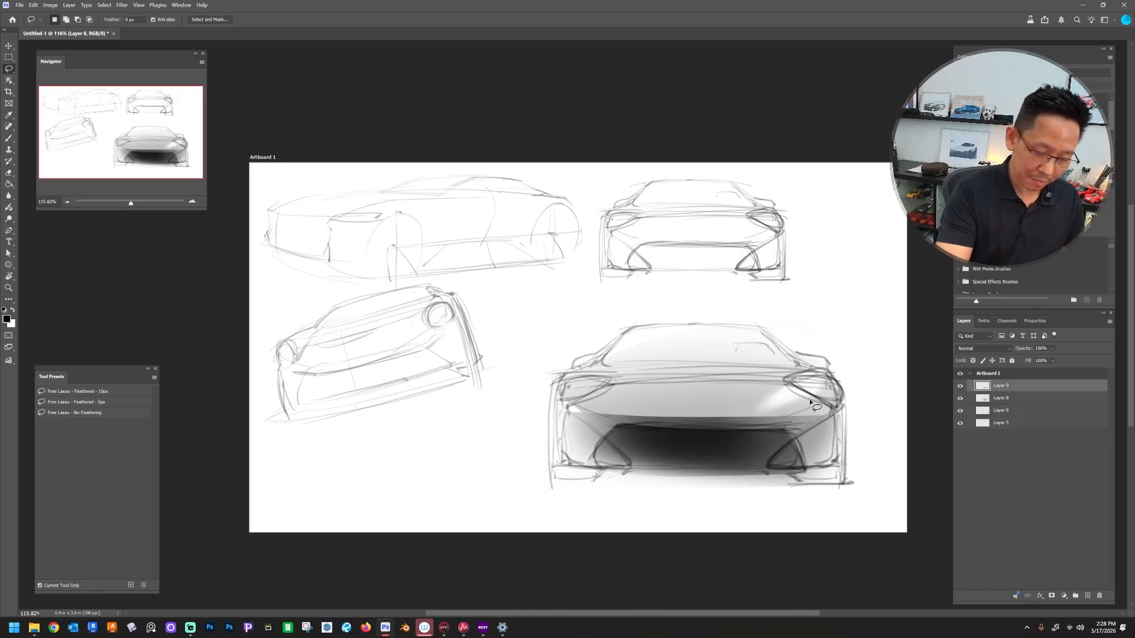
Step: Fade the lower edge of the copied grille shading with the Eraser and merge the copy with Layer 8
key(e)
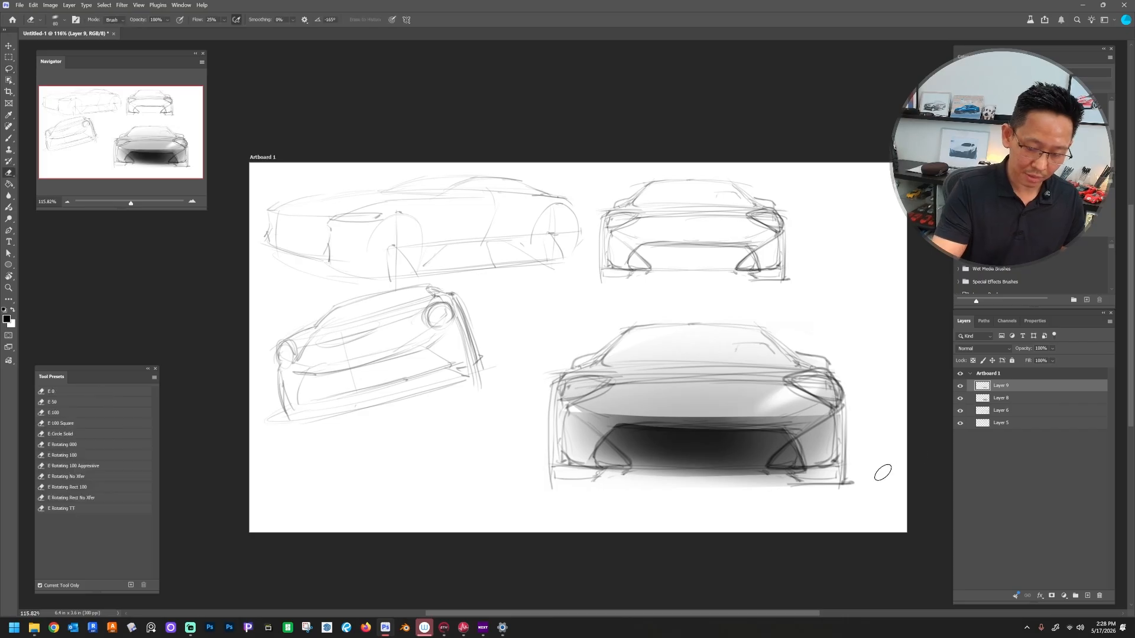
drag(592, 482, 843, 479)
drag(638, 477, 827, 474)
drag(695, 476, 851, 476)
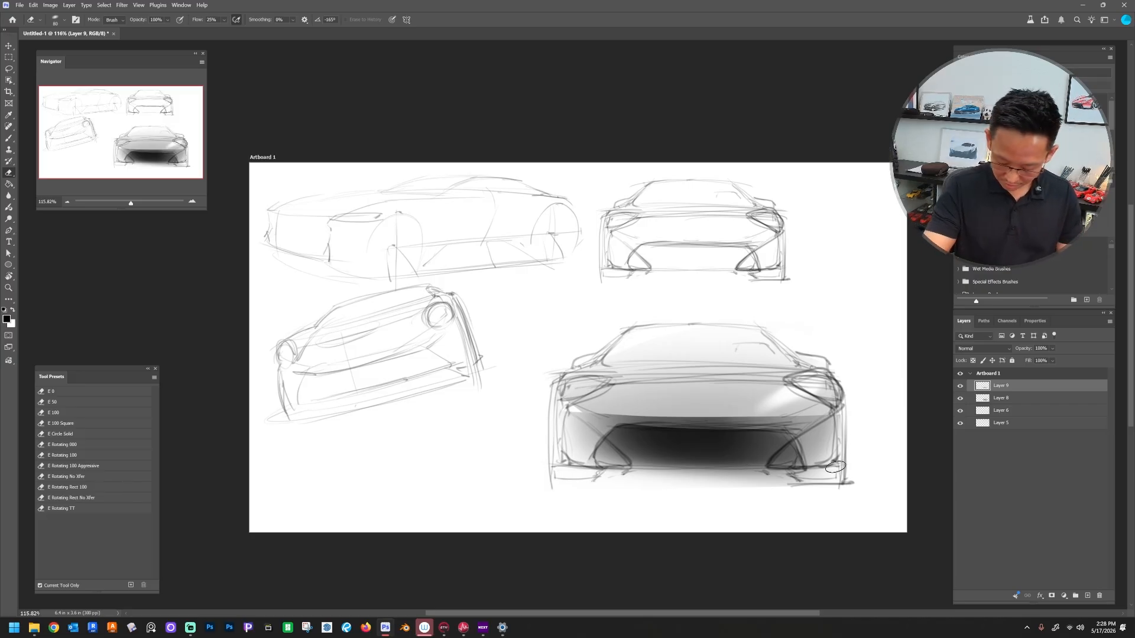
right_click(1013, 403)
click(1061, 471)
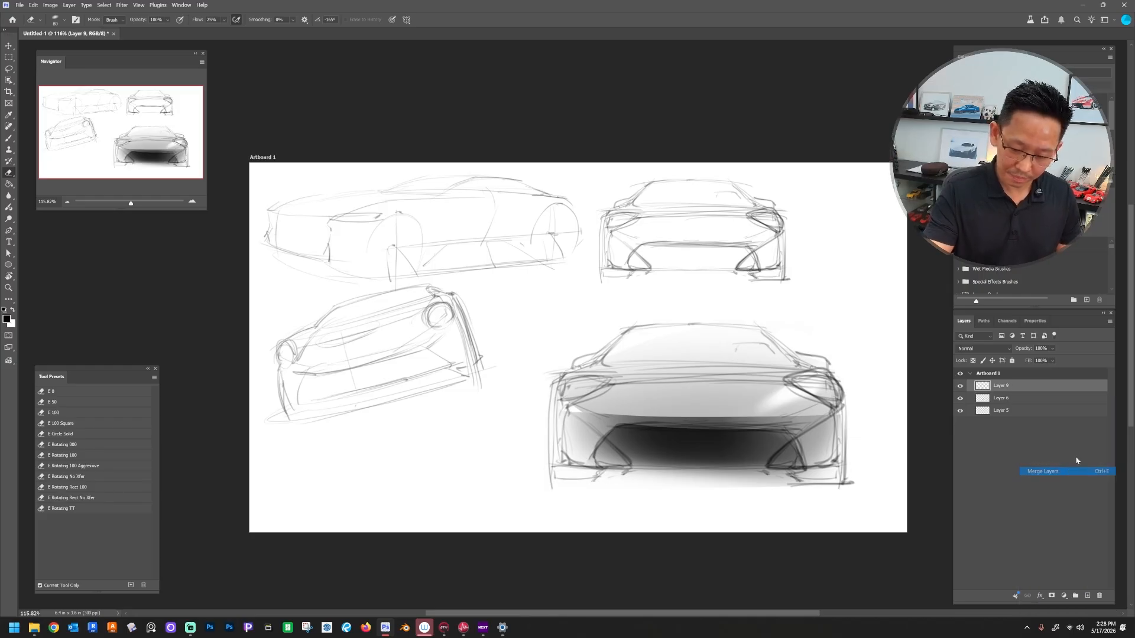
Step: Lasso the windshield area of the large front view, subtracting the excess above the roof and beside the right pillar
key(l)
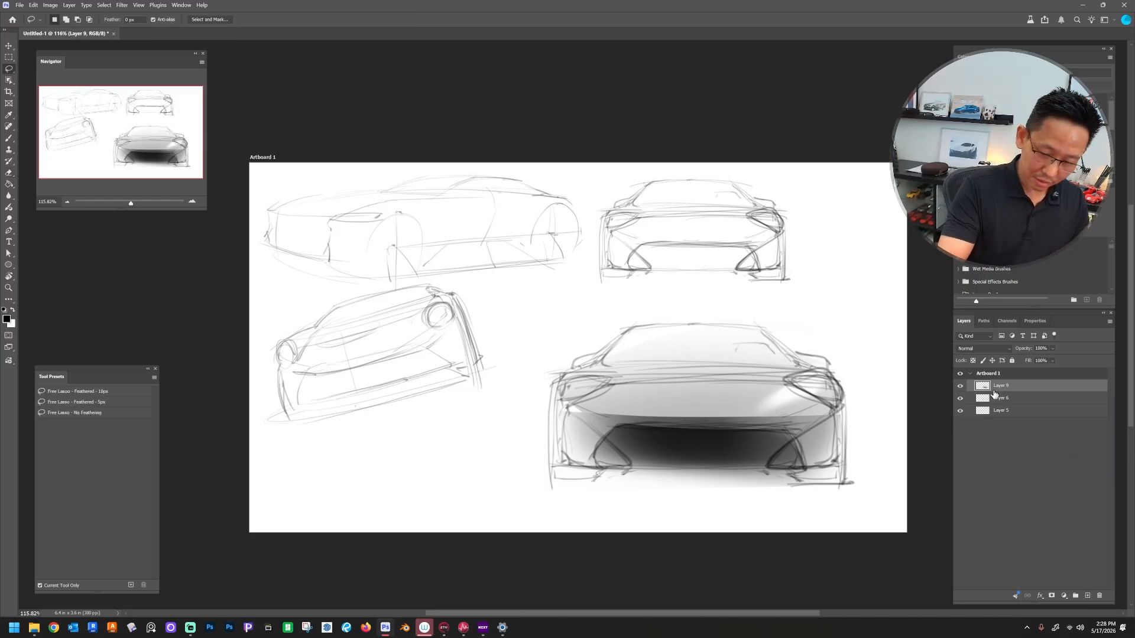
mouse_move(572, 365)
mouse_down()
mouse_move(933, 353)
mouse_move(577, 241)
mouse_move(435, 330)
mouse_up()
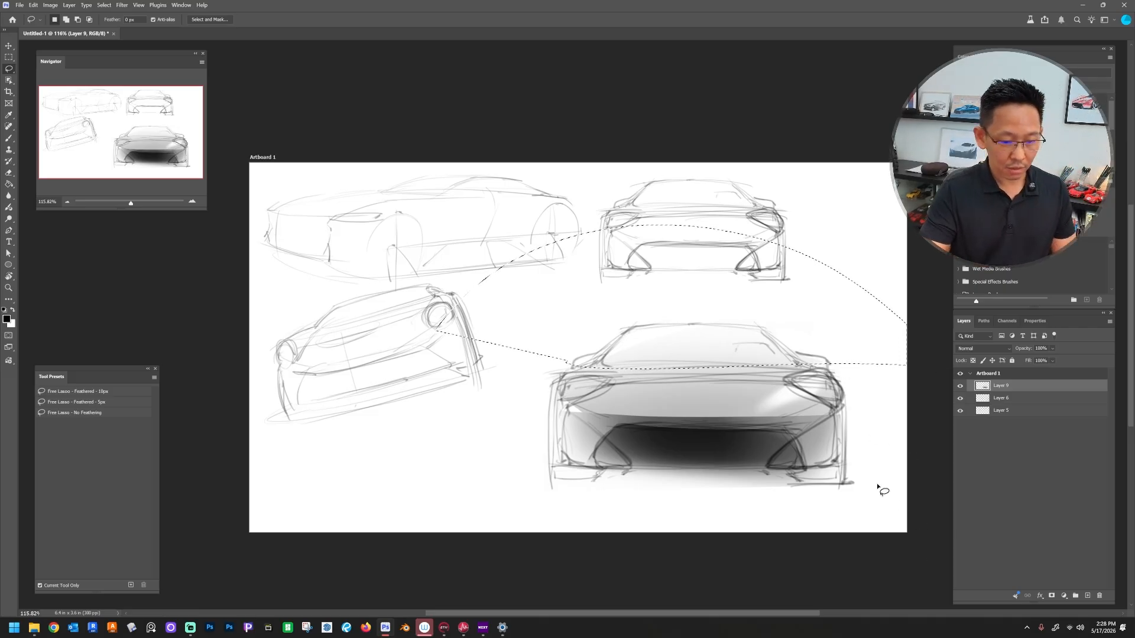
mouse_move(587, 363)
mouse_down()
mouse_move(626, 328)
mouse_move(613, 230)
mouse_move(349, 358)
mouse_up()
mouse_move(694, 321)
mouse_down()
mouse_move(856, 233)
mouse_move(510, 238)
mouse_move(523, 216)
mouse_up()
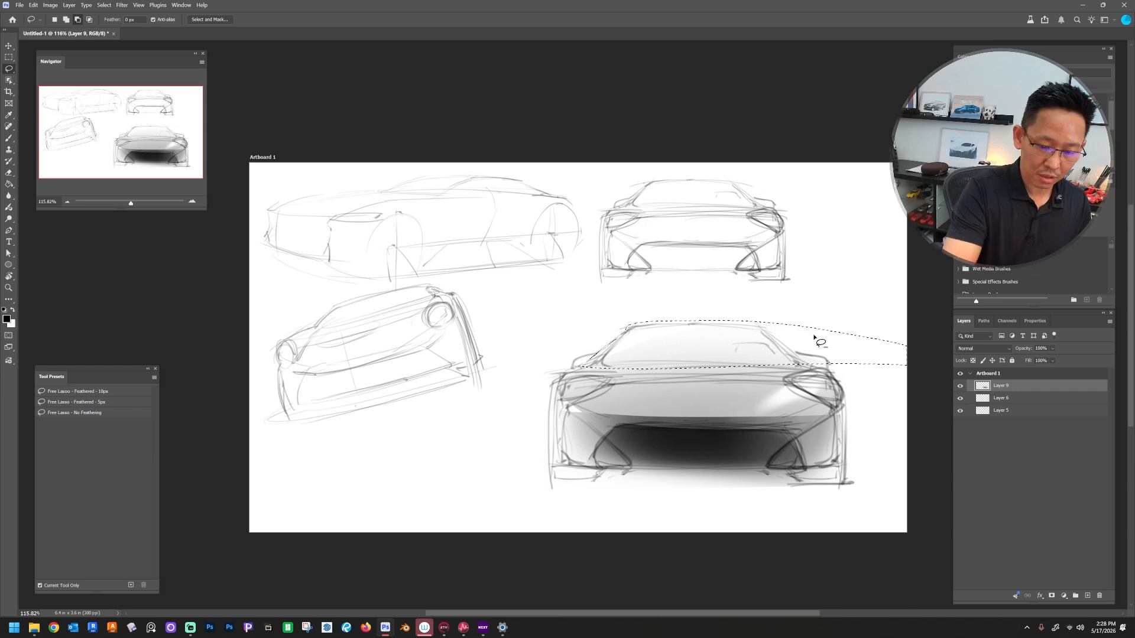
mouse_move(742, 317)
mouse_down()
mouse_move(810, 362)
mouse_move(925, 385)
mouse_move(929, 284)
mouse_up()
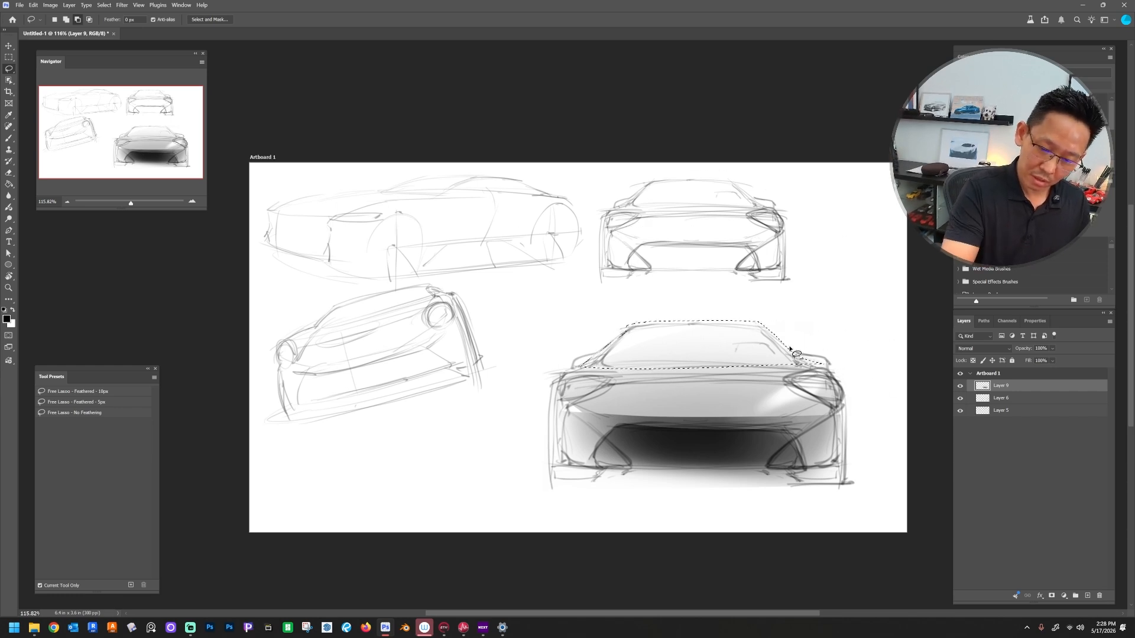
mouse_move(786, 347)
mouse_down()
mouse_move(925, 350)
mouse_move(851, 284)
mouse_up()
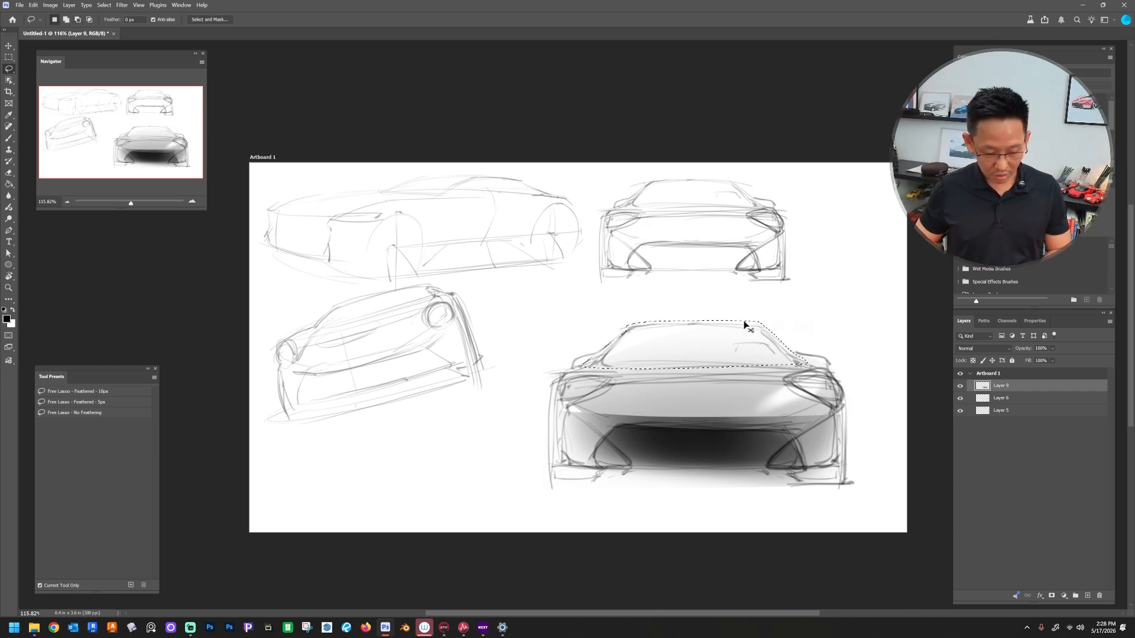
Step: Darken the windshield by copying its shading onto four stacked layers and merging them into one
key(ctrl+j)
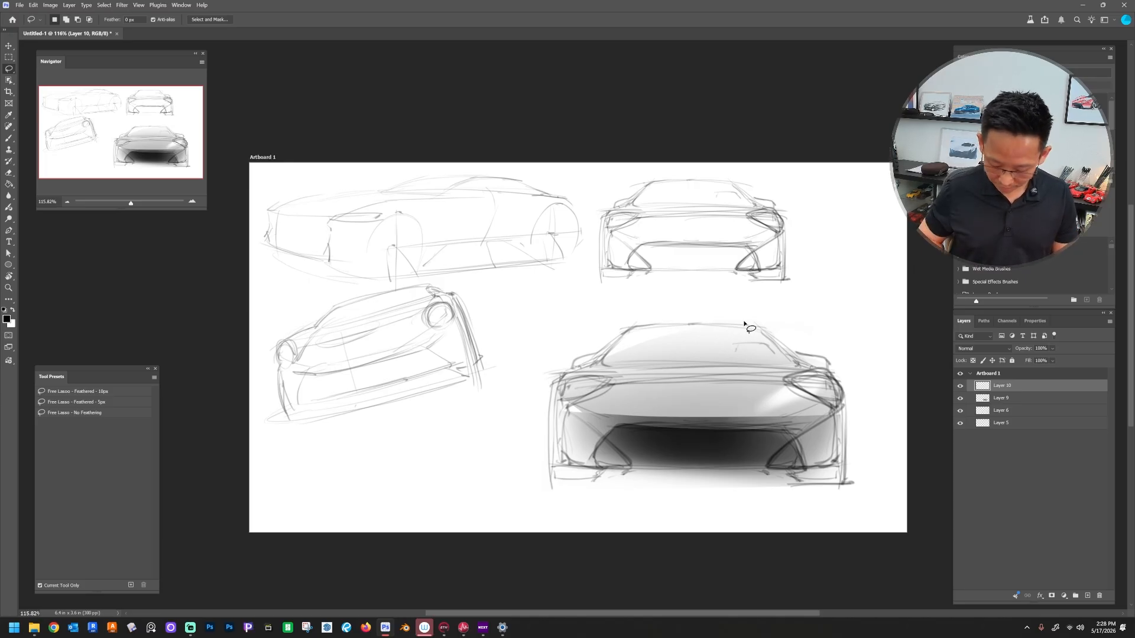
key(ctrl+j)
key(ctrl+j)
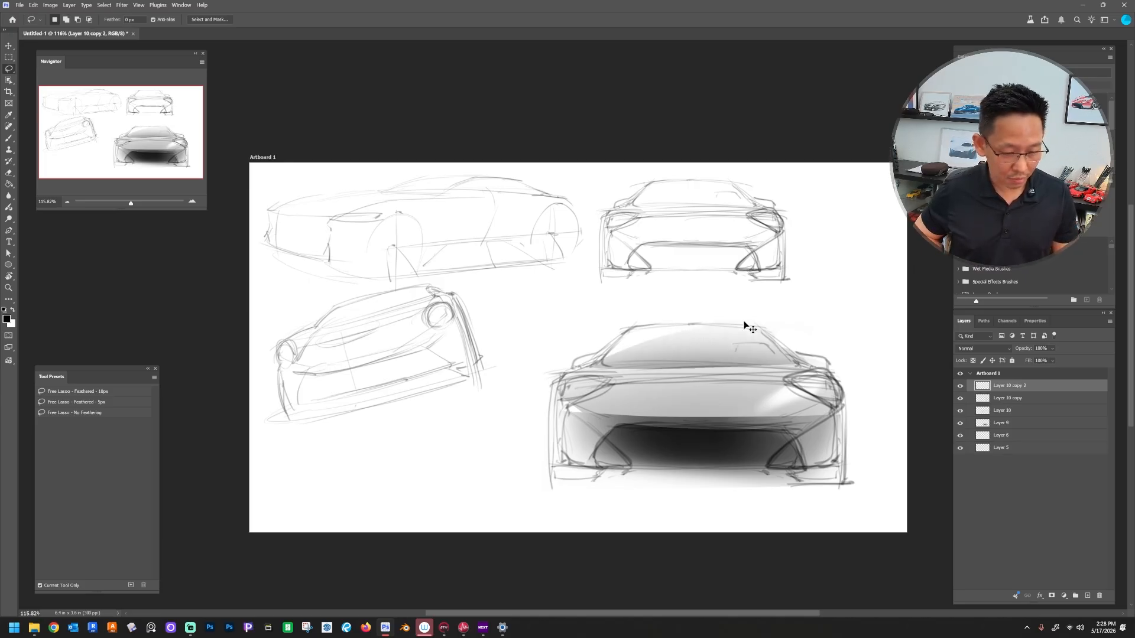
key(ctrl+j)
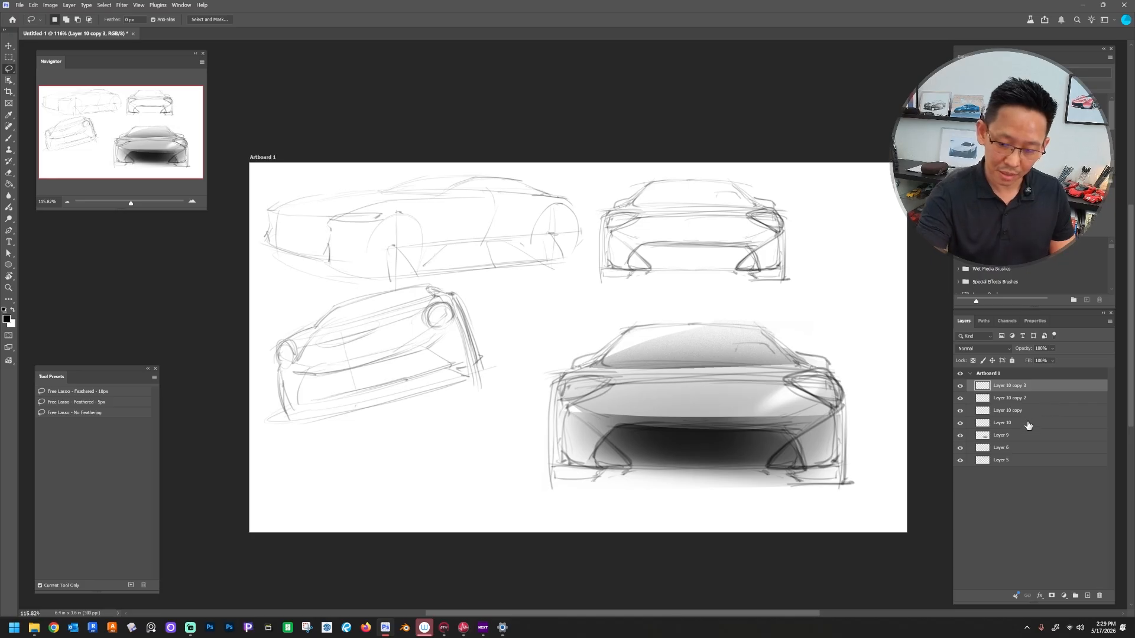
shift+click(1028, 423)
right_click(1032, 426)
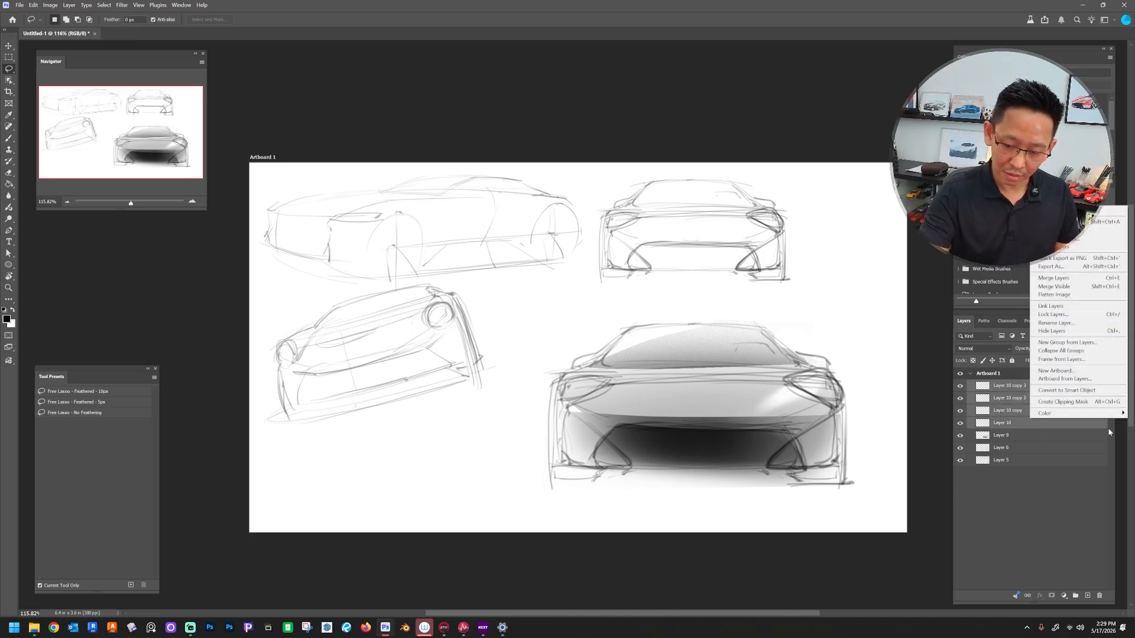
click(1064, 278)
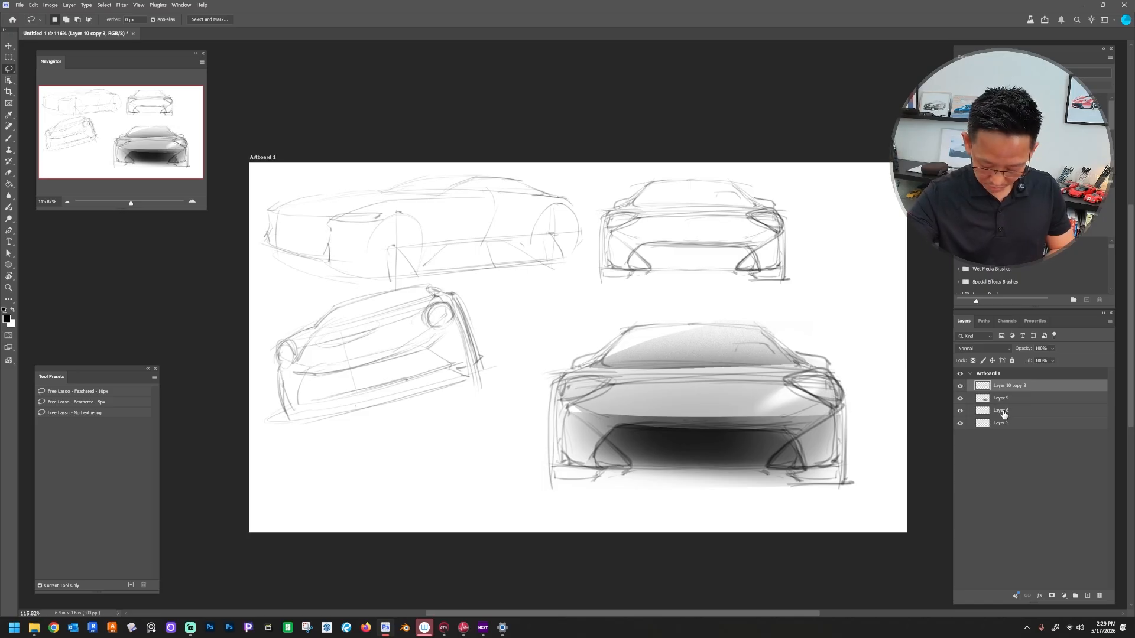
mouse_move(755, 301)
mouse_down()
mouse_move(817, 385)
mouse_move(806, 232)
mouse_move(749, 295)
mouse_move(745, 323)
mouse_move(874, 443)
mouse_move(769, 211)
mouse_move(691, 234)
mouse_up()
key(ctrl+d)
key(b)
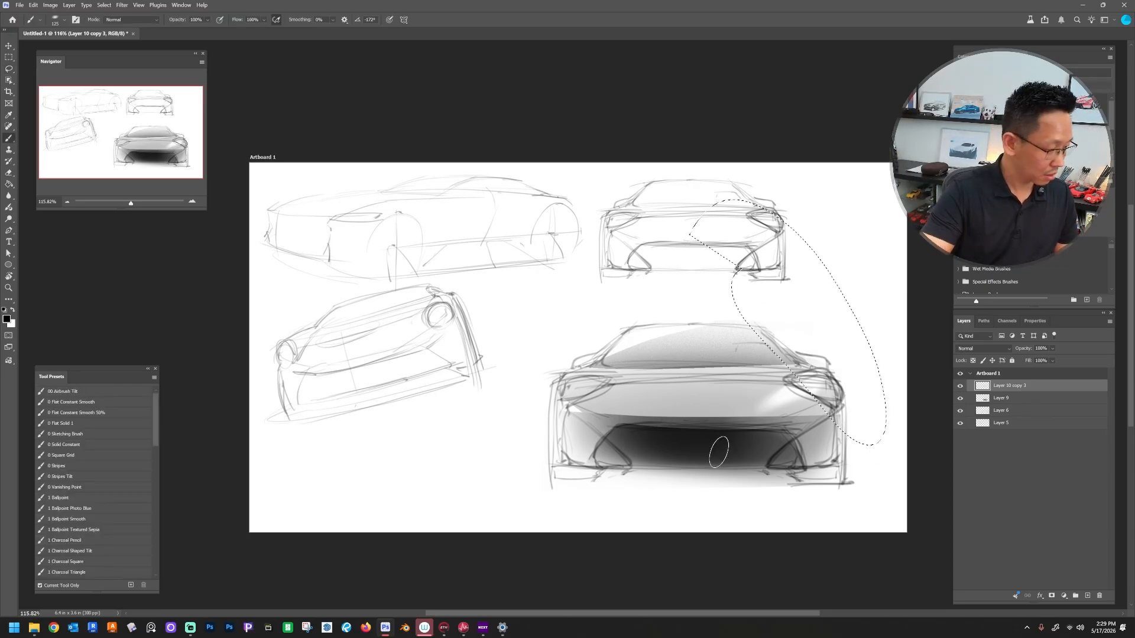
key(bracketright)
key(bracketright)
key(bracketright)
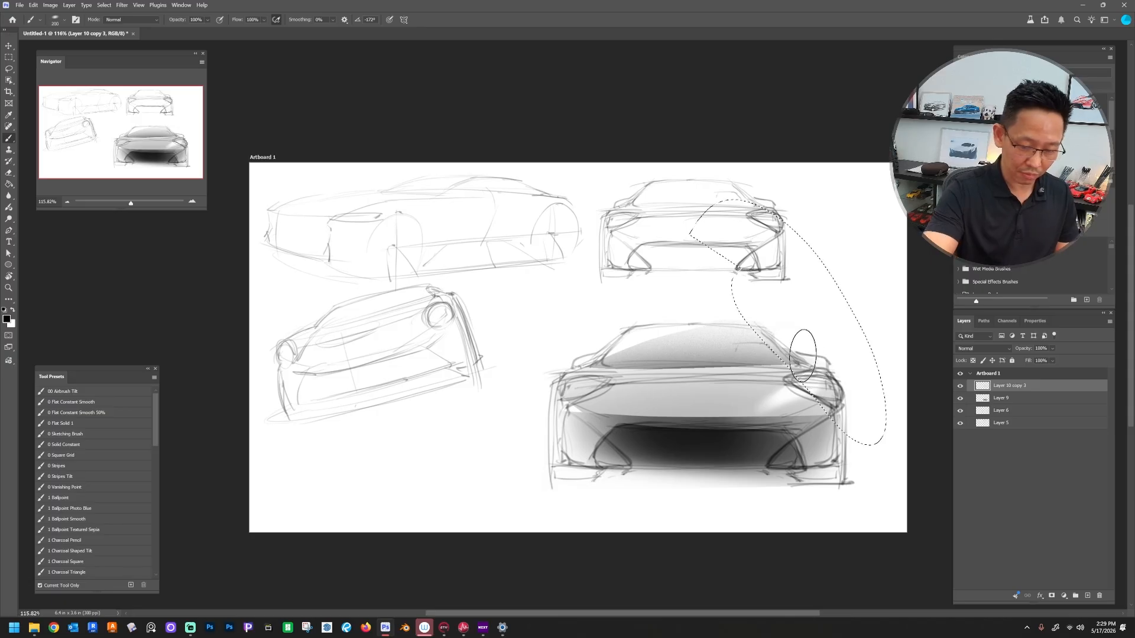
drag(795, 365, 813, 334)
key(e)
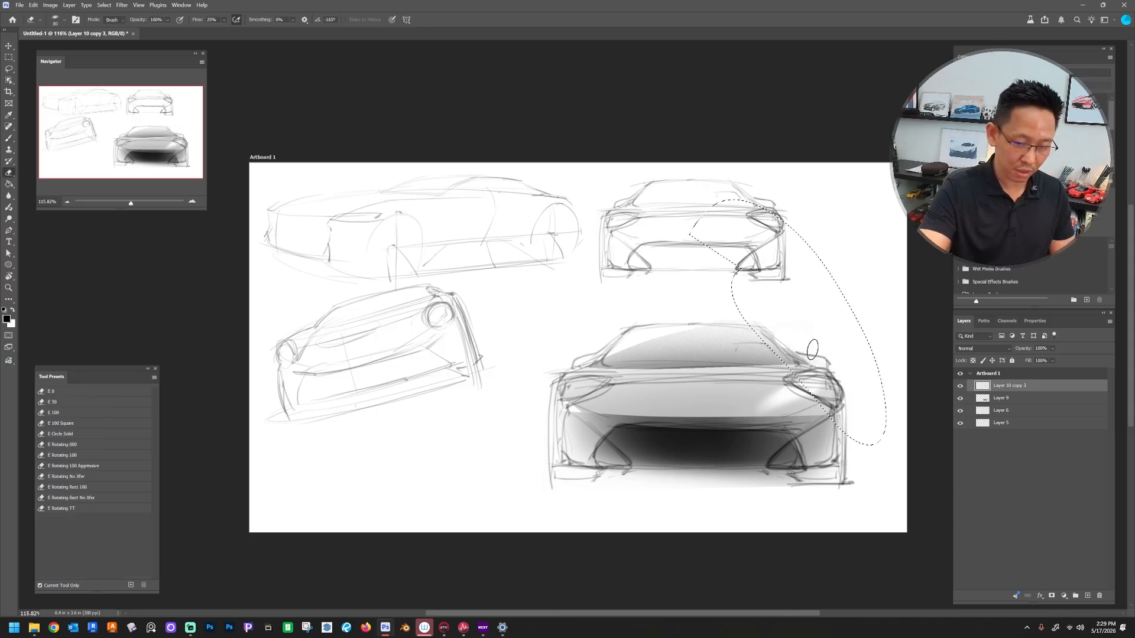
alt+right_click(689, 442)
key(bracketright)
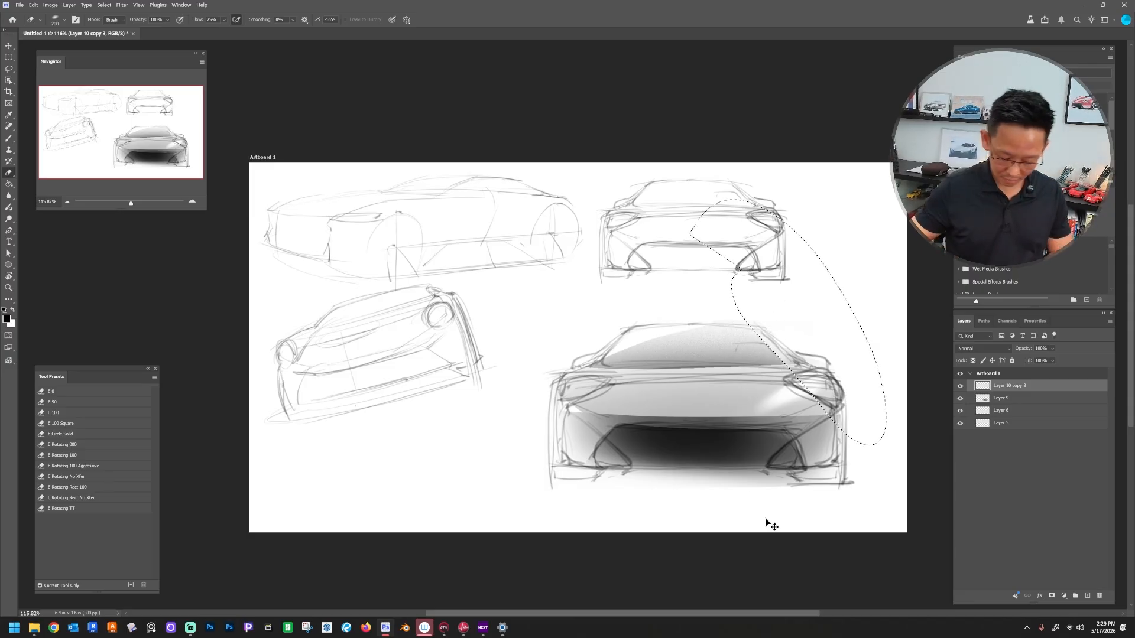
key(ctrl+d)
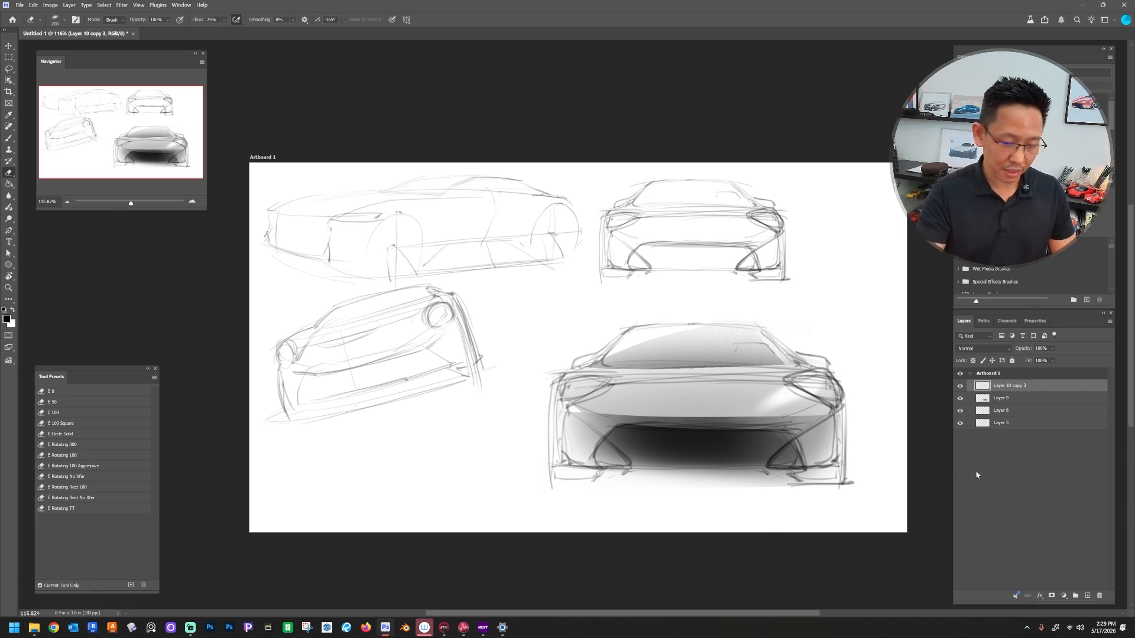
Step: Add a new layer and brush white highlights over the lower right bumper corner of the large front view
key(z)
drag(884, 473, 861, 482)
drag(829, 469, 751, 412)
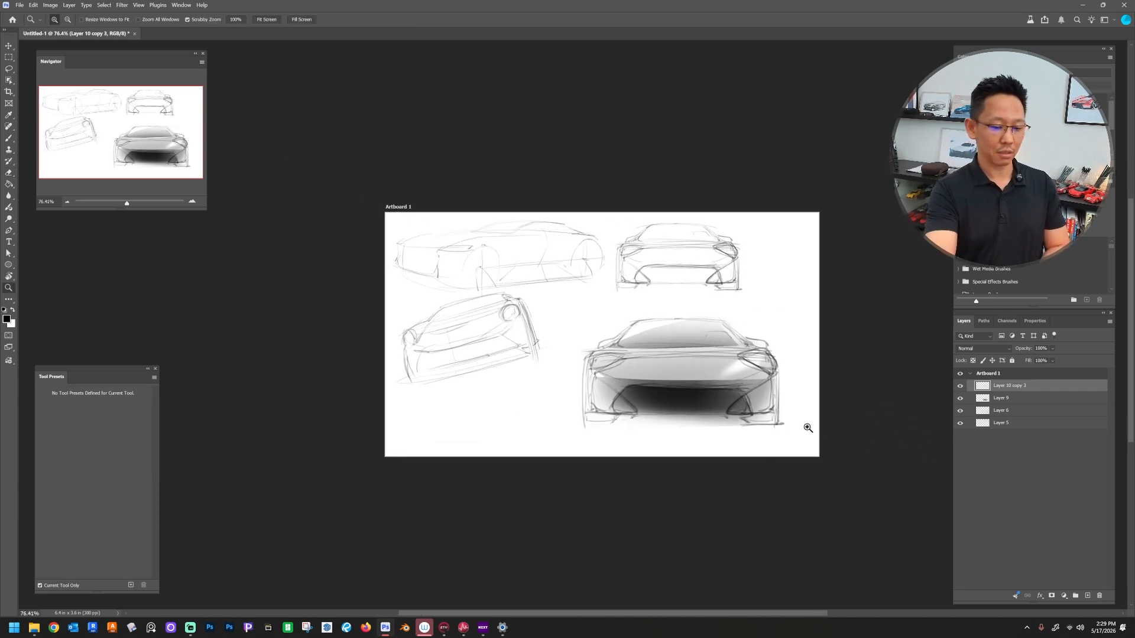
drag(818, 426, 824, 419)
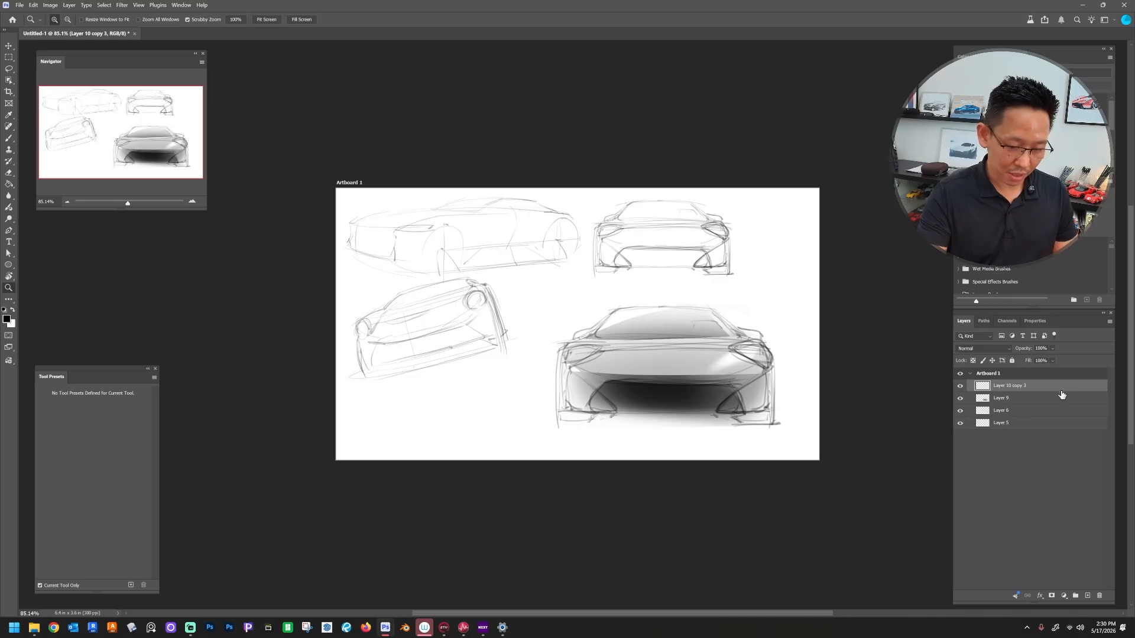
click(1086, 597)
key(b)
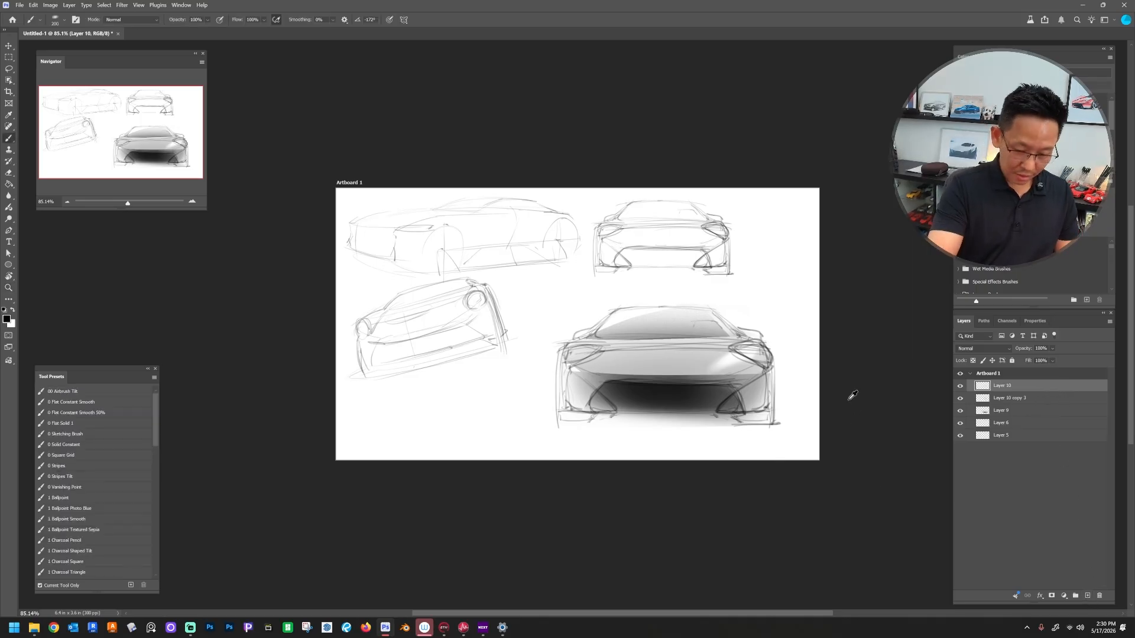
alt+click(735, 356)
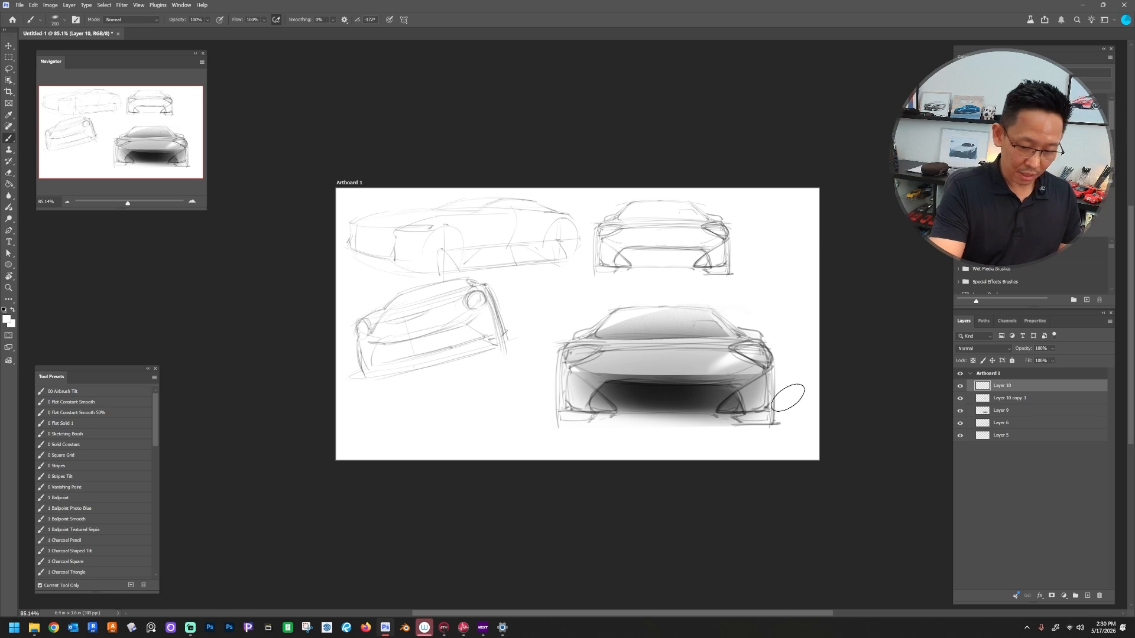
key(bracketleft)
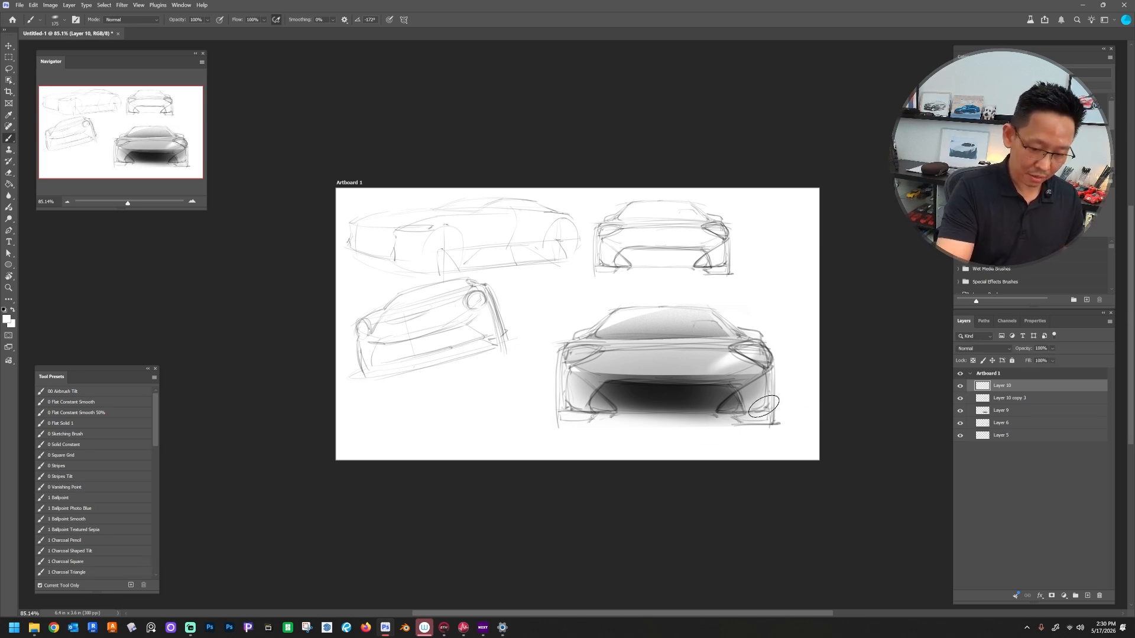
Step: Trim the white highlight at the right bumper corner using the E Rotating 100 Aggressive eraser preset at varying sizes
key(e)
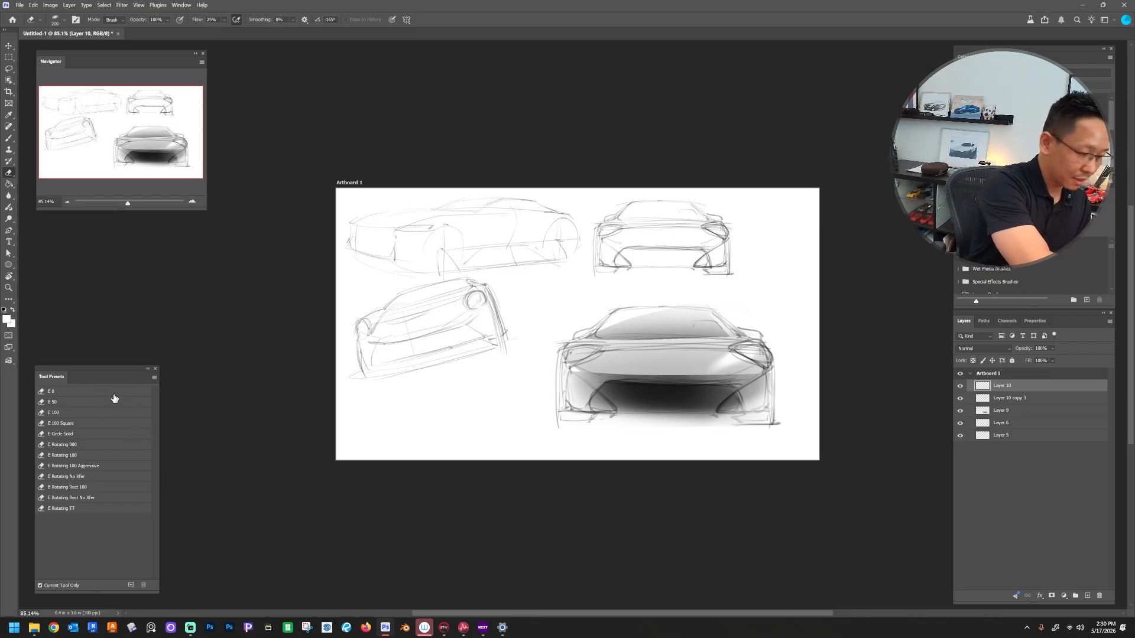
click(123, 470)
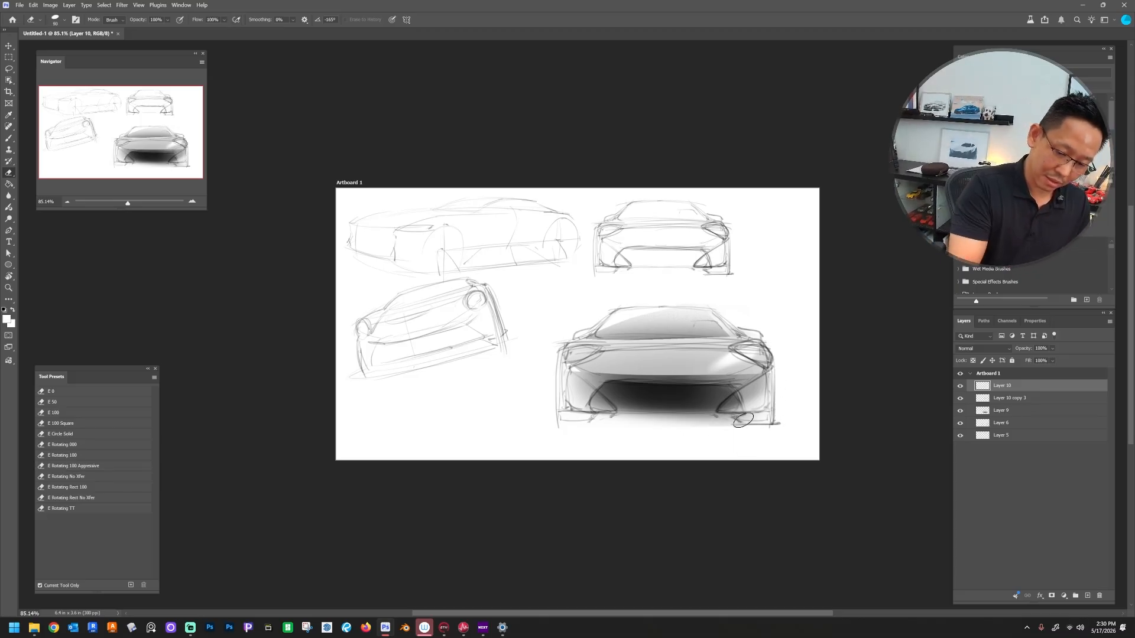
key(bracketleft)
key(bracketleft)
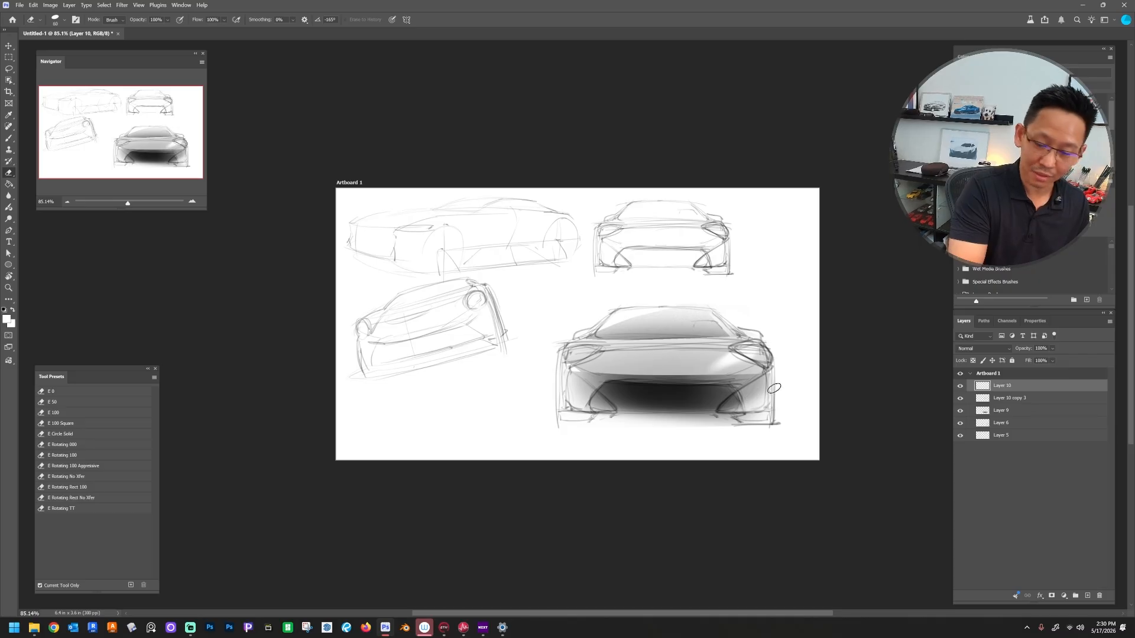
key(bracketleft)
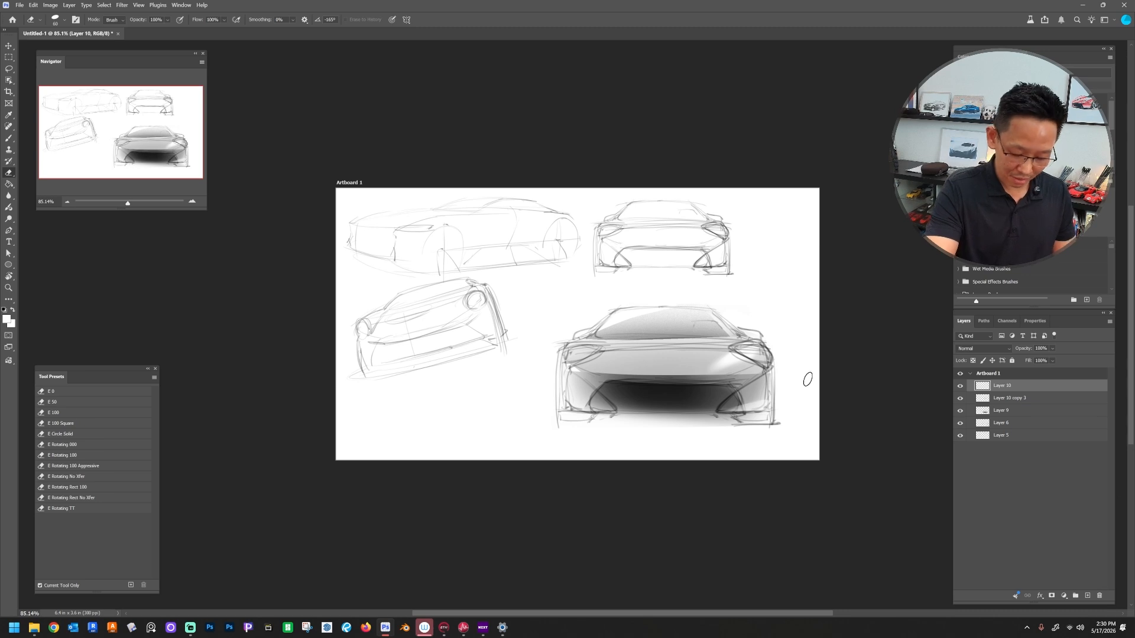
key(bracketright)
key(bracketright)
key(bracketright)
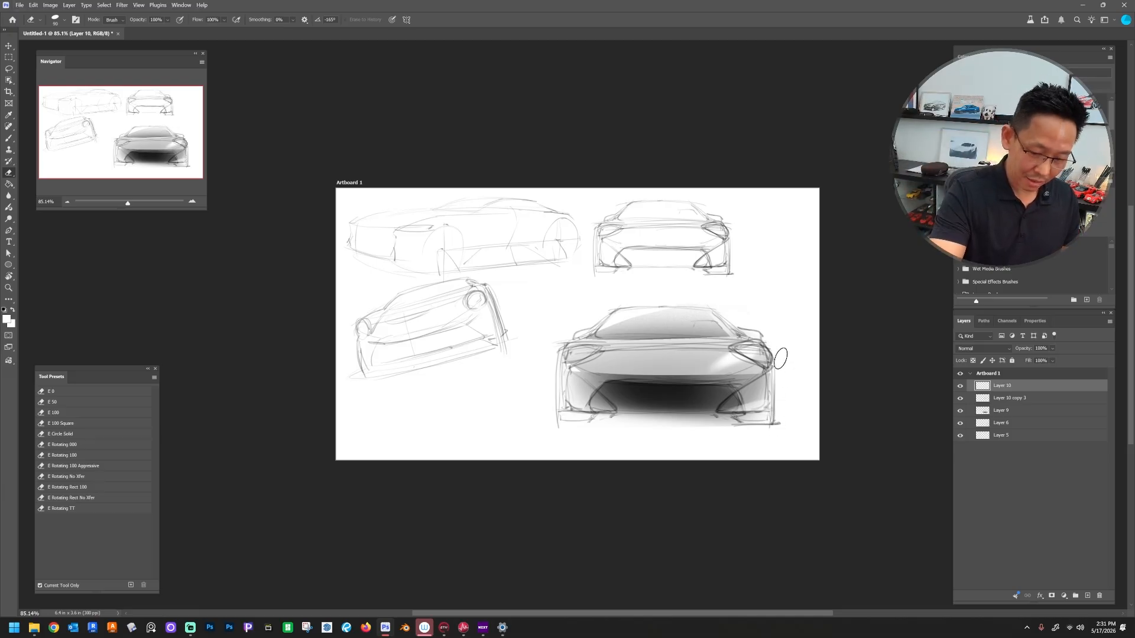
Step: Soften the eraser tip by lowering its hardness, comparing hard and soft edges on the canvas
alt+right_click(779, 337)
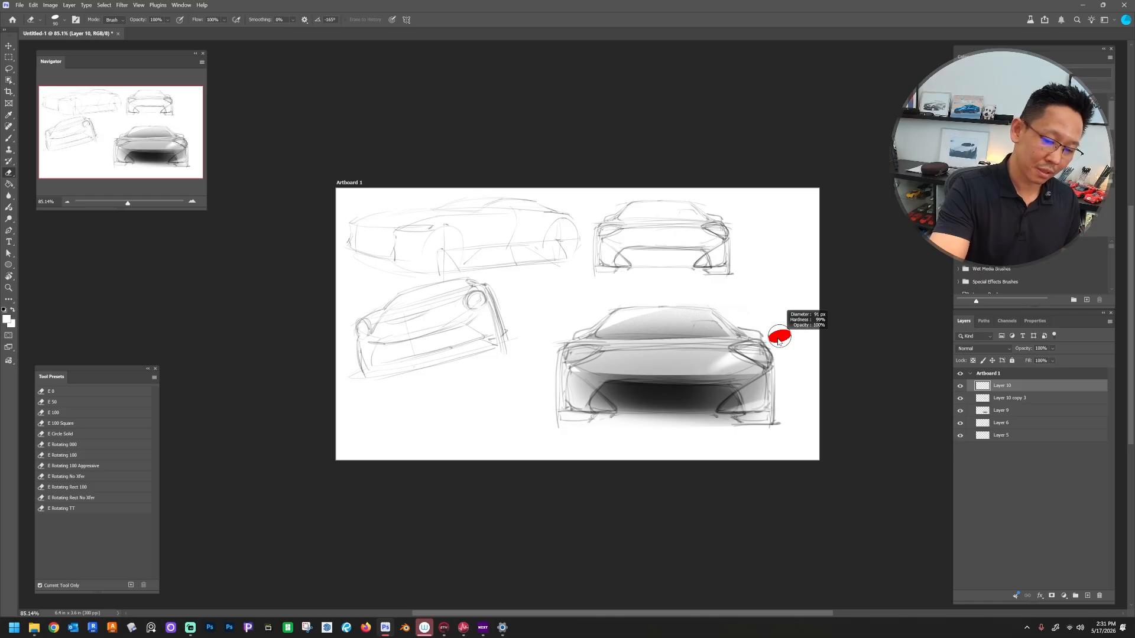
drag(779, 342, 764, 130)
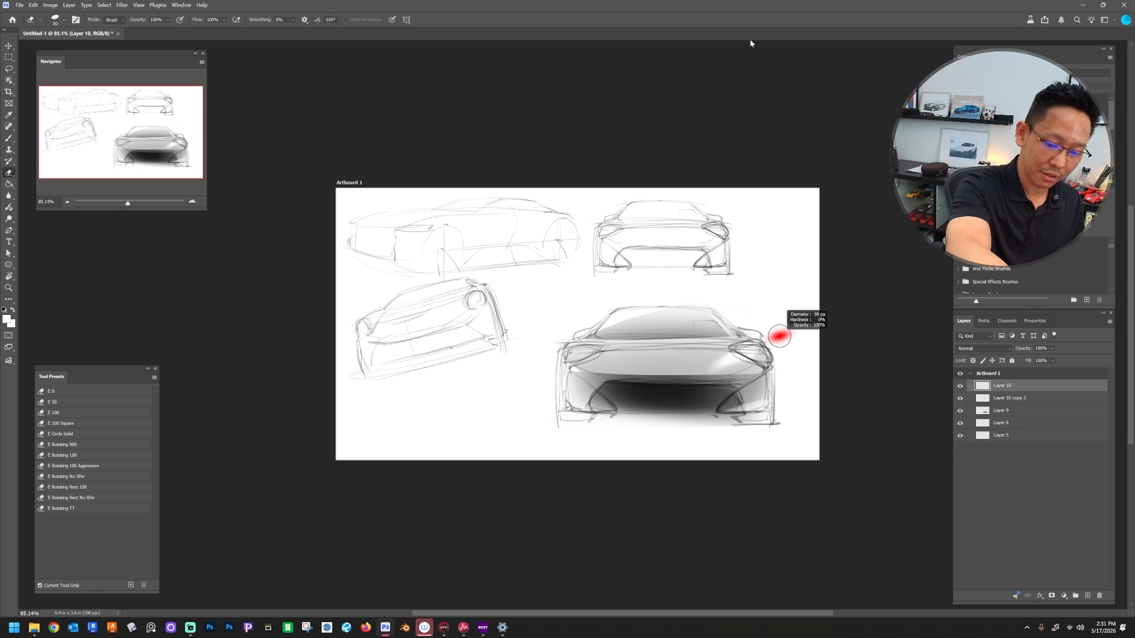
mouse_move(751, 43)
mouse_down()
mouse_move(750, 431)
mouse_move(729, 590)
mouse_up()
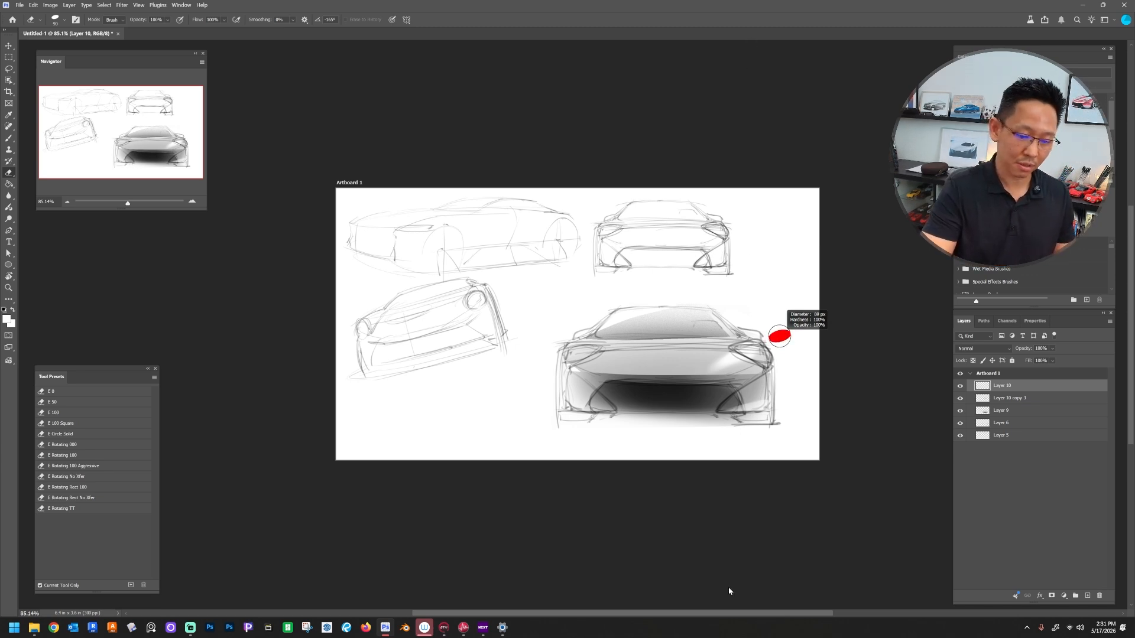
mouse_move(729, 590)
mouse_down()
mouse_move(762, 236)
mouse_move(757, 137)
mouse_move(736, 575)
mouse_up()
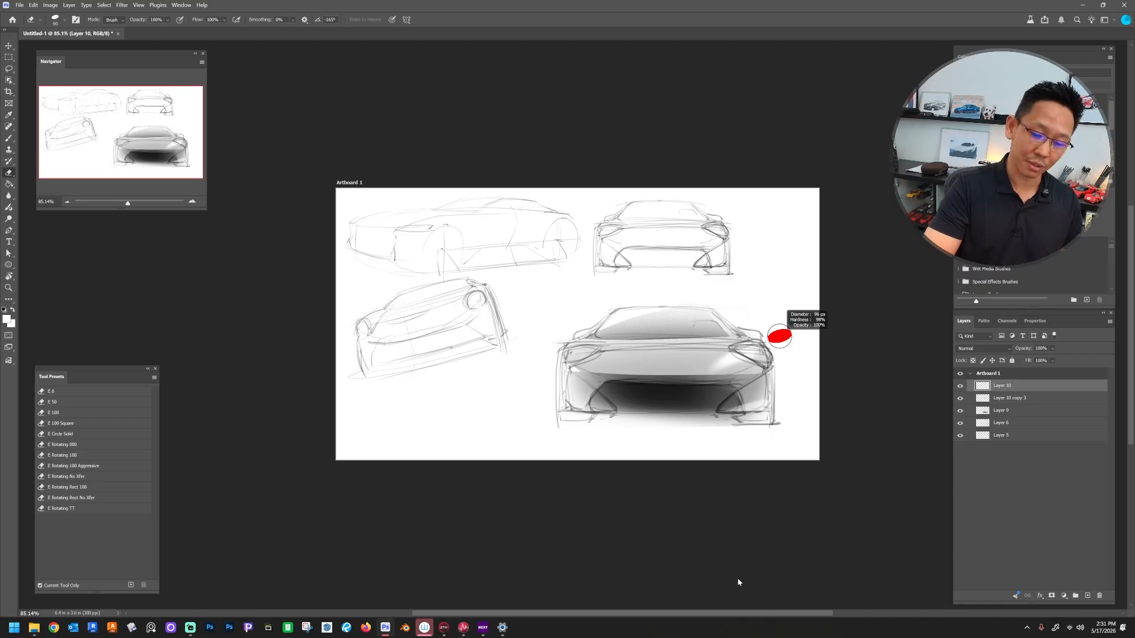
drag(738, 583, 770, 84)
mouse_move(761, 33)
mouse_down()
mouse_move(758, 22)
mouse_move(714, 26)
mouse_up()
Step: Fade the right bumper highlight with the resized eraser, then brush and blend a matching white highlight at the left bumper corner
key(bracketright)
key(bracketright)
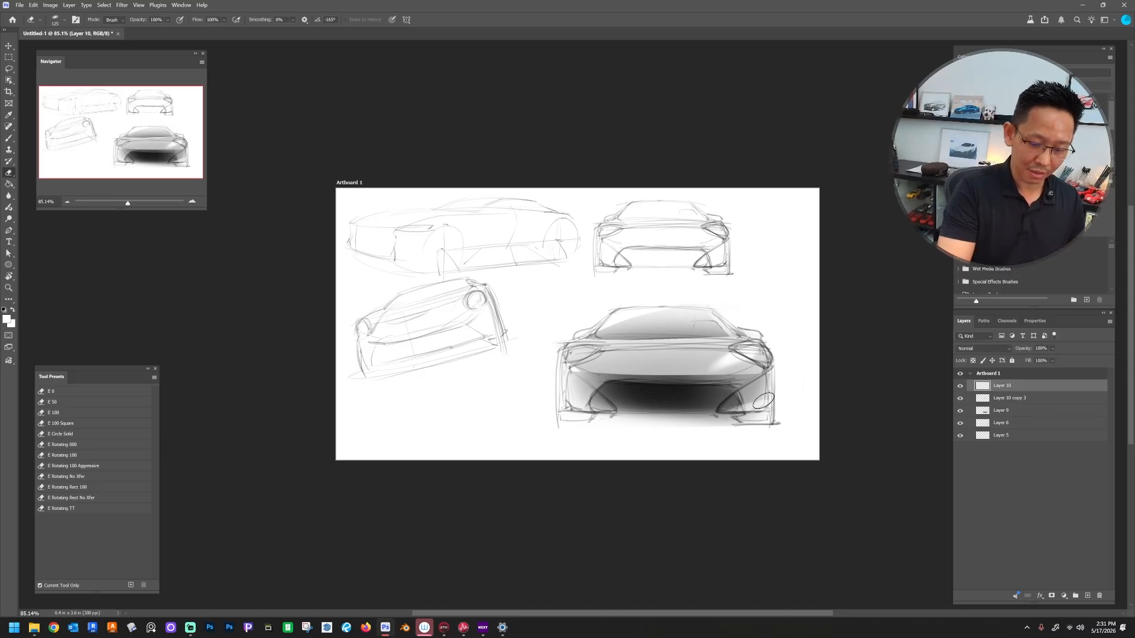
key(bracketleft)
key(bracketleft)
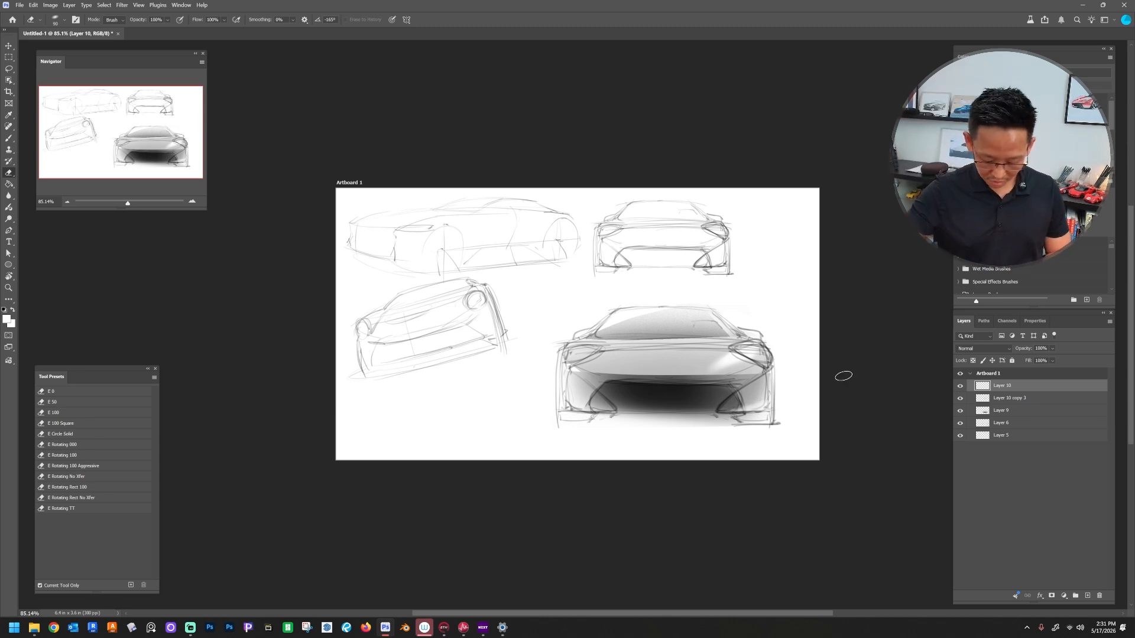
key(b)
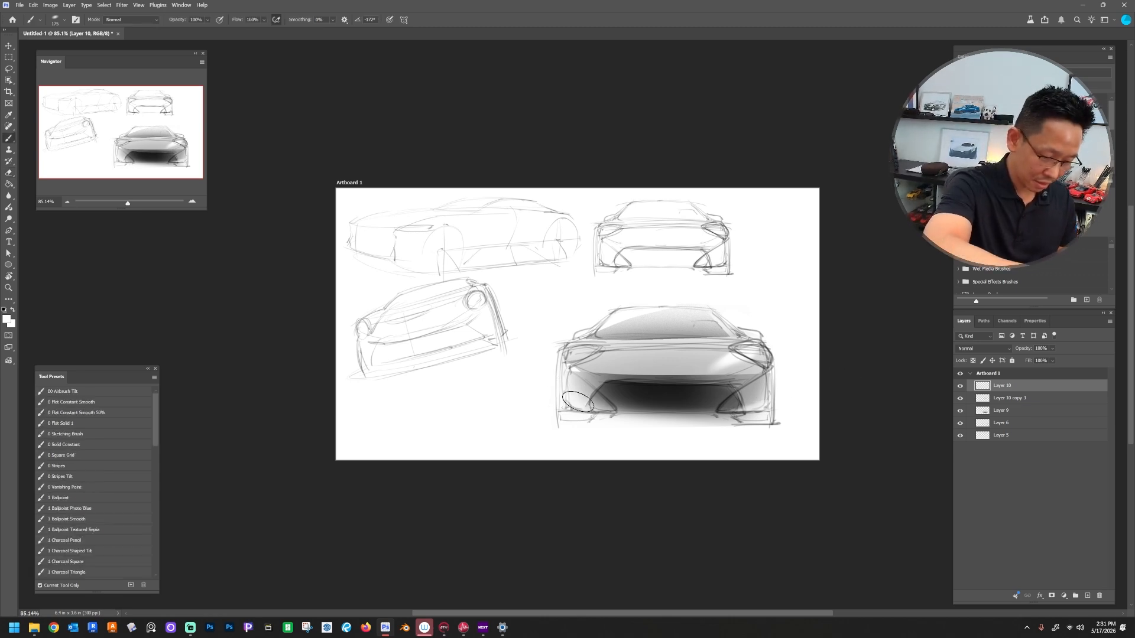
key(e)
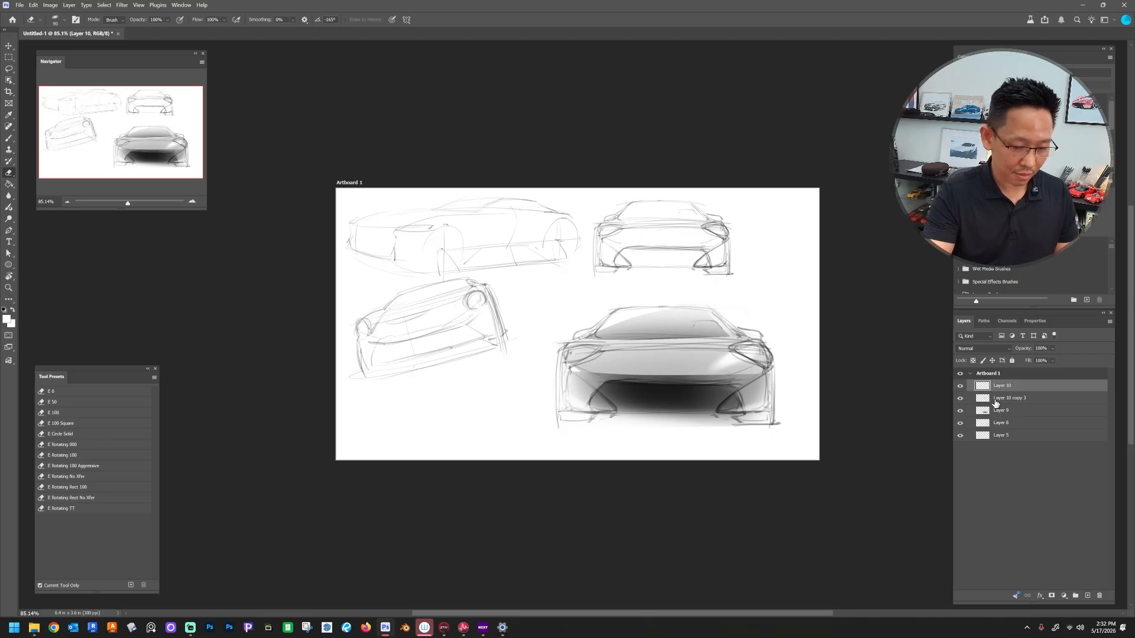
Step: Add another layer and reinforce the large front view's outlines in black with the 1 Ballpoint brush preset
click(1086, 595)
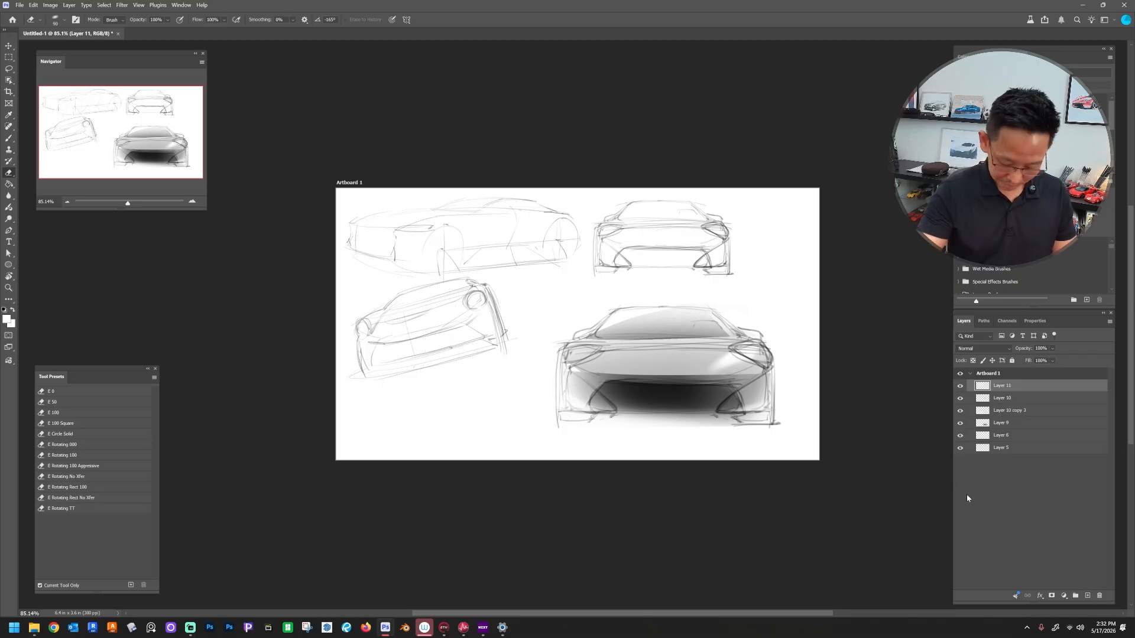
key(b)
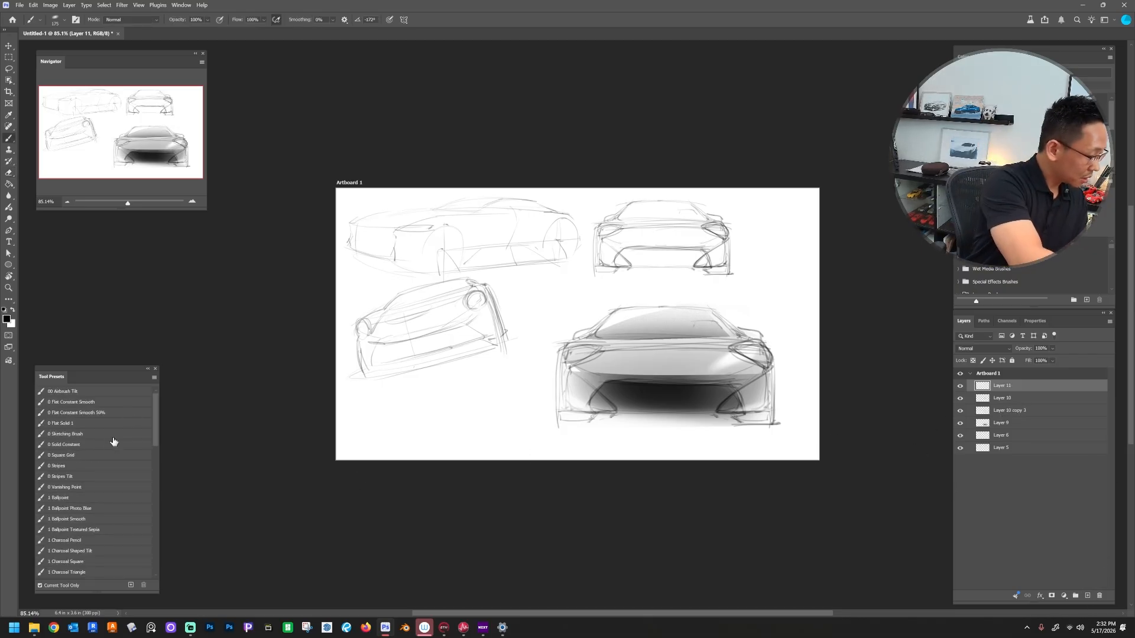
click(91, 497)
key(bracketright)
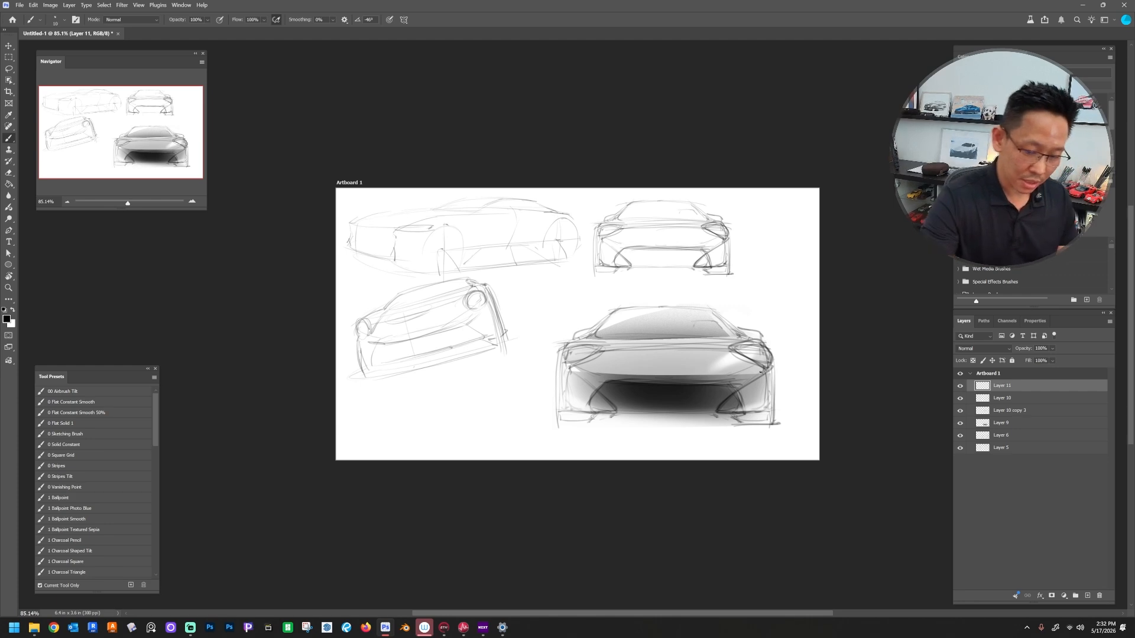
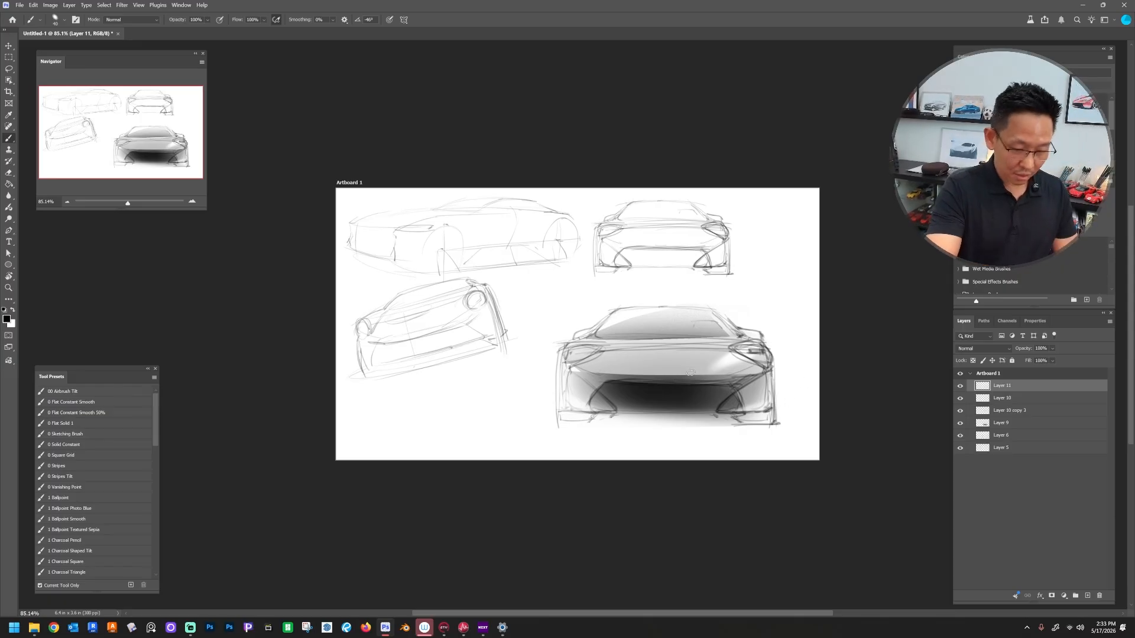
Step: Draw a thin vertical centre line on its own new layer, from the large front view's hood up through the small front view
drag(669, 376, 668, 234)
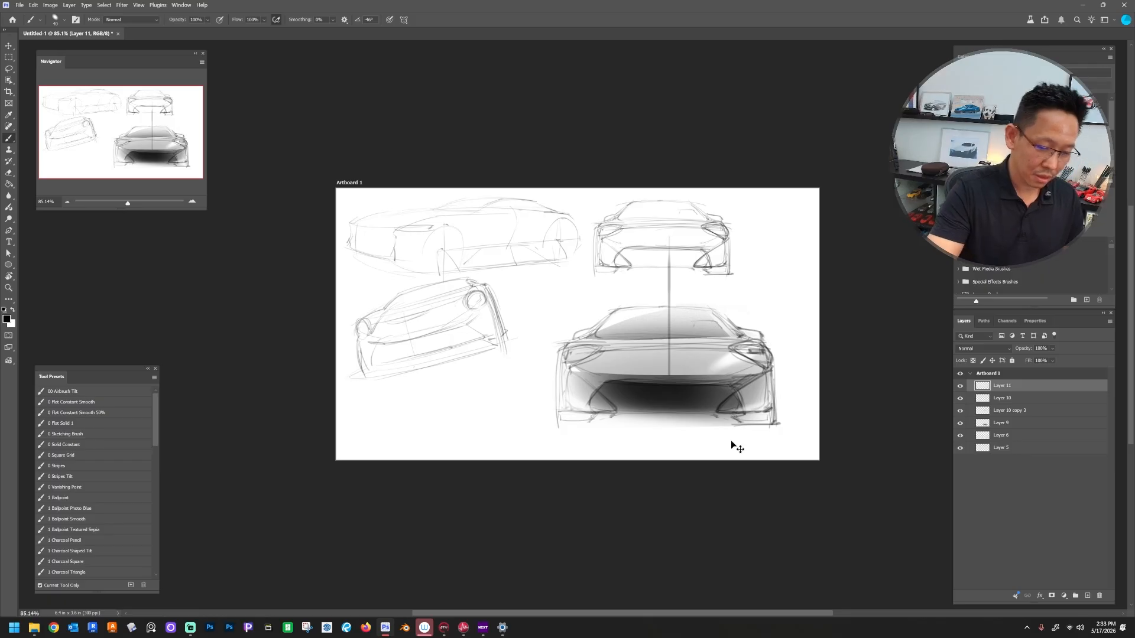
key(ctrl+z)
key([)
key([)
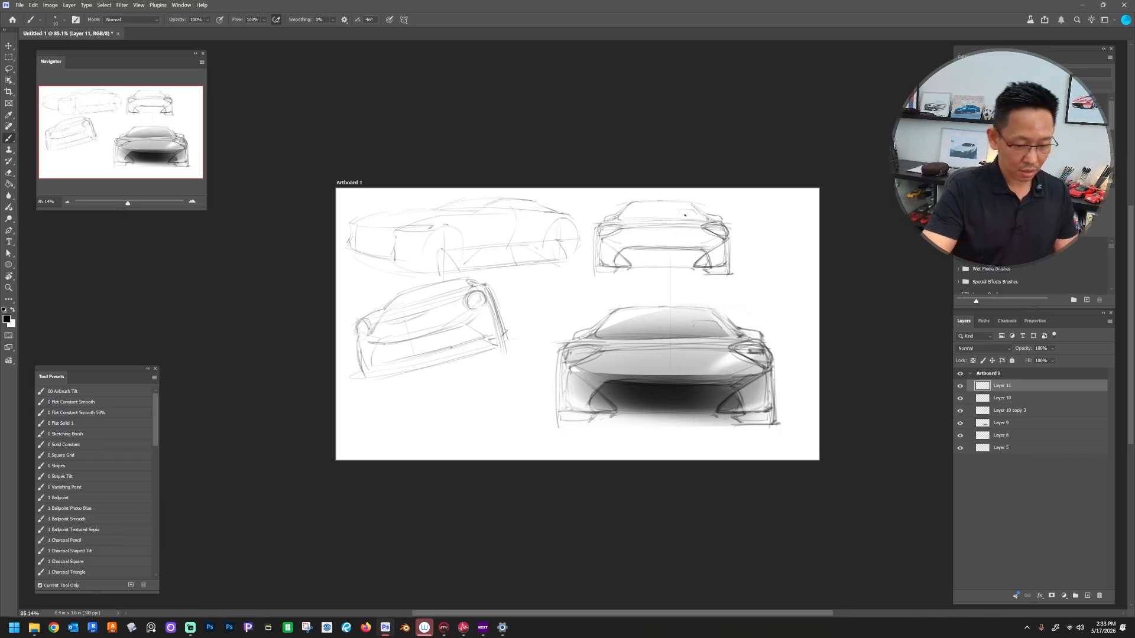
key(ctrl+shift+n)
key(Return)
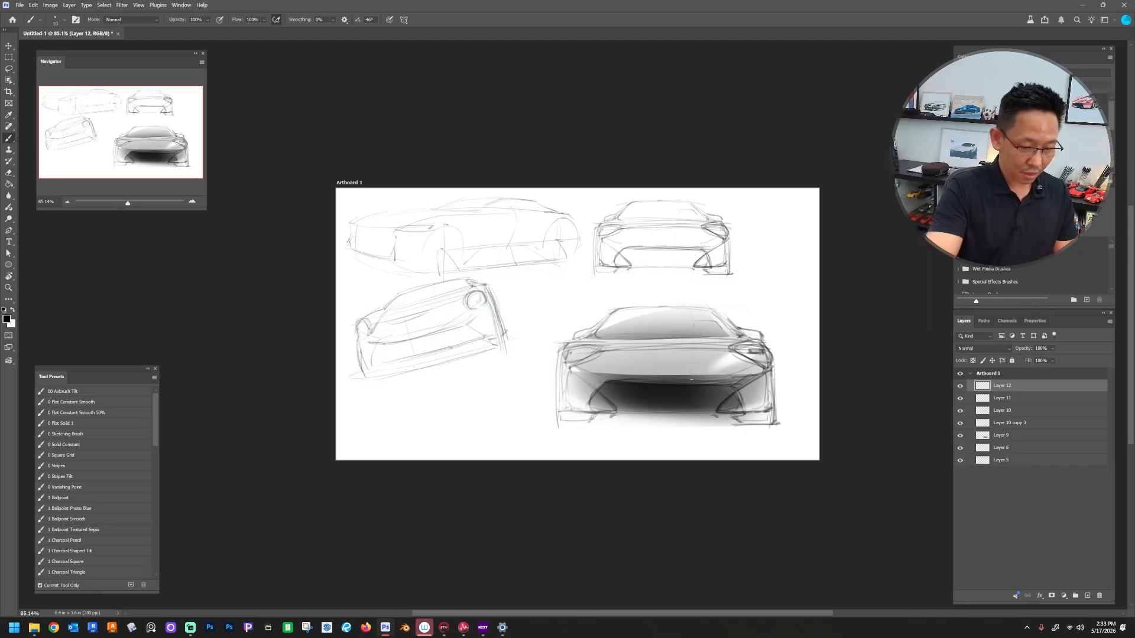
drag(664, 290, 662, 176)
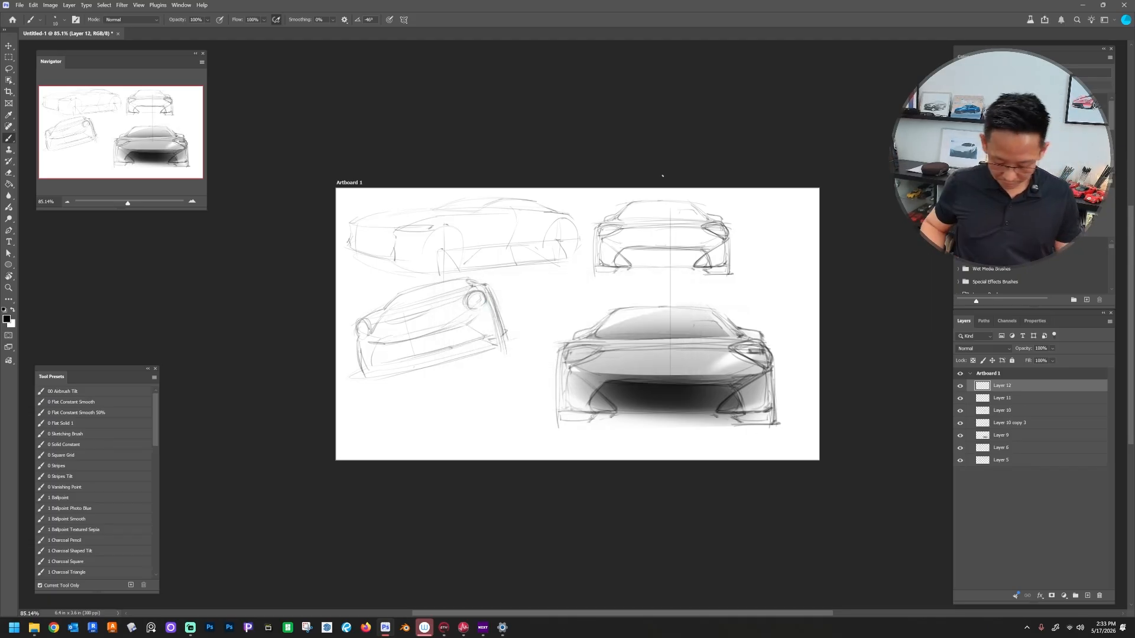
Step: Nudge the centre line left onto the middle of the front views, check it with Free Transform, and hide Layer 12
key(v)
key(shift+Left)
key(shift+Left)
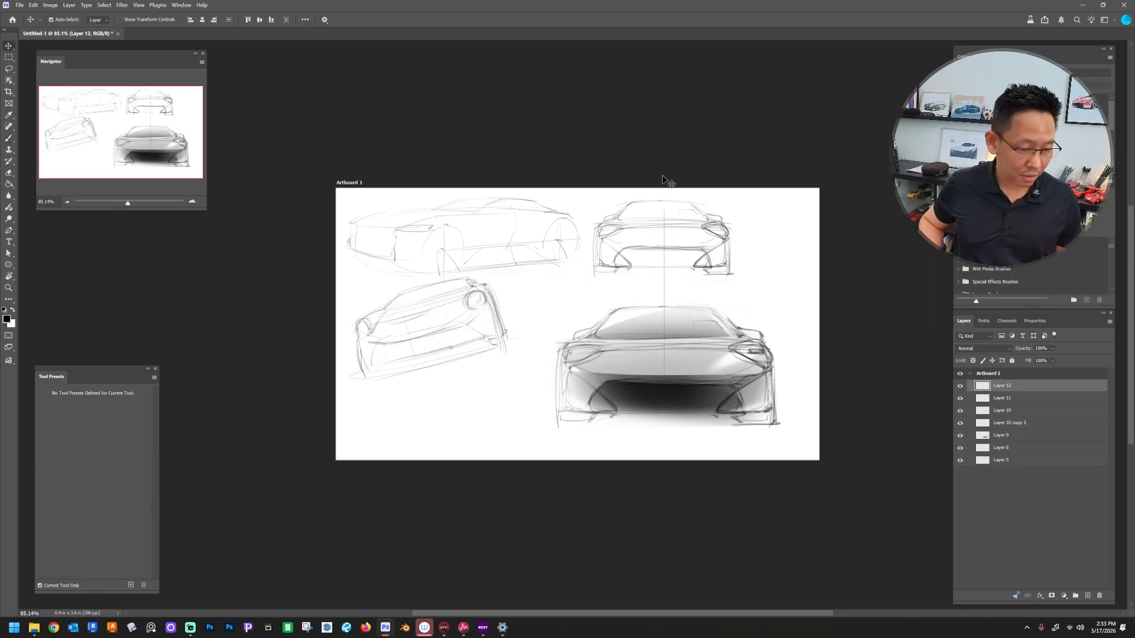
key(ctrl+t)
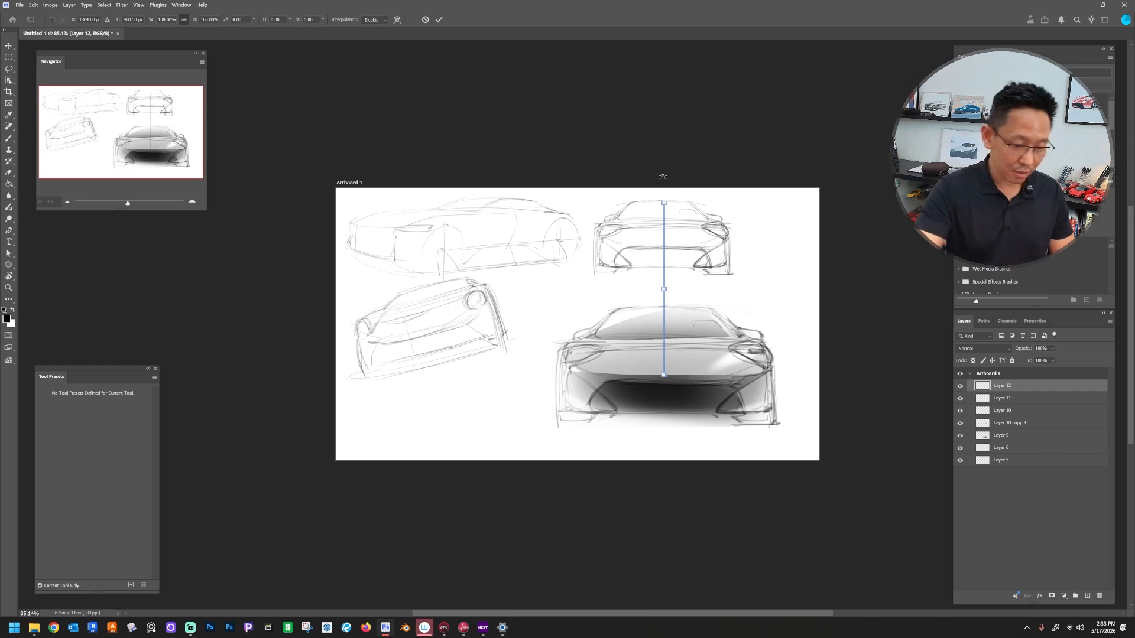
key(Return)
click(668, 364)
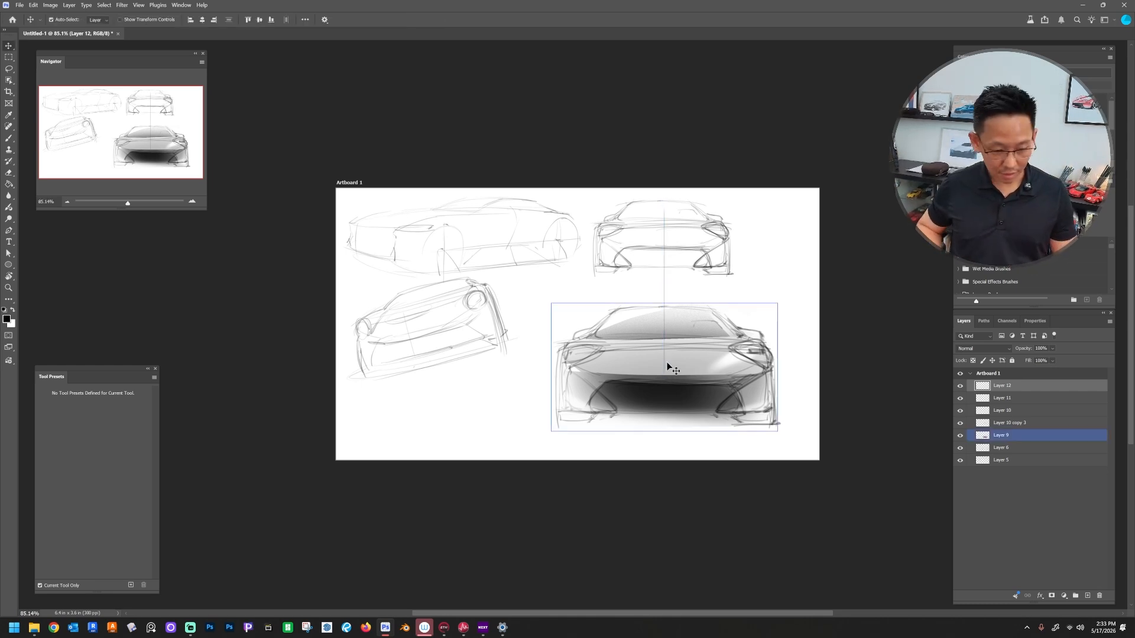
click(1001, 387)
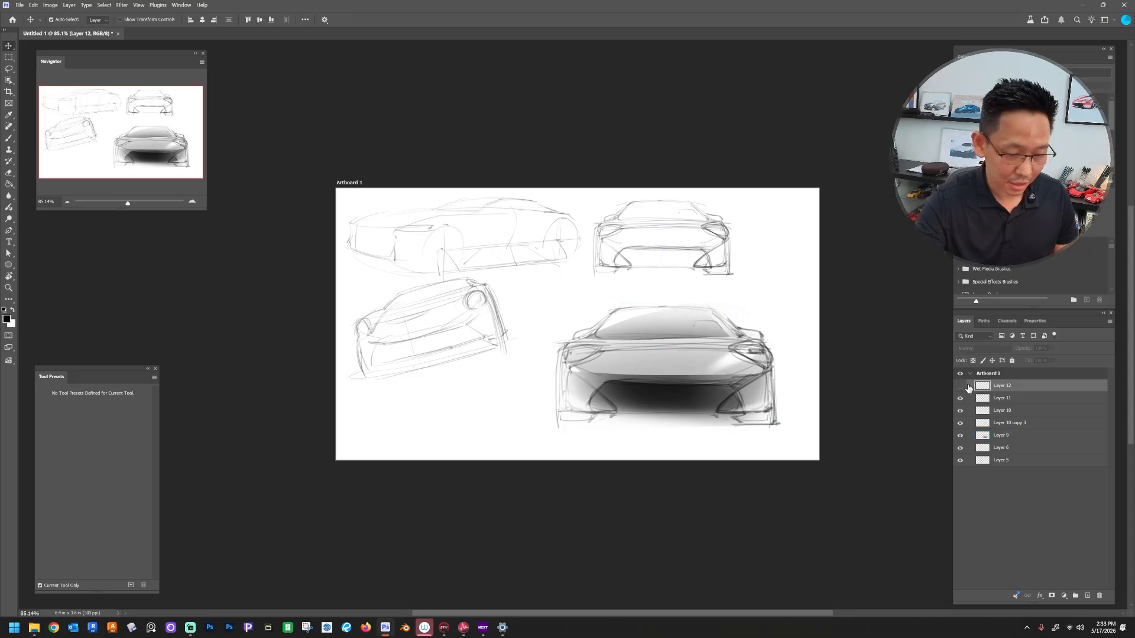
Step: Move the centre line down over the large front view with Free Transform and nudge it slightly right onto the car's middle
key(ctrl+t)
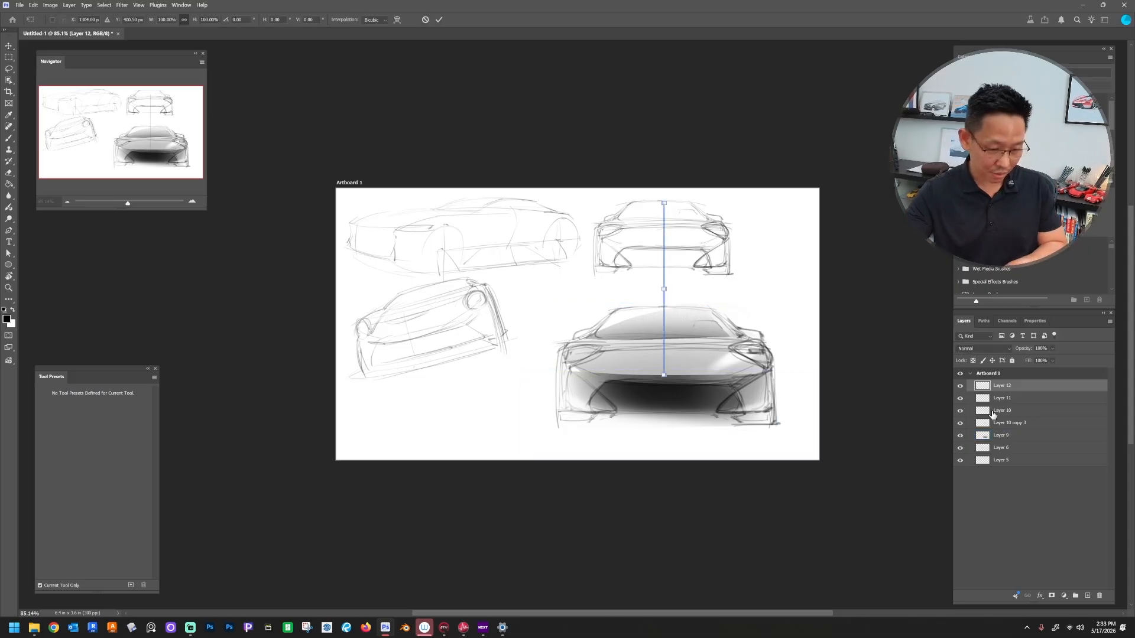
drag(663, 309, 667, 375)
key(Return)
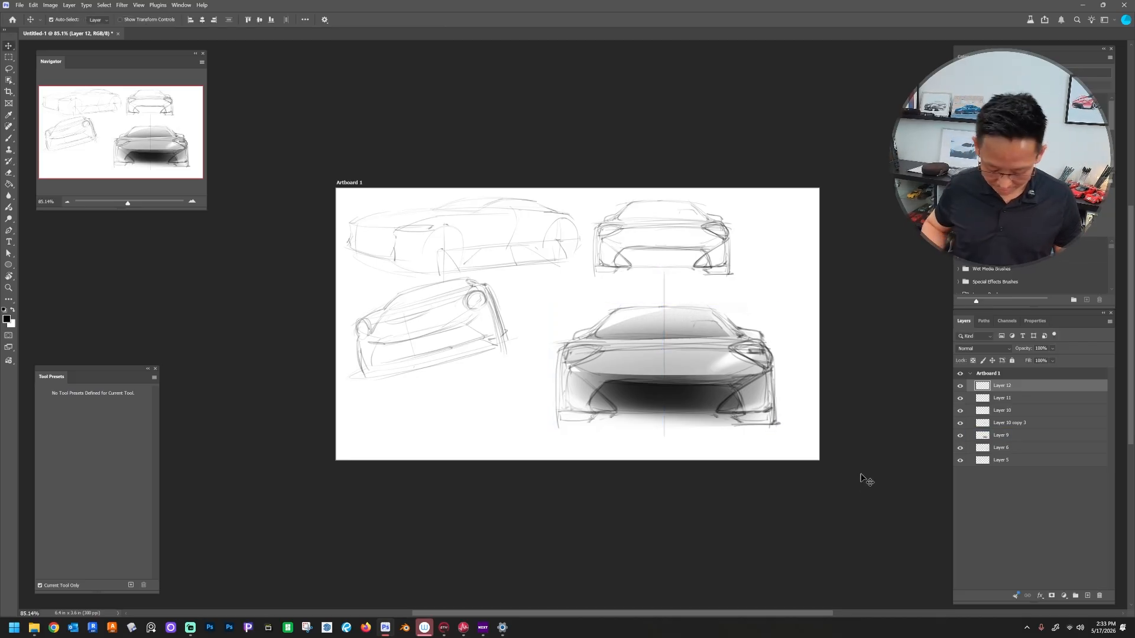
key(Right)
key(Right)
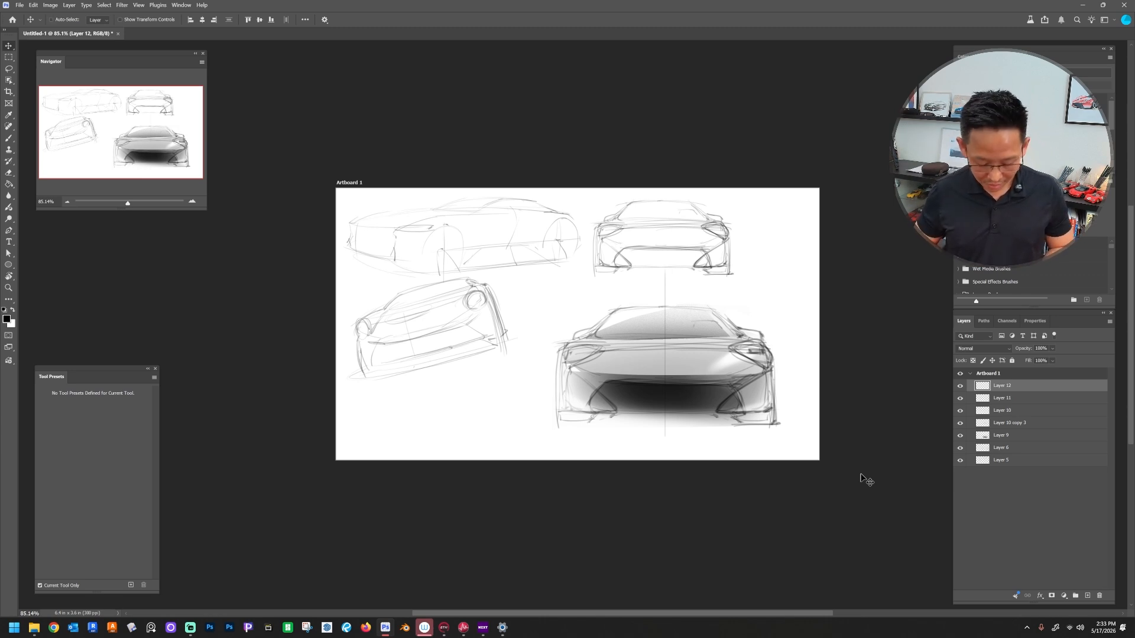
Step: Duplicate the centre line, rotate the copy 90° to horizontal, and place it at grille height extending past the large front view's right side
key(ctrl+j)
key(ctrl+t)
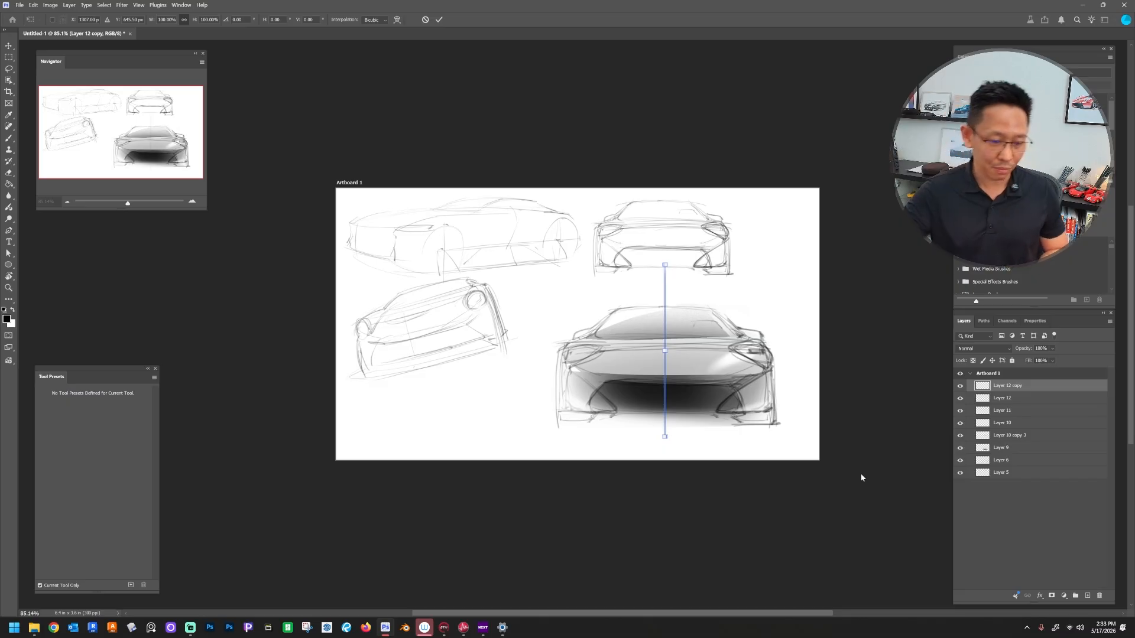
drag(722, 237, 789, 372)
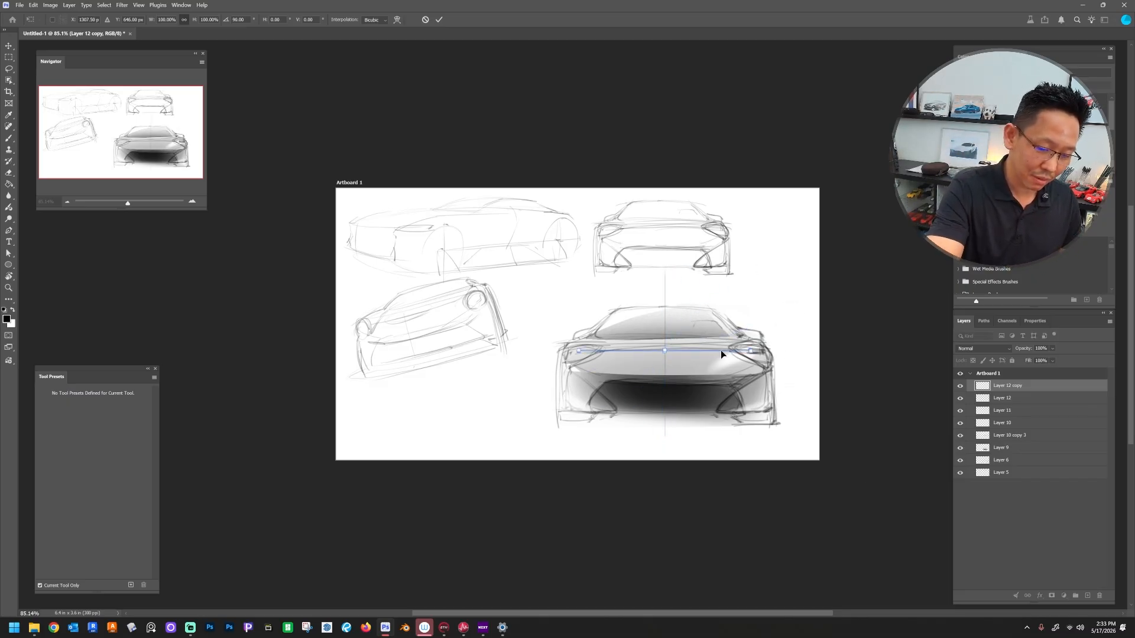
drag(721, 351, 781, 390)
key(Return)
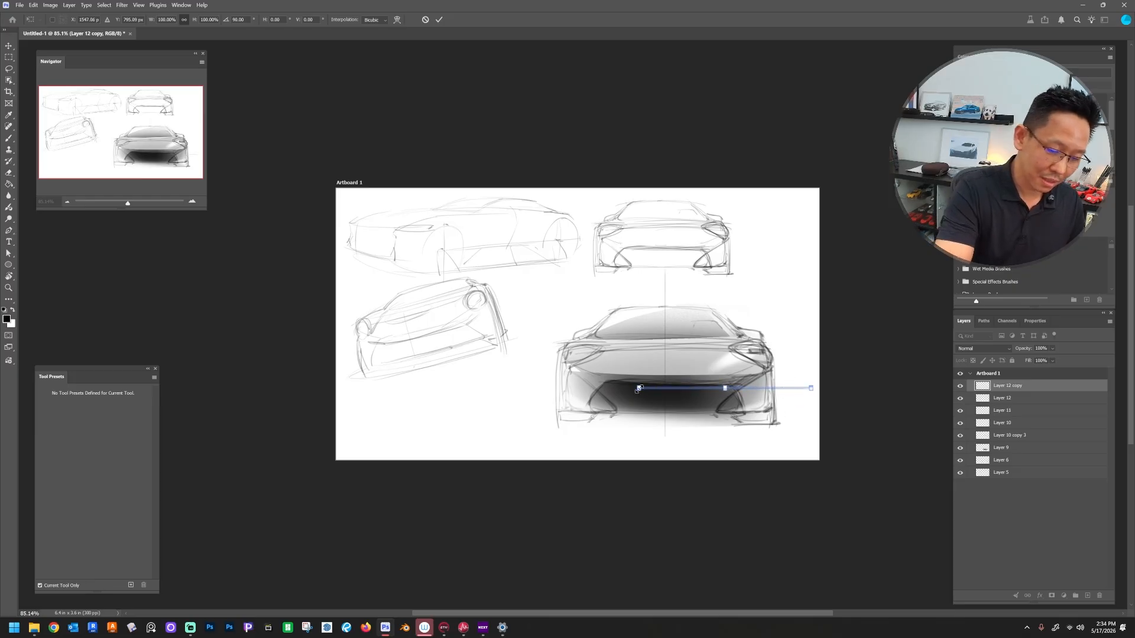
click(640, 393)
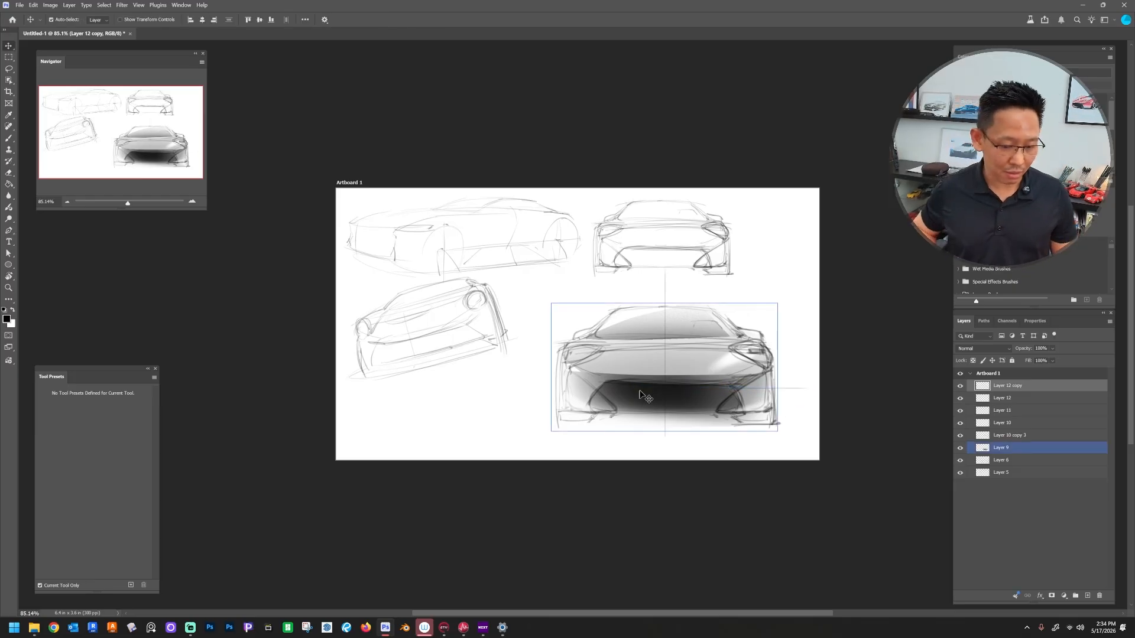
click(793, 383)
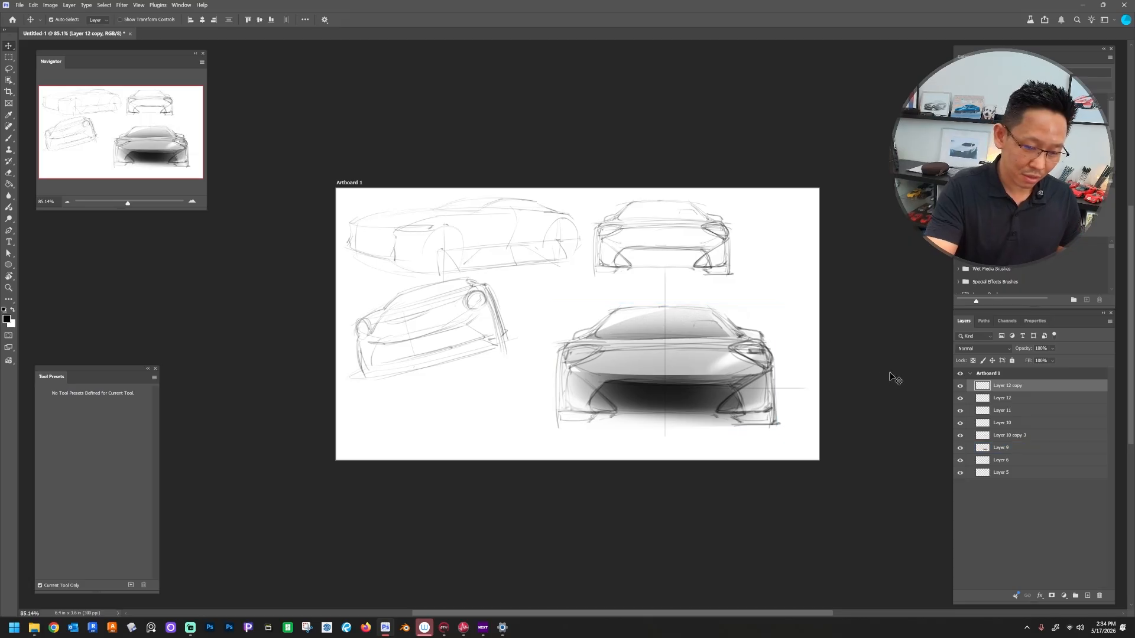
click(666, 344)
click(974, 507)
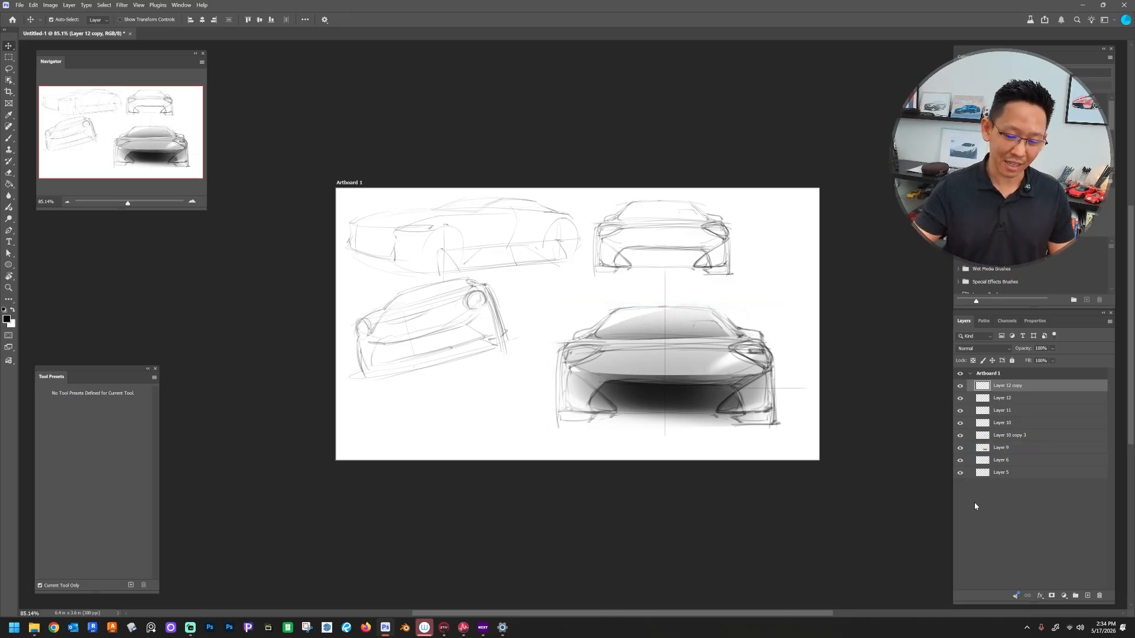
click(1053, 473)
click(1051, 497)
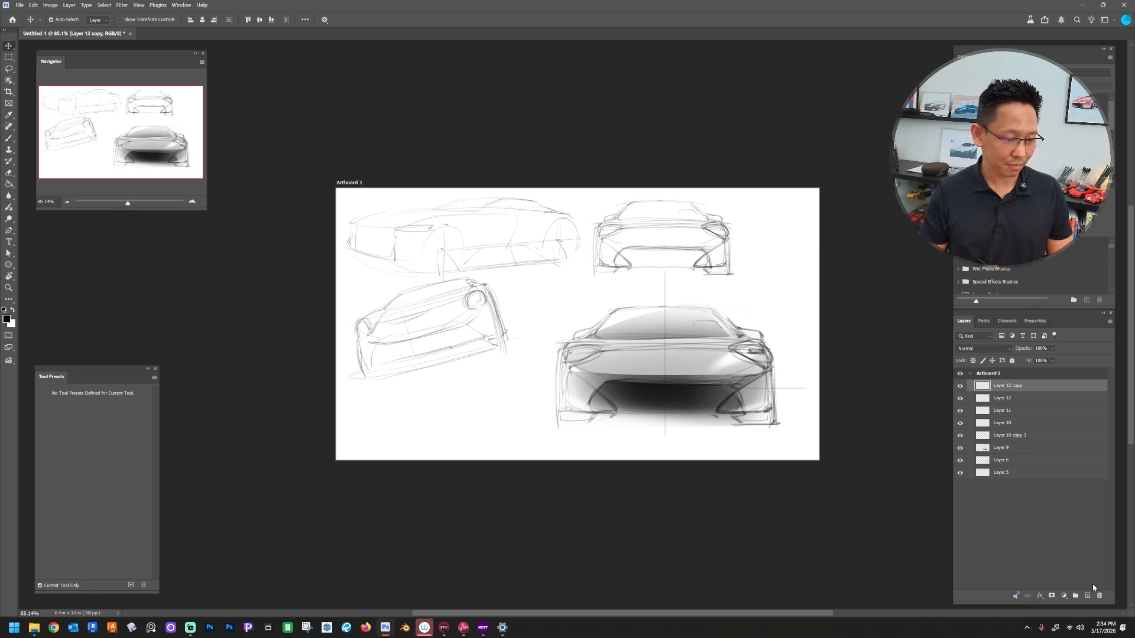
Step: Merge the large front view's layers from Layer 12 copy down to Layer 9 into one layer
click(1020, 449)
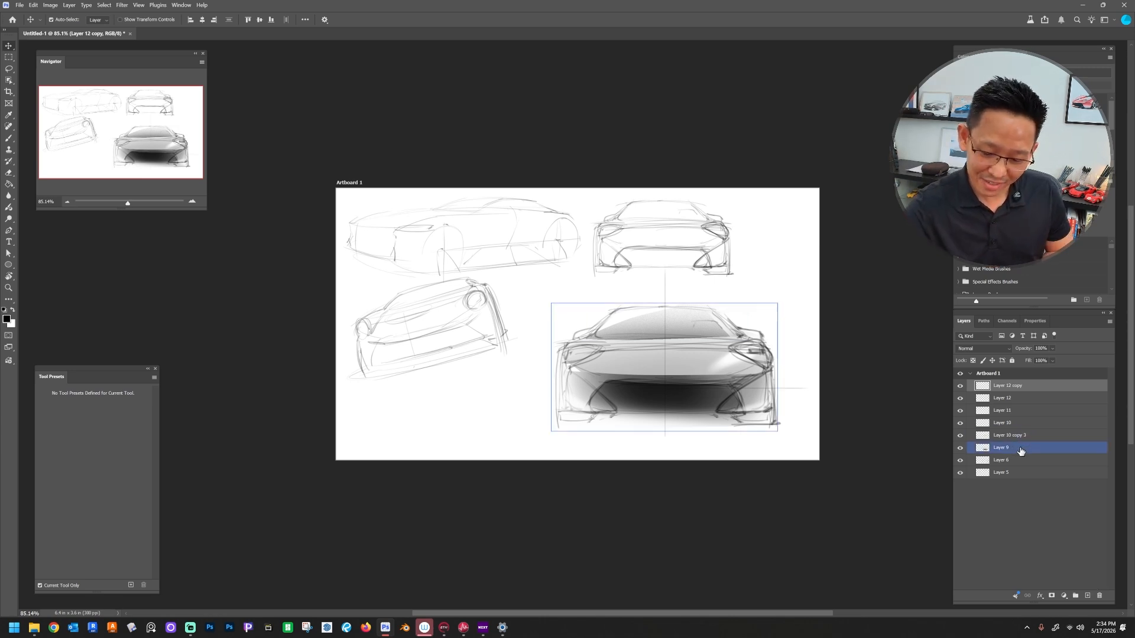
click(960, 448)
click(960, 448)
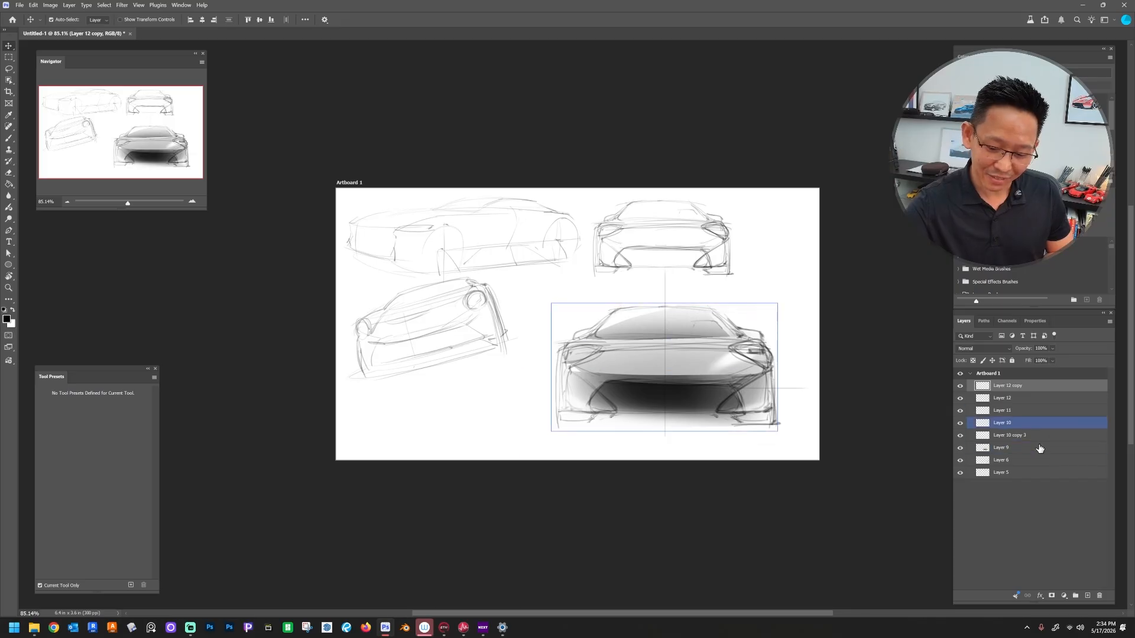
right_click(1033, 378)
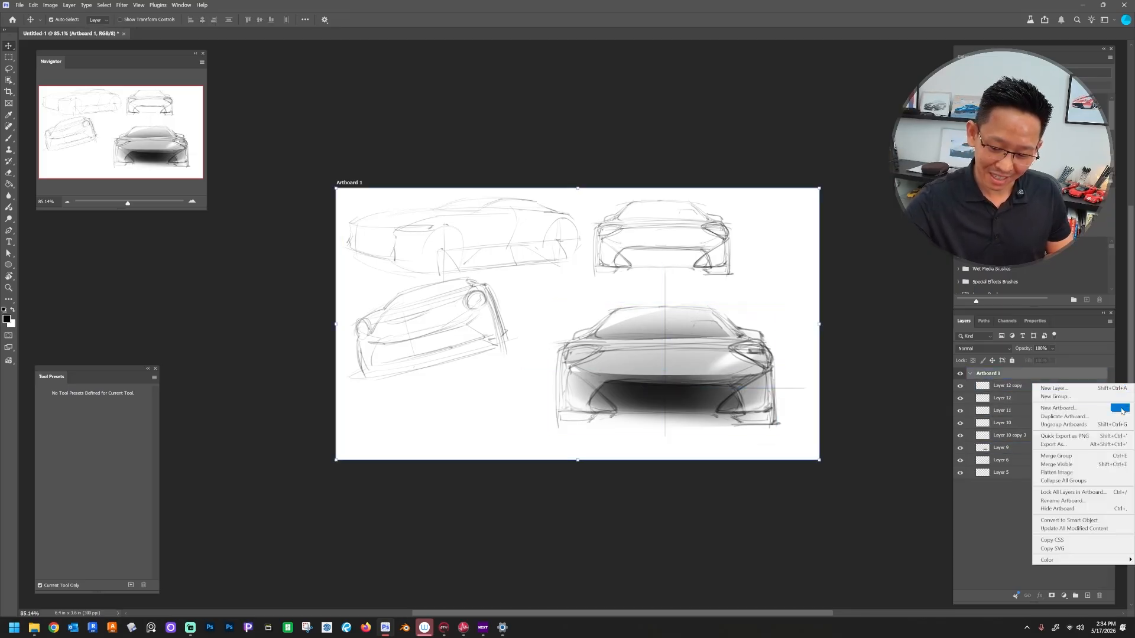
click(1018, 387)
shift+click(1025, 451)
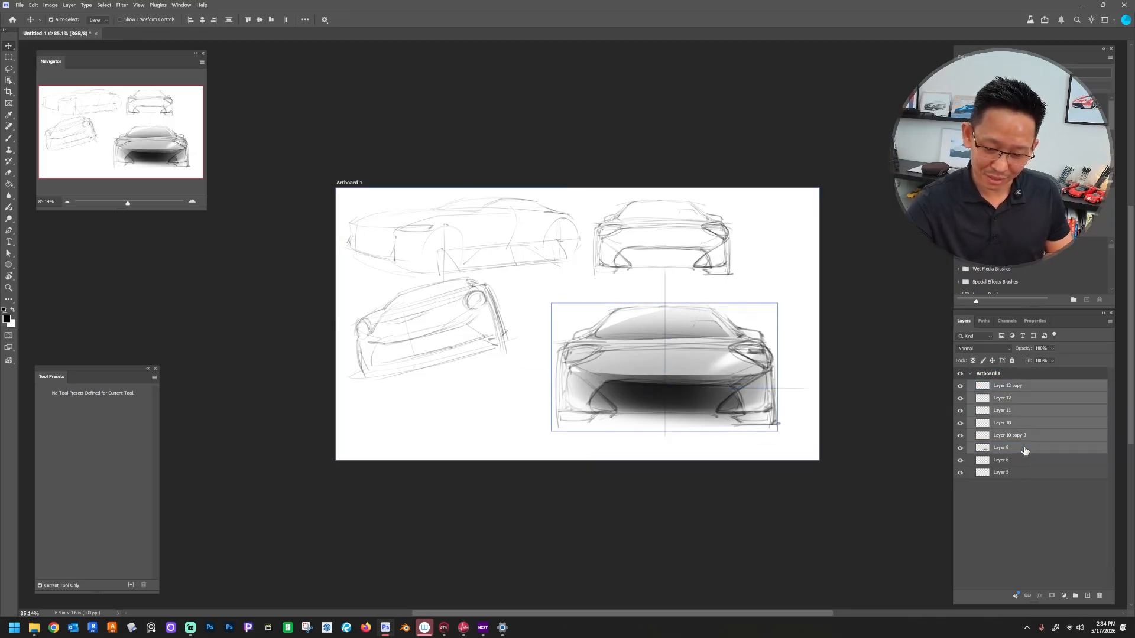
right_click(1038, 438)
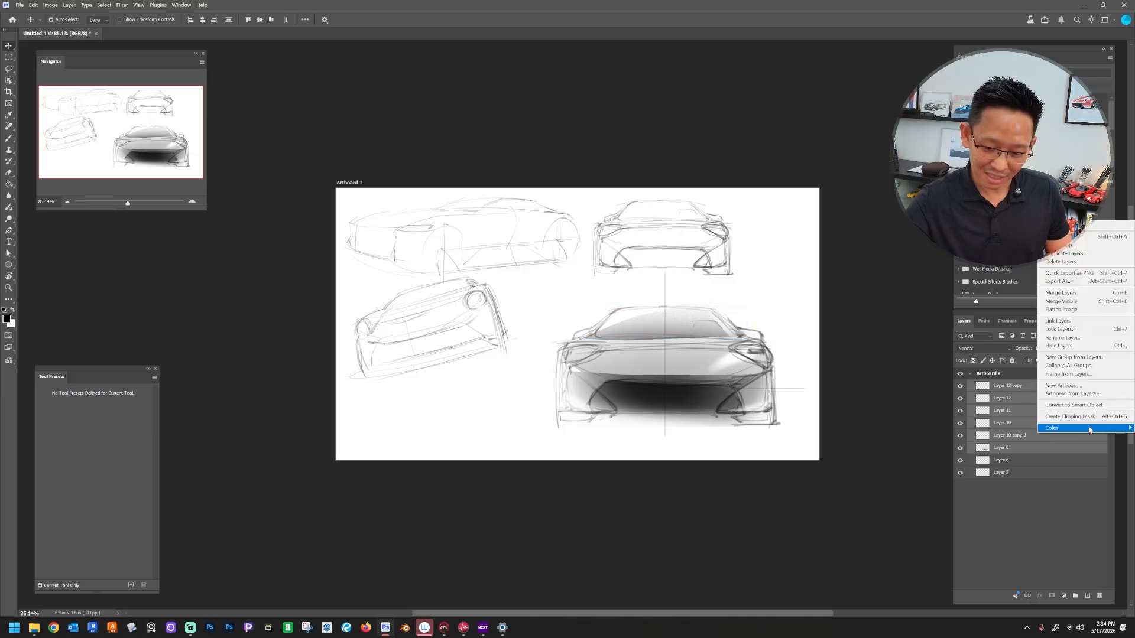
click(1081, 293)
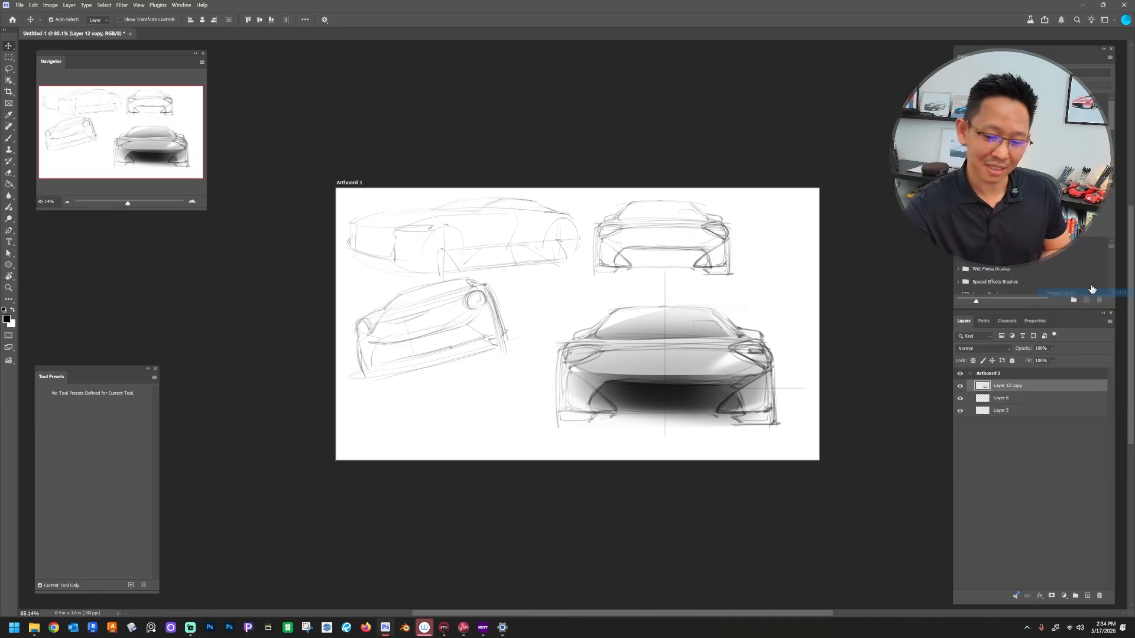
key(ctrl+t)
drag(763, 391, 786, 402)
key(ctrl+z)
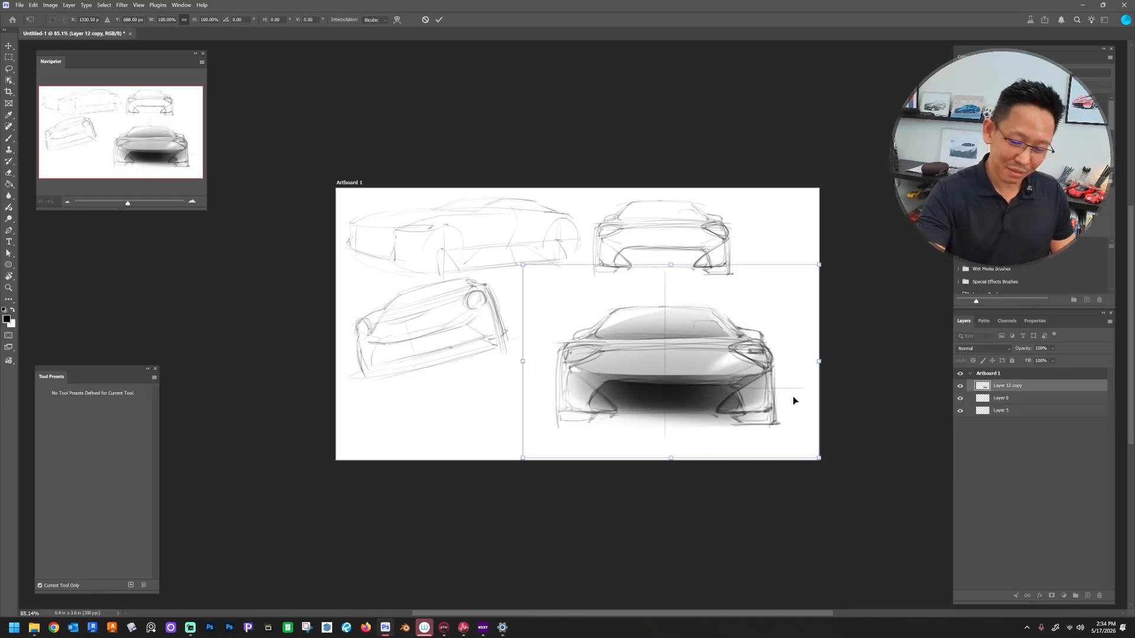
Step: Check what Layer 6 holds and merge it with Layer 12 copy
click(961, 399)
click(960, 399)
shift+click(1017, 398)
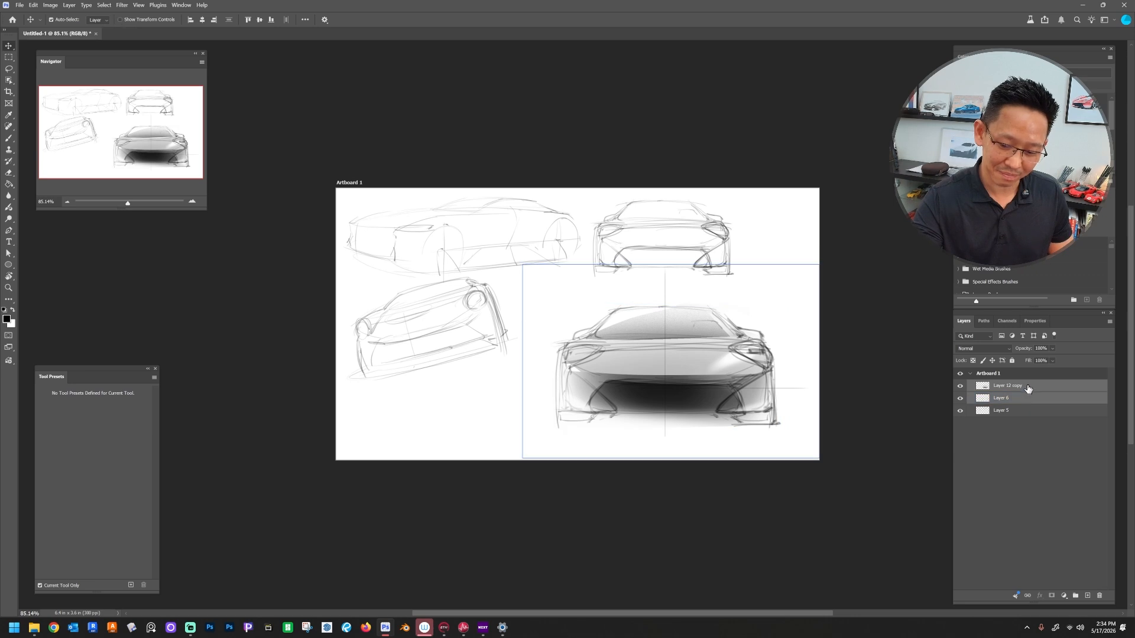
right_click(1027, 400)
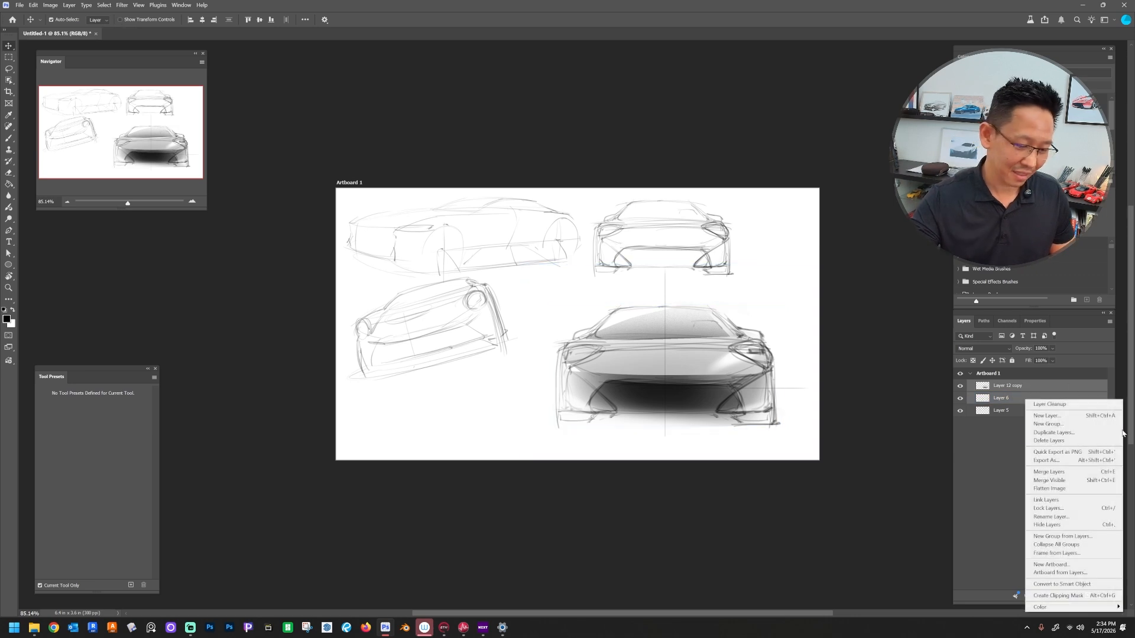
click(1079, 472)
key(ctrl+t)
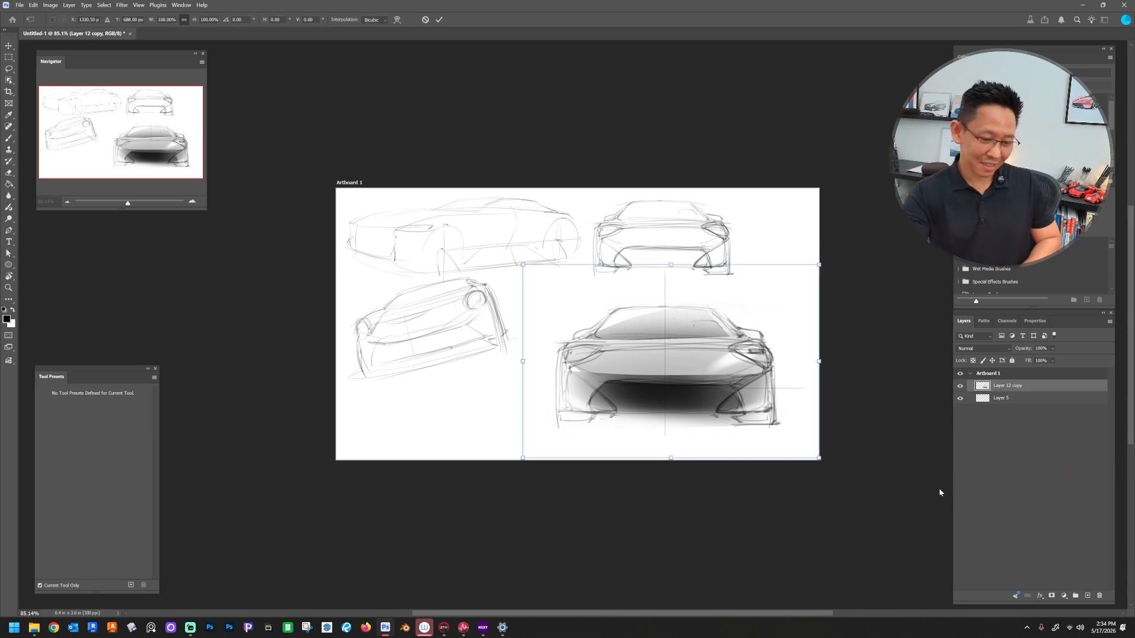
drag(768, 403, 794, 419)
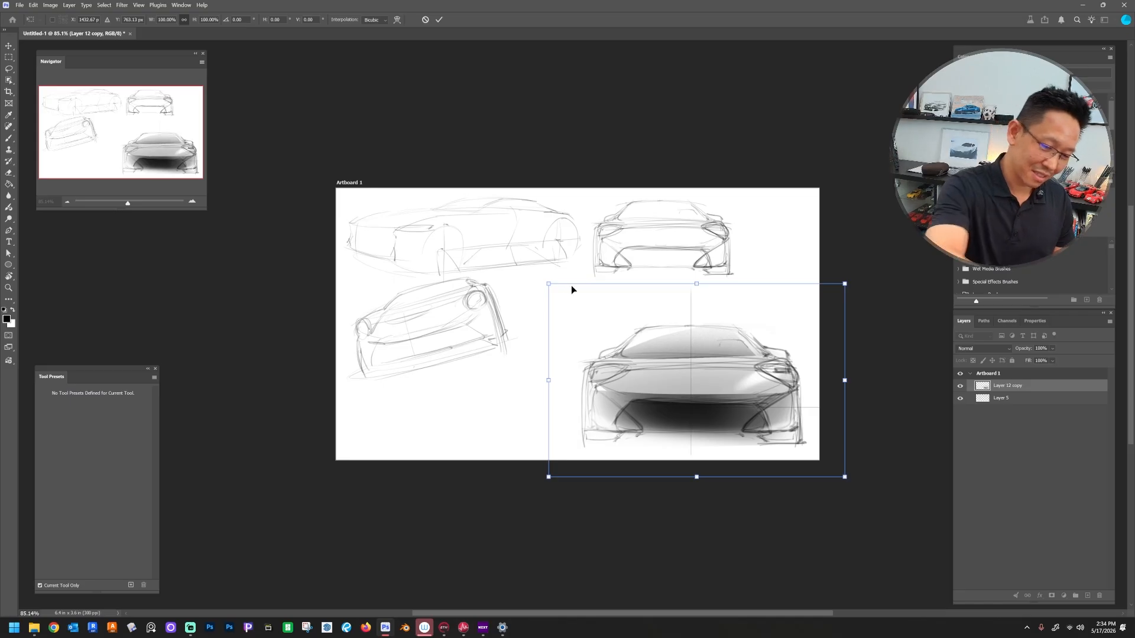
mouse_move(552, 285)
mouse_down()
mouse_move(529, 273)
mouse_move(537, 284)
mouse_move(544, 272)
mouse_up()
key(Return)
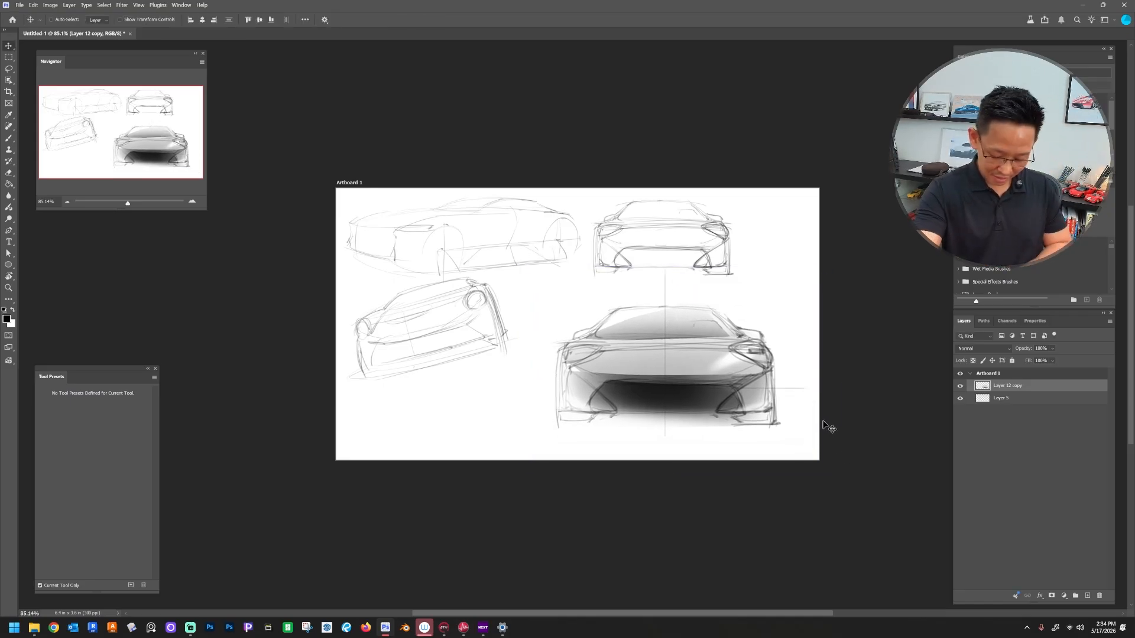
Step: Move the merged large front view toward the artboard's lower-right corner and enlarge it to about 110% width and 108% height
key(ctrl+t)
drag(770, 388, 799, 398)
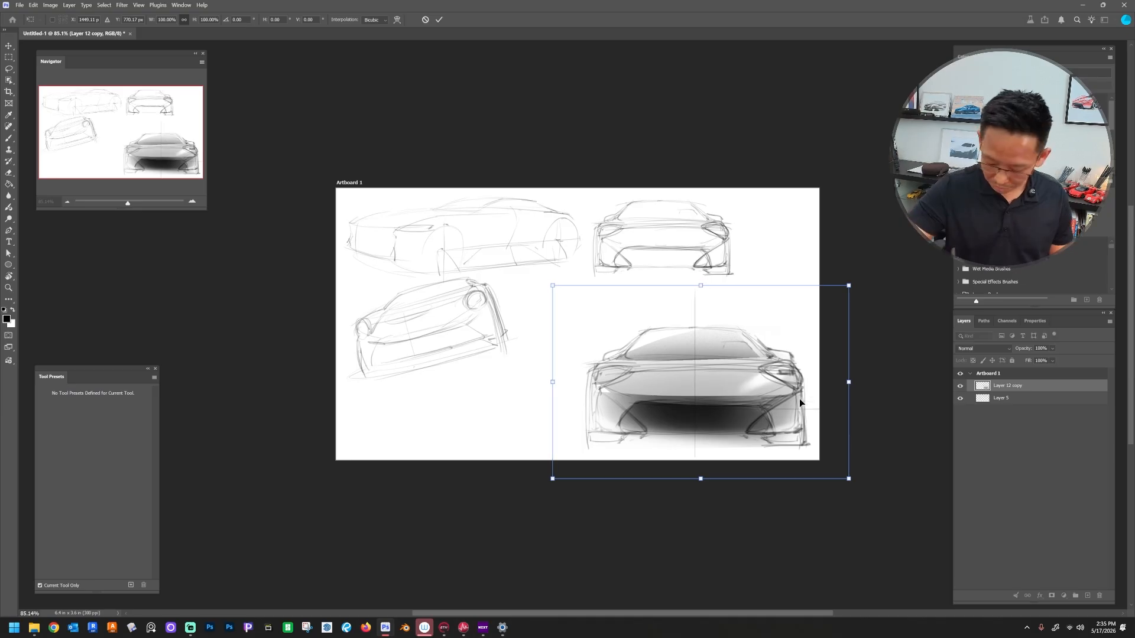
key(Return)
key(ctrl+t)
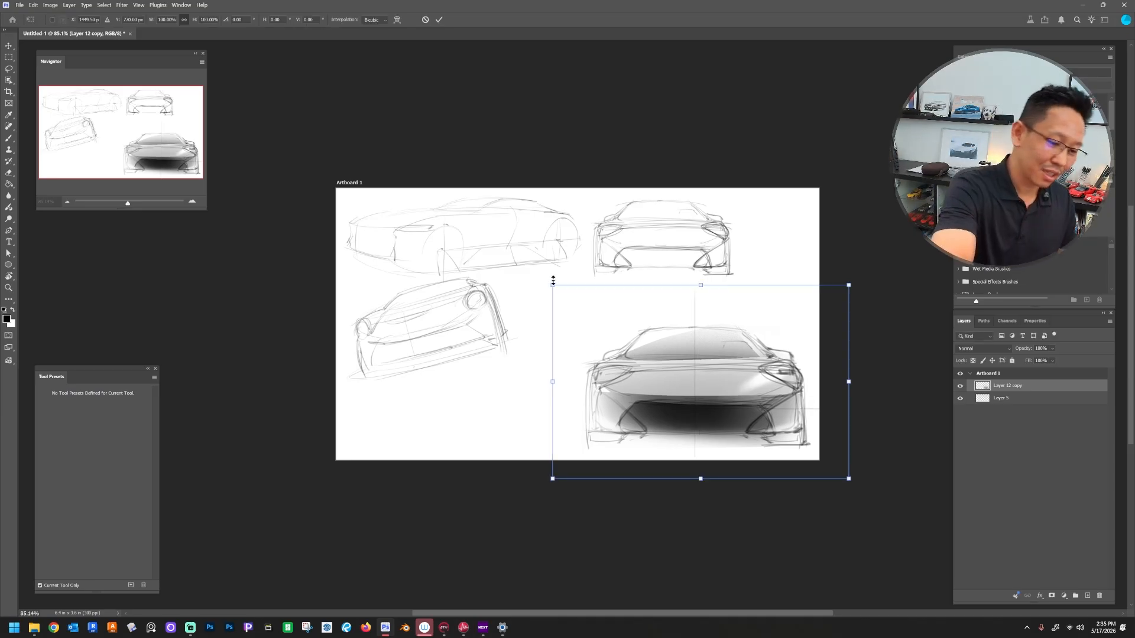
drag(553, 280, 522, 265)
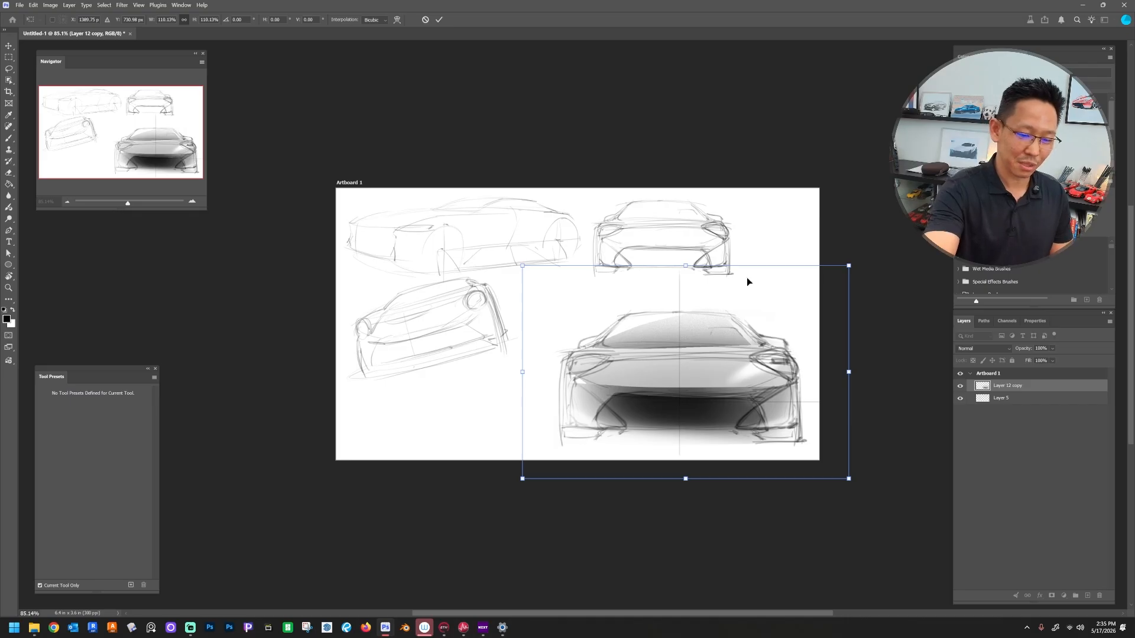
drag(685, 266, 687, 271)
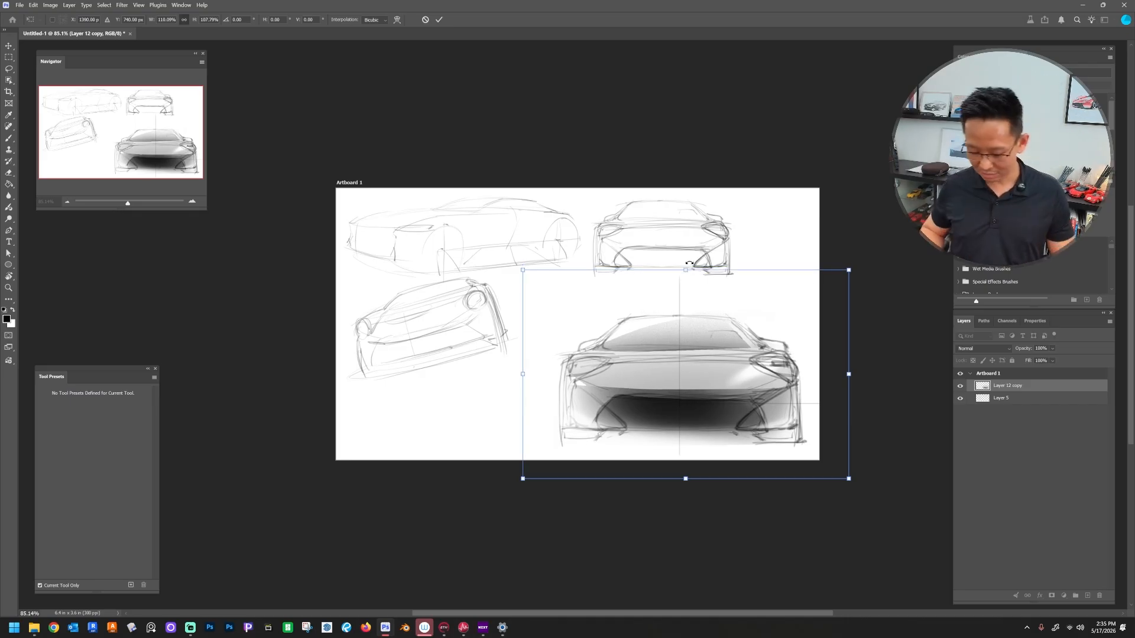
key(Return)
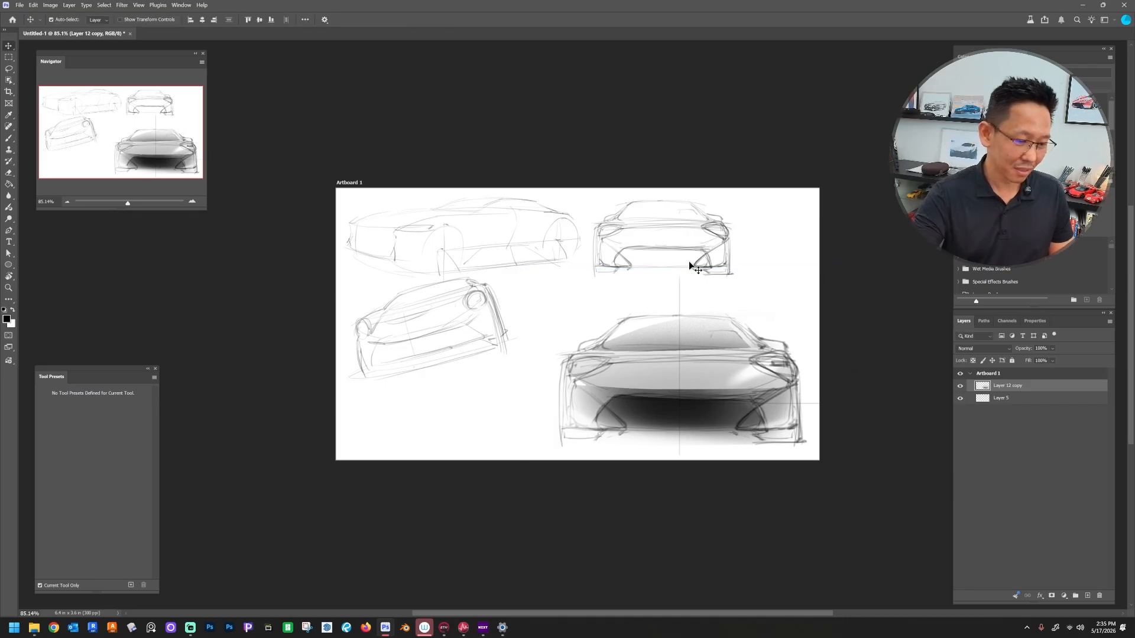
Step: Lasso the side view and tilted front view on Layer 5 and cut them onto a new layer
click(960, 399)
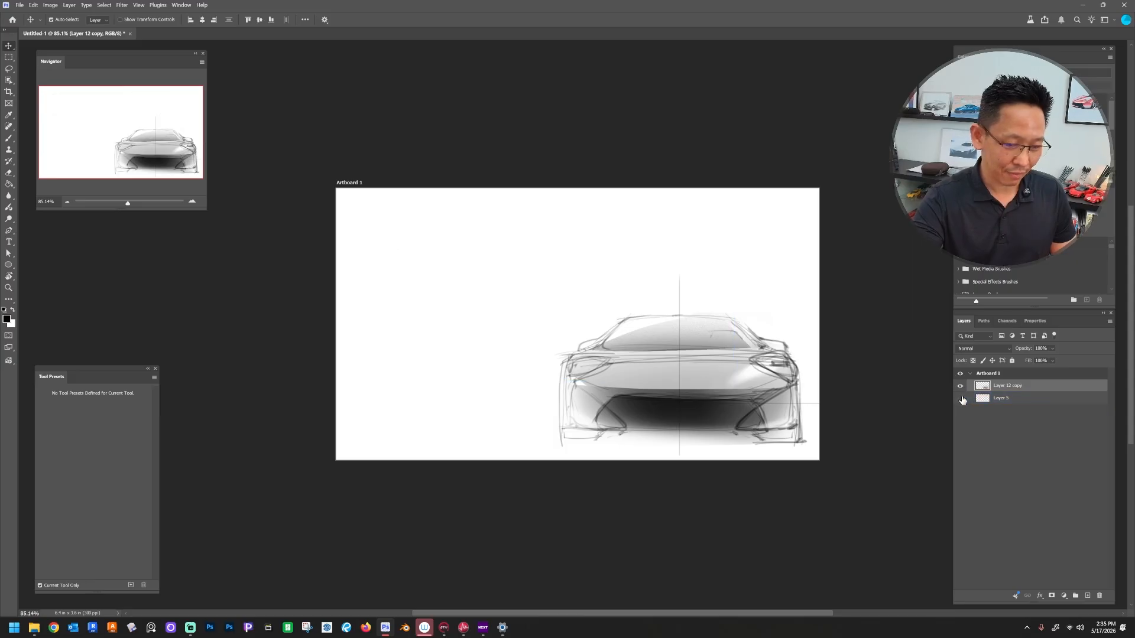
click(960, 398)
click(1022, 397)
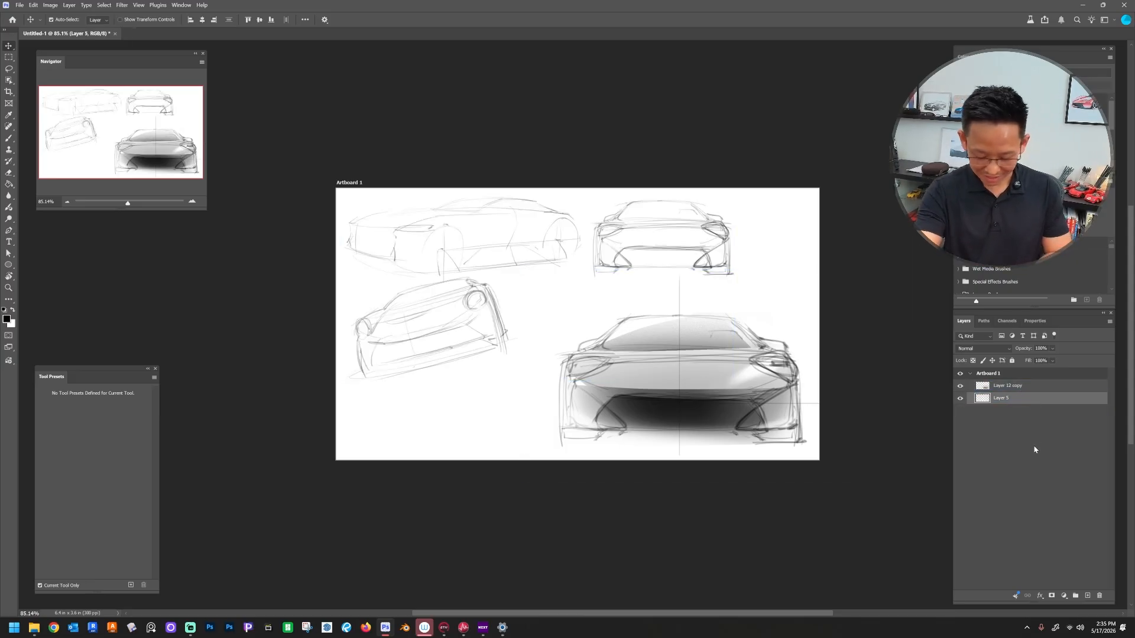
key(l)
mouse_move(583, 207)
mouse_down()
mouse_move(440, 158)
mouse_move(338, 190)
mouse_move(331, 250)
mouse_move(354, 273)
mouse_move(329, 374)
mouse_move(378, 415)
mouse_move(493, 401)
mouse_move(534, 353)
mouse_move(532, 313)
mouse_move(591, 256)
mouse_up()
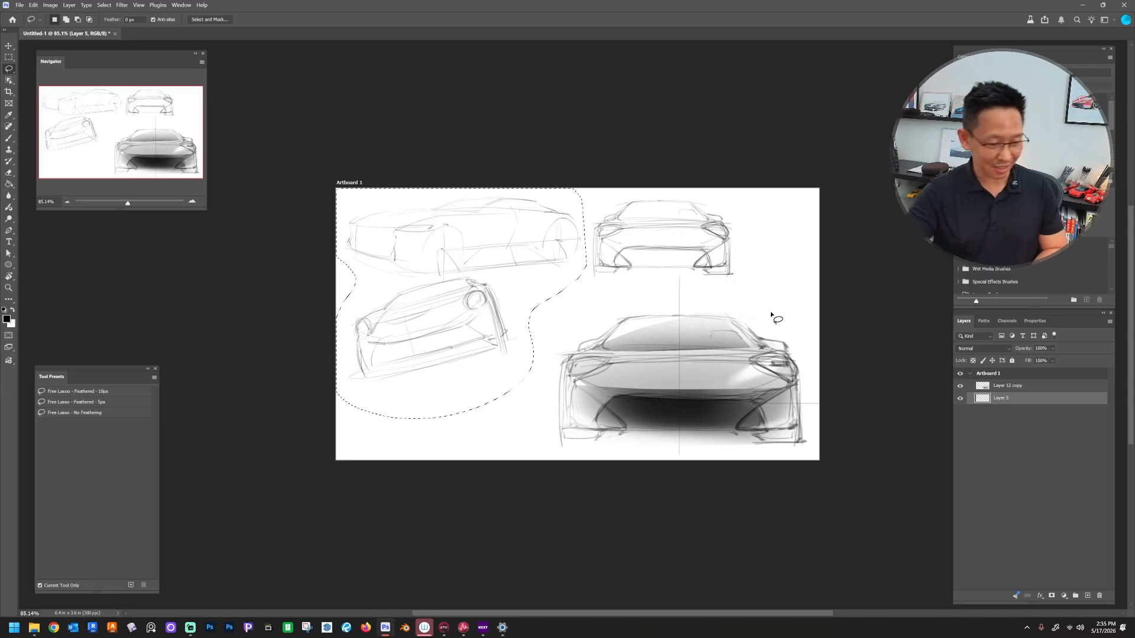
key(m)
right_click(482, 318)
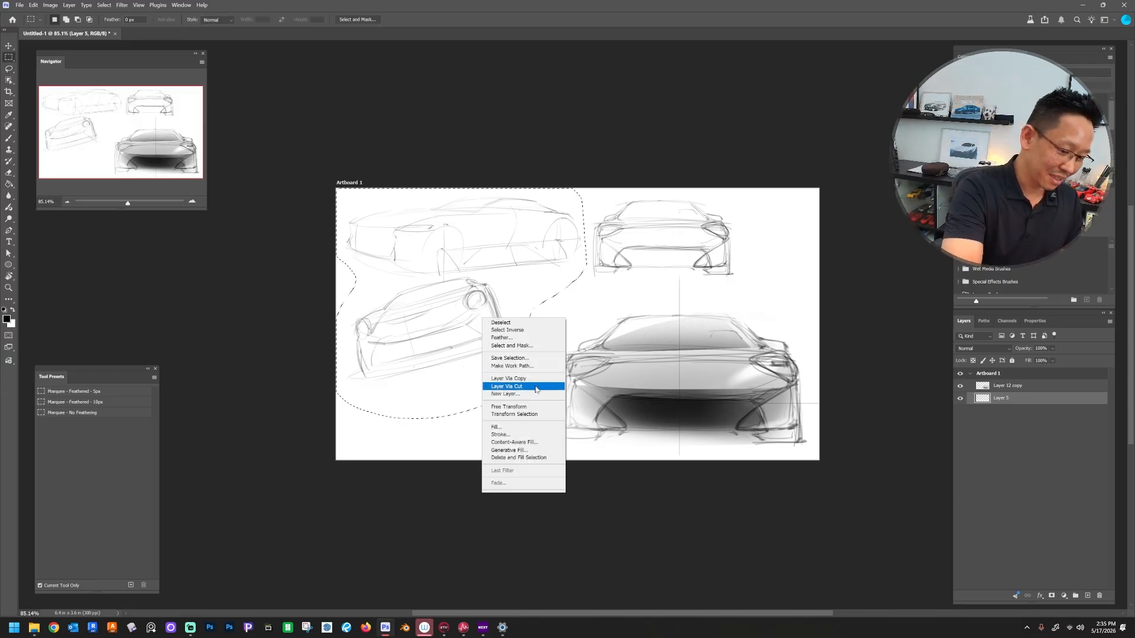
click(536, 386)
Step: Move the cut side and tilted views down and slightly right with Free Transform, leaving space above them
key(ctrl+t)
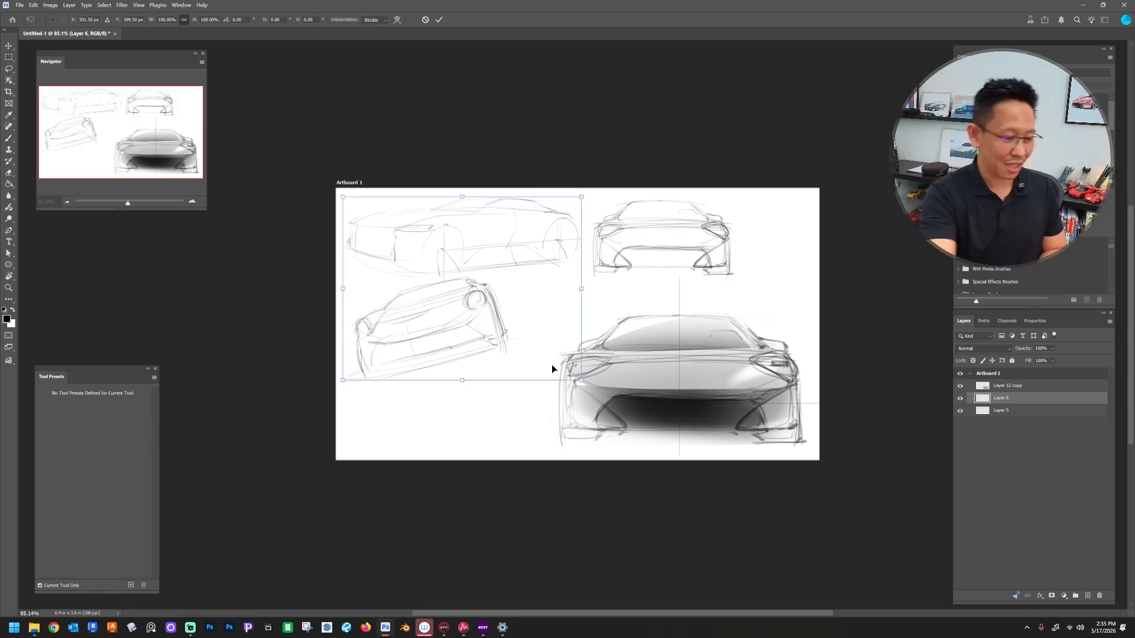
mouse_move(498, 354)
mouse_down()
mouse_move(528, 386)
mouse_move(518, 401)
mouse_move(521, 388)
mouse_up()
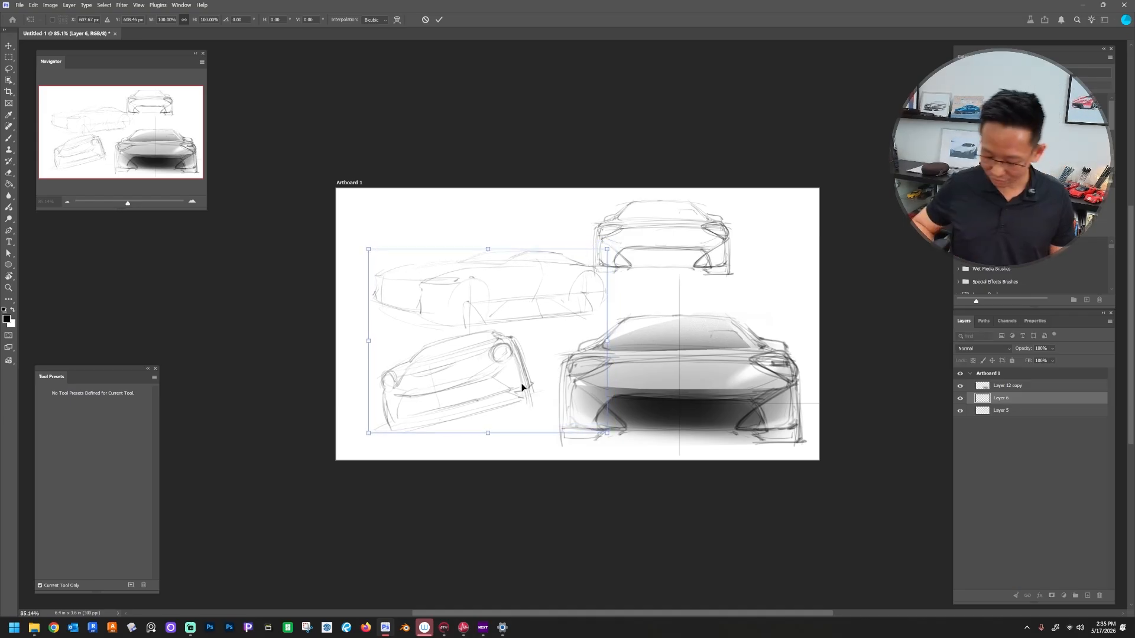
key(Return)
Step: Check what Layer 5 holds and move its small front view right into the artboard's upper-right corner with Free Transform
key(m)
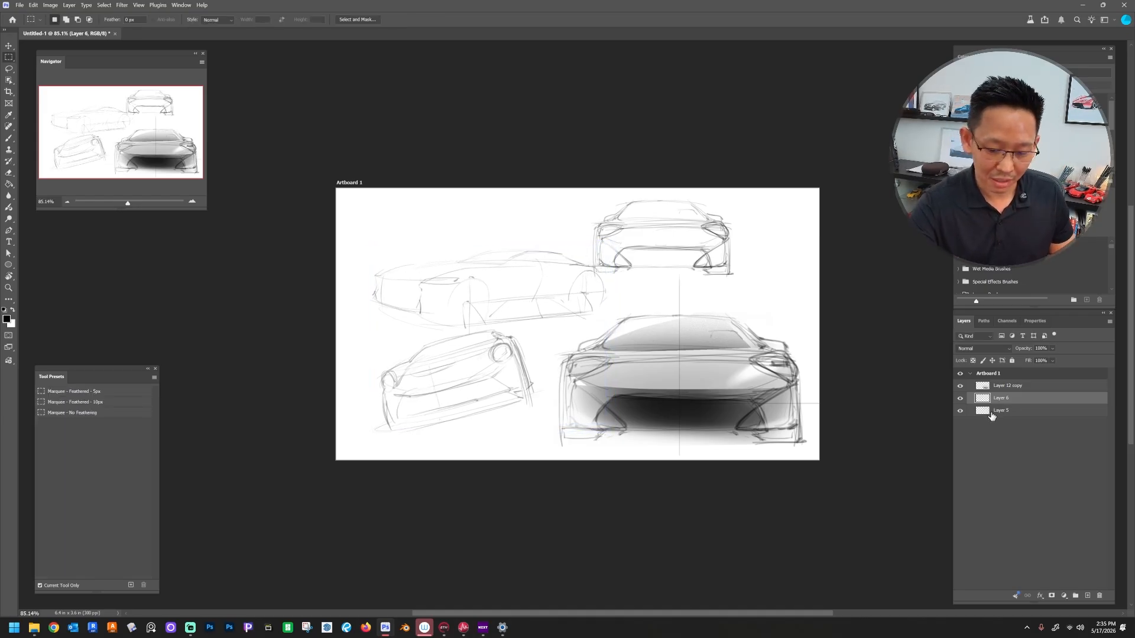
click(959, 412)
click(960, 412)
click(999, 411)
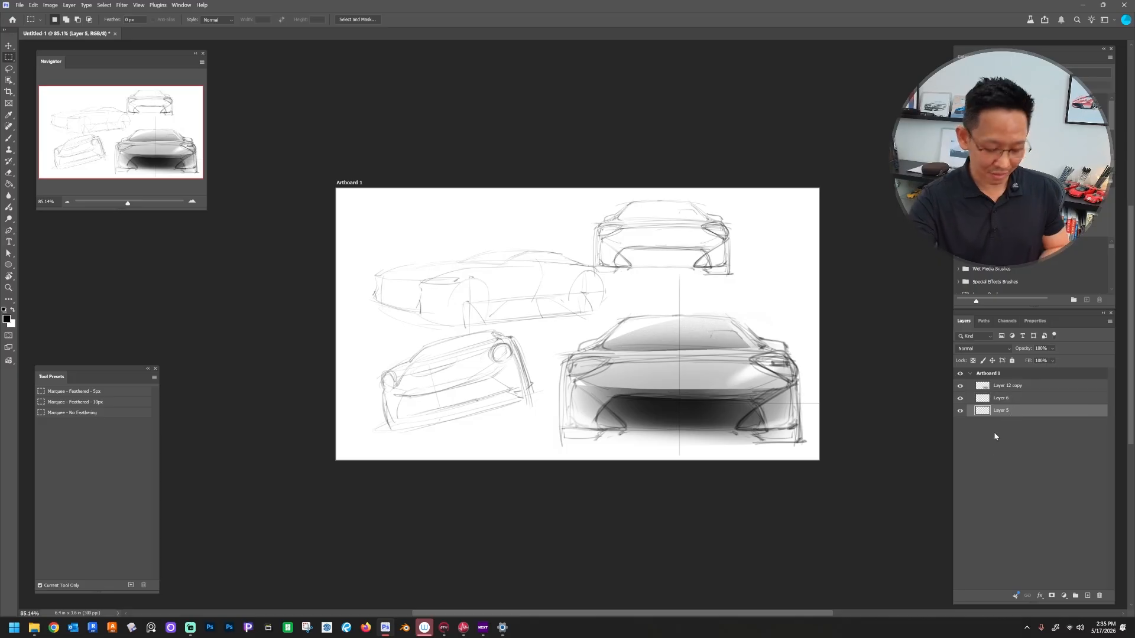
key(ctrl+t)
mouse_move(714, 251)
mouse_down()
mouse_move(786, 262)
mouse_move(791, 239)
mouse_up()
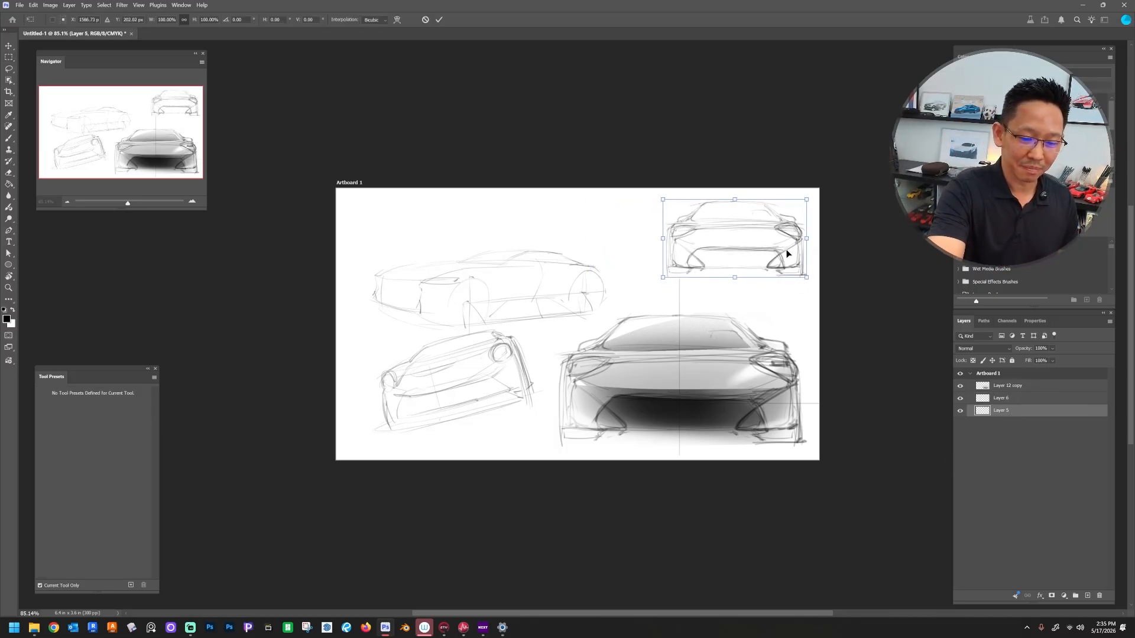
key(Return)
key(m)
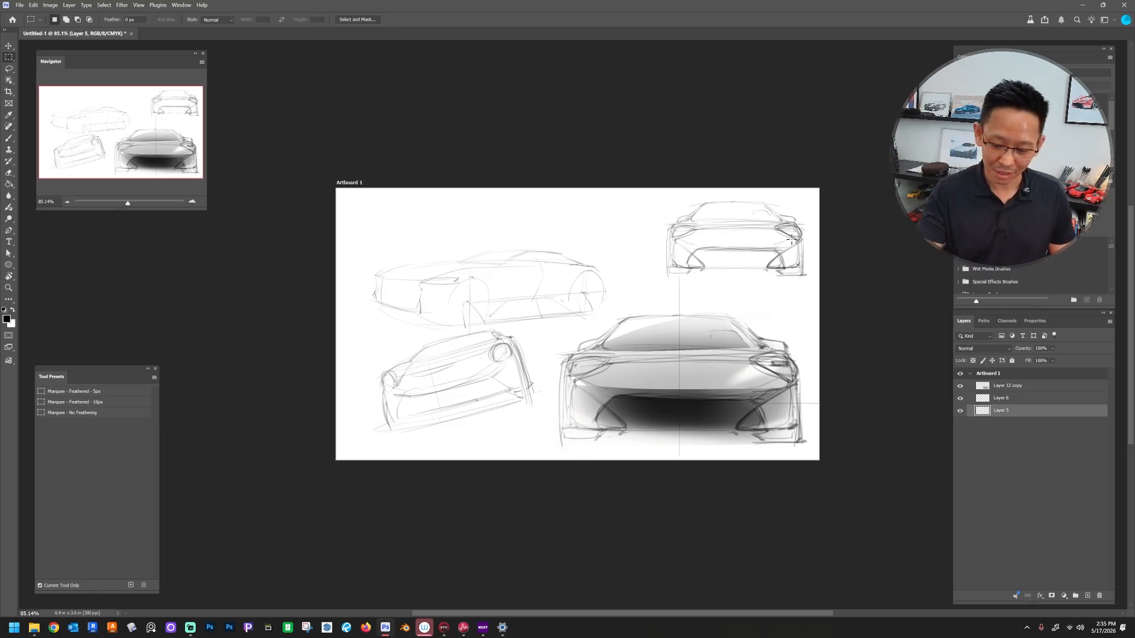
Step: Add a new layer above Layer 12 copy and choose the 1 Fineliner brush preset with a reduced brush size
click(1033, 387)
click(1086, 595)
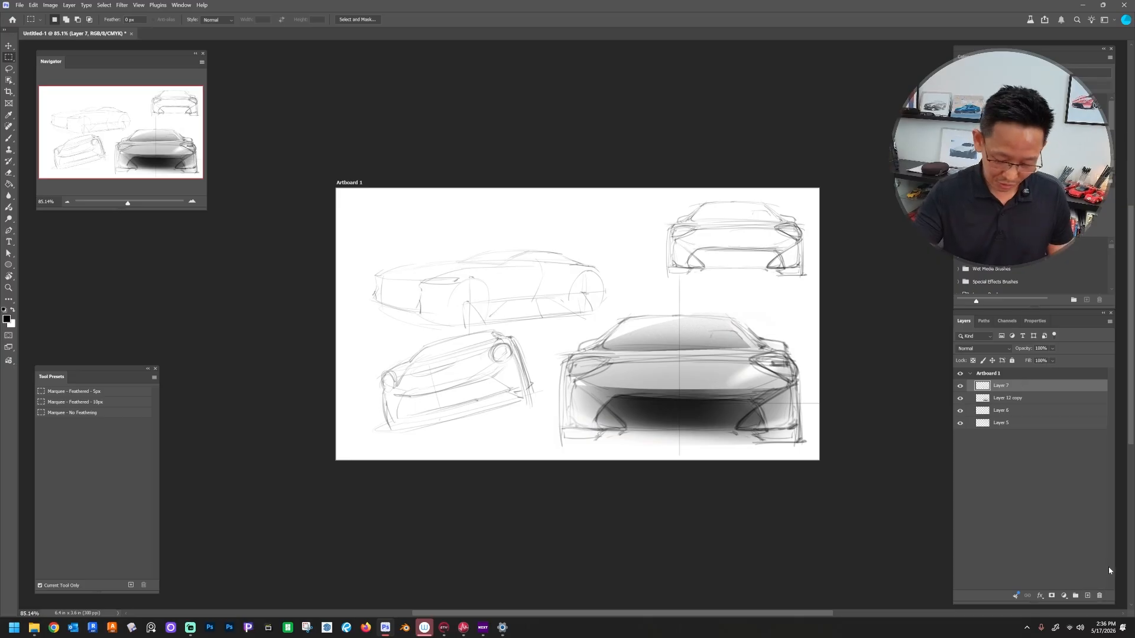
key(b)
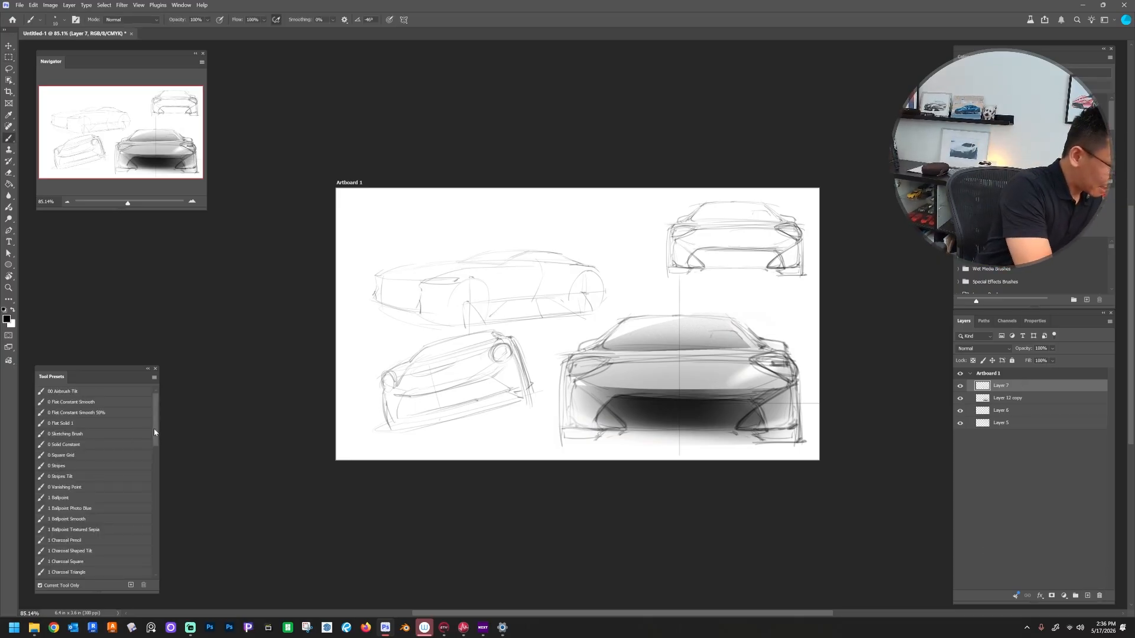
scroll(119, 491, down, 3)
click(119, 492)
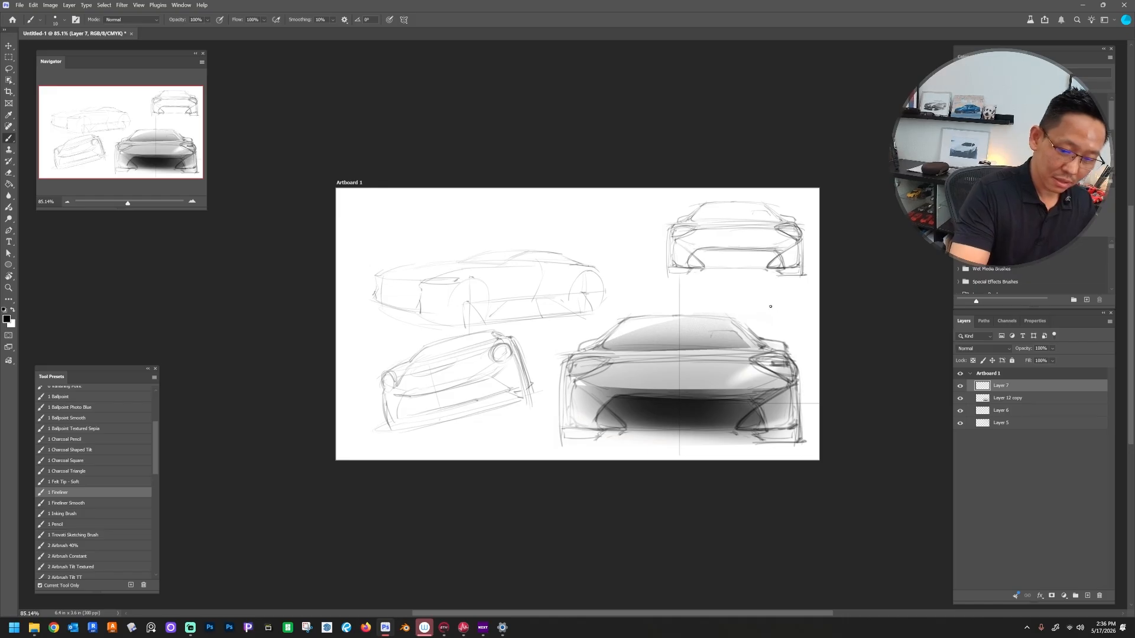
key(bracketleft)
key(bracketleft)
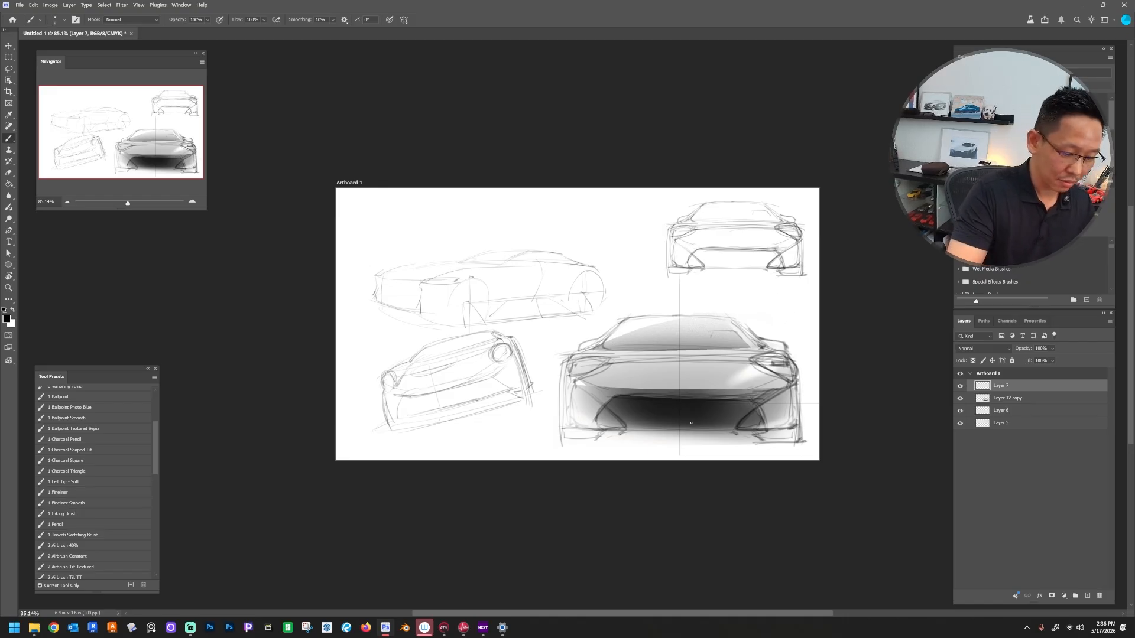
Step: Handwrite a signature followed by the year 26 in the artboard's lower-left corner, below the tilted front view
drag(628, 466, 846, 477)
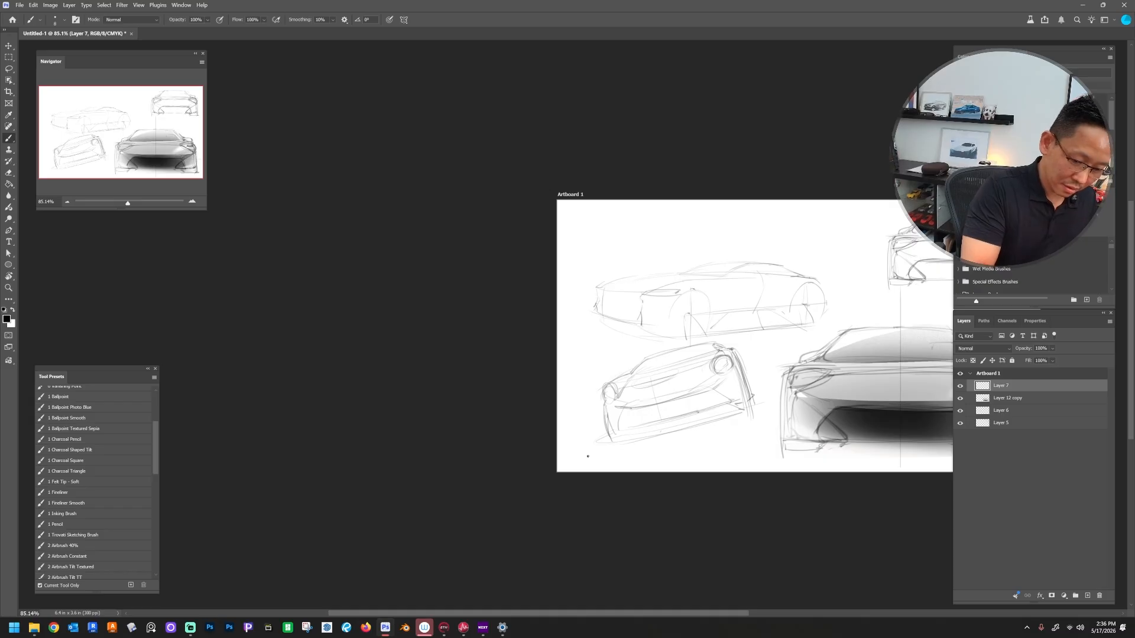
mouse_move(594, 451)
mouse_down()
mouse_move(570, 466)
mouse_move(598, 454)
mouse_move(628, 464)
mouse_up()
drag(634, 454, 631, 461)
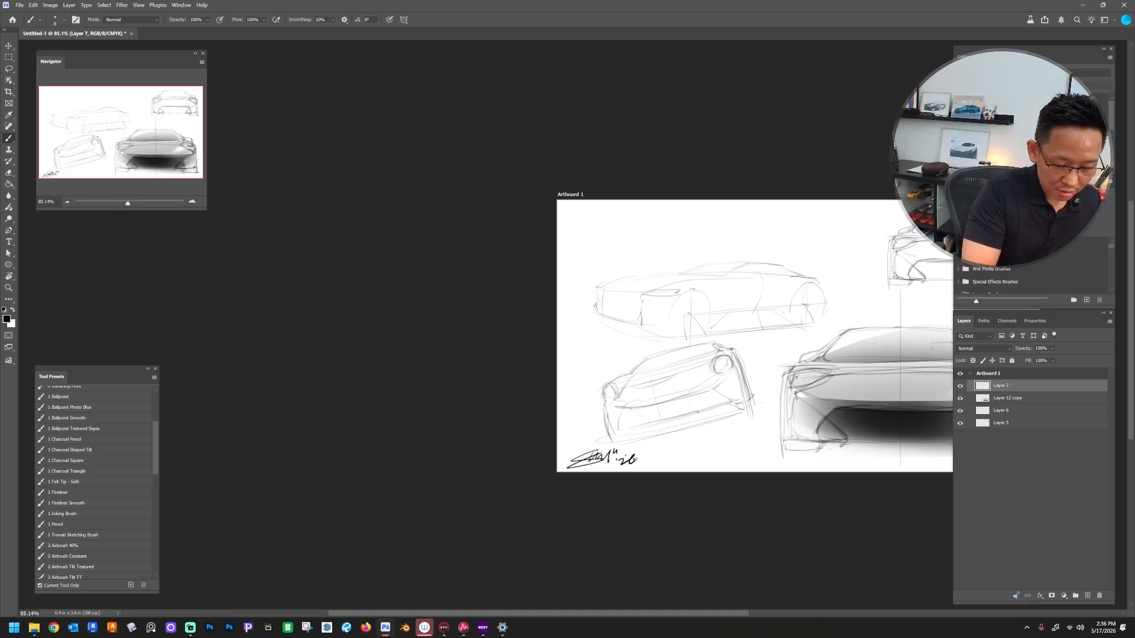
key(ctrl+t)
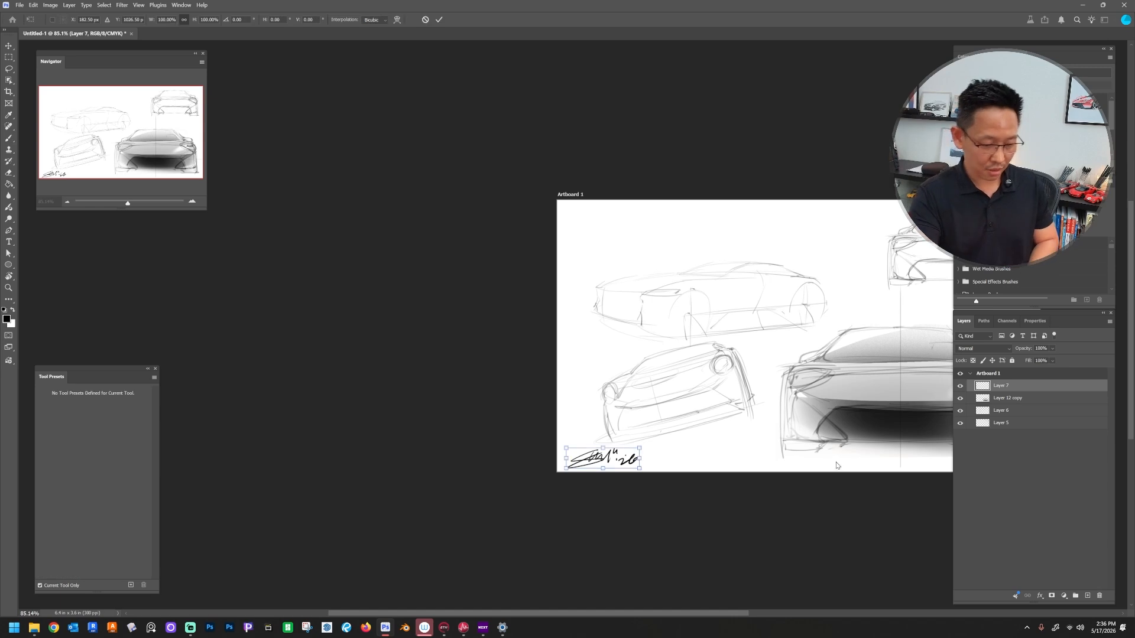
drag(828, 461, 726, 471)
key(Return)
key(b)
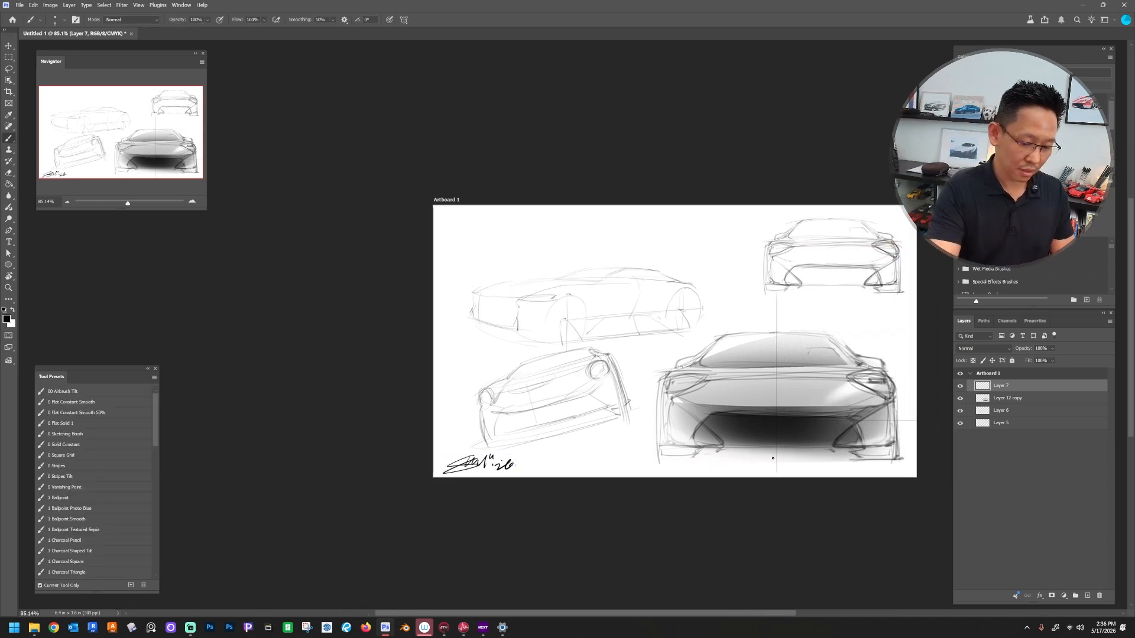
Step: Show the rulers and move the signature with Free Transform to the artboard's lower-right corner, over the large front view's lower edge
key(ctrl+r)
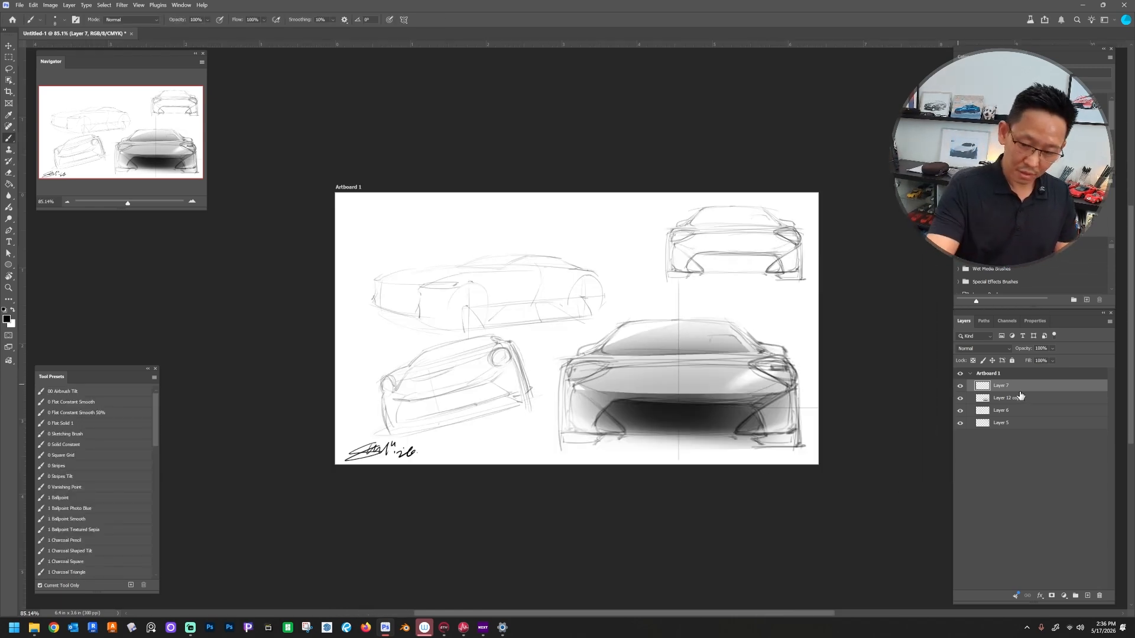
key(ctrl+t)
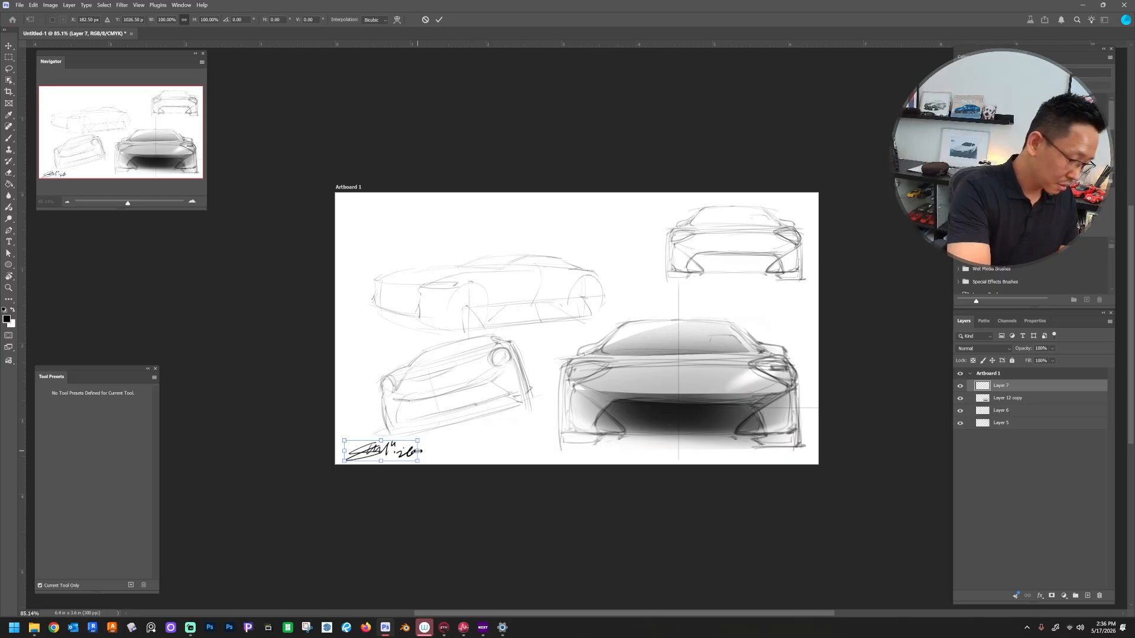
mouse_move(418, 450)
mouse_down()
mouse_move(642, 430)
mouse_move(803, 448)
mouse_up()
key(Return)
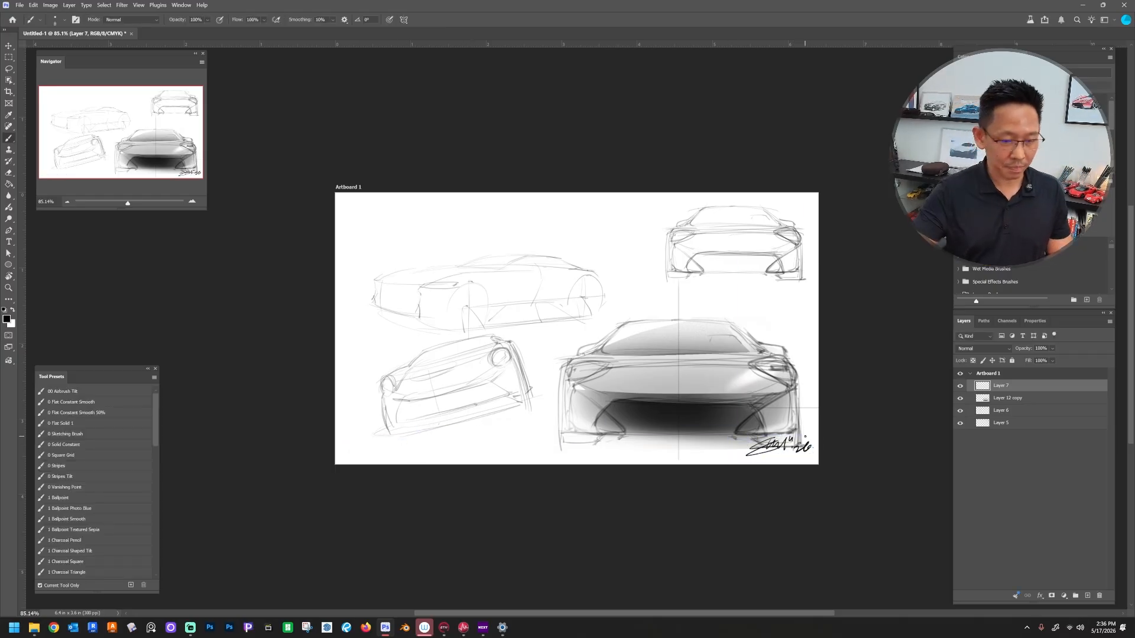